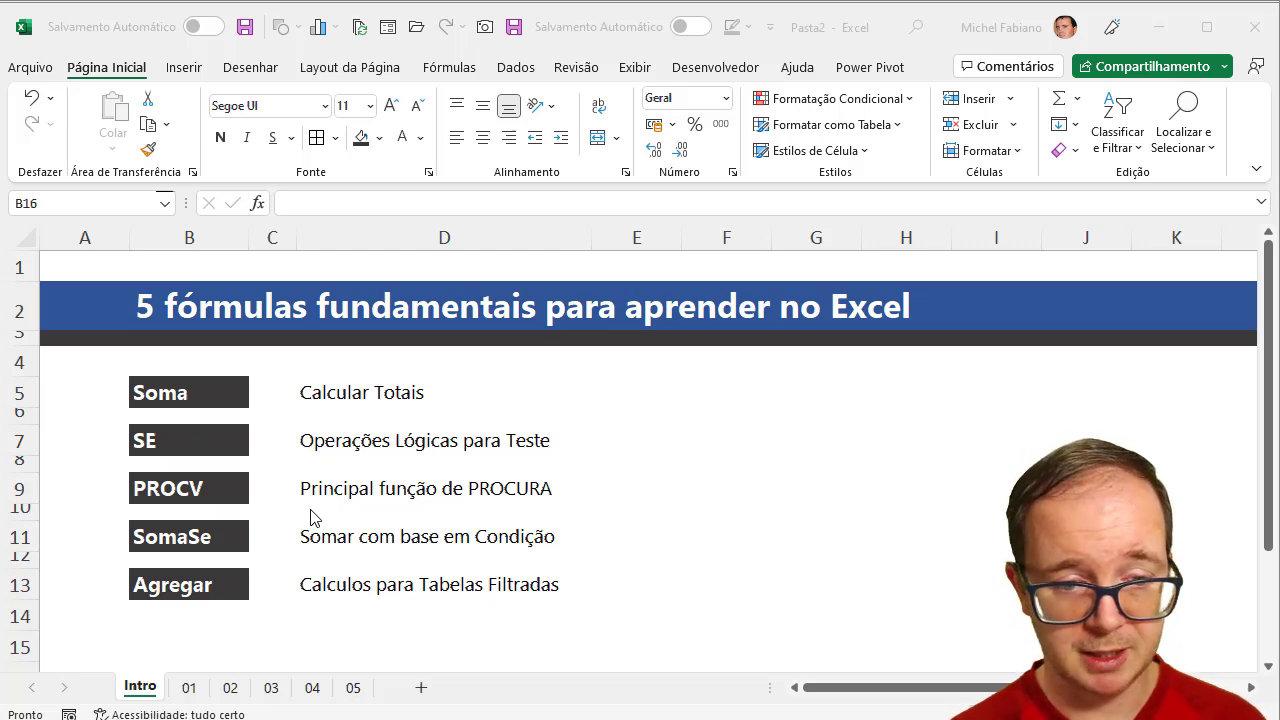
Step: Show sheet 01's SOMA table with the ribbon collapsed, and select the JAN total cell C11
click(188, 692)
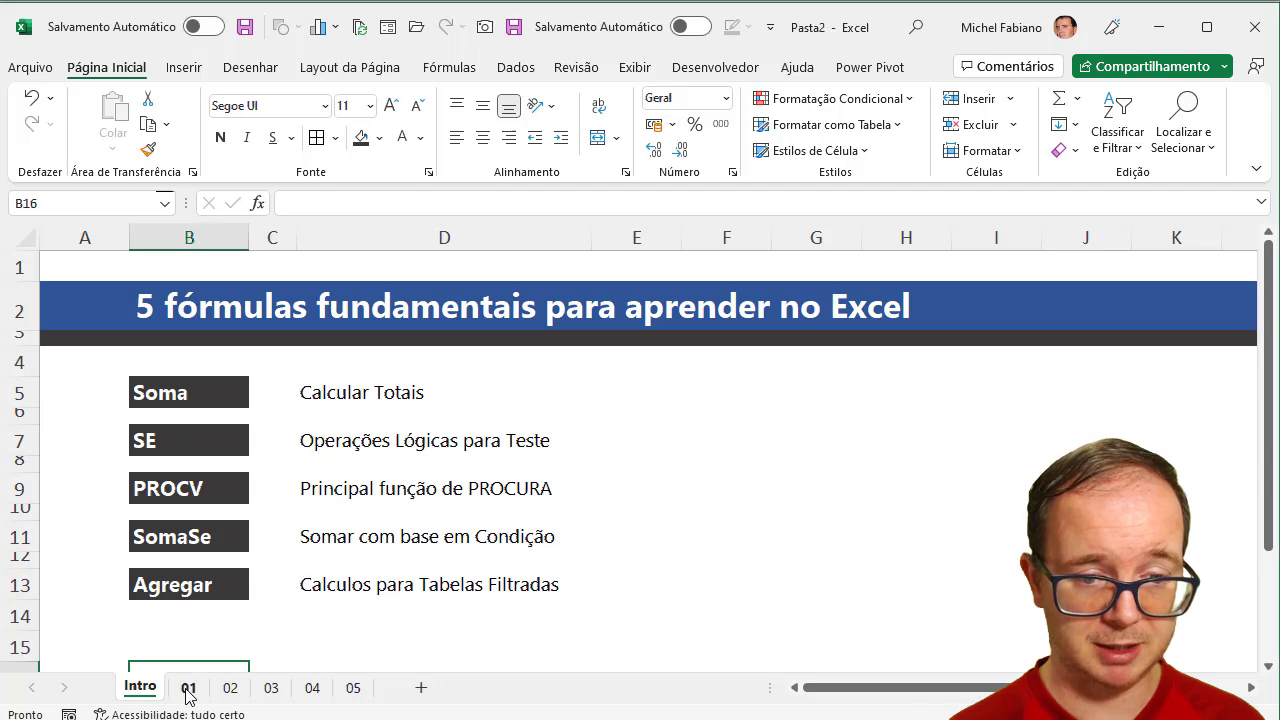
click(188, 690)
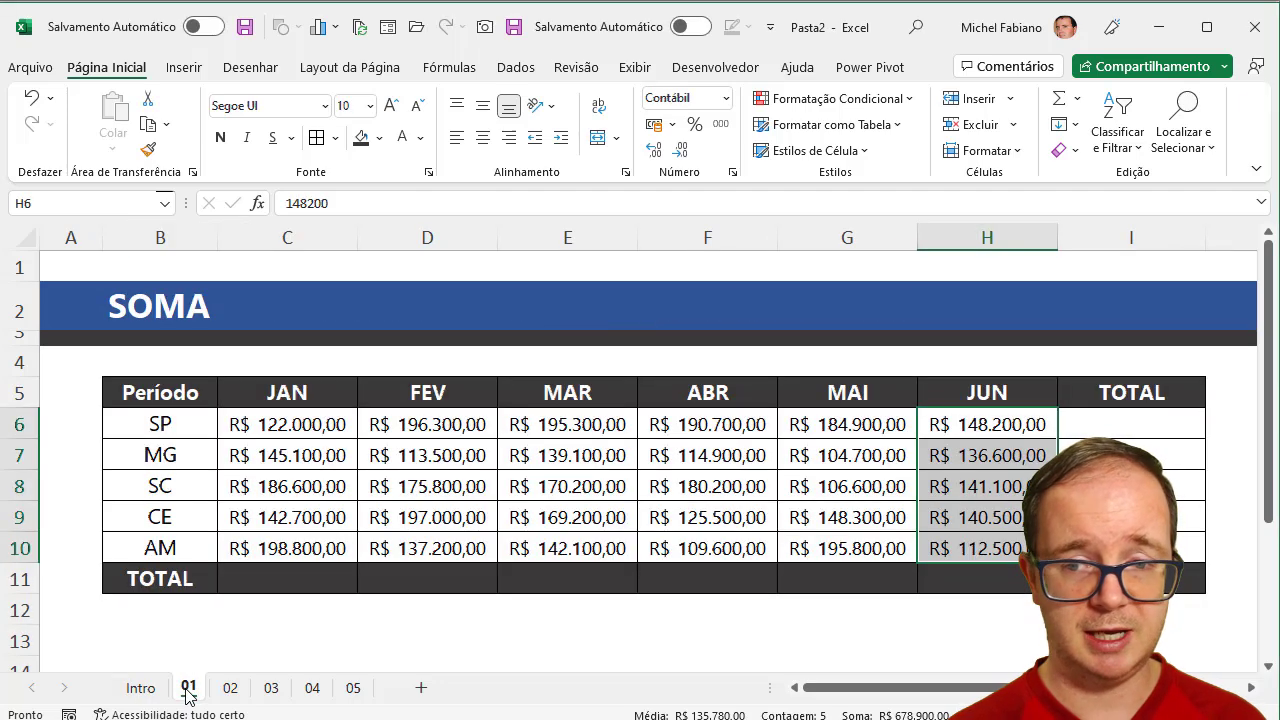
scroll(991, 623, down, 1)
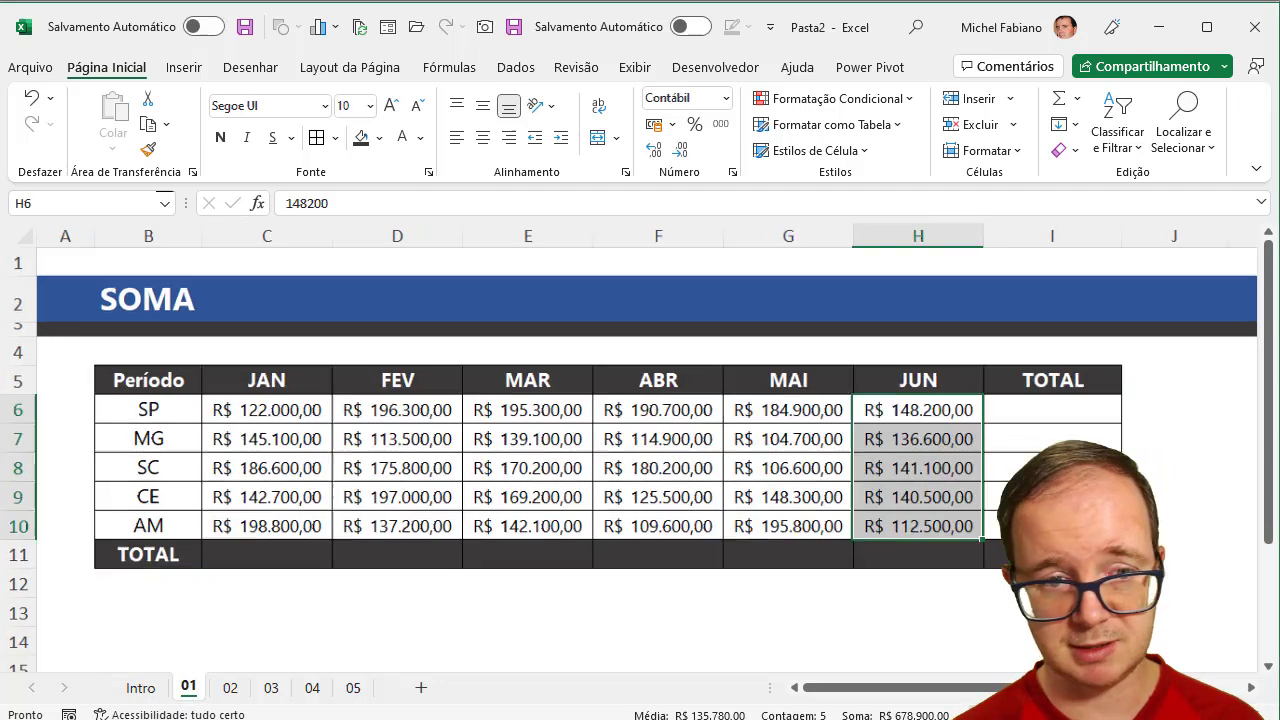
double_click(121, 70)
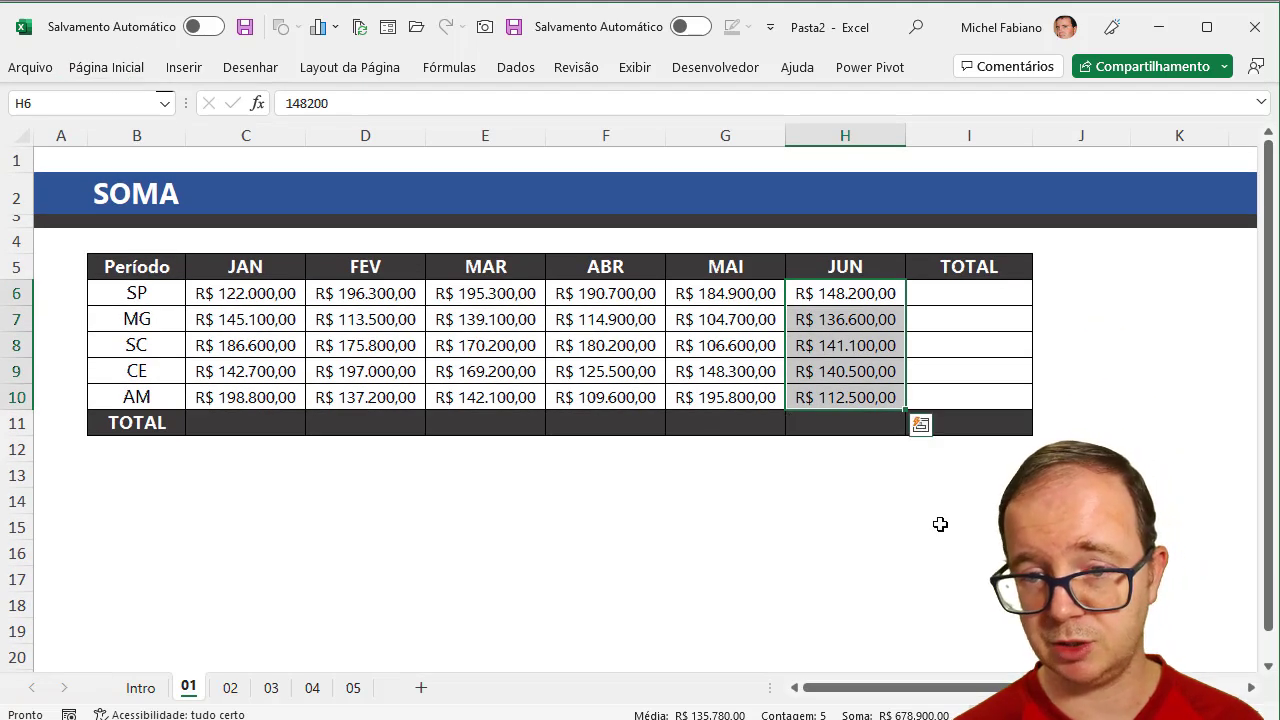
scroll(991, 623, up, 1)
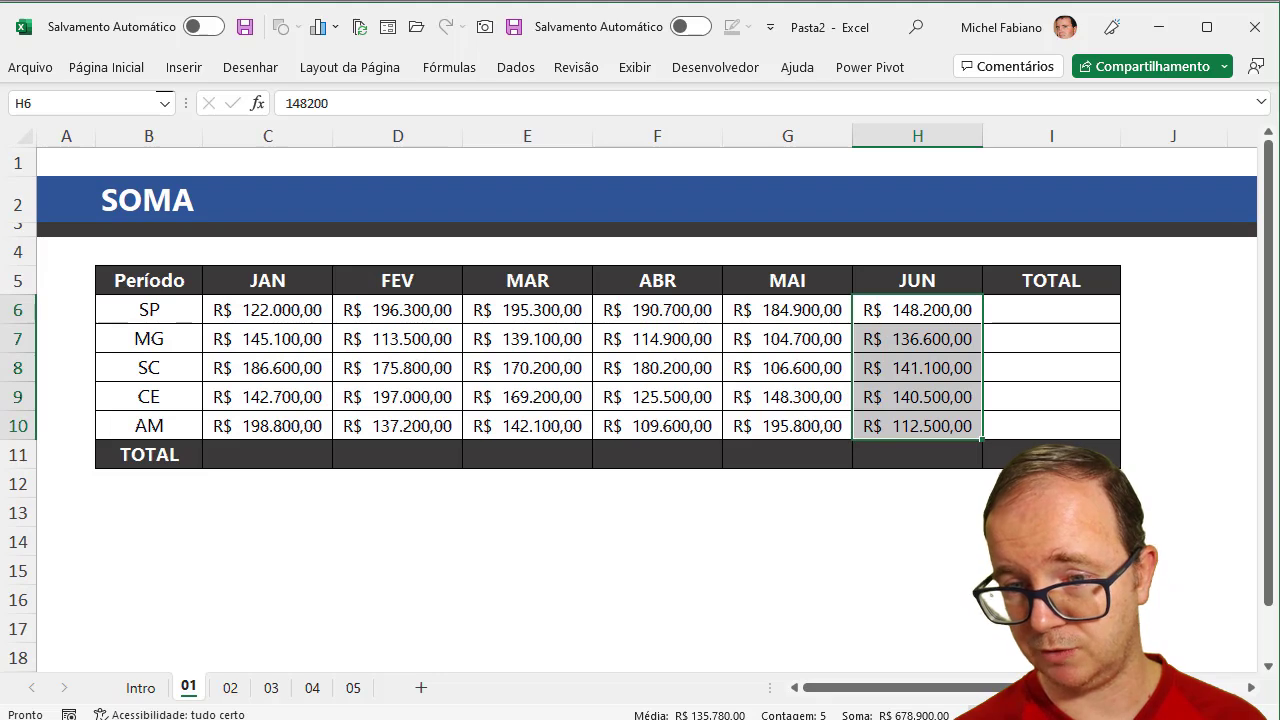
scroll(991, 623, up, 1)
click(274, 479)
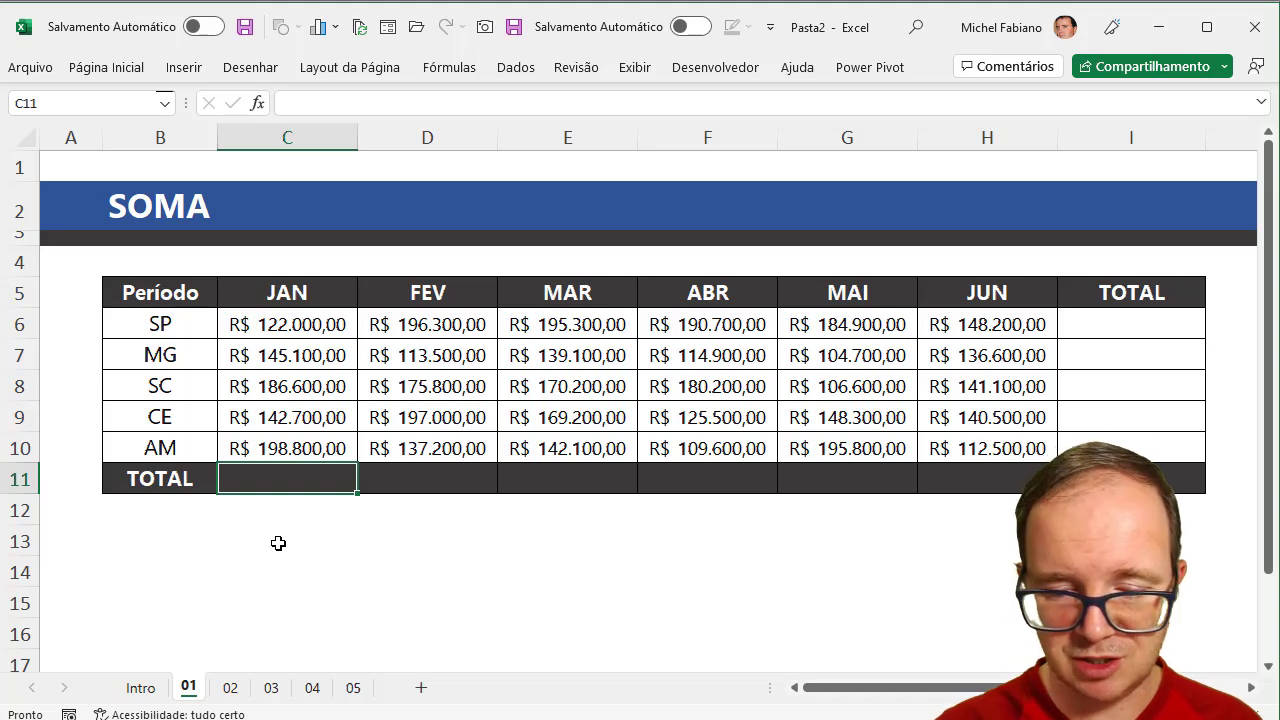
Step: Enter =SOMA(C6:C10) in C11 for a JAN total of R$ 795.200,00
text(=)
click(311, 330)
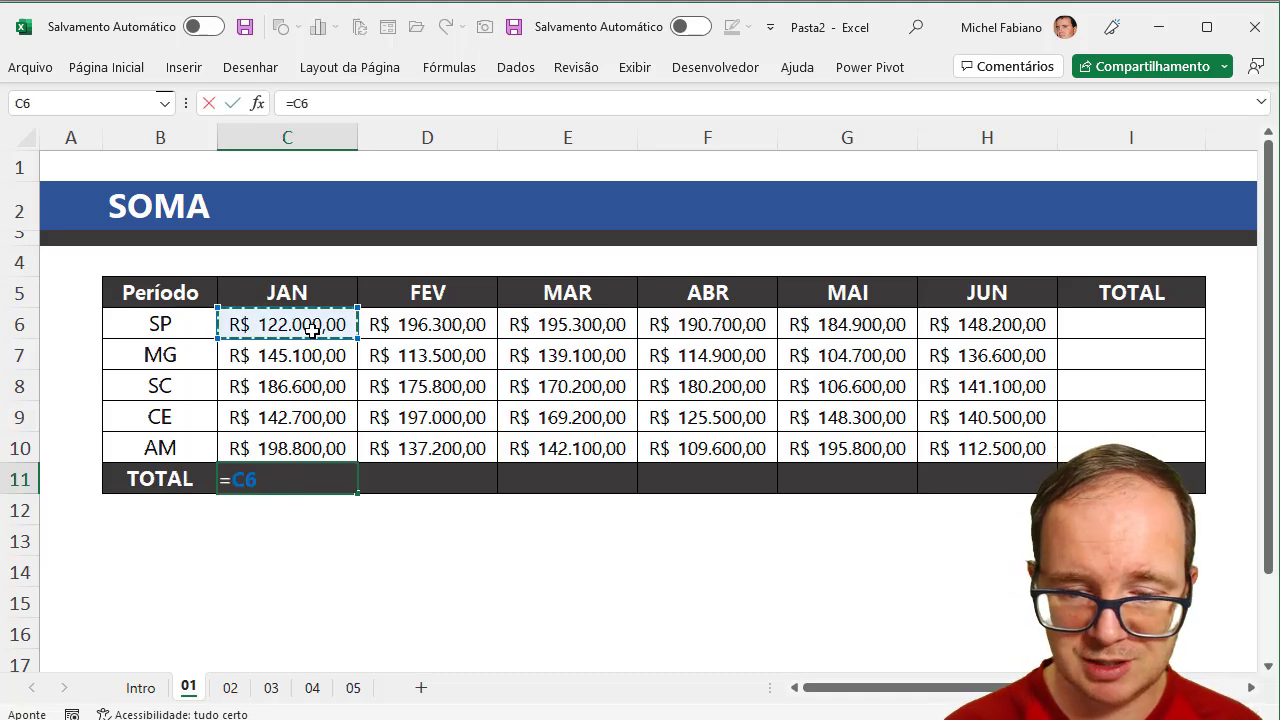
text(+)
click(322, 358)
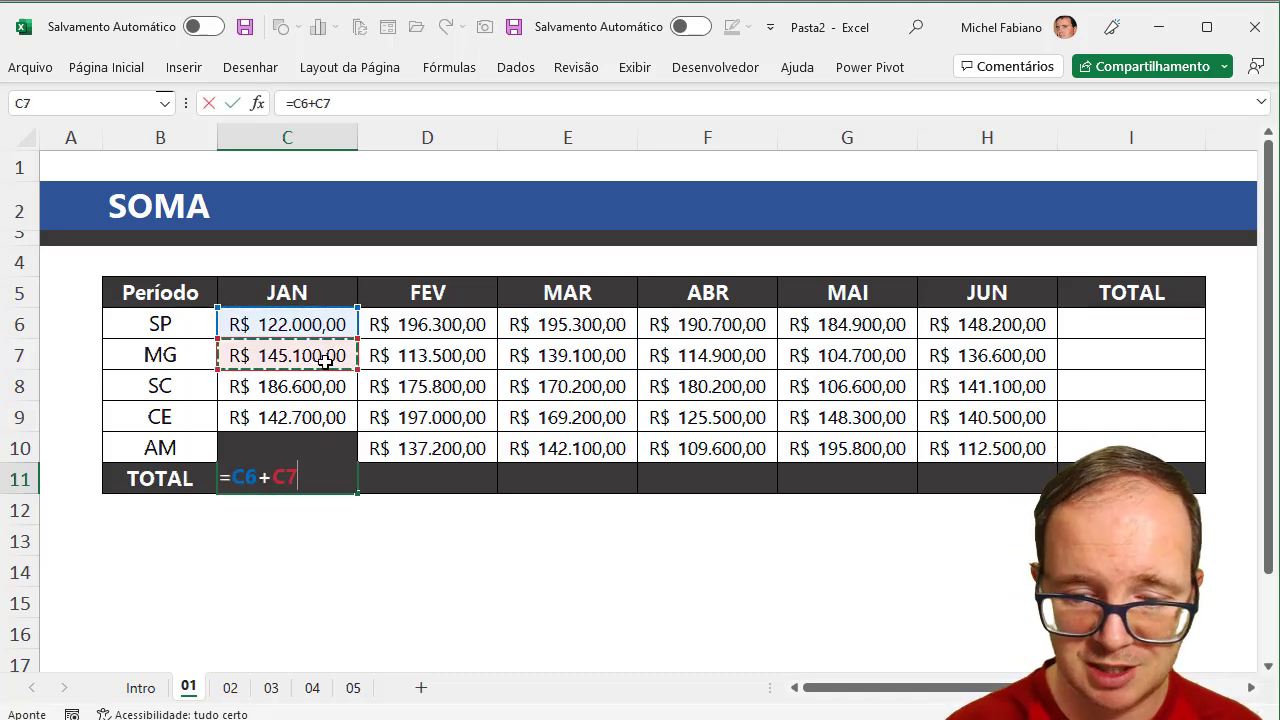
text(+)
click(327, 386)
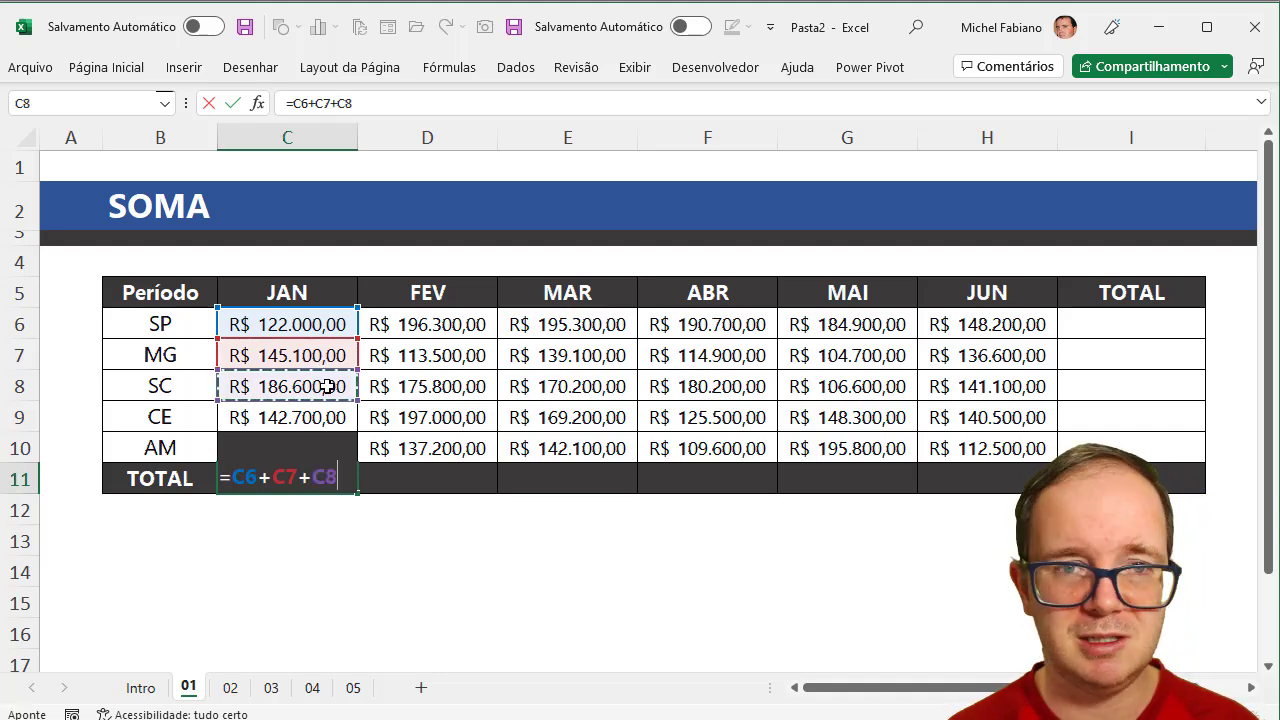
key(BackSpace)
key(BackSpace)
key(BackSpace)
key(BackSpace)
key(BackSpace)
key(BackSpace)
key(BackSpace)
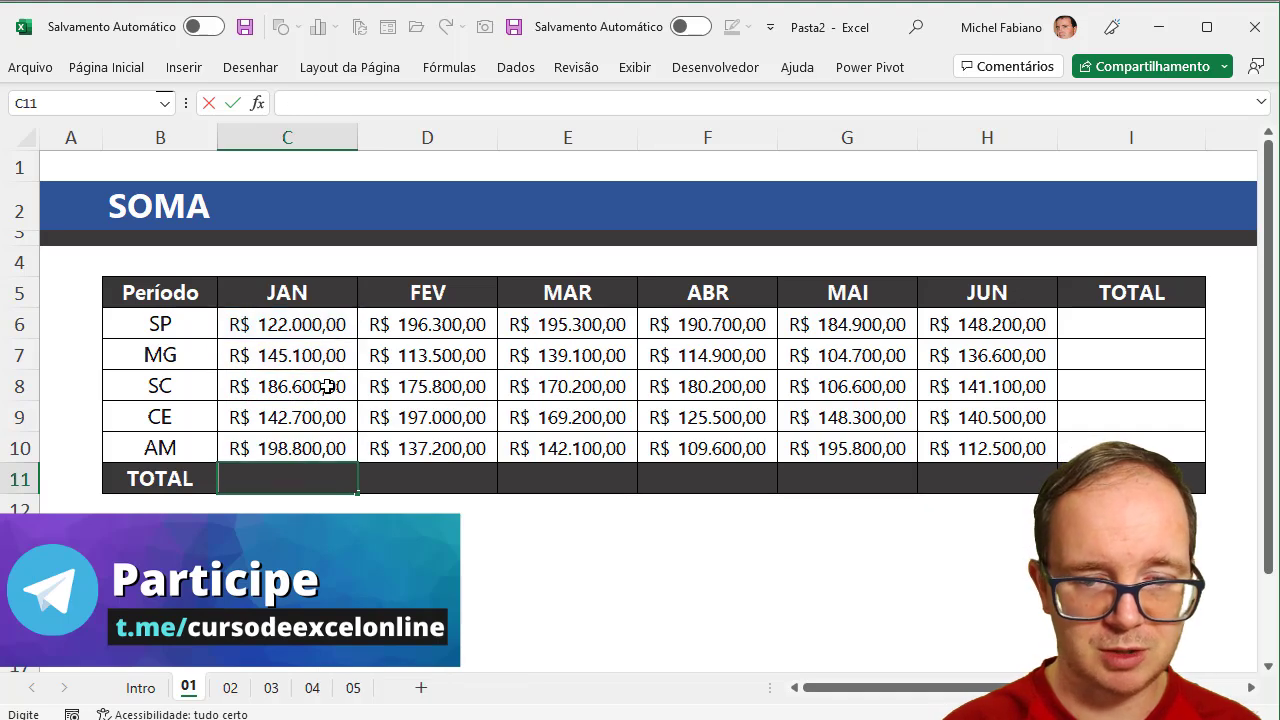
text(=soma()
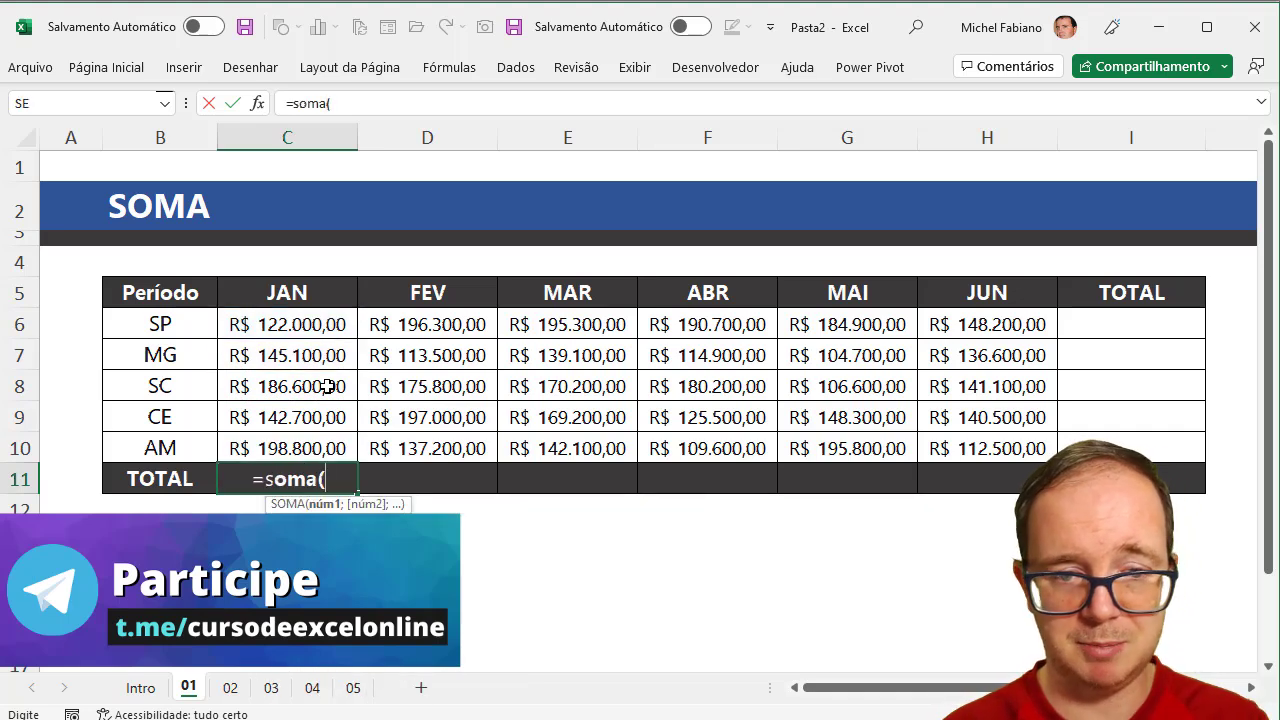
drag(312, 326, 314, 434)
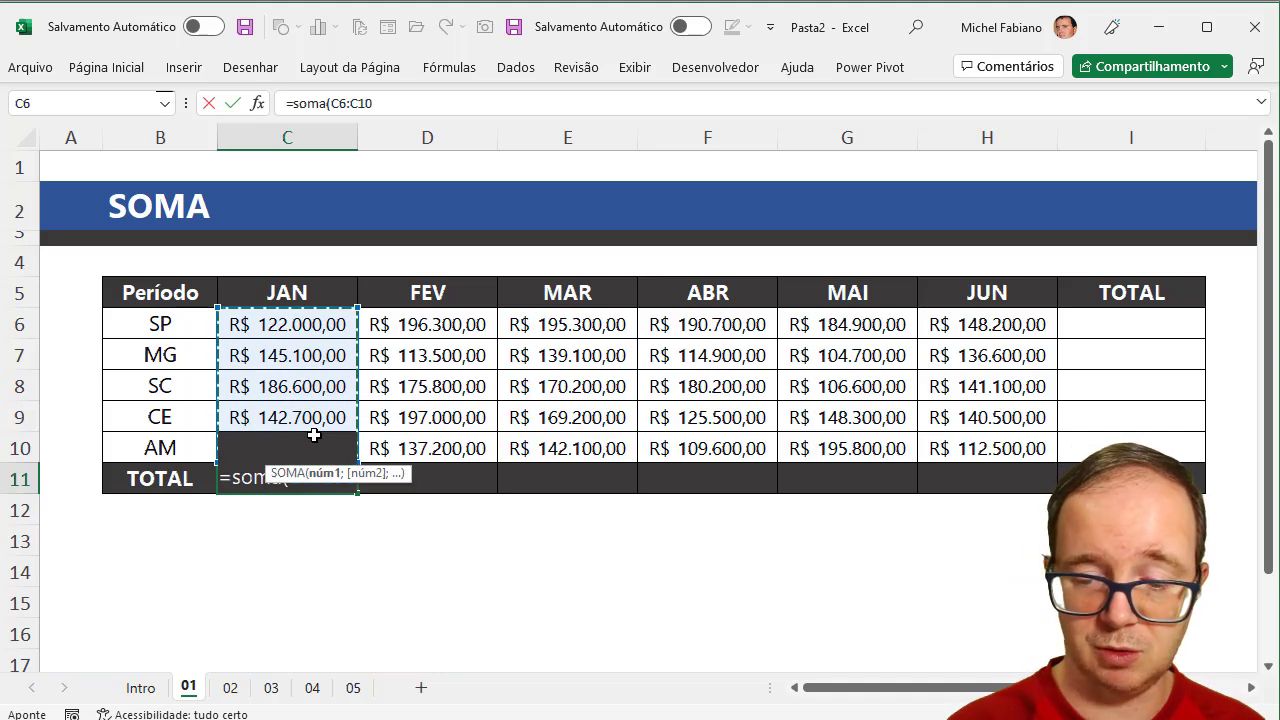
key(Return)
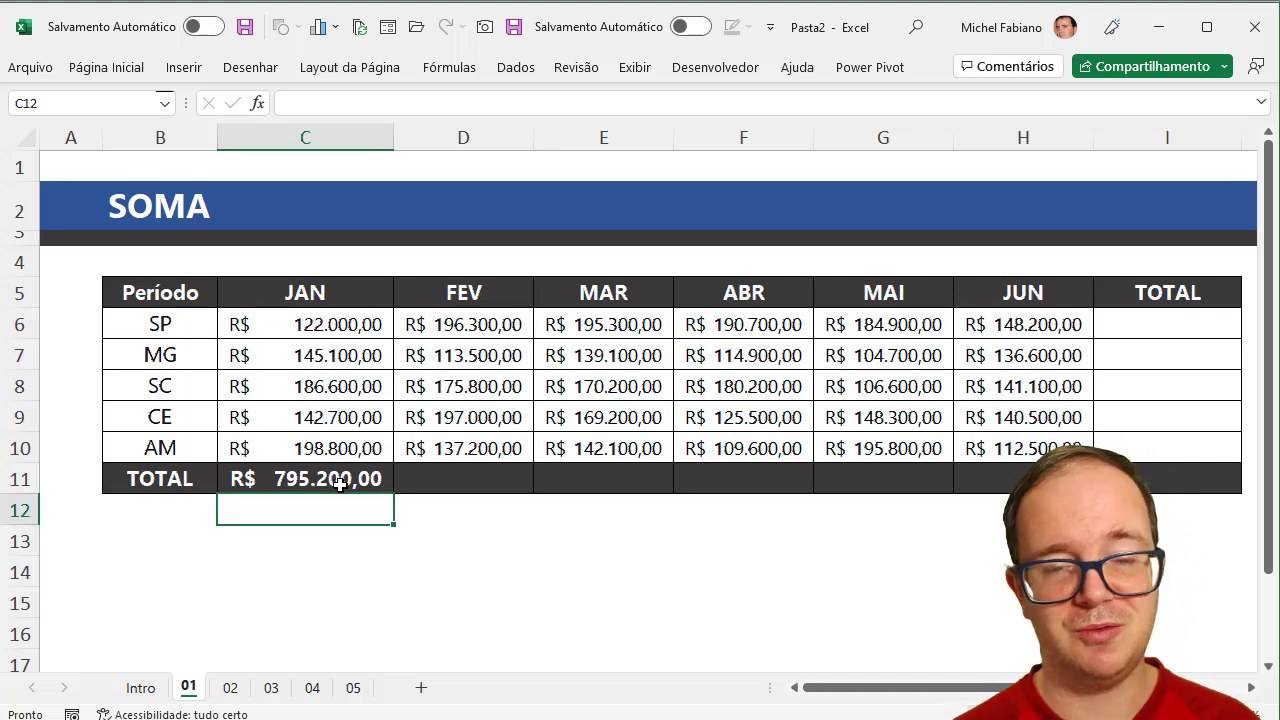
Step: AutoSum the FEV through JUN totals into D11:H11
click(442, 483)
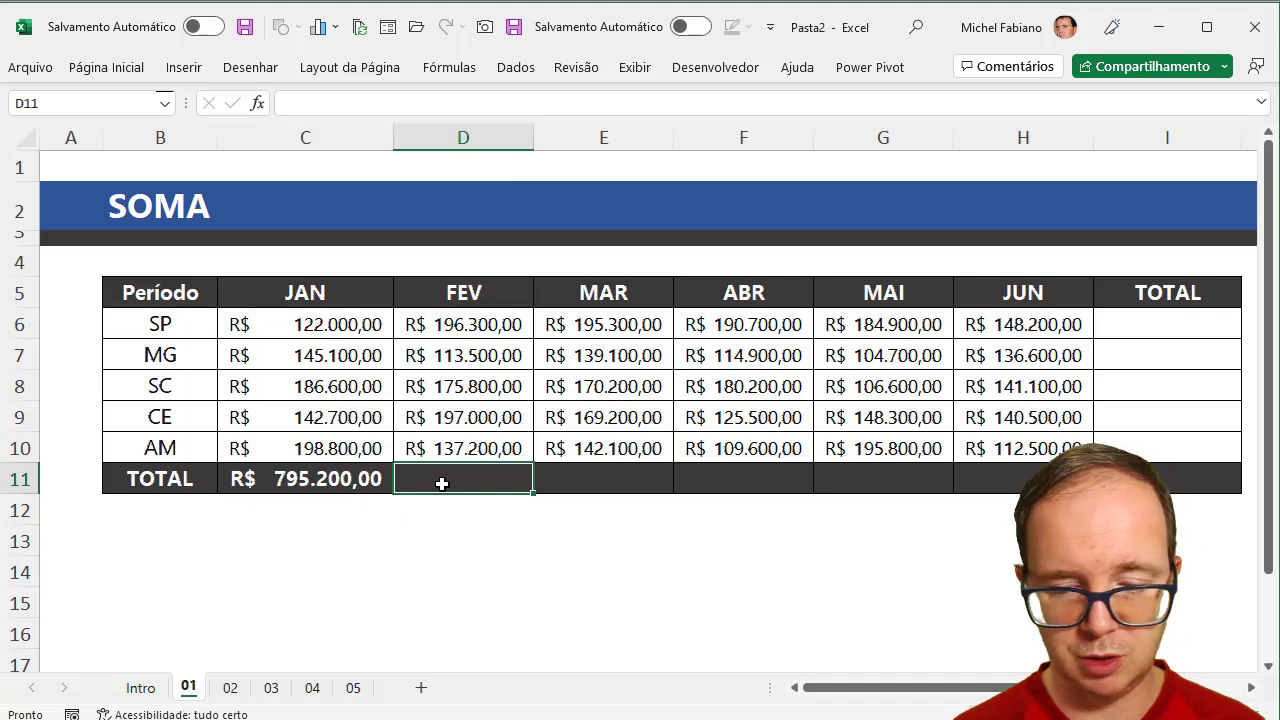
key(alt+equal)
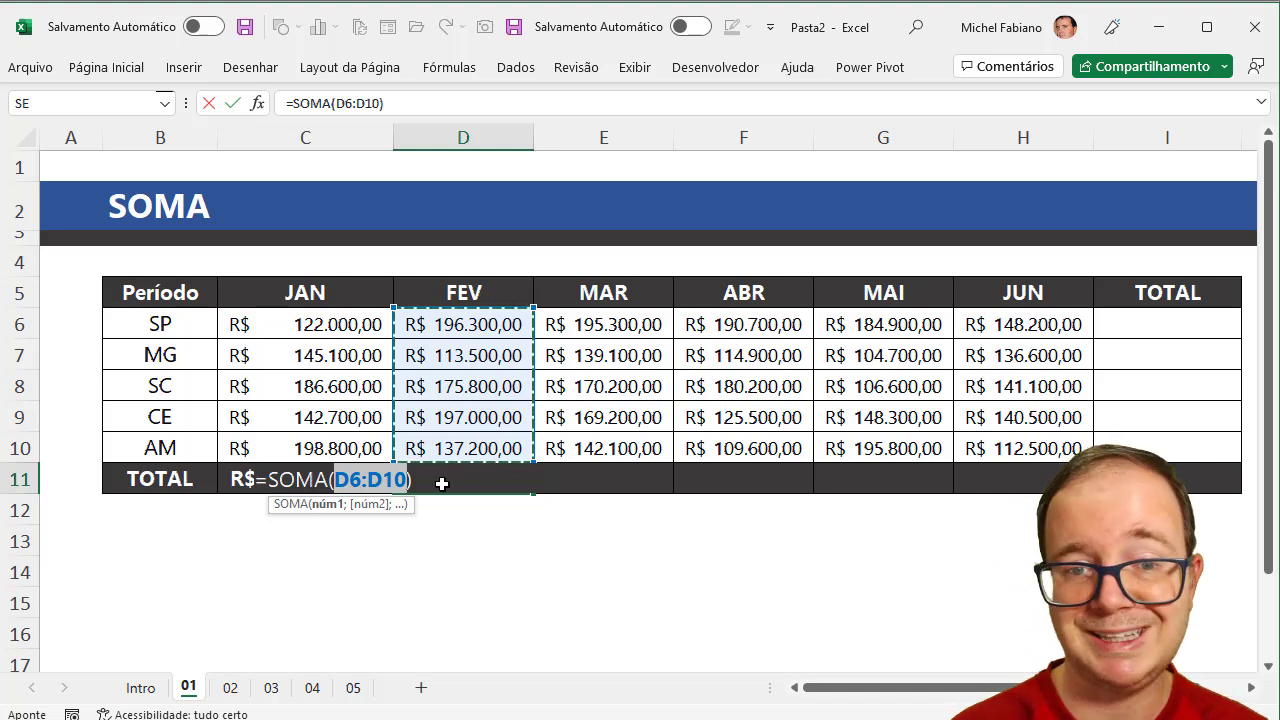
key(Return)
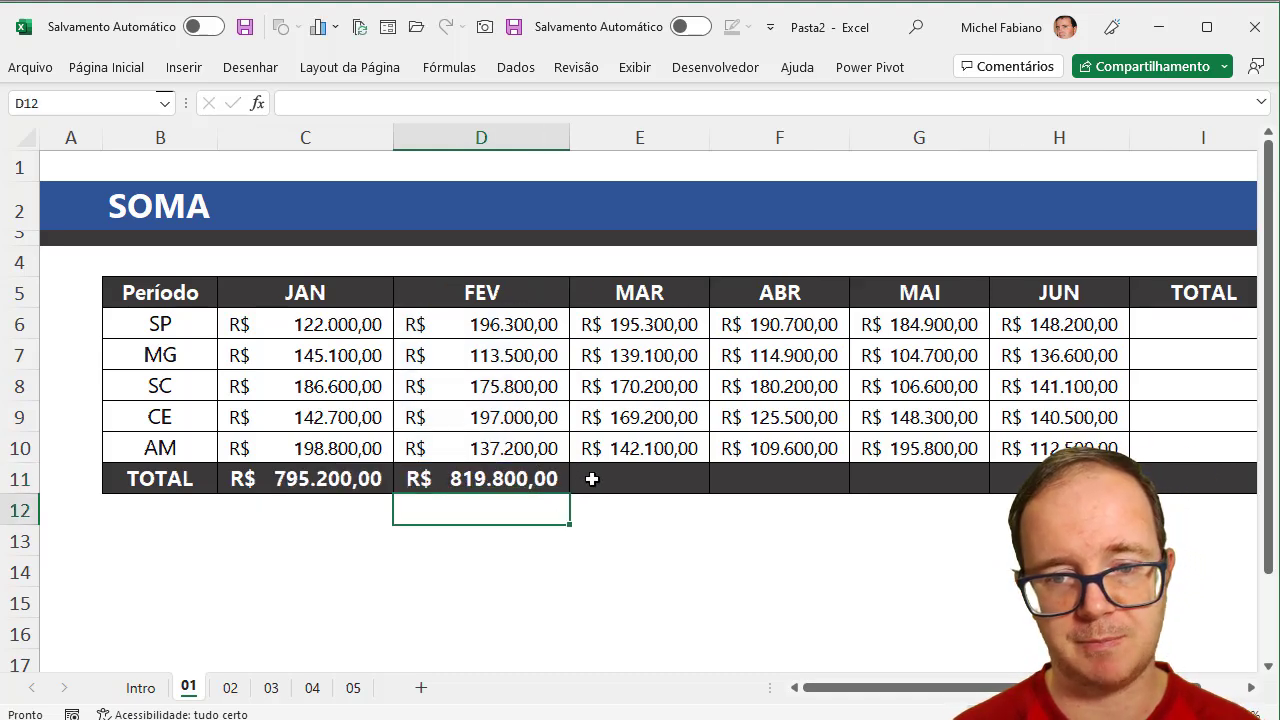
click(606, 476)
drag(606, 476, 989, 483)
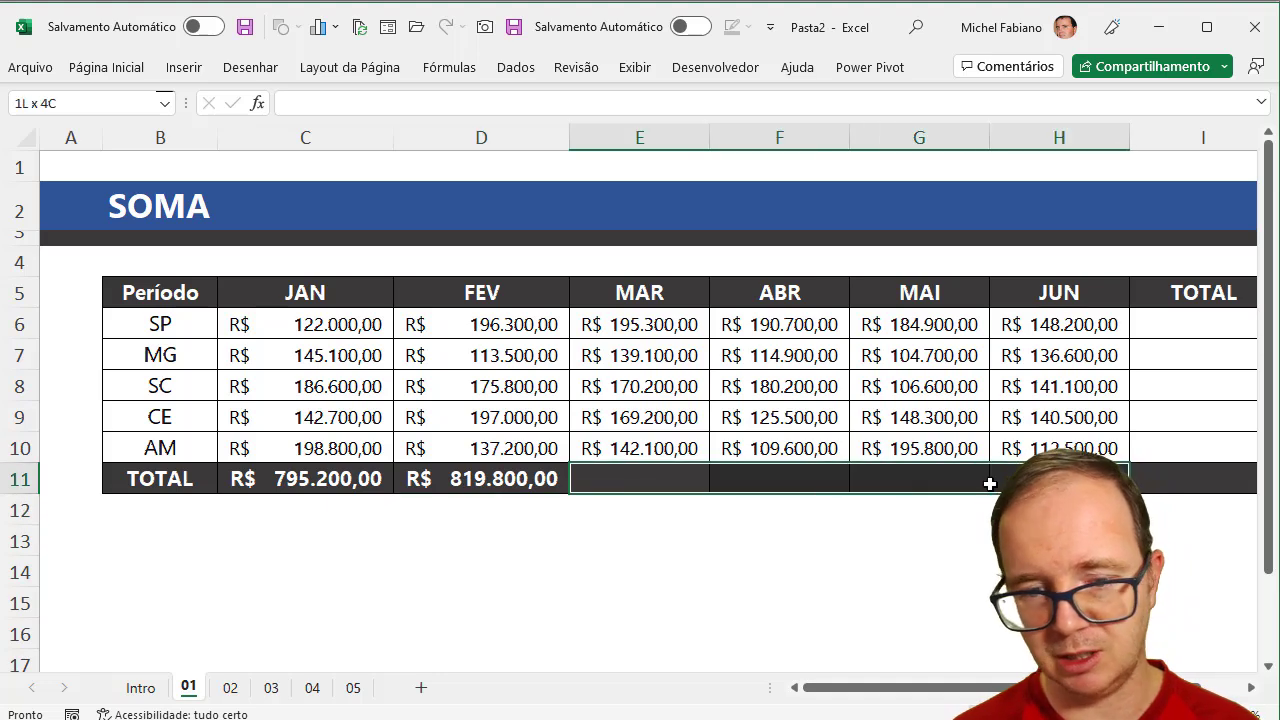
key(alt+equal)
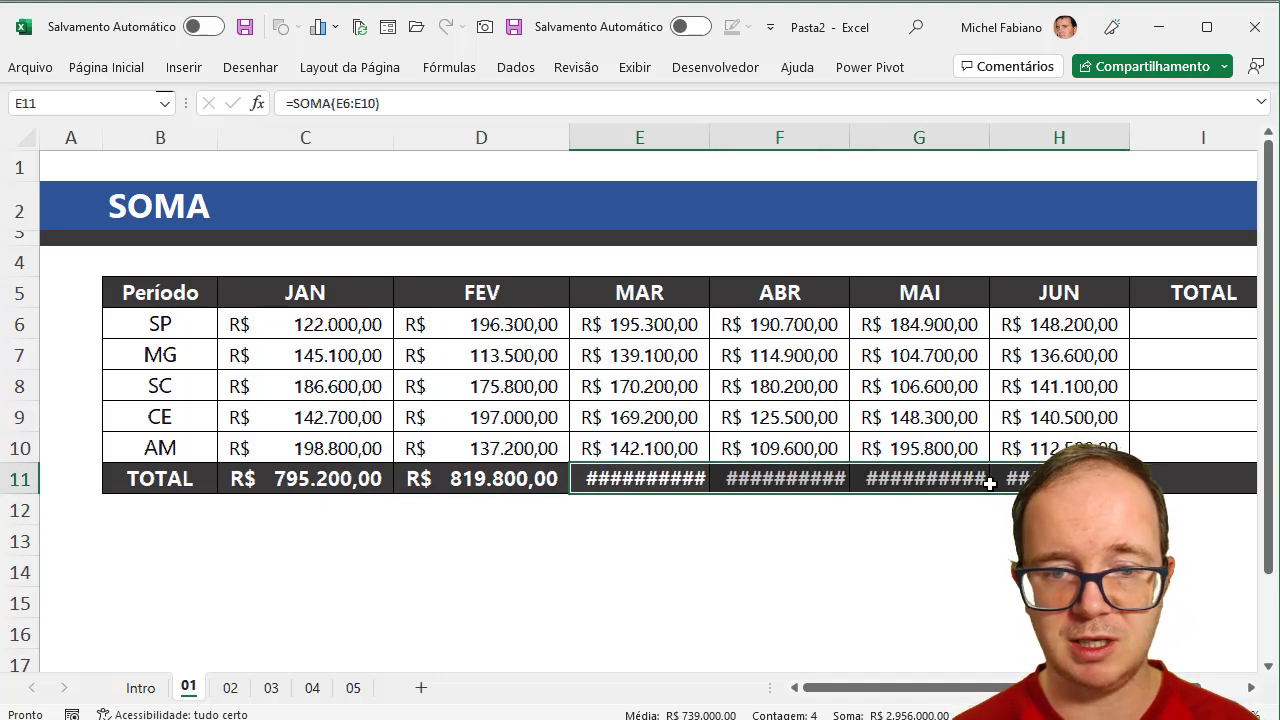
double_click(685, 485)
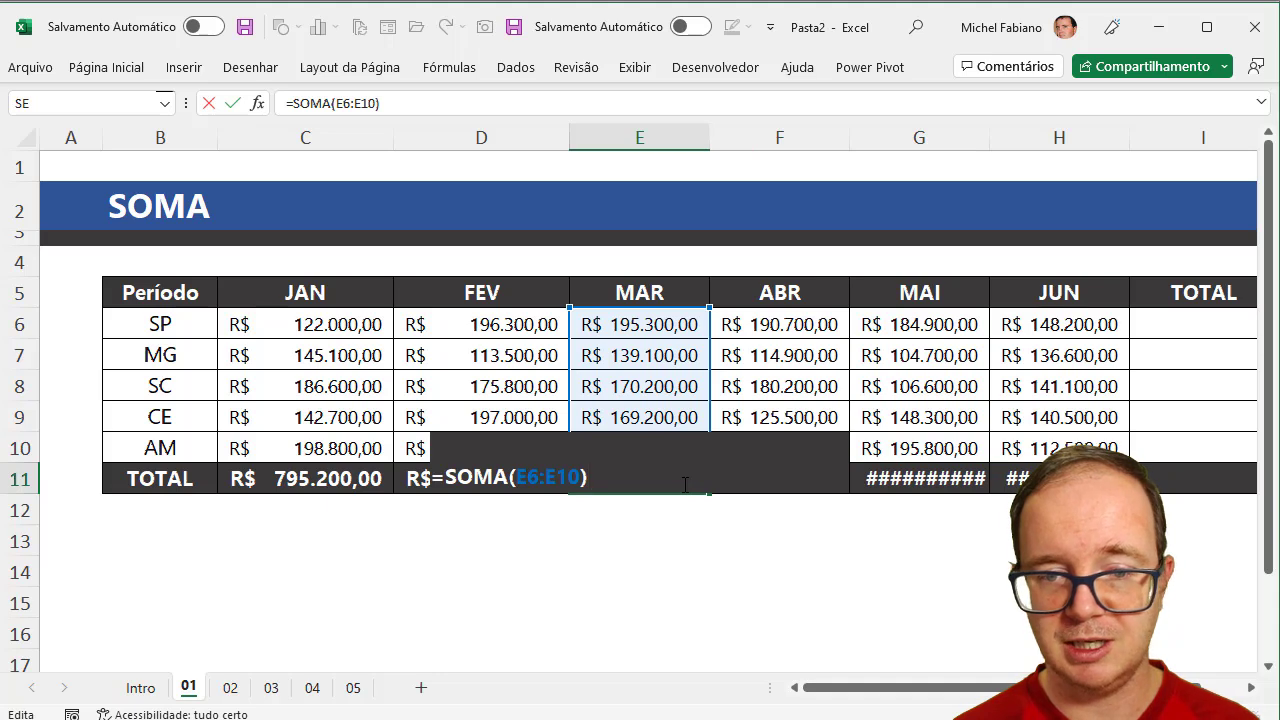
key(Return)
double_click(813, 478)
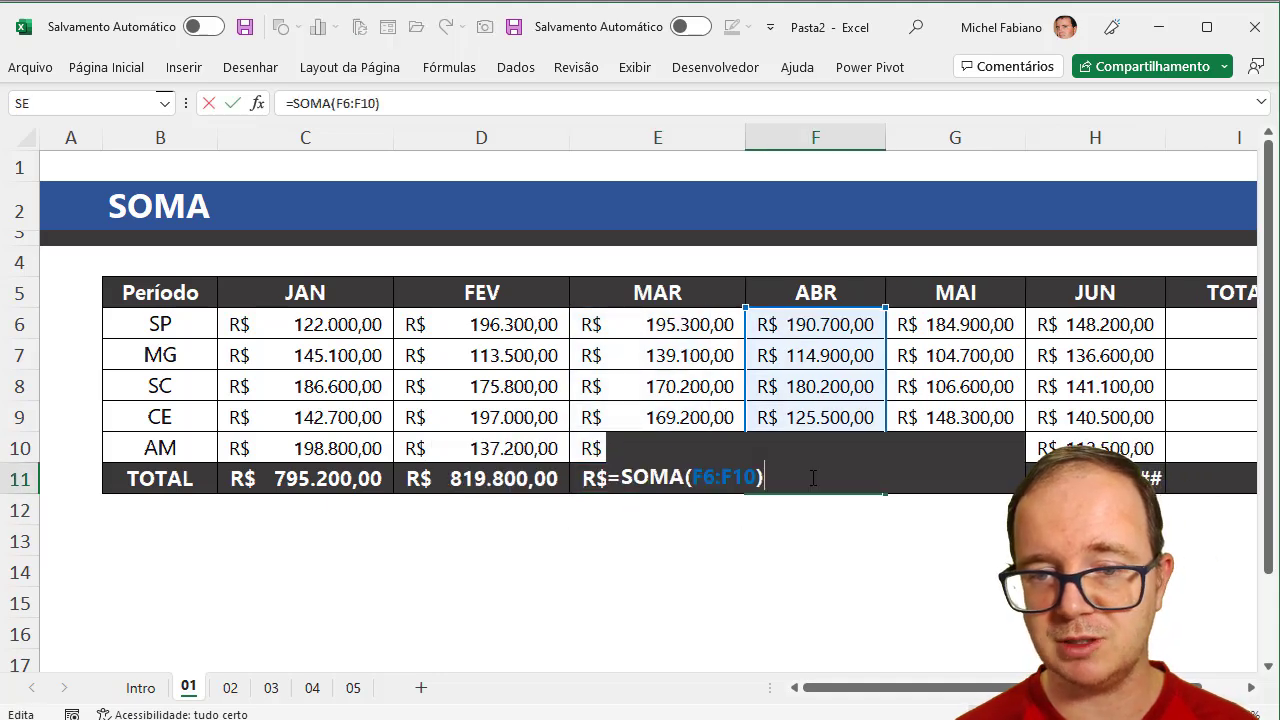
key(Return)
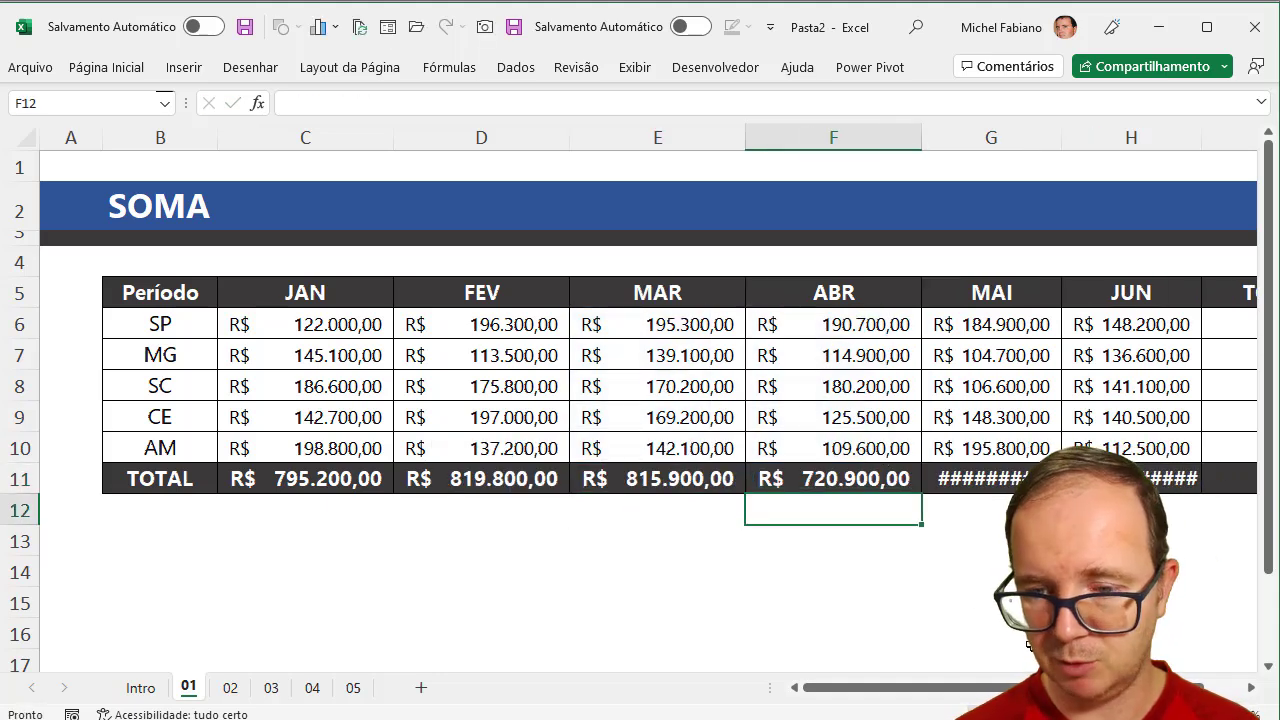
Step: Autofit columns G and H so the MAI and JUN totals show, and select I6:I10
ctrl+scroll(640, 400, down, 2)
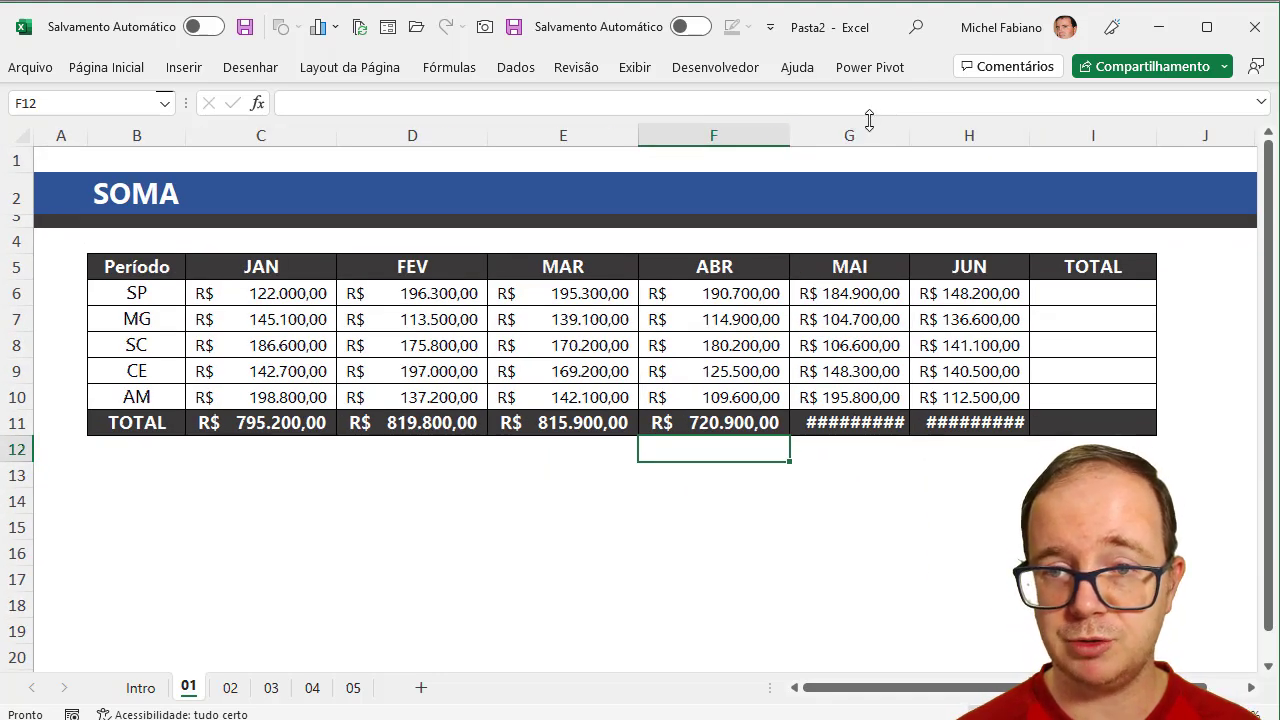
double_click(911, 136)
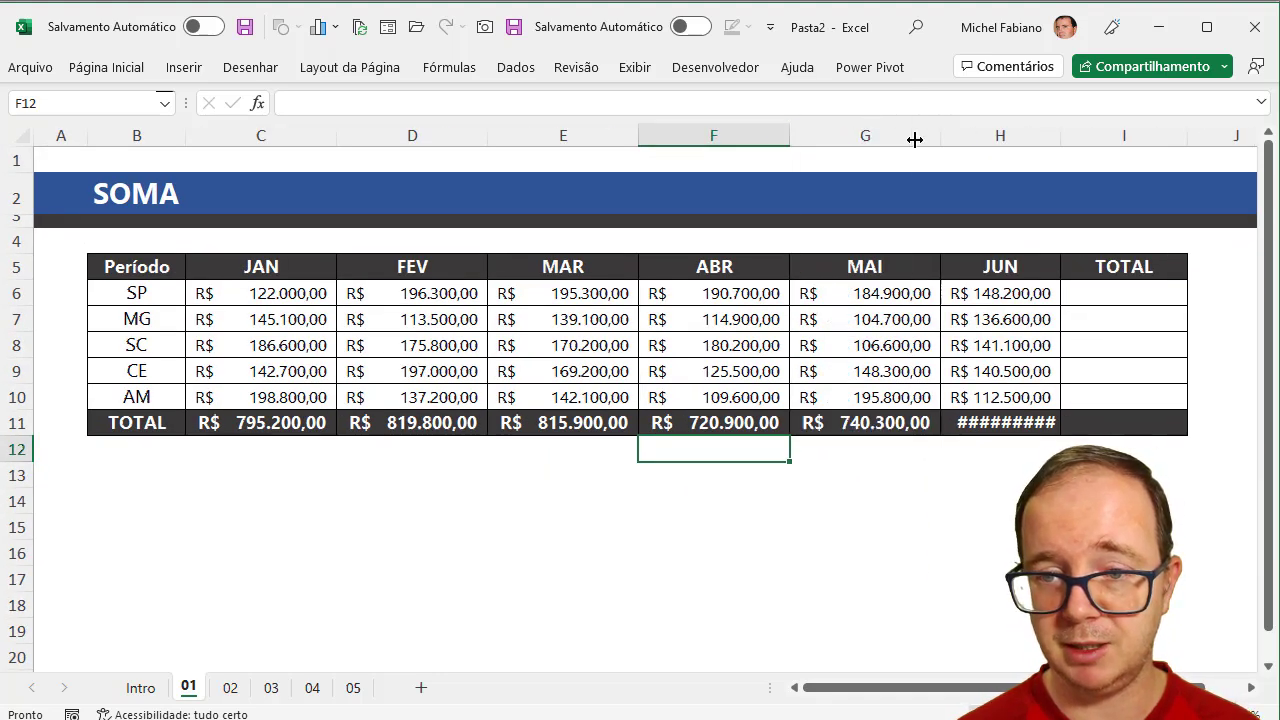
click(1054, 137)
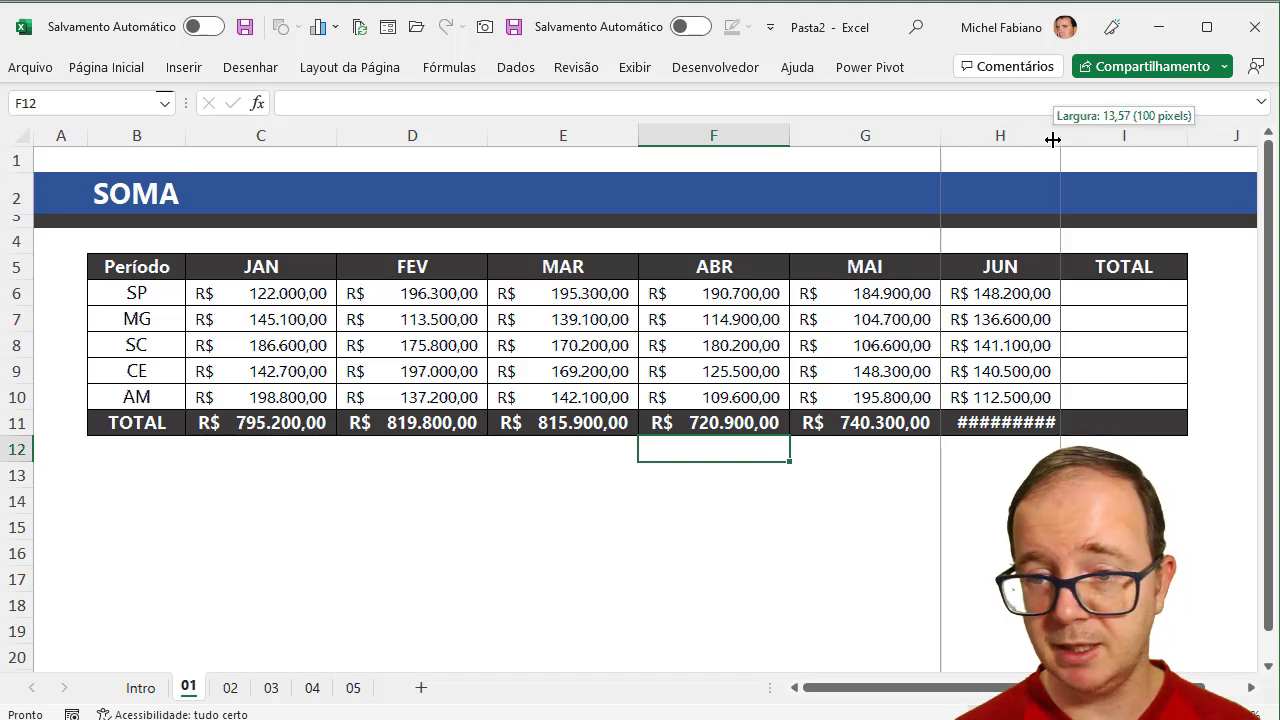
double_click(1053, 137)
drag(1164, 296, 1173, 395)
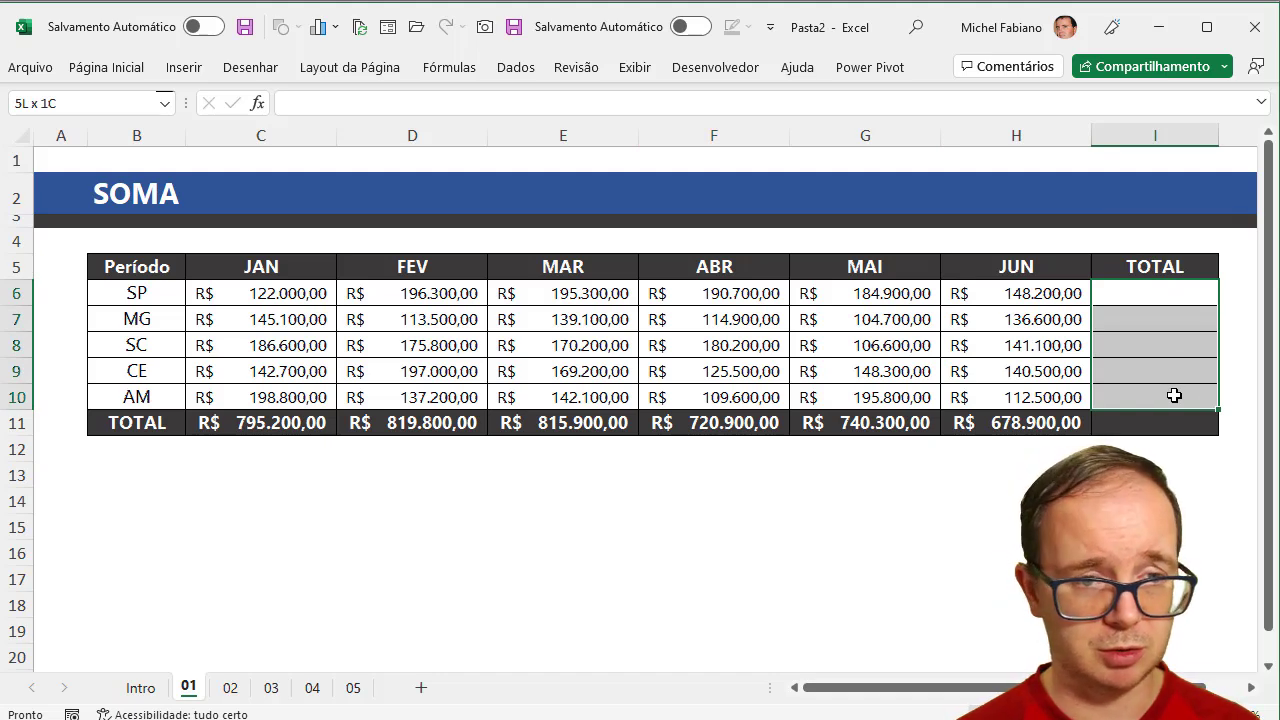
drag(1173, 396, 1174, 396)
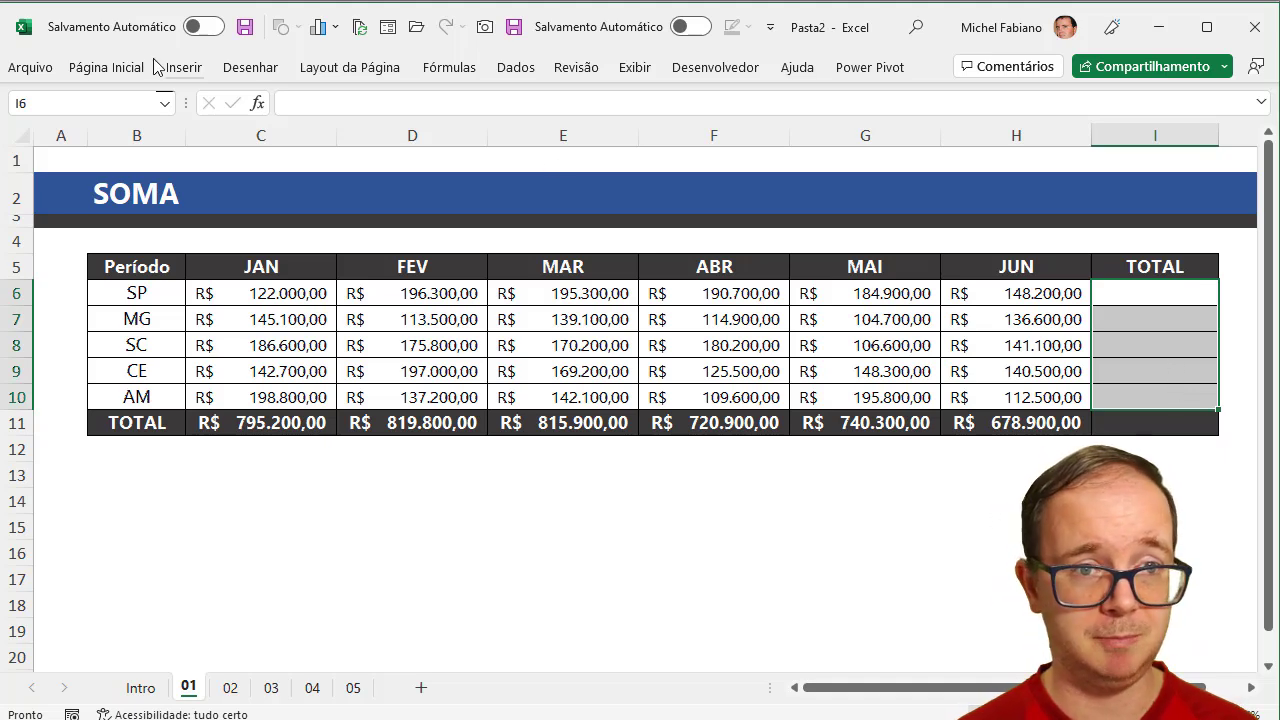
Step: AutoSum I6:I10 for state totals (SP R$ 1.037.400,00 … AM R$ 896.000,00) and autofit column I
click(106, 67)
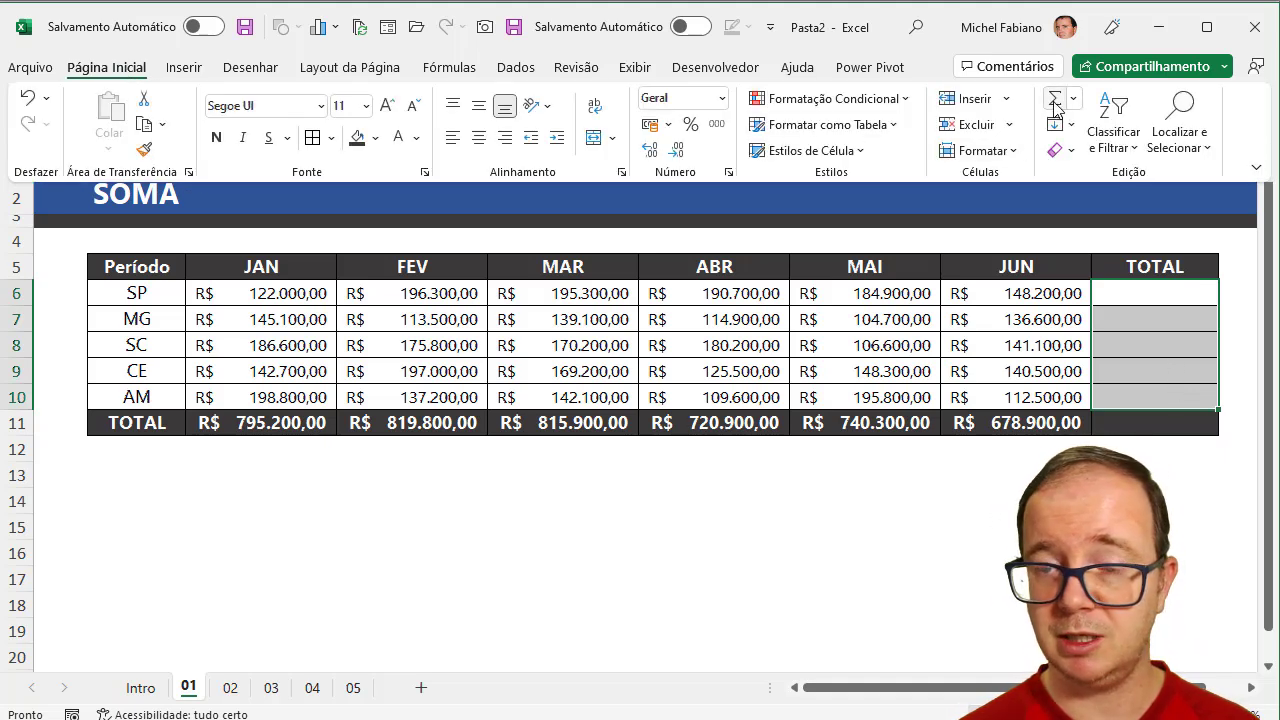
click(1055, 105)
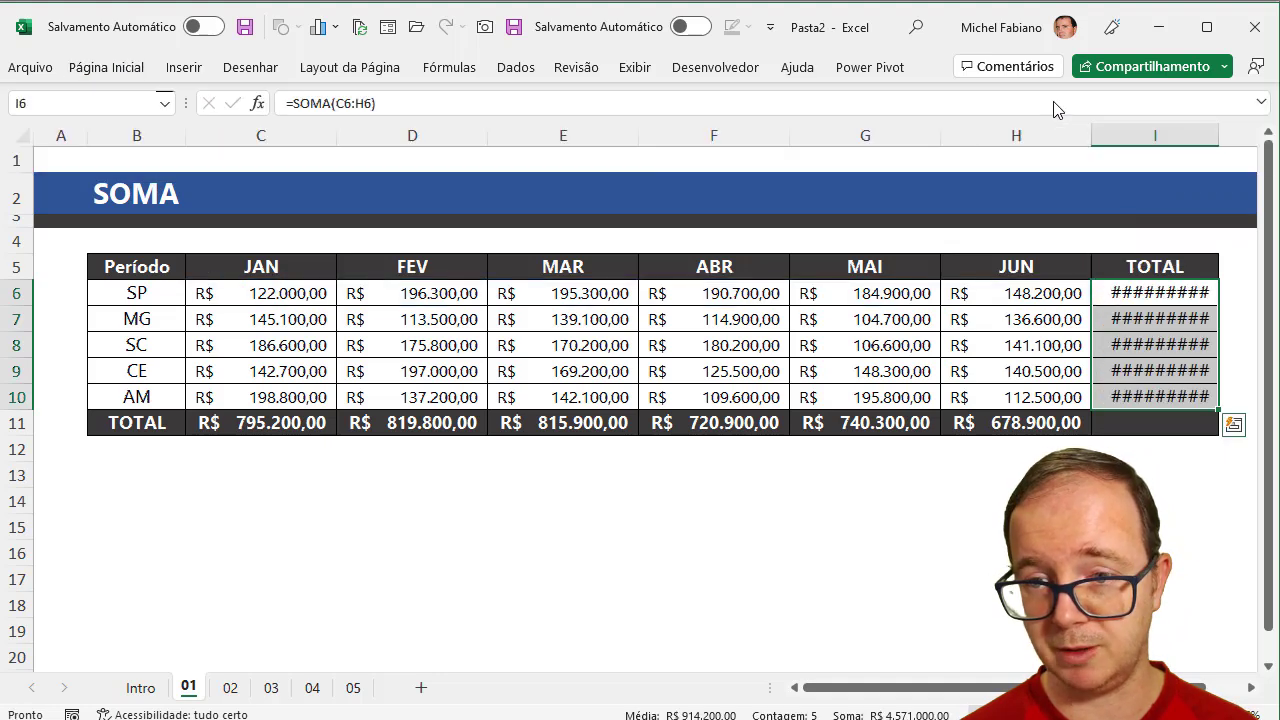
double_click(1218, 138)
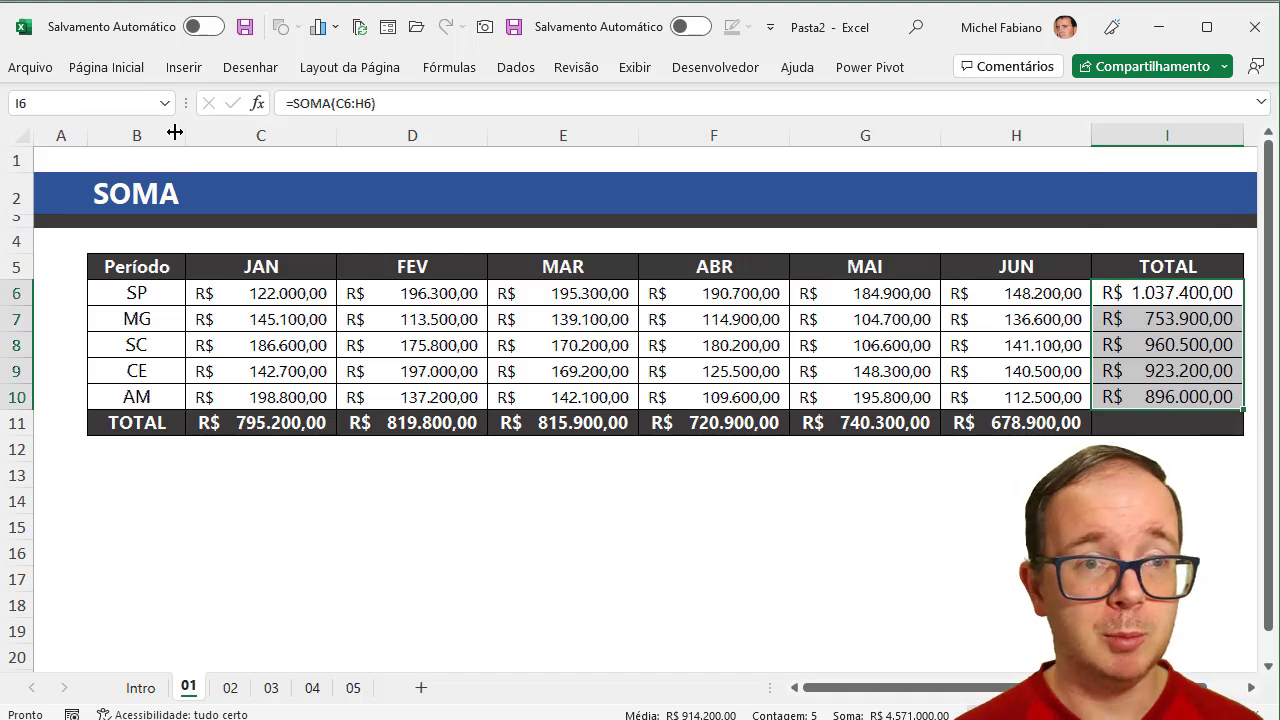
click(128, 68)
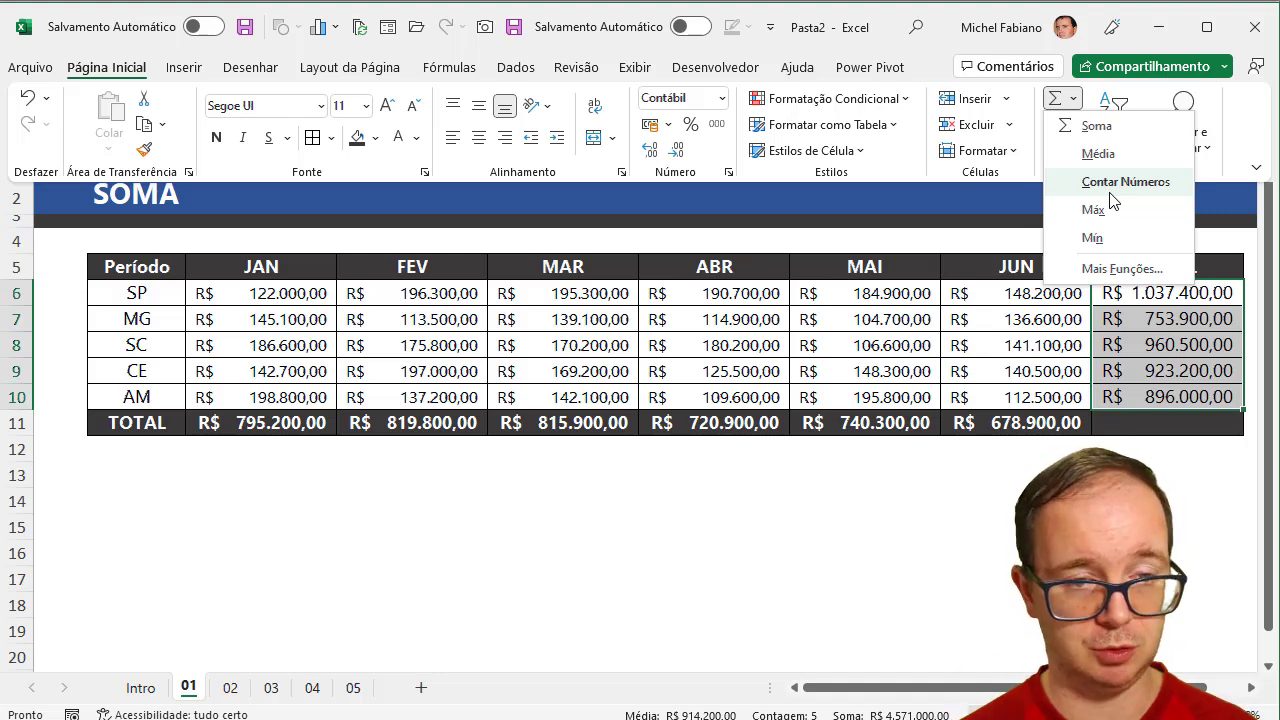
Step: Dismiss the AutoSum function list
key(Escape)
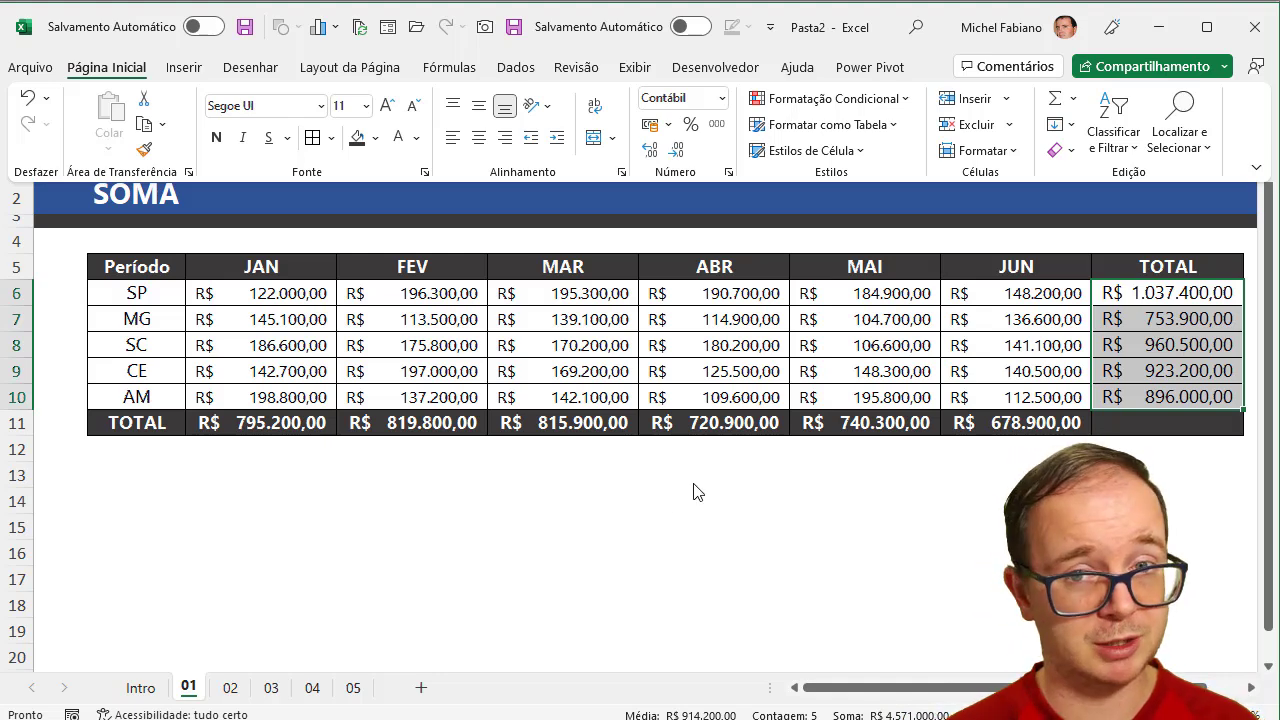
Step: On sheet 02, link C6 to sheet 01's SP total with ='01'!I6
click(230, 689)
click(230, 689)
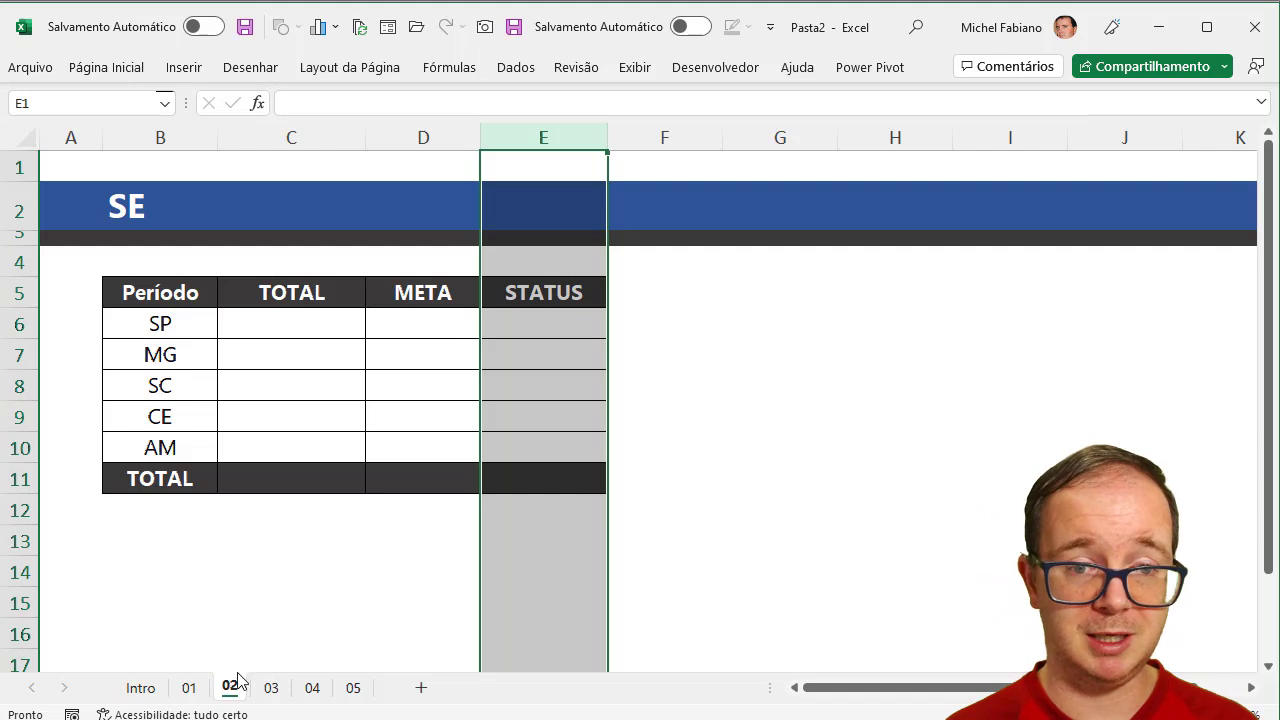
click(812, 409)
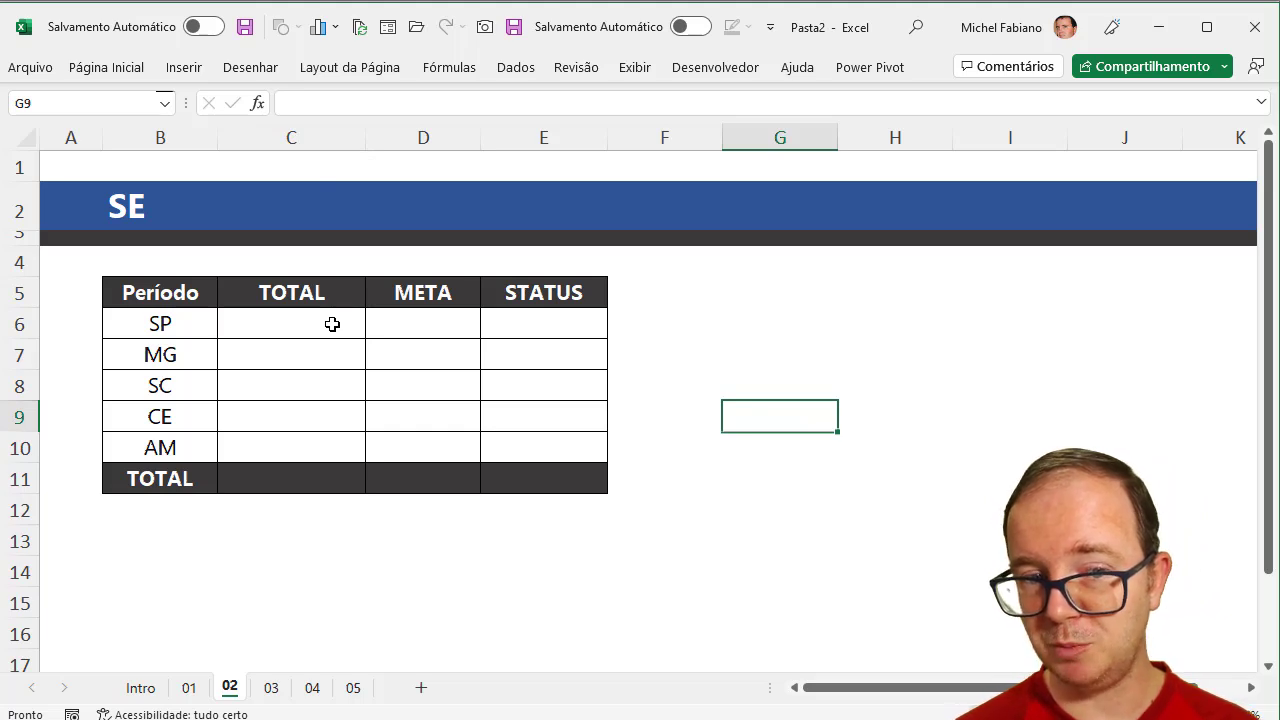
click(323, 328)
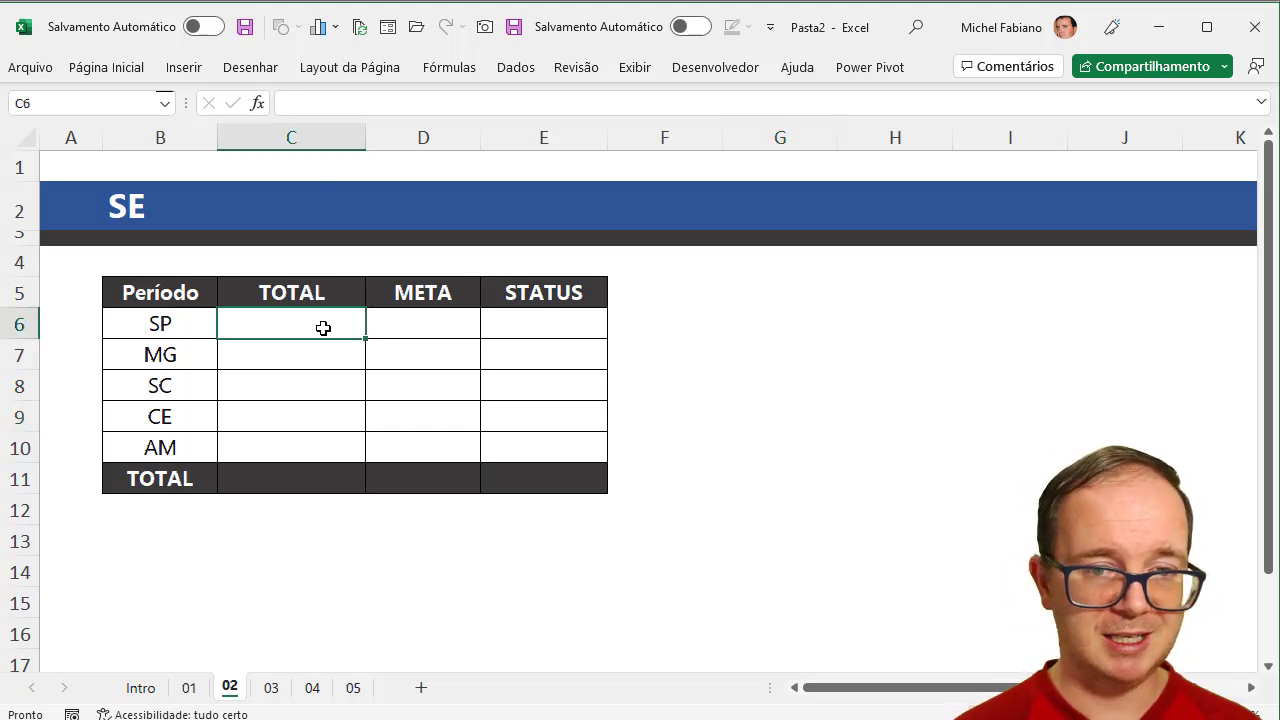
text(=)
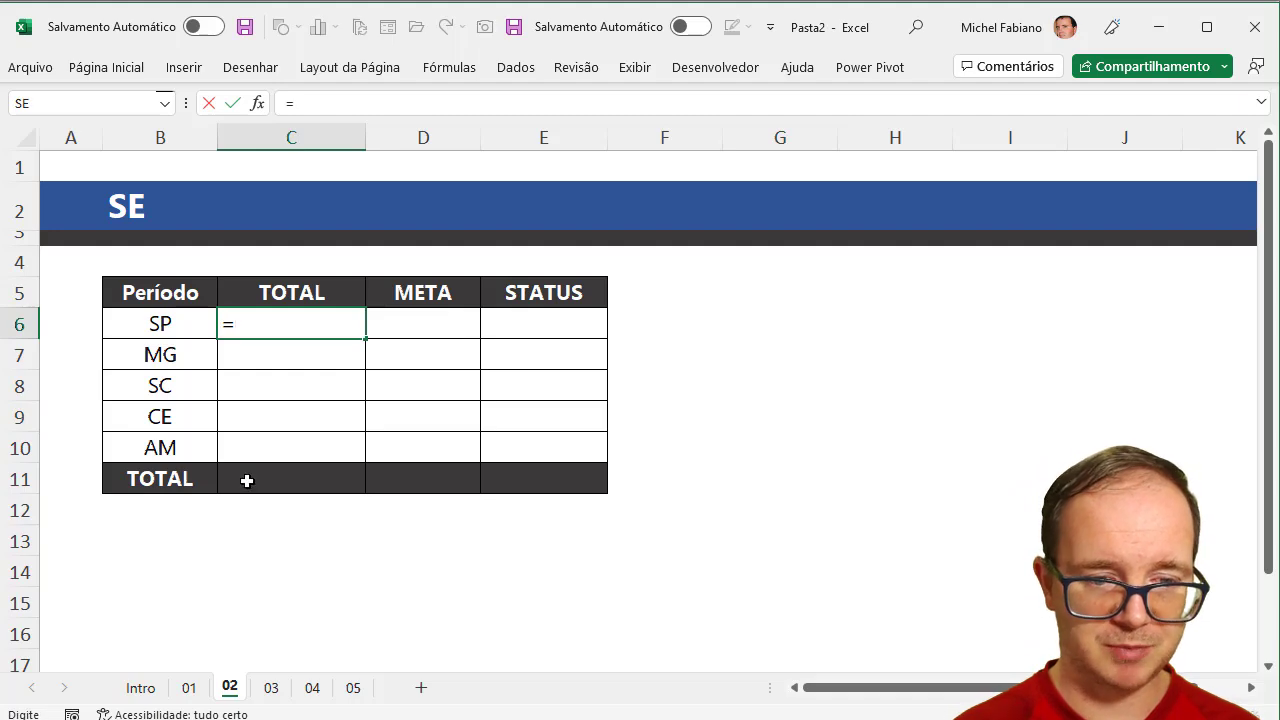
click(195, 687)
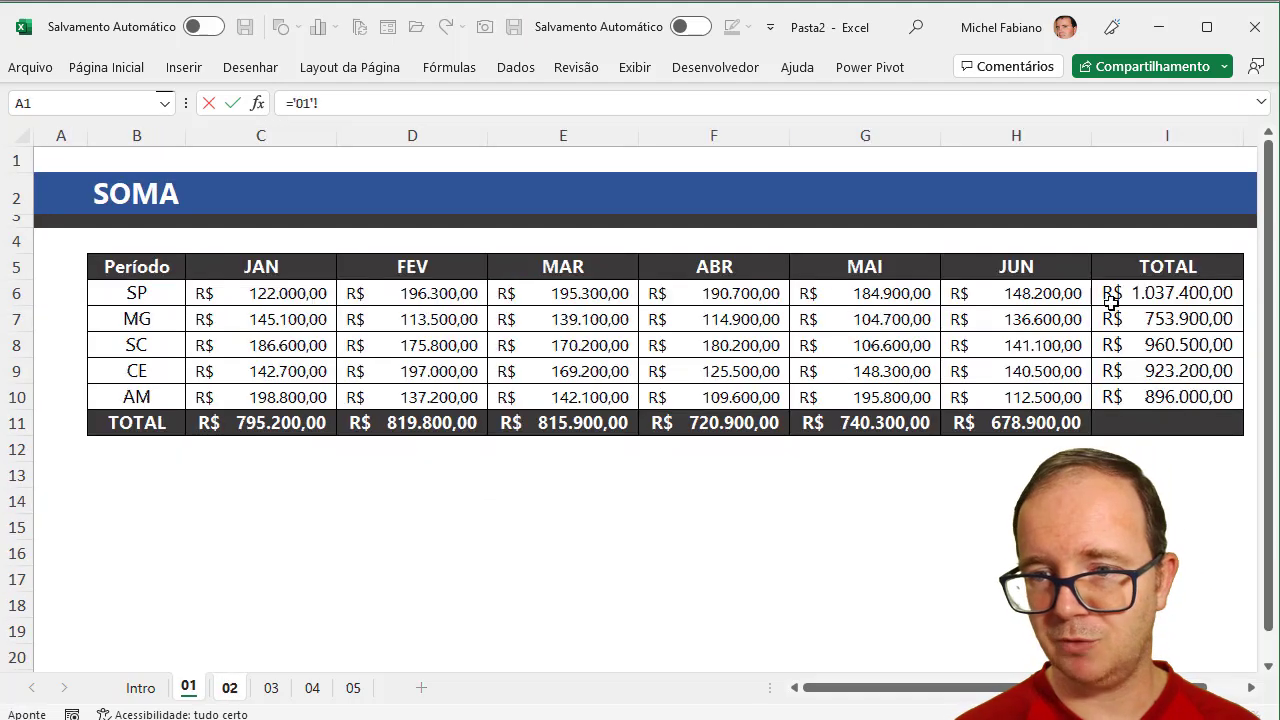
click(1137, 293)
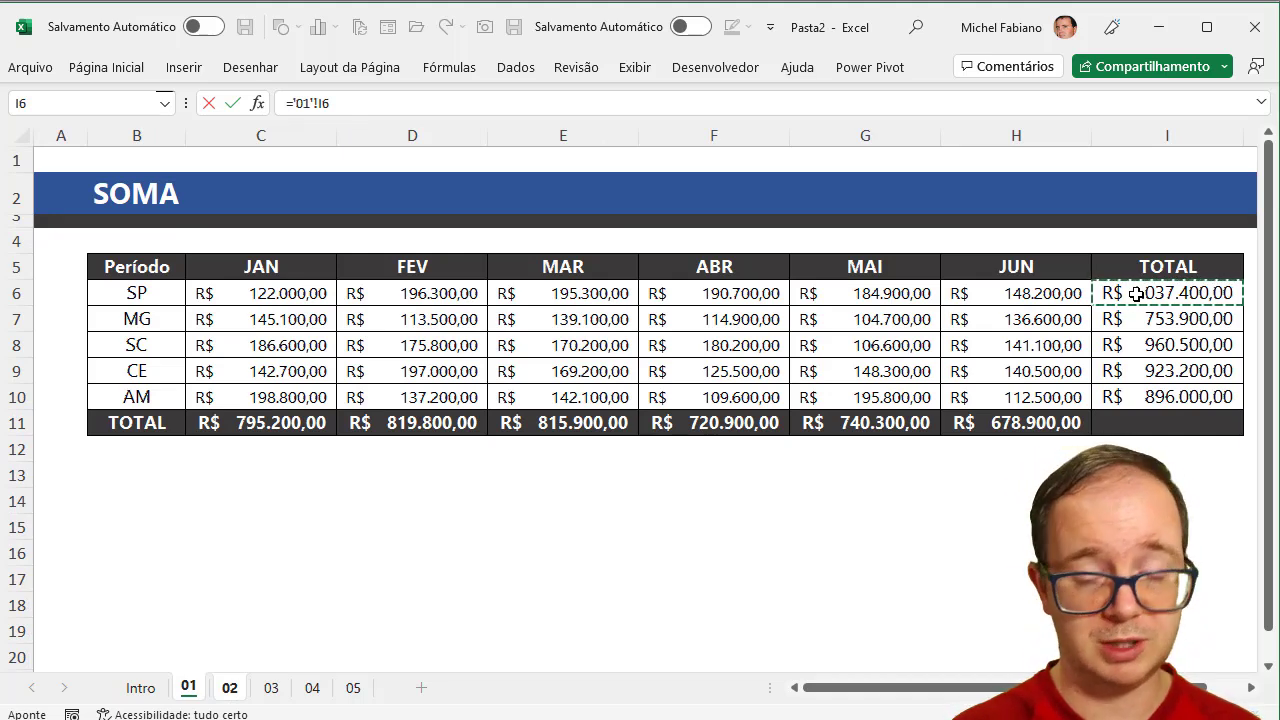
key(Return)
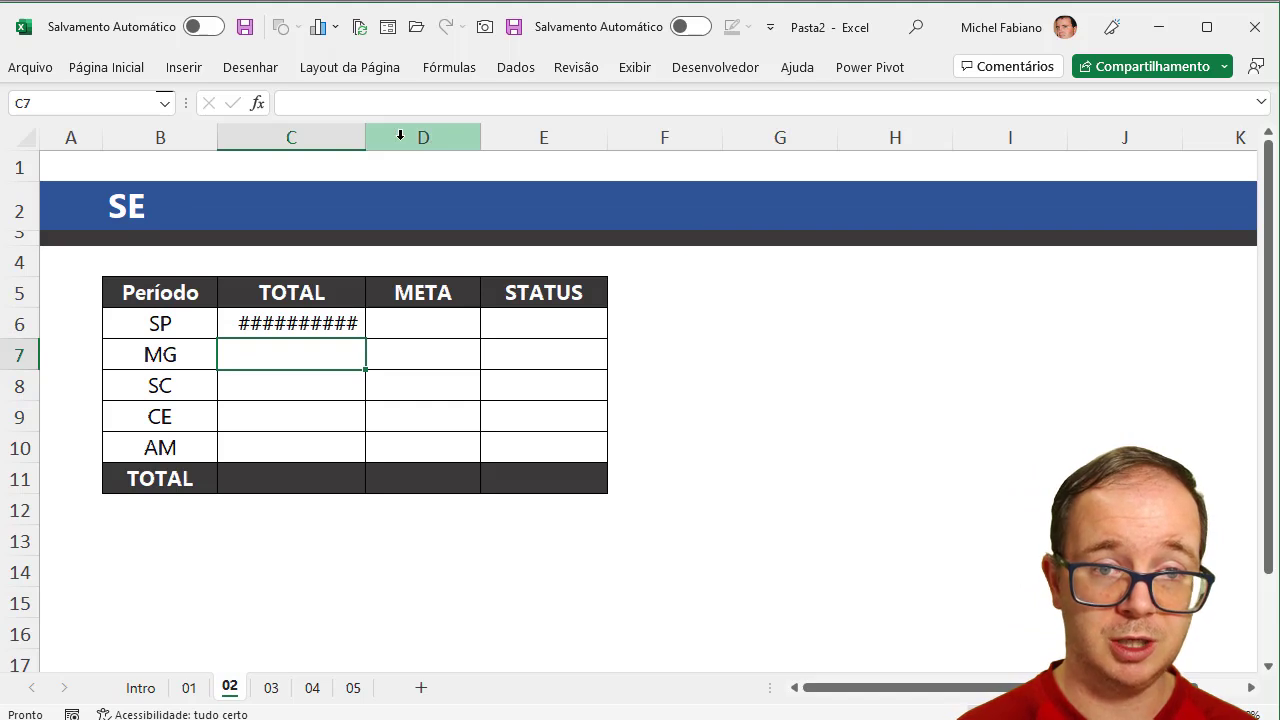
Step: Autofit column C and fill the link down to C10 for every state
double_click(365, 138)
click(385, 320)
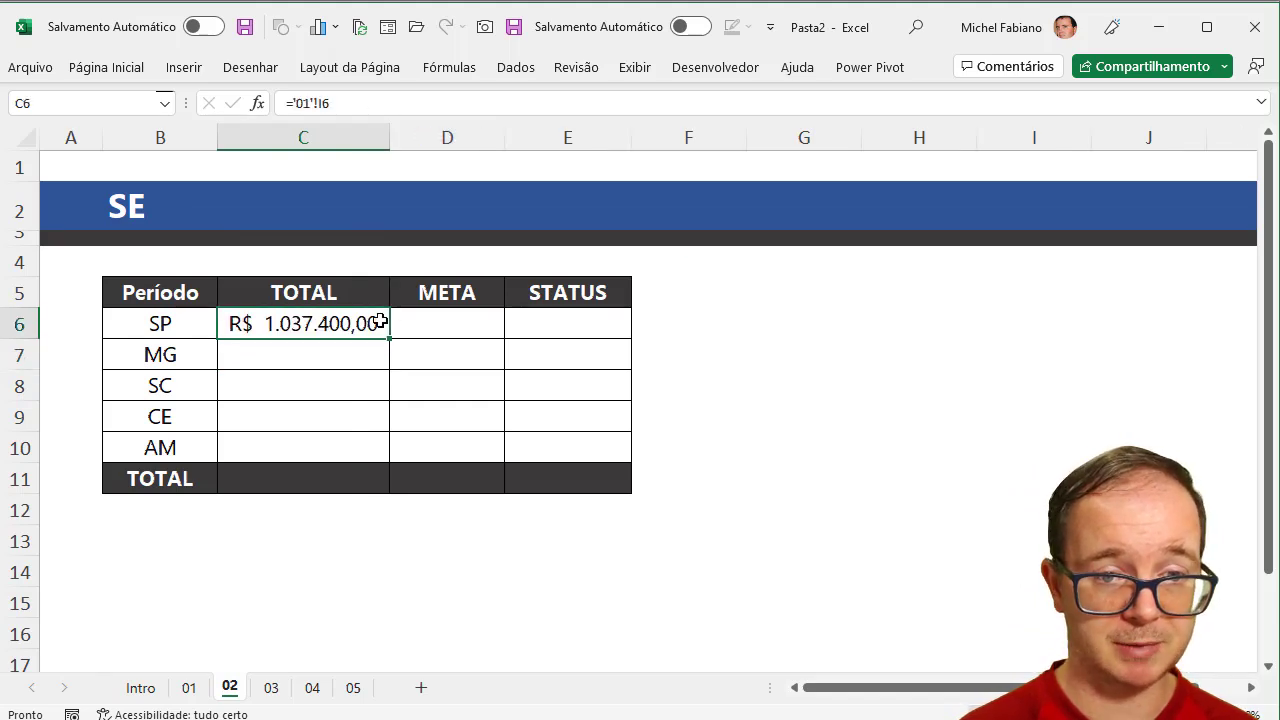
drag(394, 340, 388, 458)
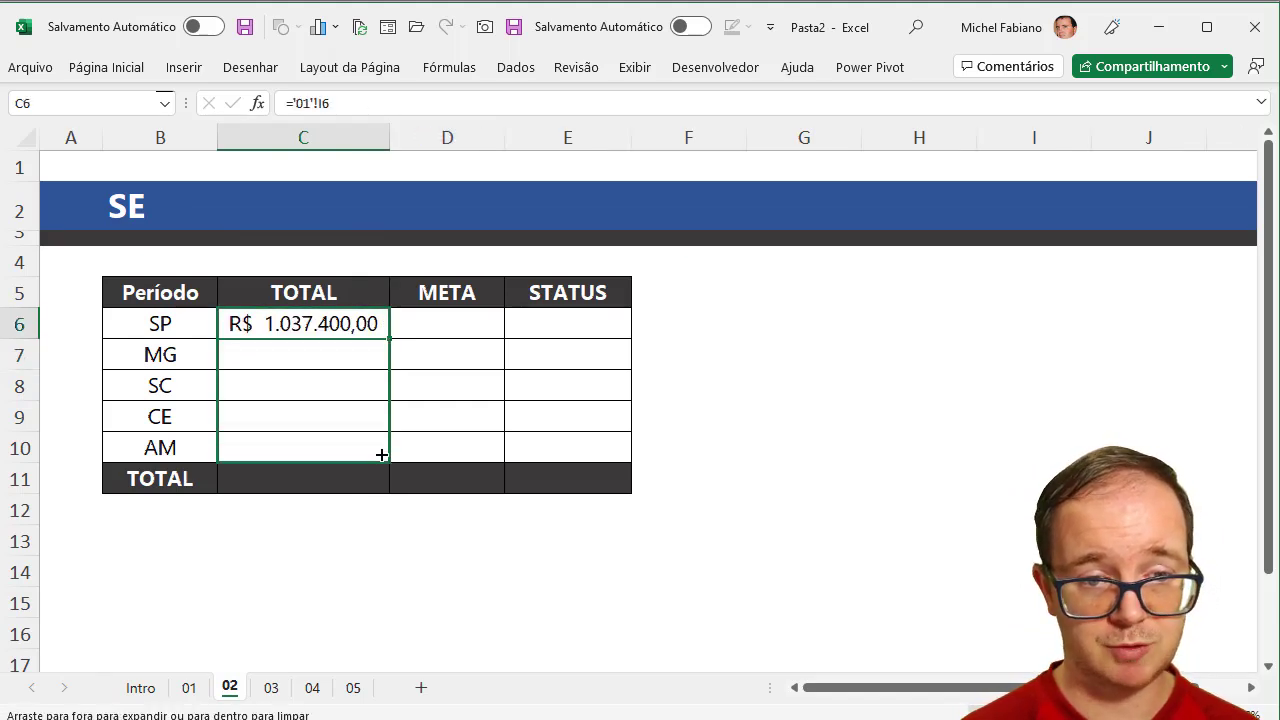
click(188, 687)
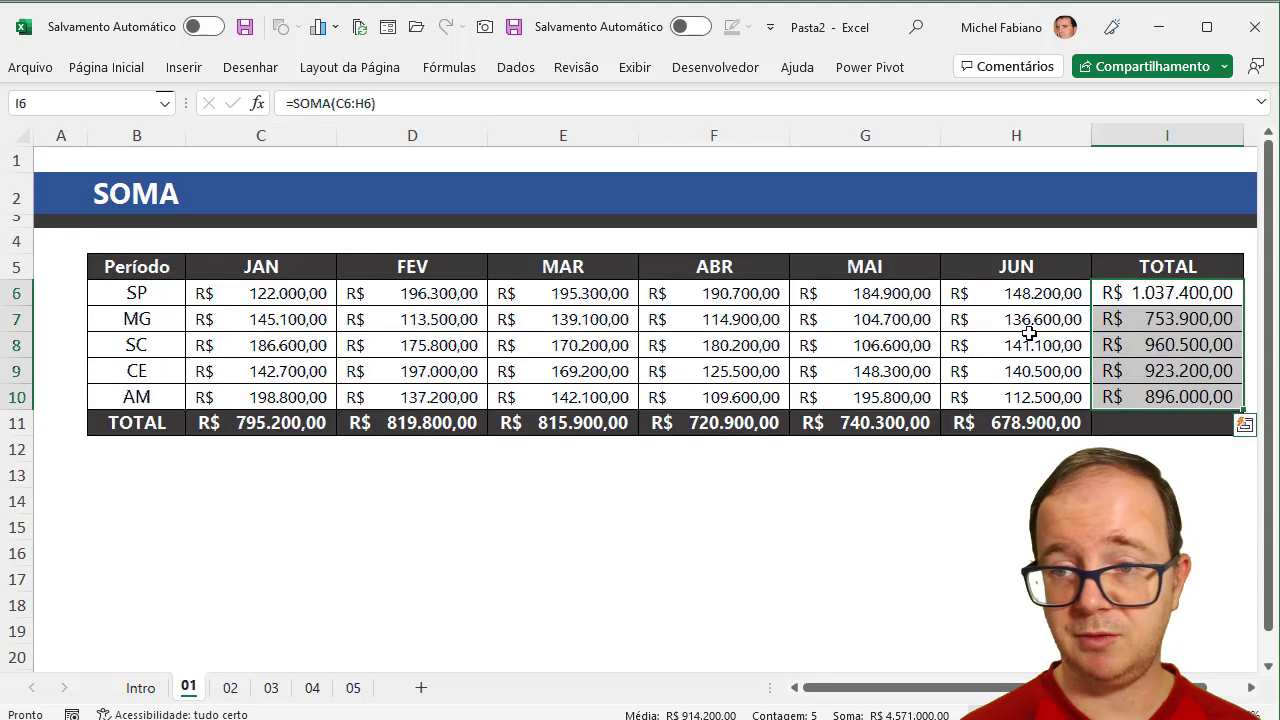
click(230, 688)
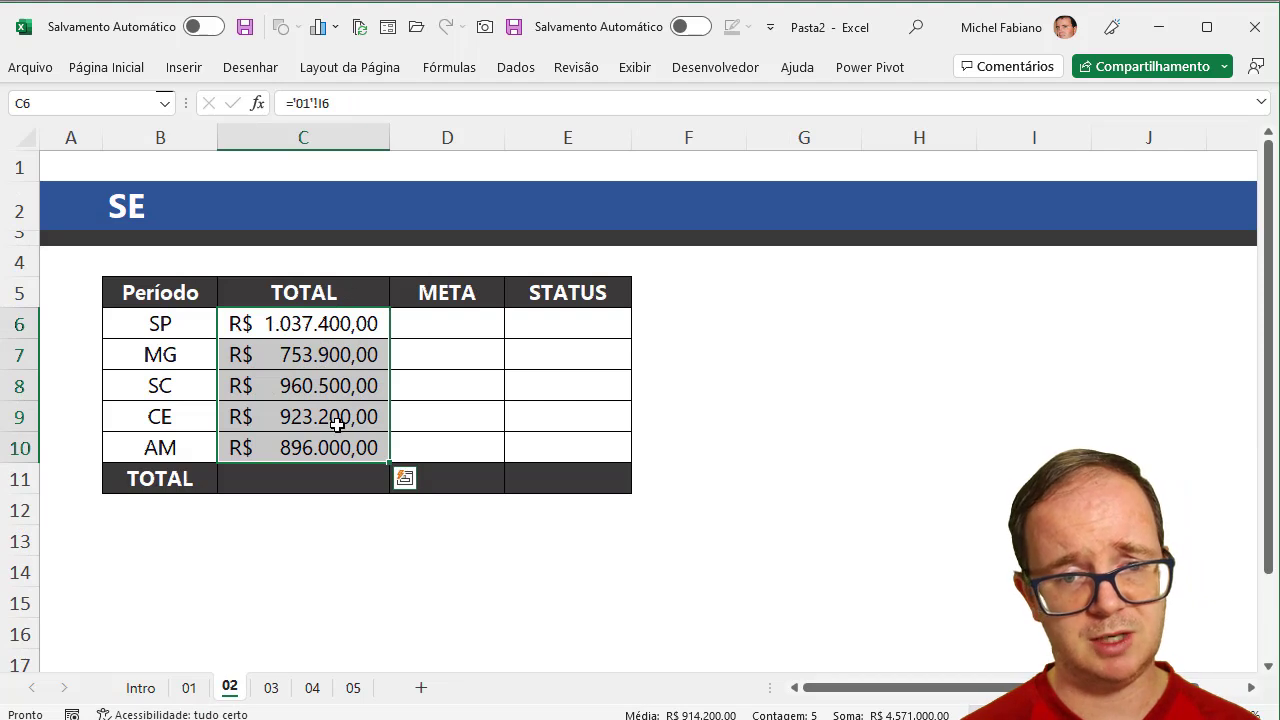
click(332, 479)
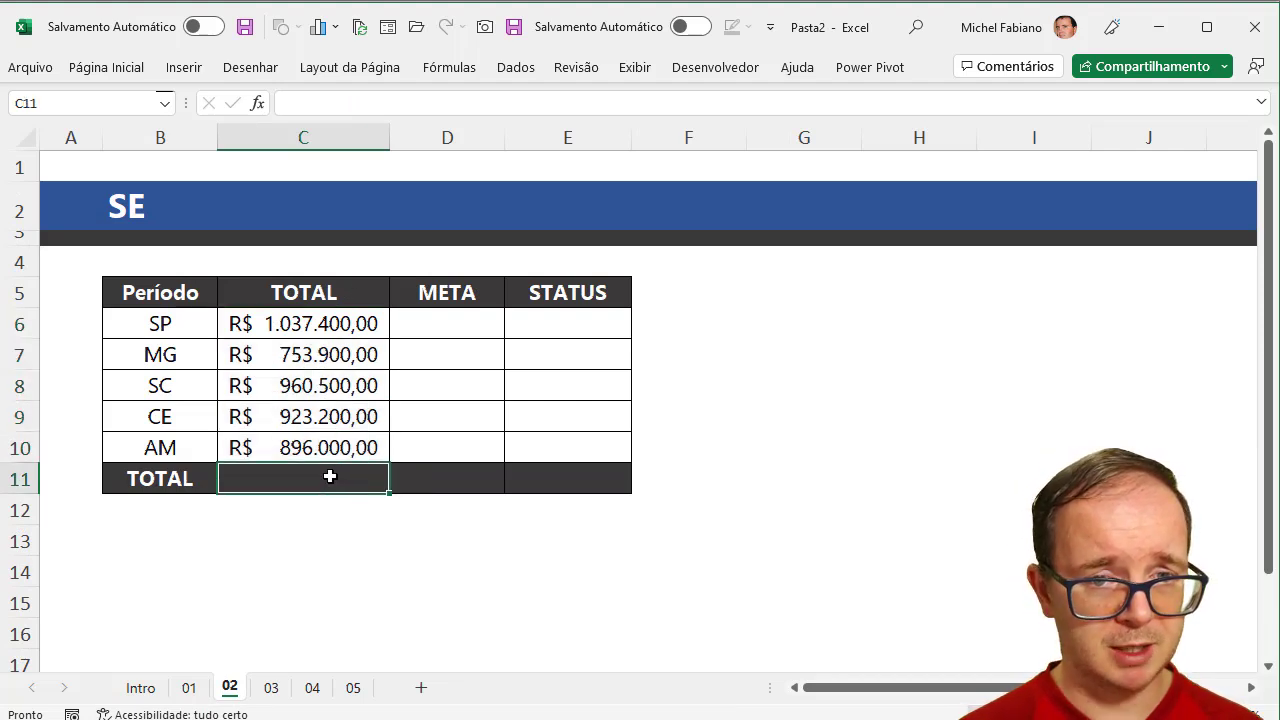
text(=)
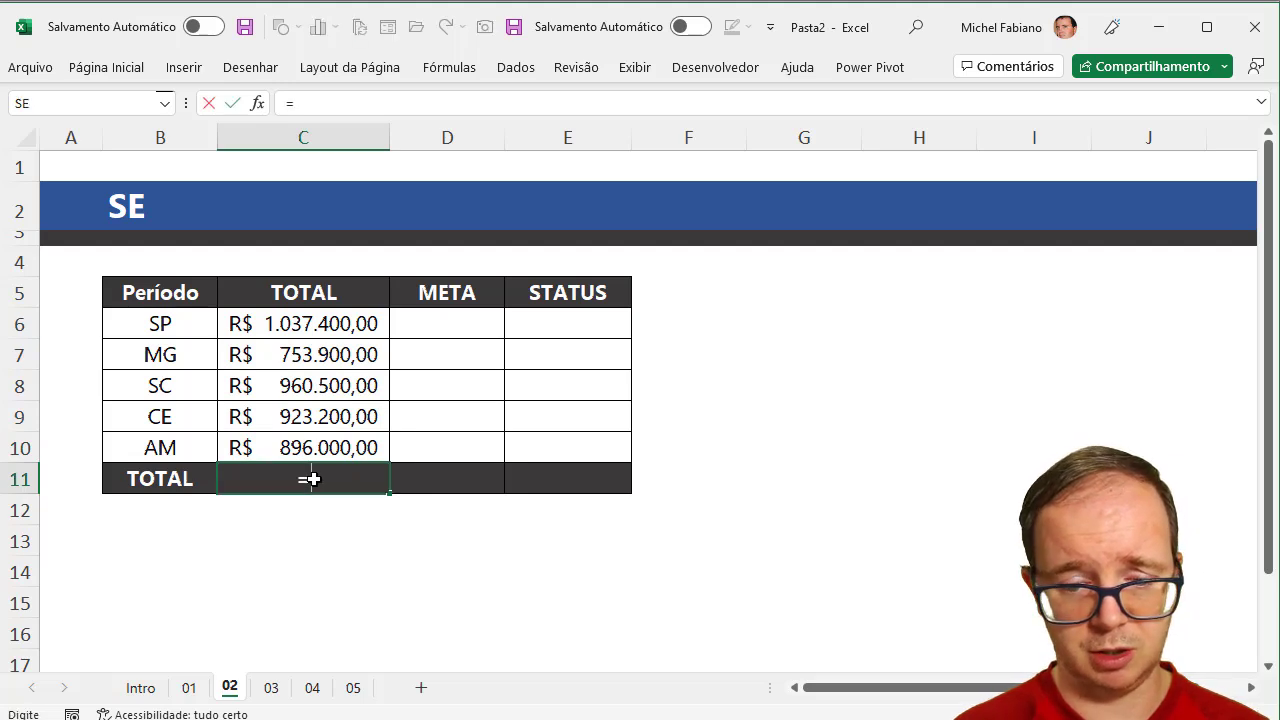
key(BackSpace)
key(Escape)
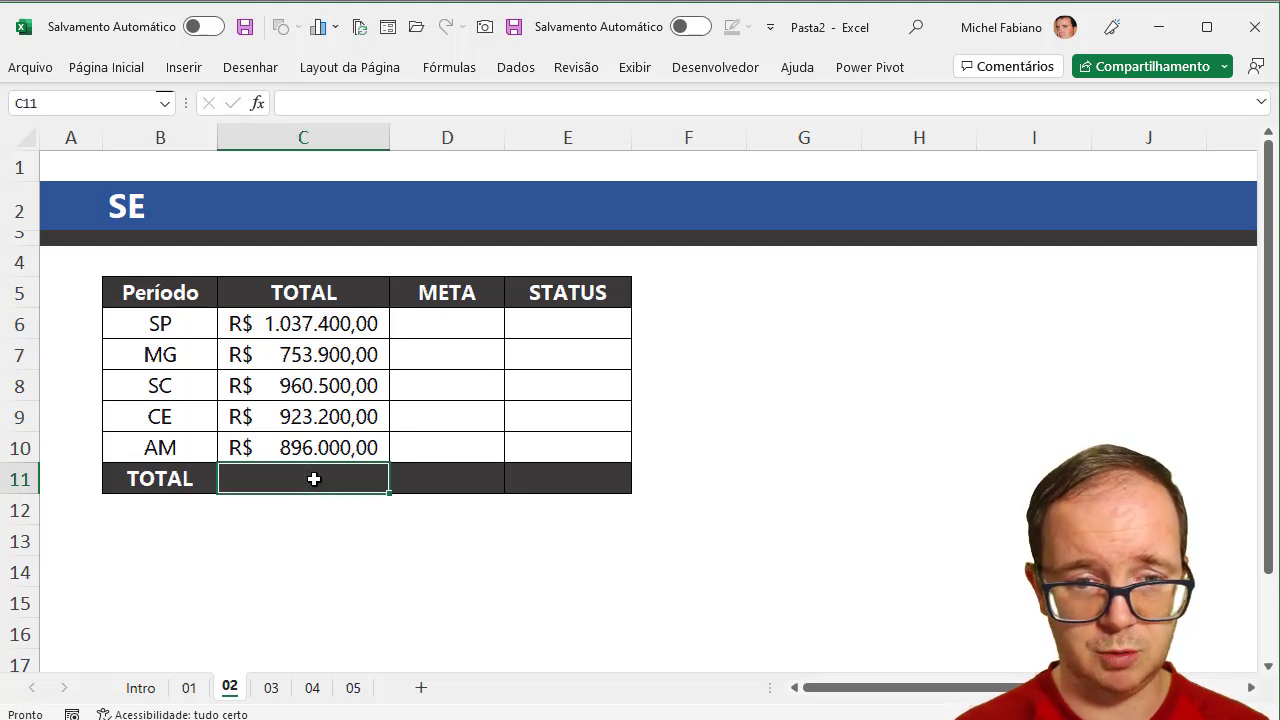
Step: AutoSum the TOTAL column into C11, giving R$ 4.571.000,00
key(Down)
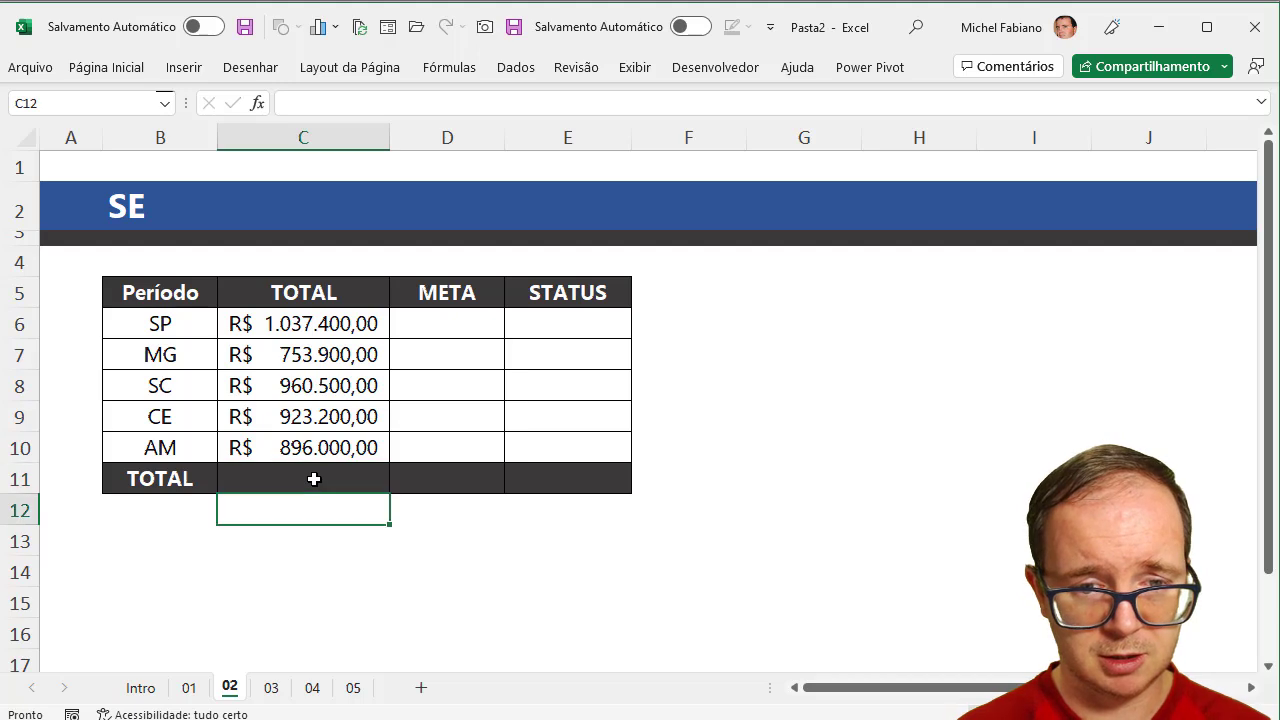
key(Up)
key(alt+equal)
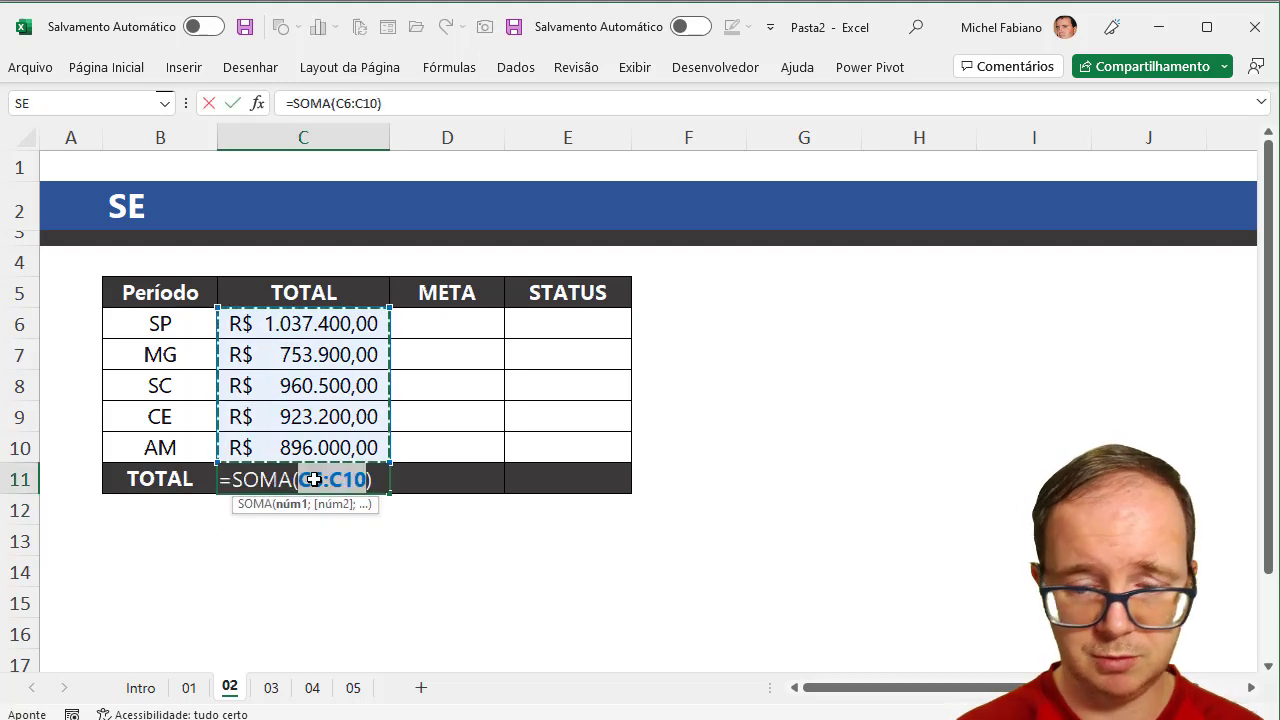
key(Return)
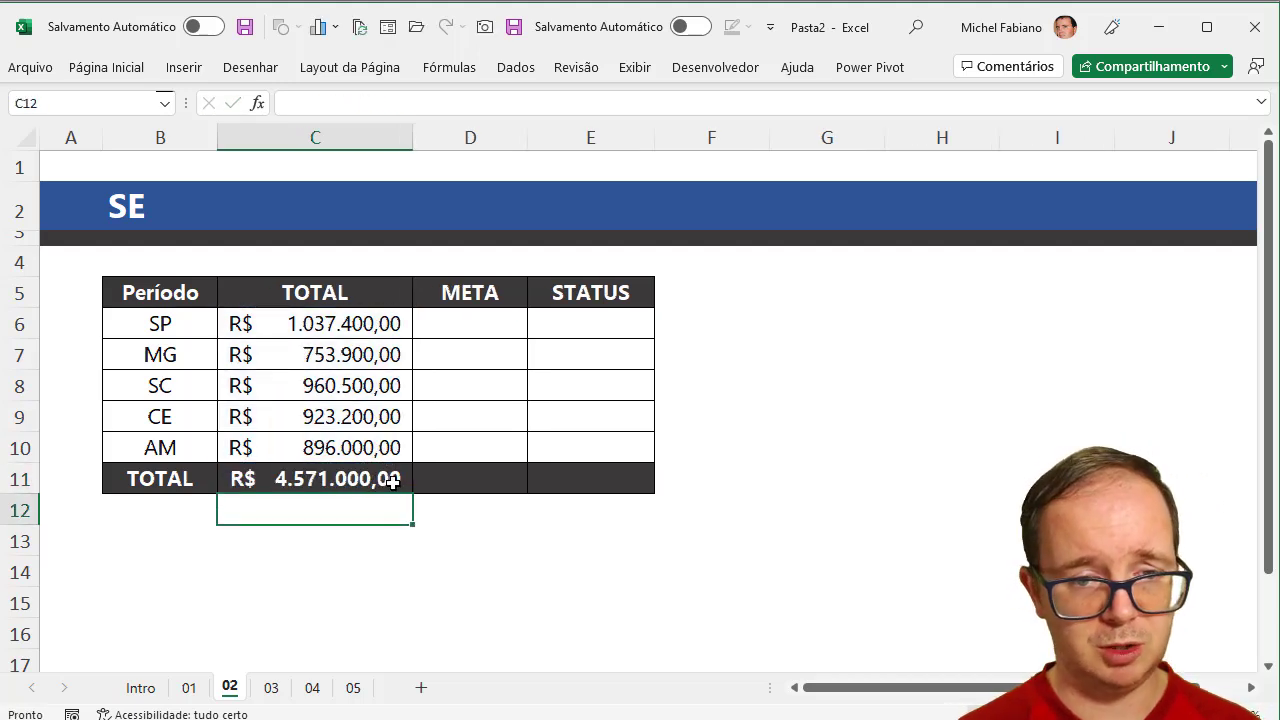
click(475, 320)
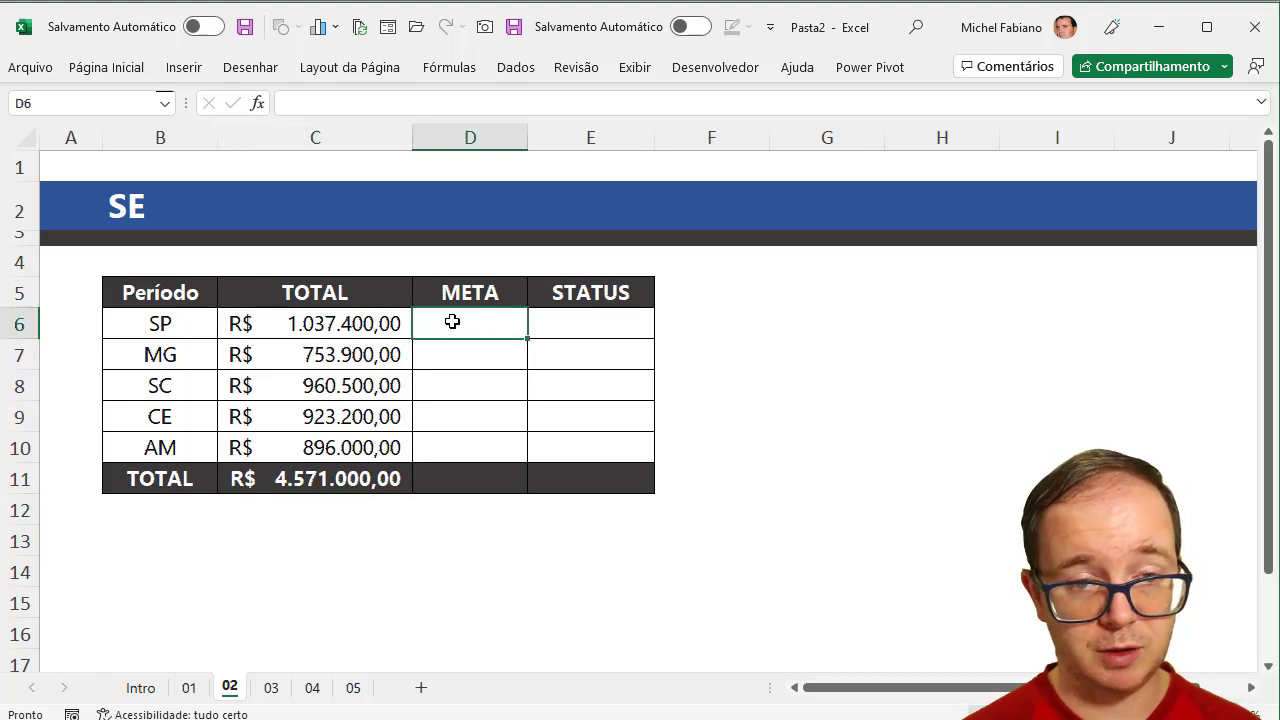
drag(386, 323, 375, 447)
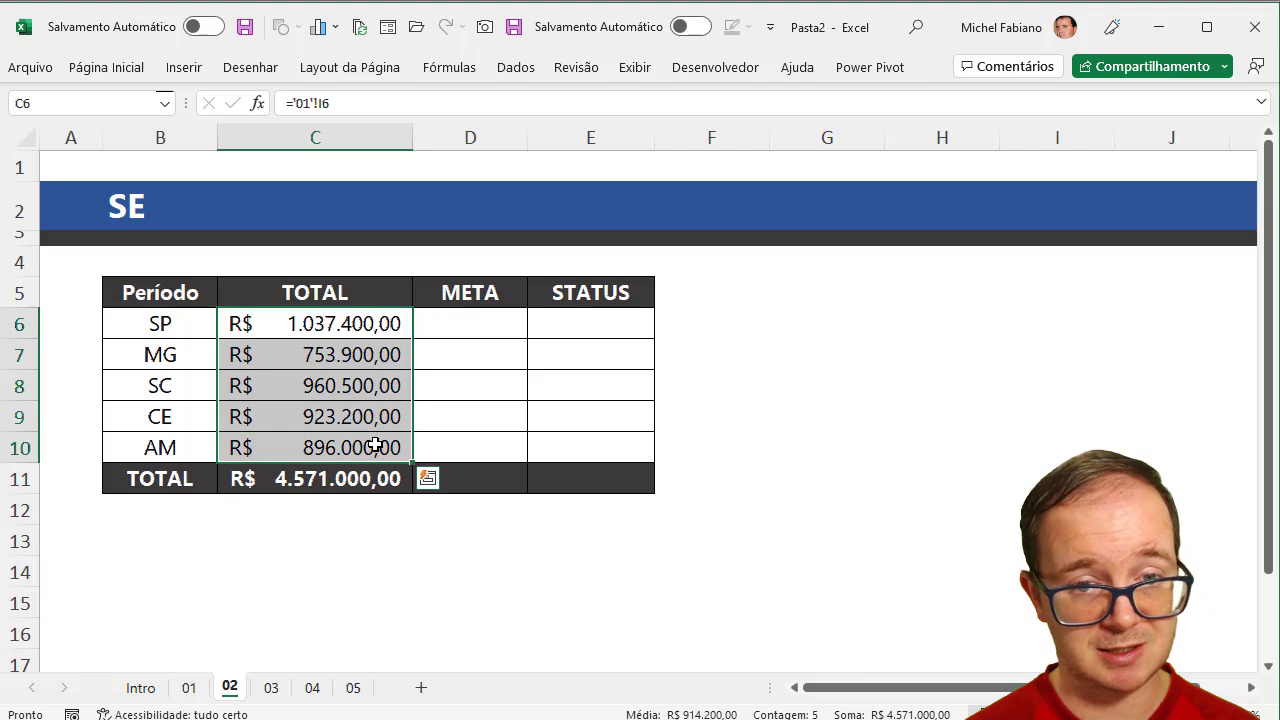
Step: Fill META D6:D10 with =MÉDIA($C$6:$C$10), showing R$ 914.200,00
click(494, 329)
text(=m)
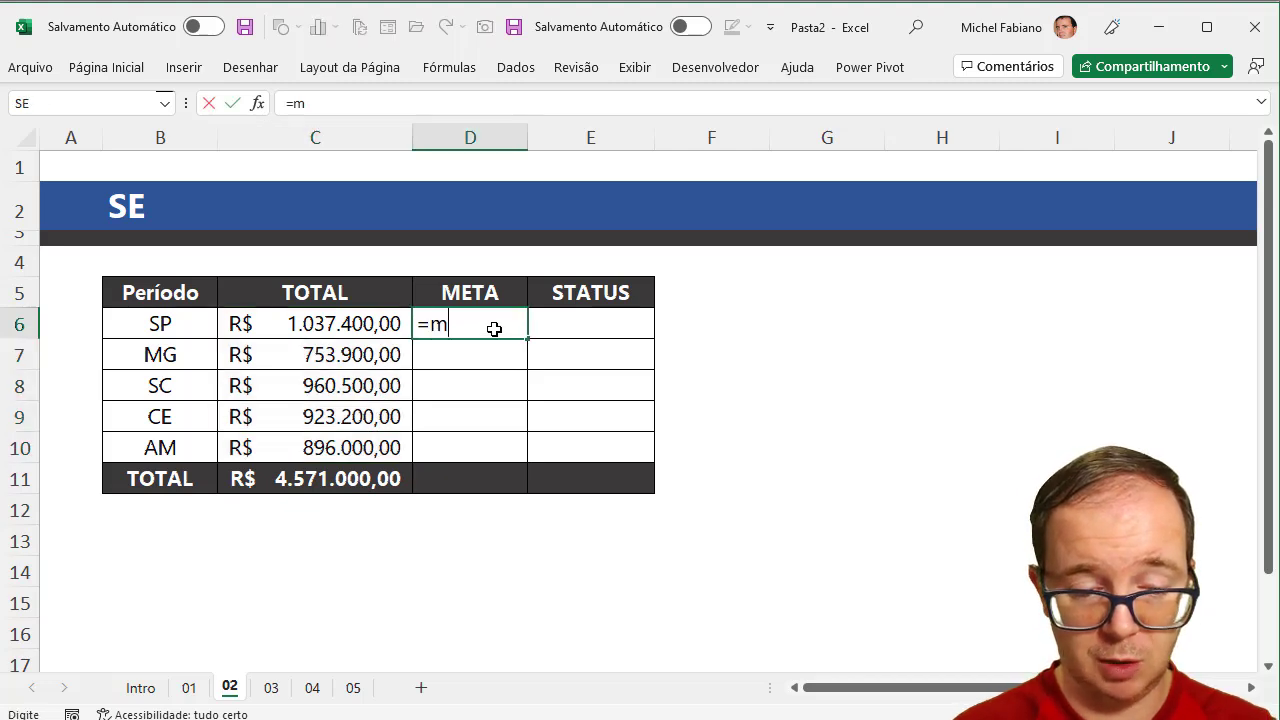
text(édia()
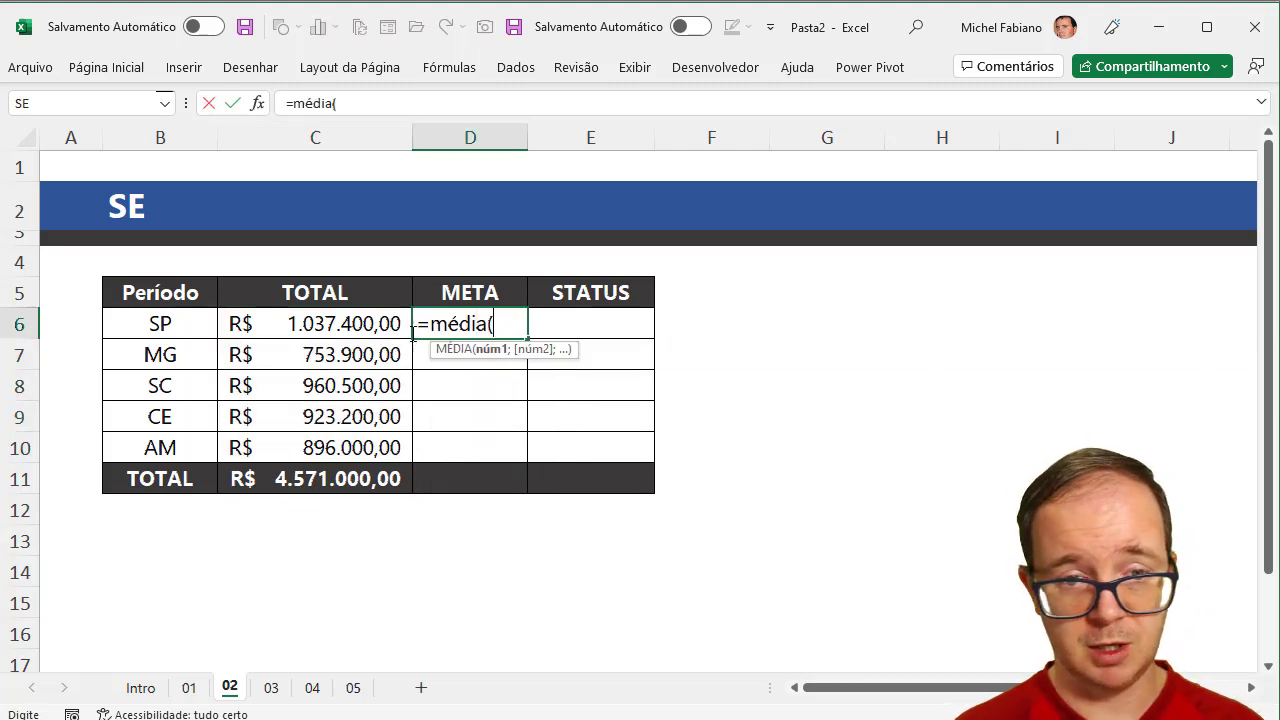
drag(362, 330, 357, 451)
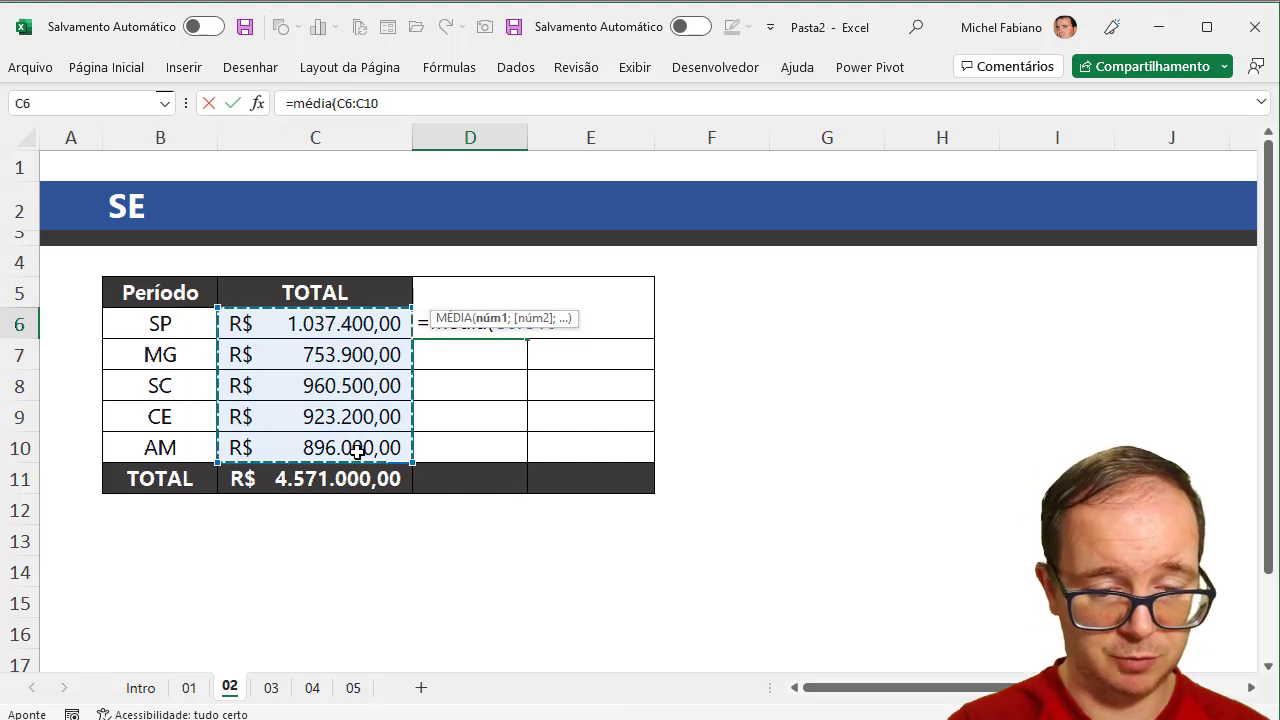
key(F4)
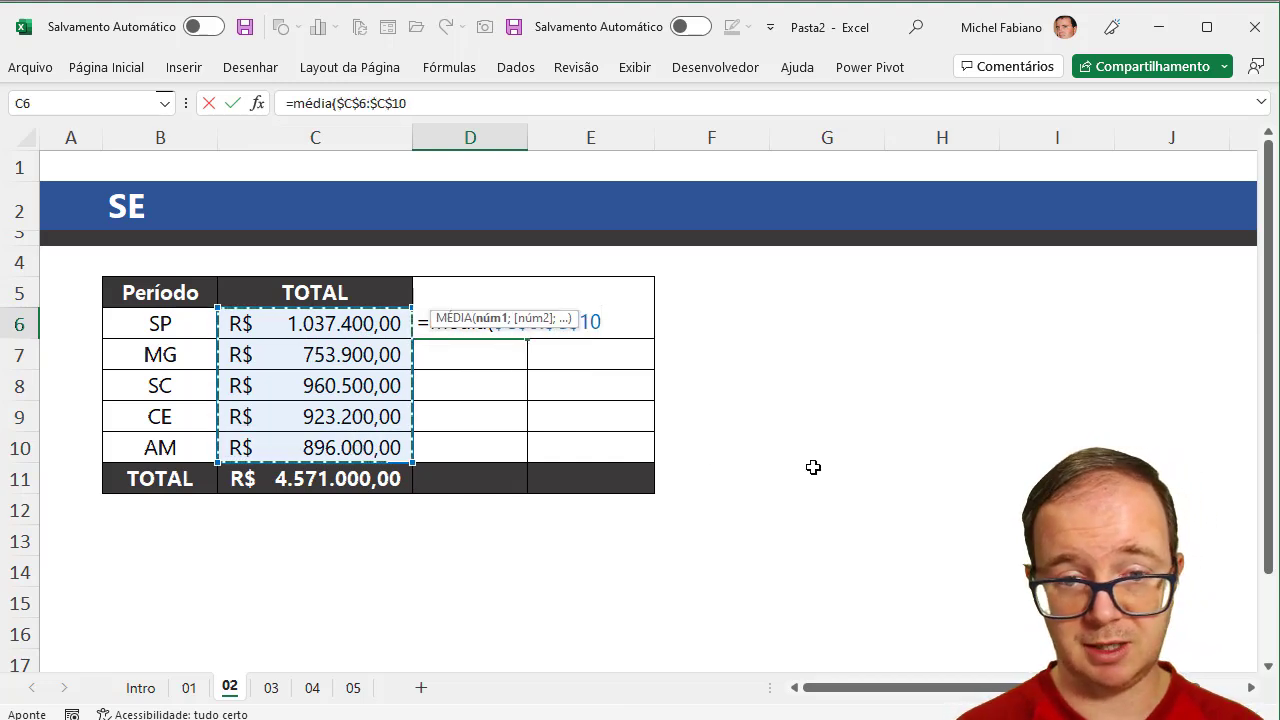
text())
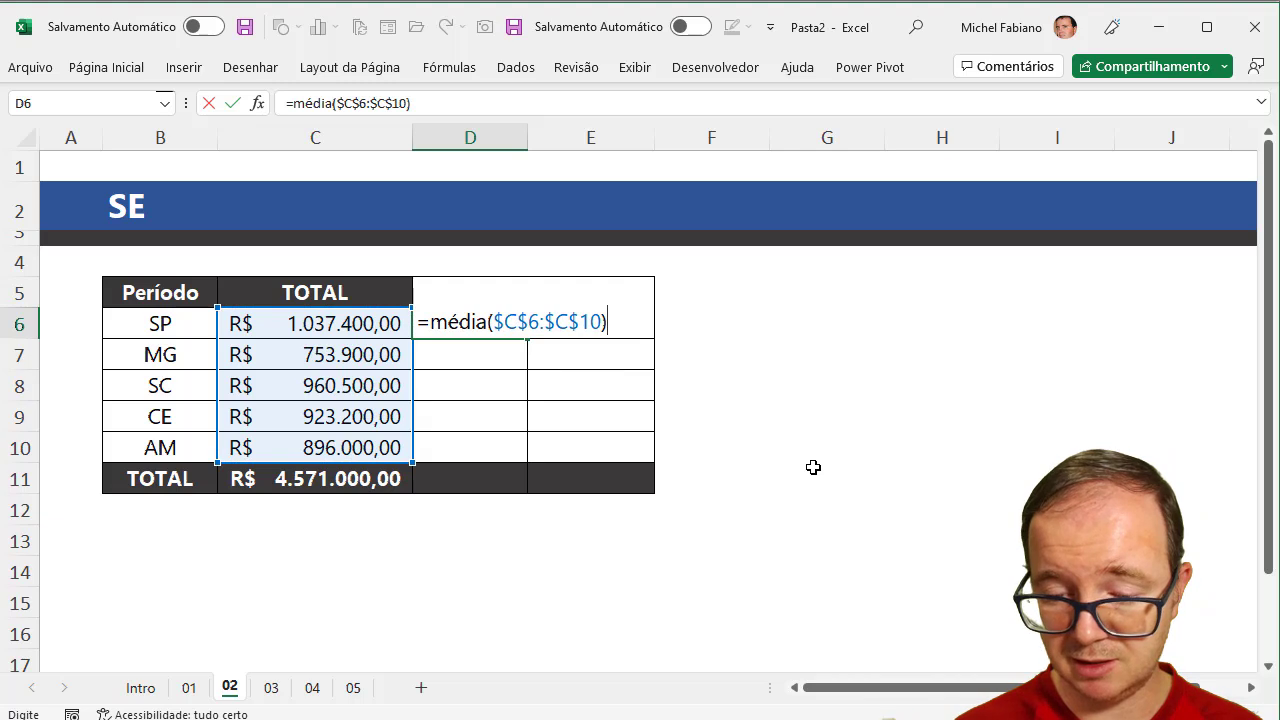
key(Return)
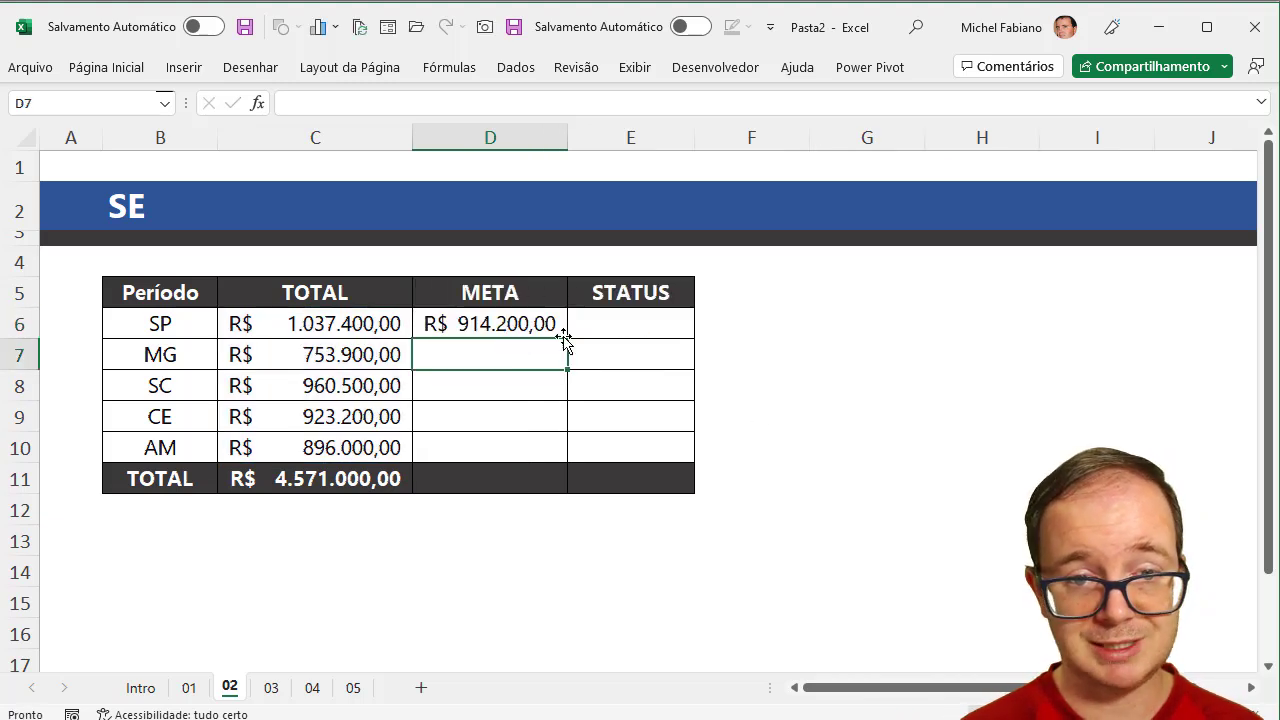
click(553, 328)
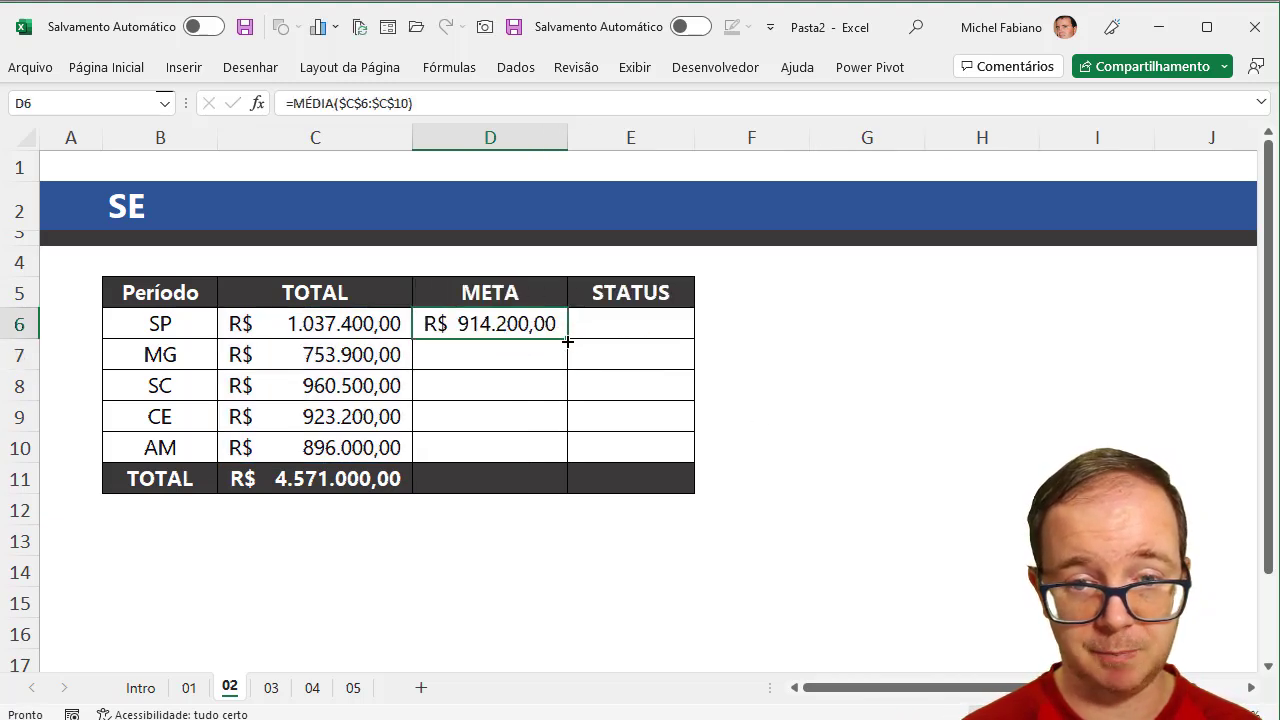
drag(567, 341, 561, 451)
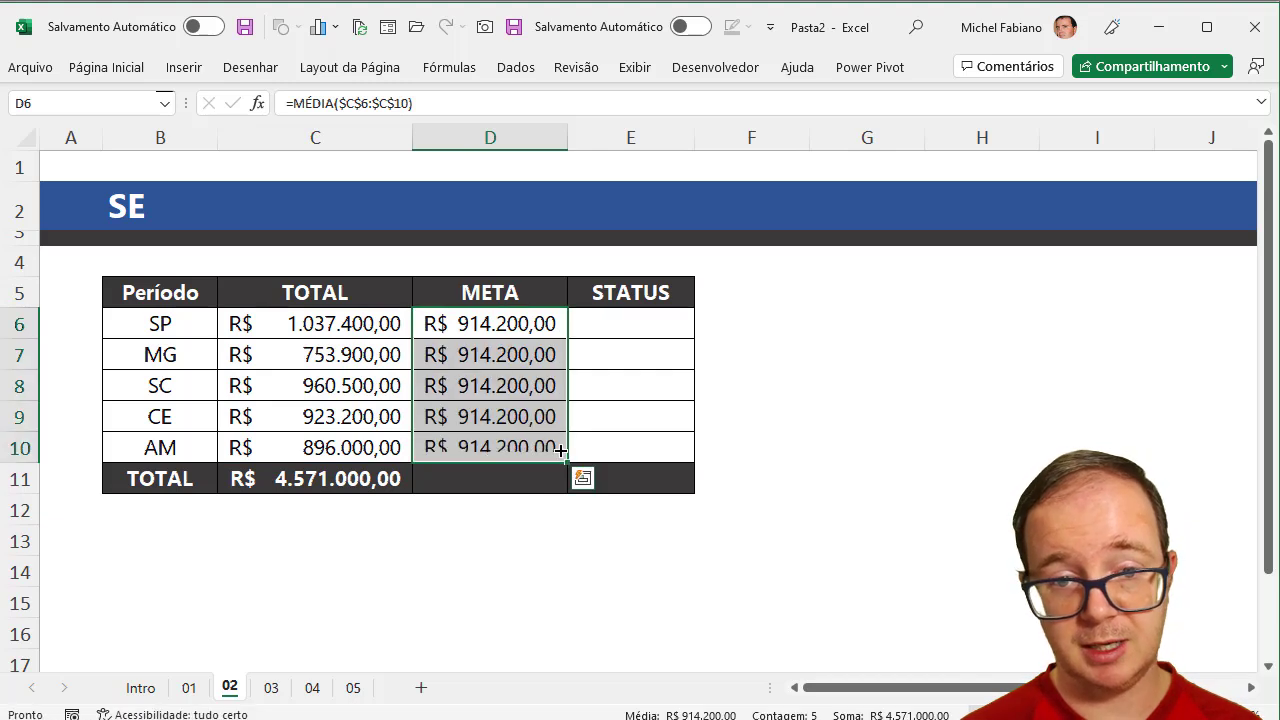
click(624, 317)
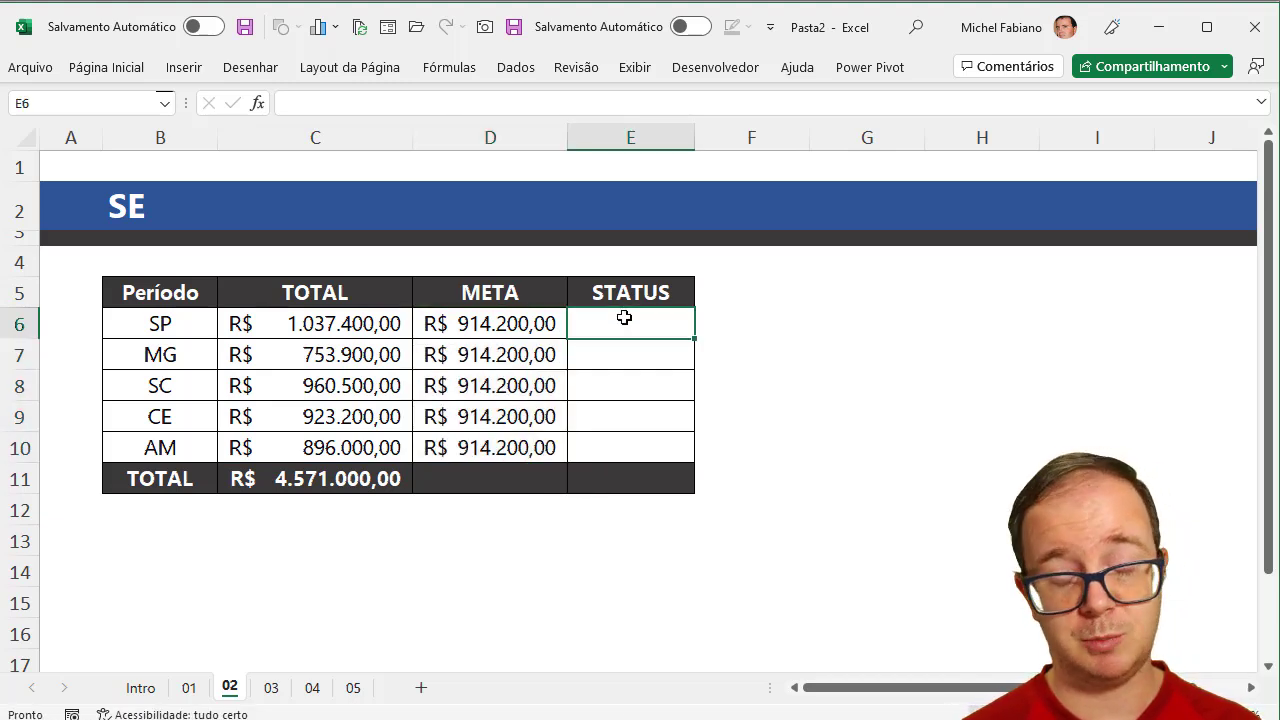
Step: Enter =SE(C6>D6;"OK";"Abaixo") in E6 and fill it down to E10
text(=s)
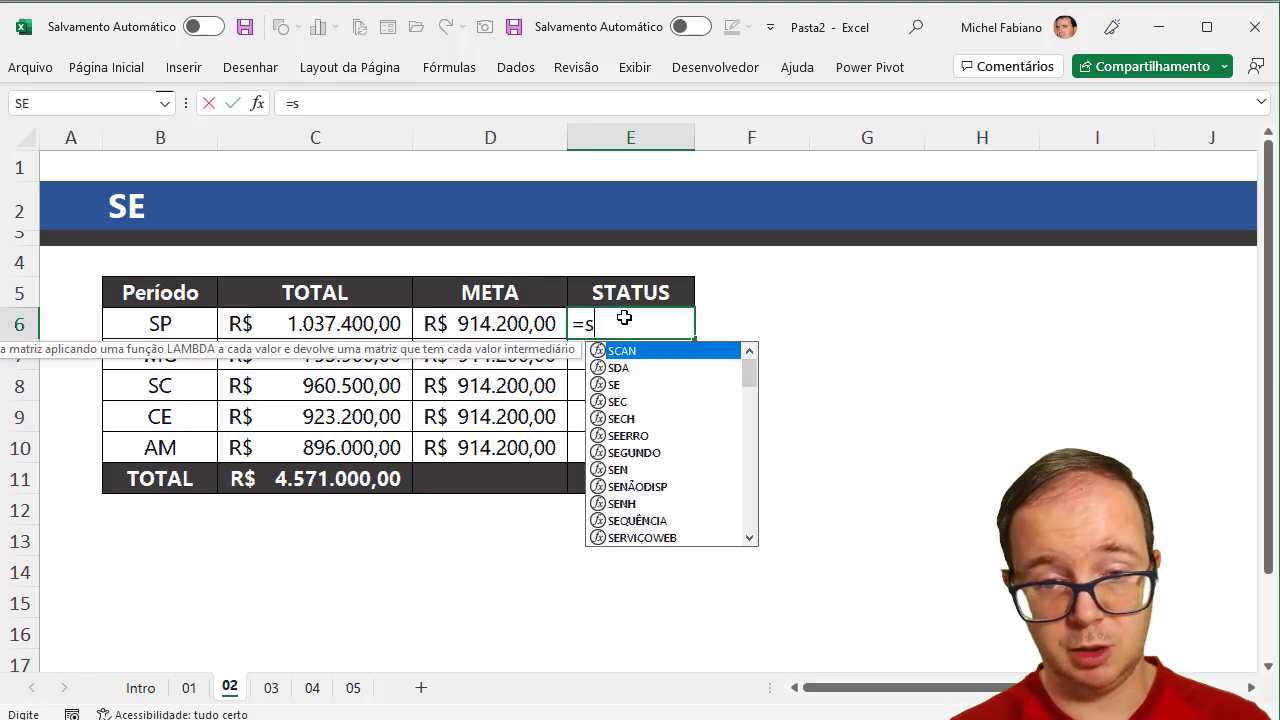
text(e()
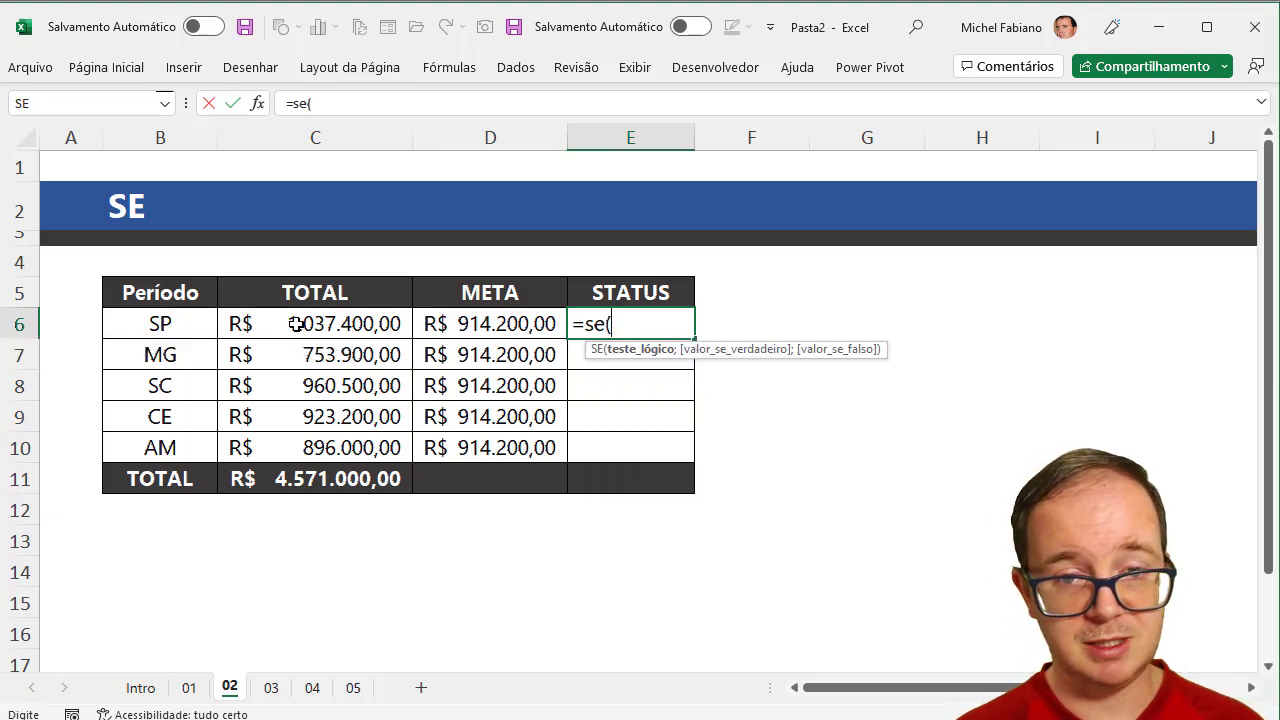
click(296, 323)
text(>)
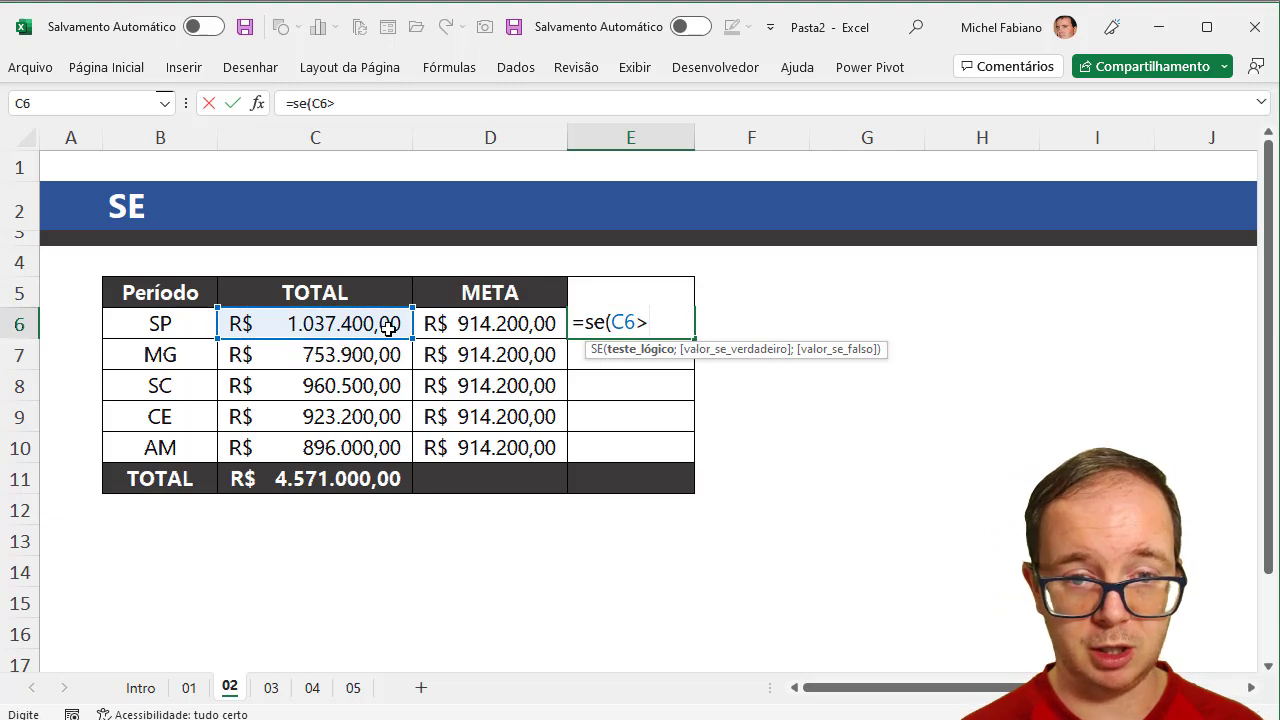
click(460, 323)
text(;")
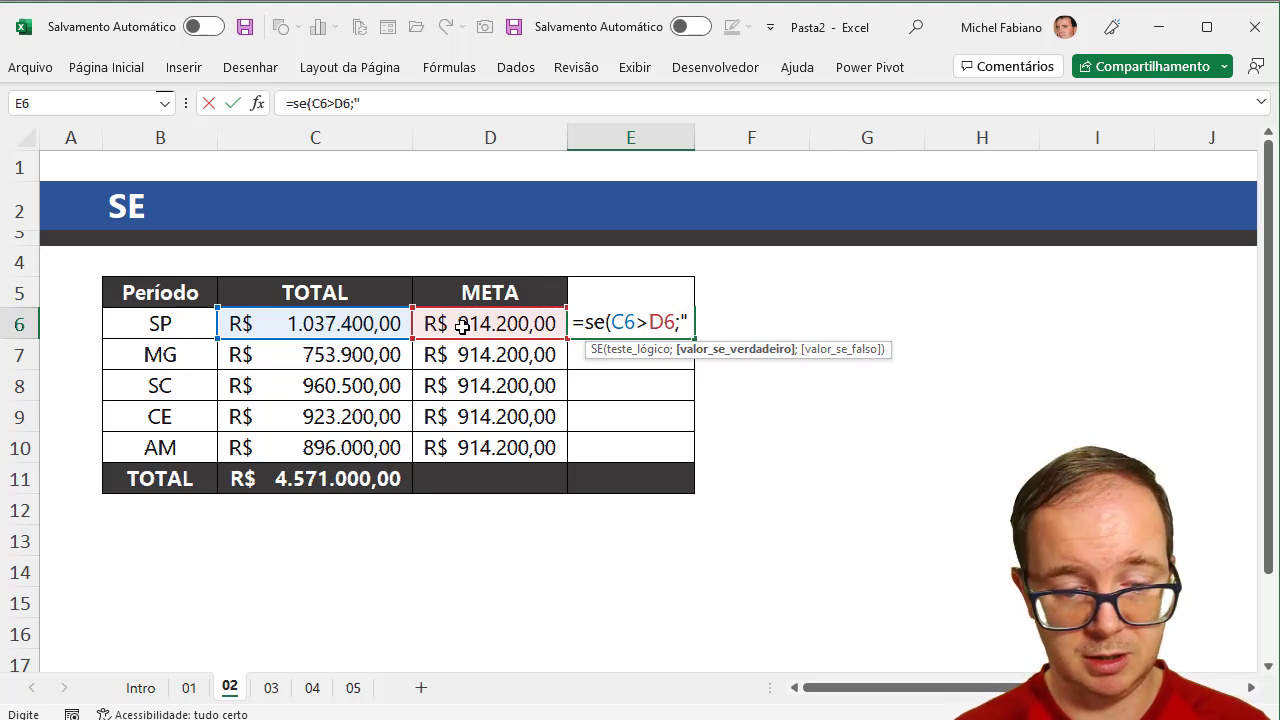
text(OK")
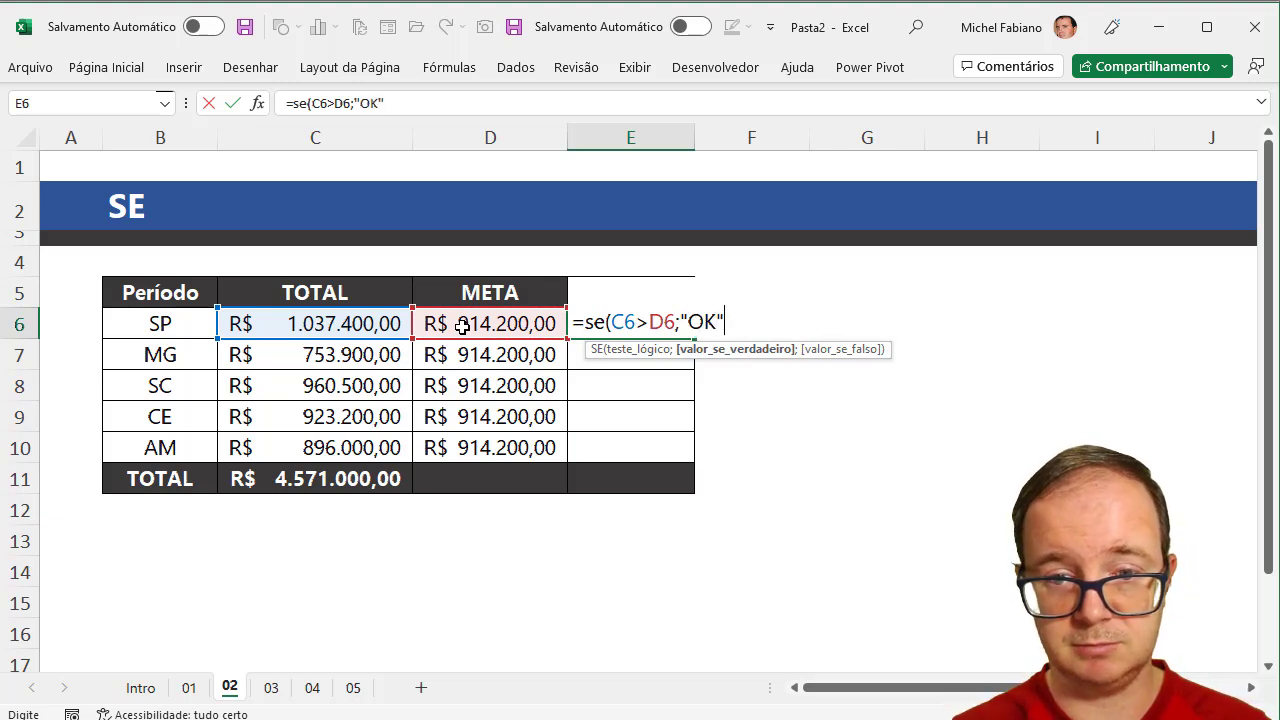
text(;")
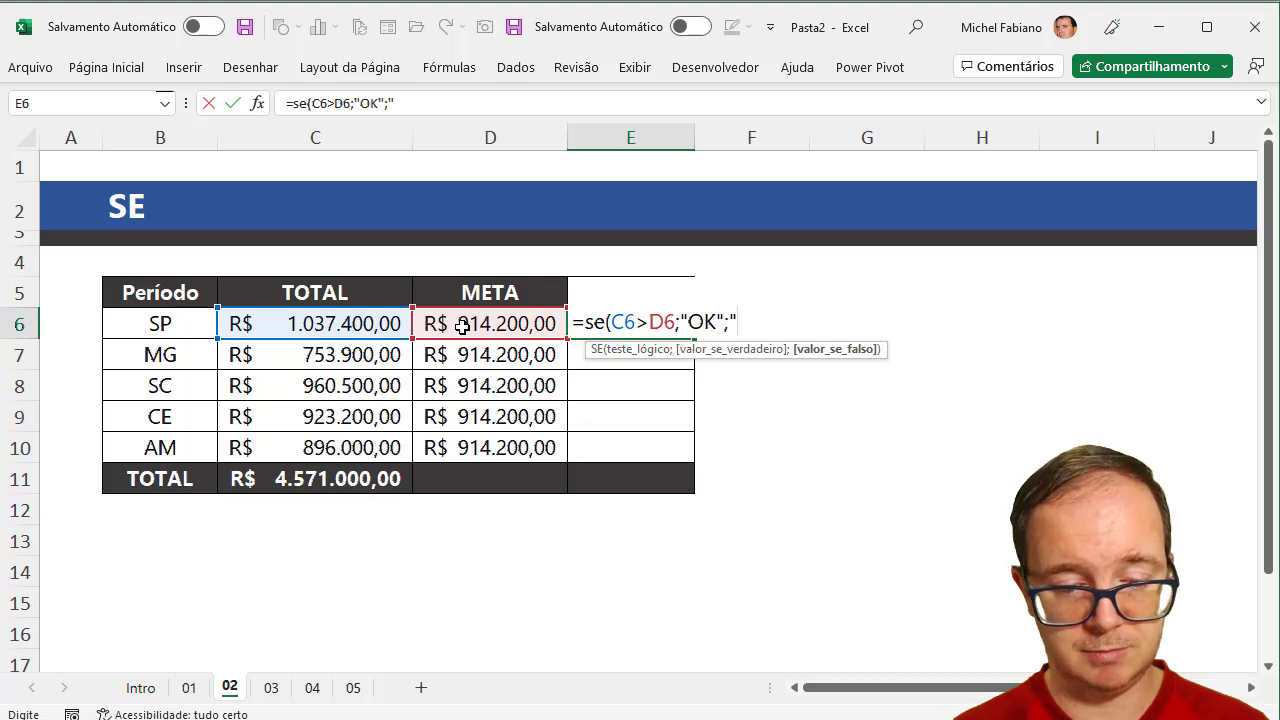
text(Abaixo)
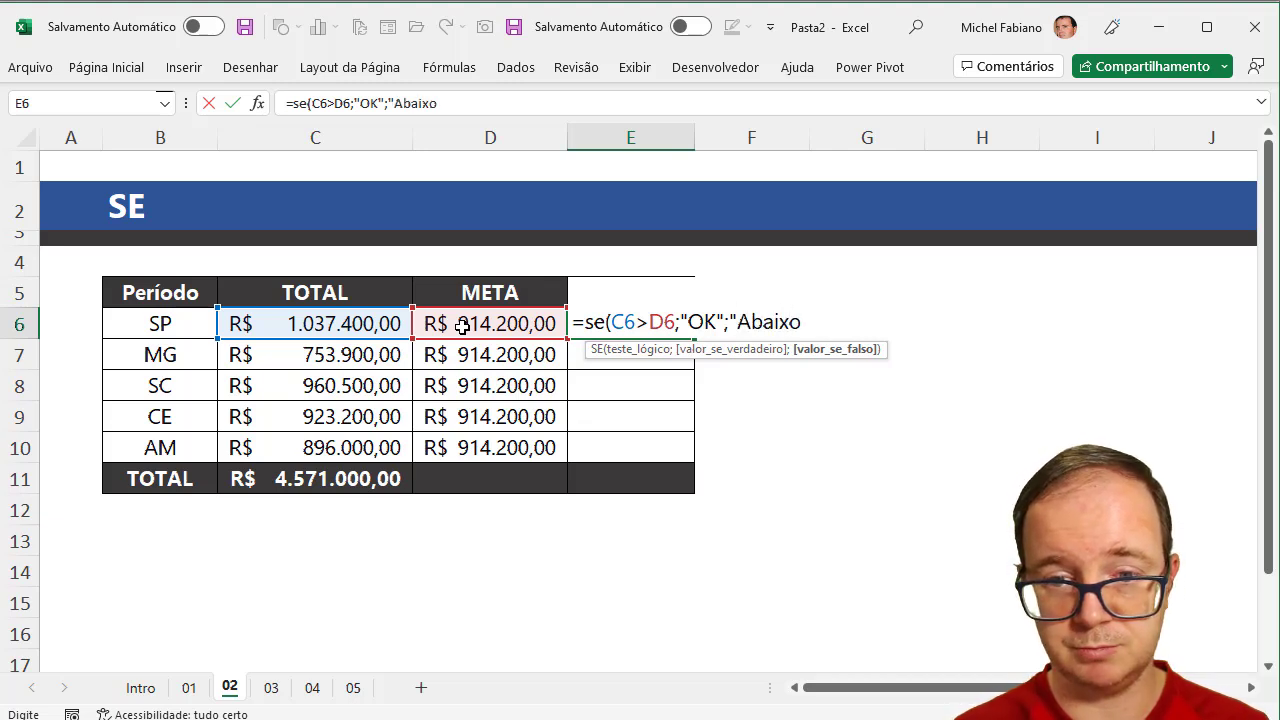
text("))
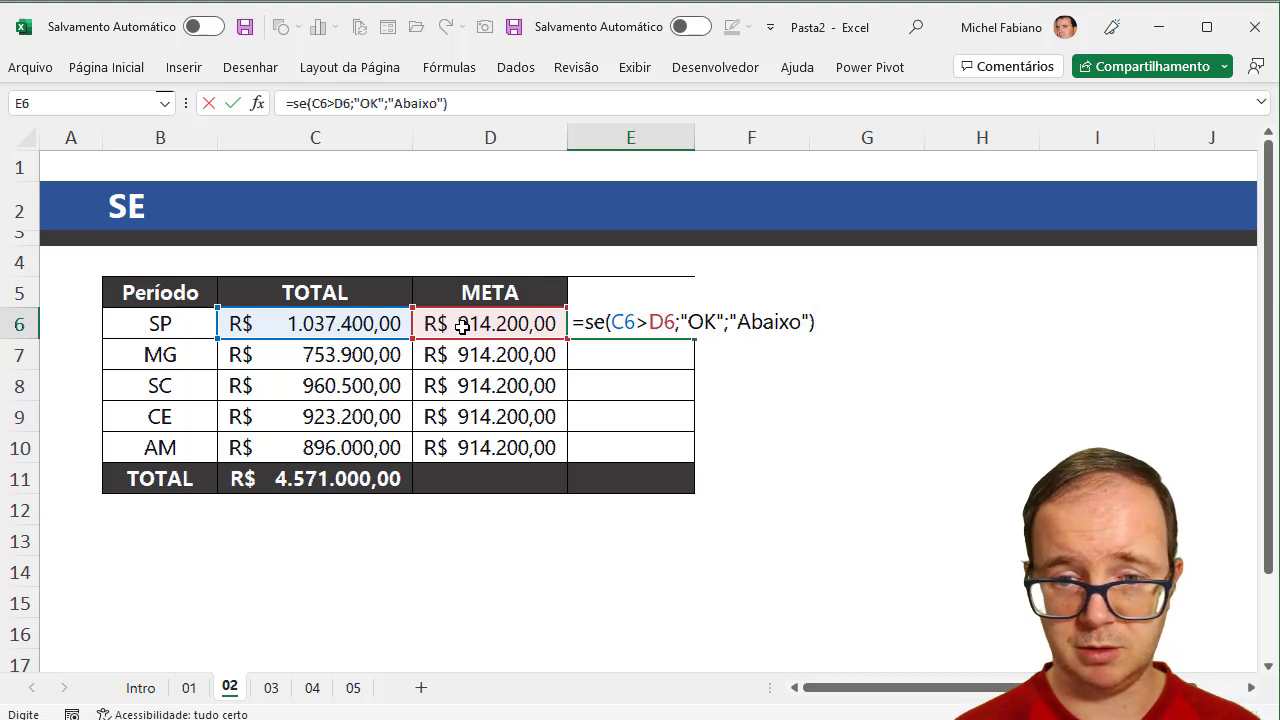
key(Return)
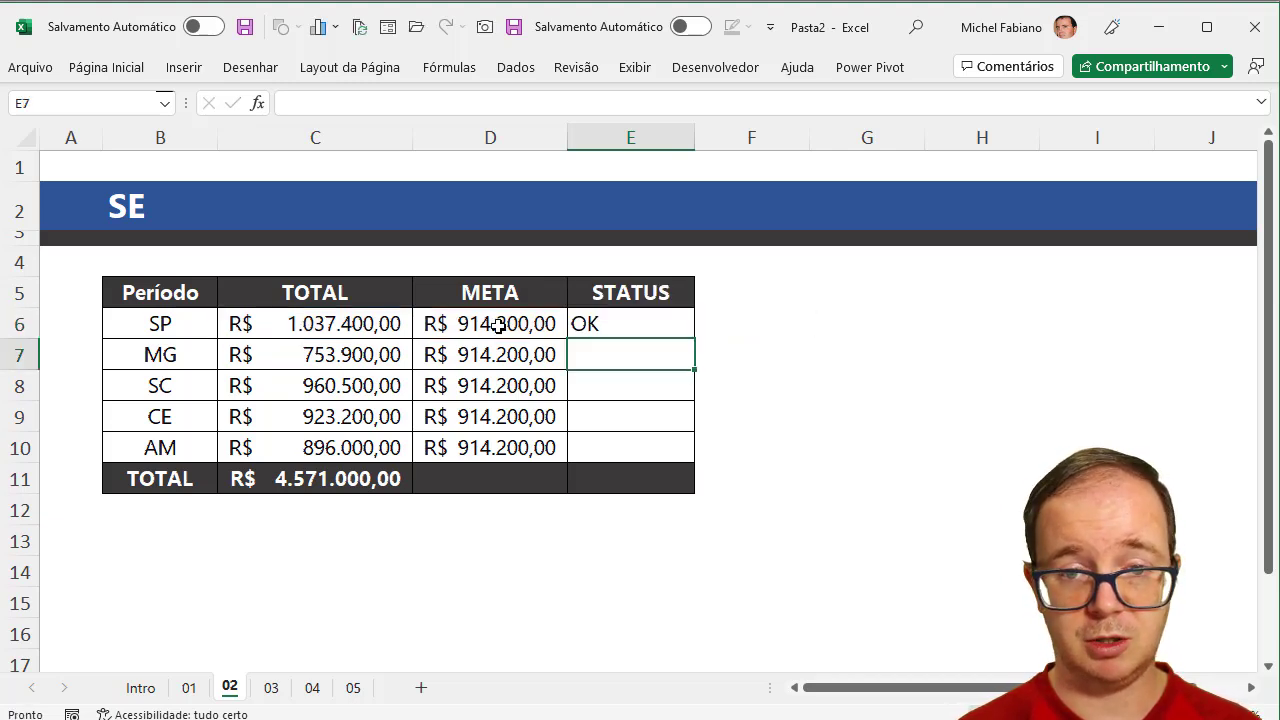
click(684, 321)
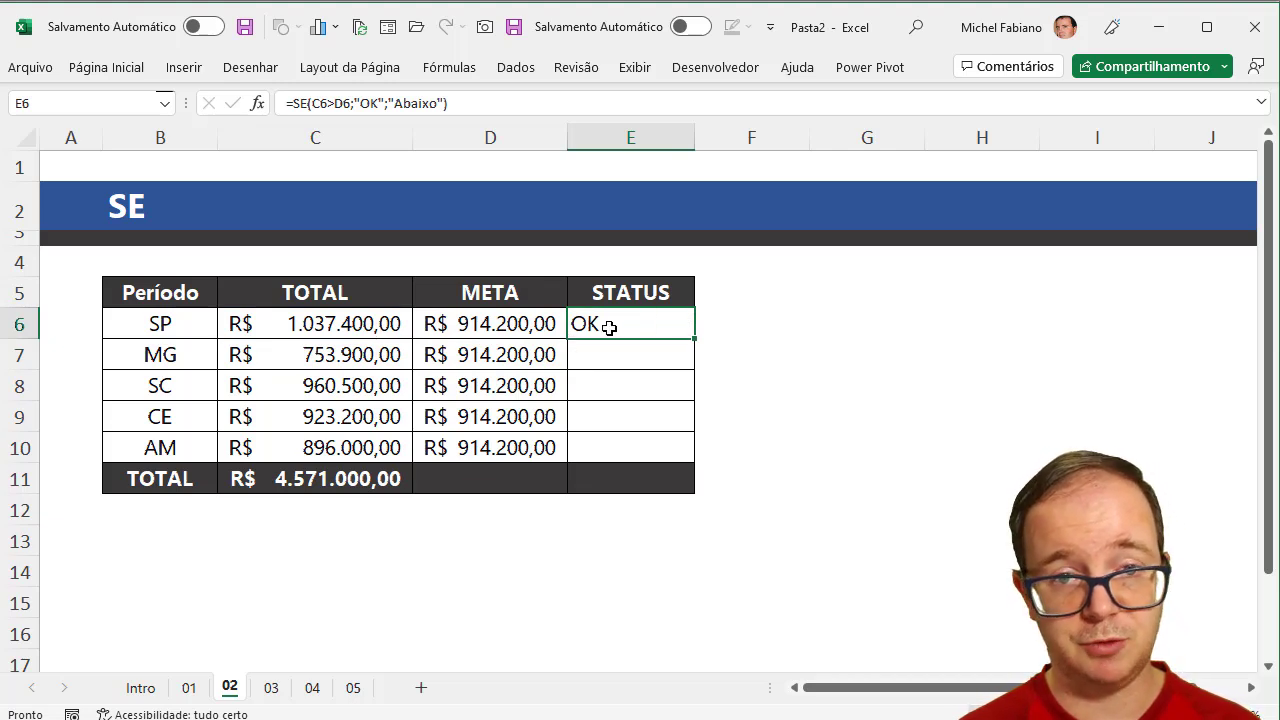
drag(694, 340, 690, 456)
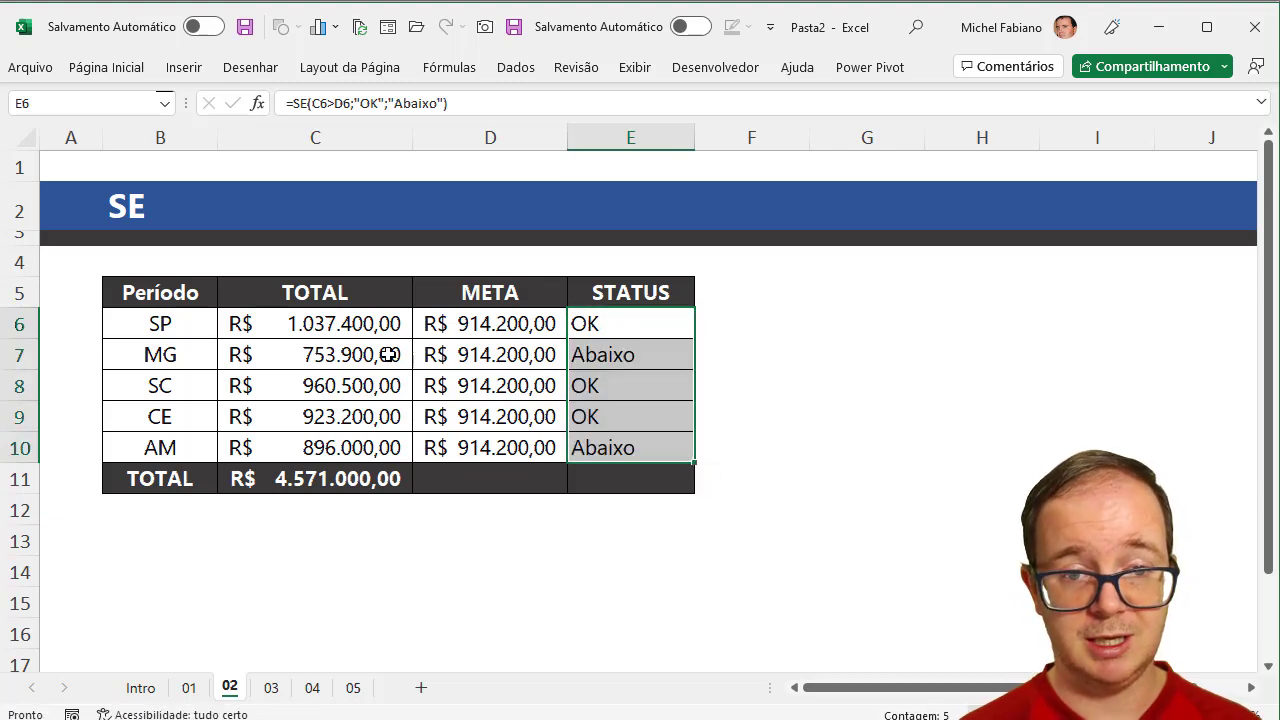
Step: Compare TOTAL against META for MG, SC, CE and AM, then open E6's SE formula
click(358, 354)
click(460, 354)
click(368, 386)
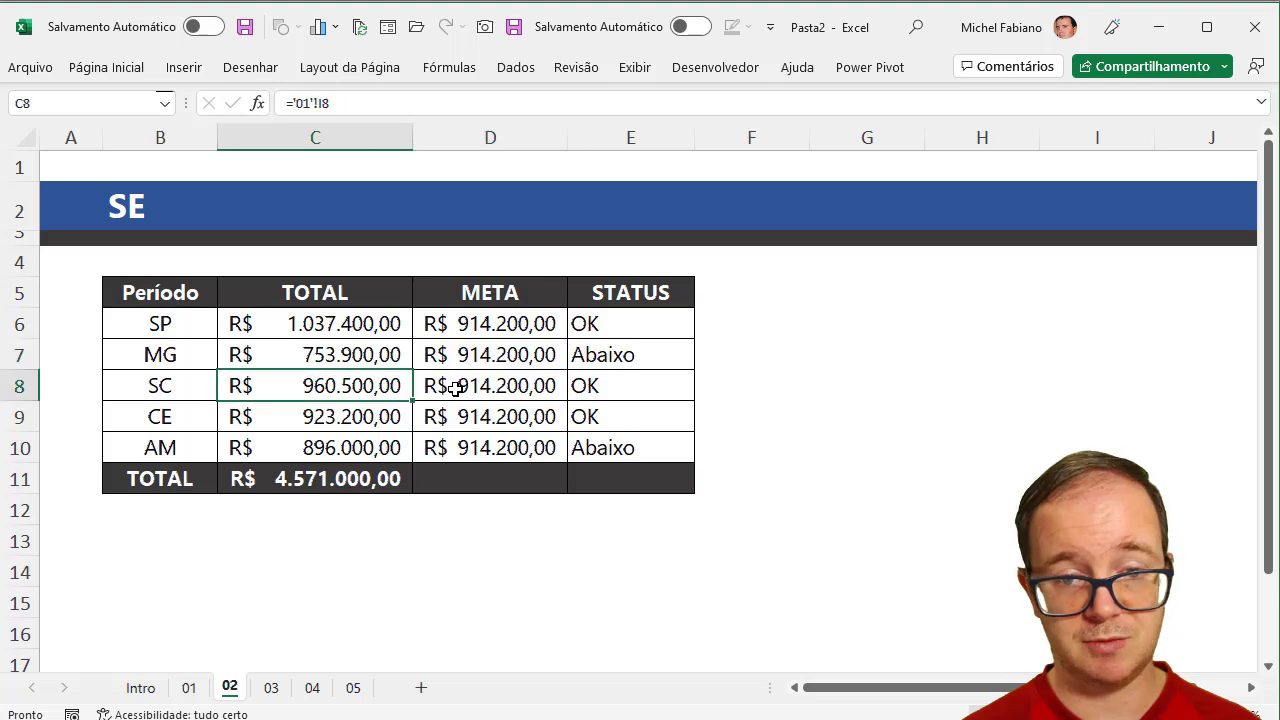
click(455, 389)
click(395, 410)
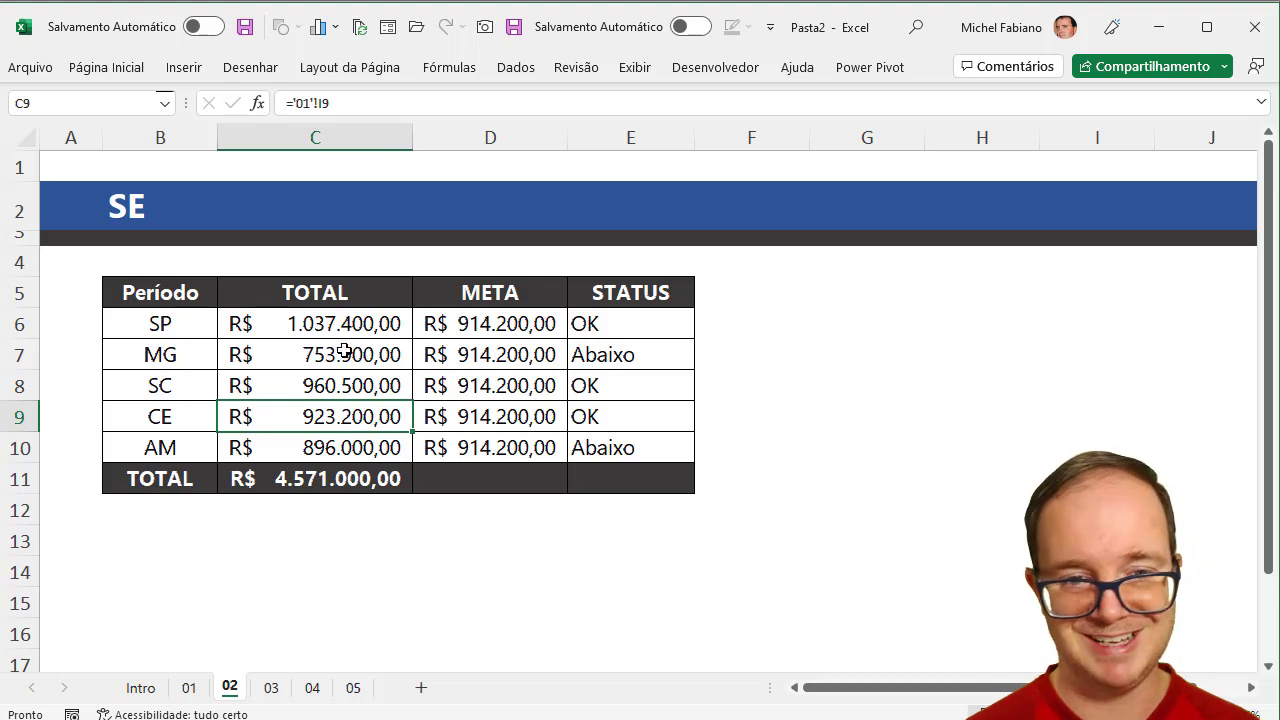
drag(343, 351, 590, 354)
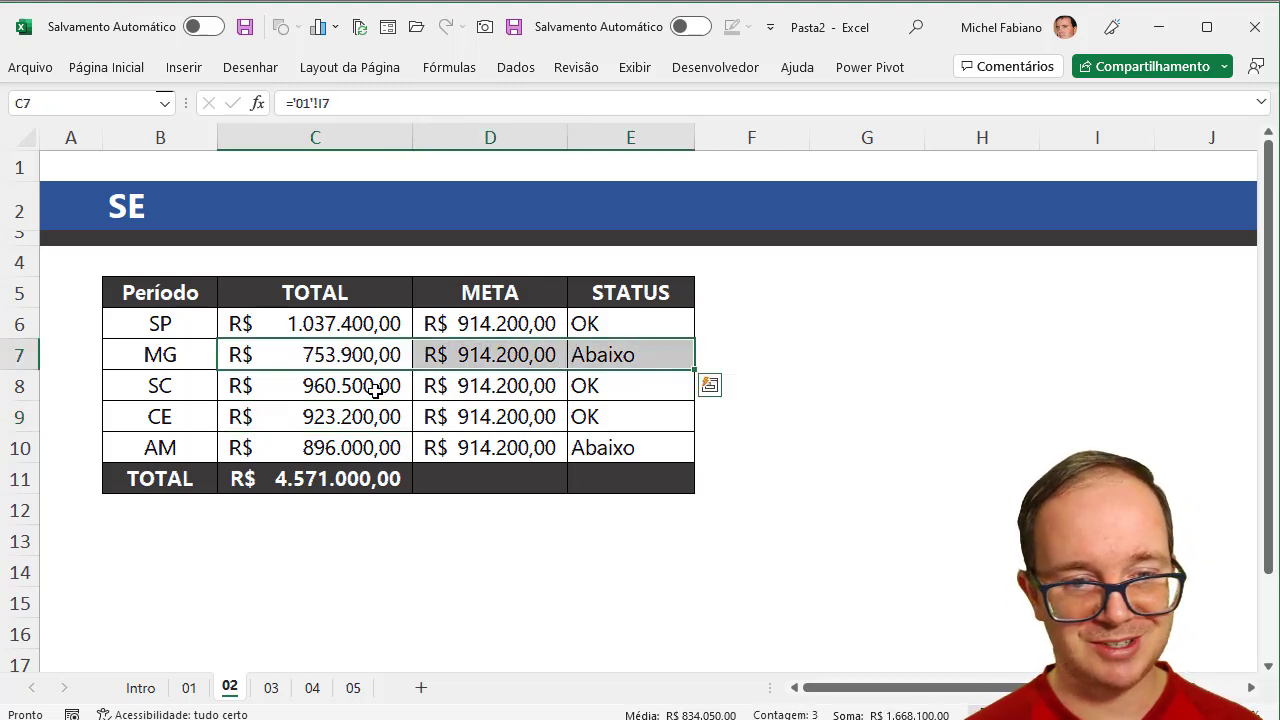
drag(375, 390, 598, 414)
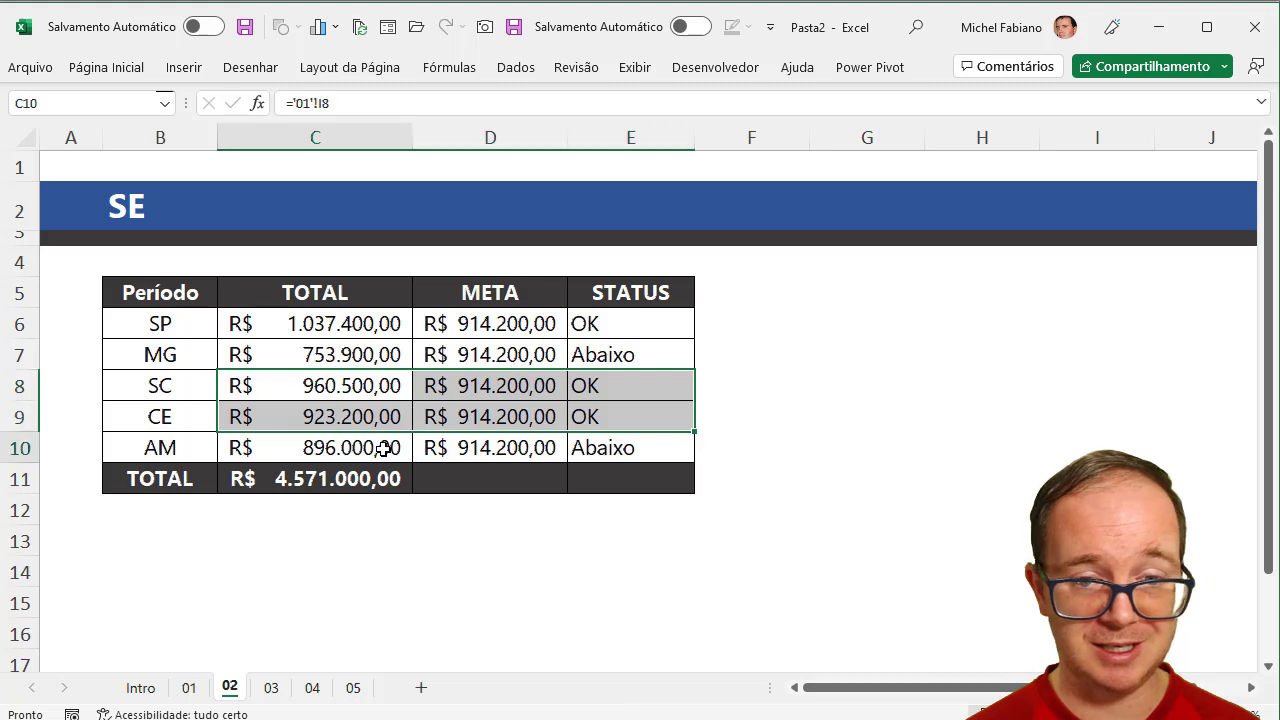
drag(384, 449, 567, 449)
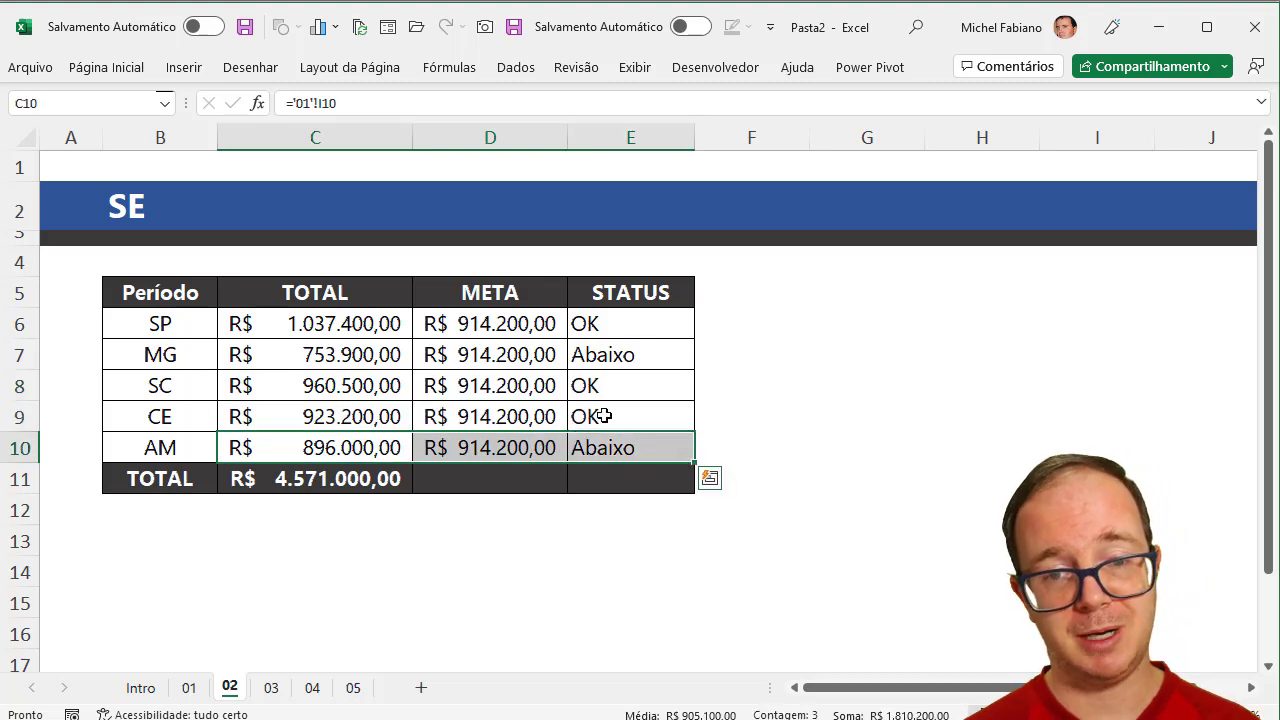
drag(646, 324, 646, 457)
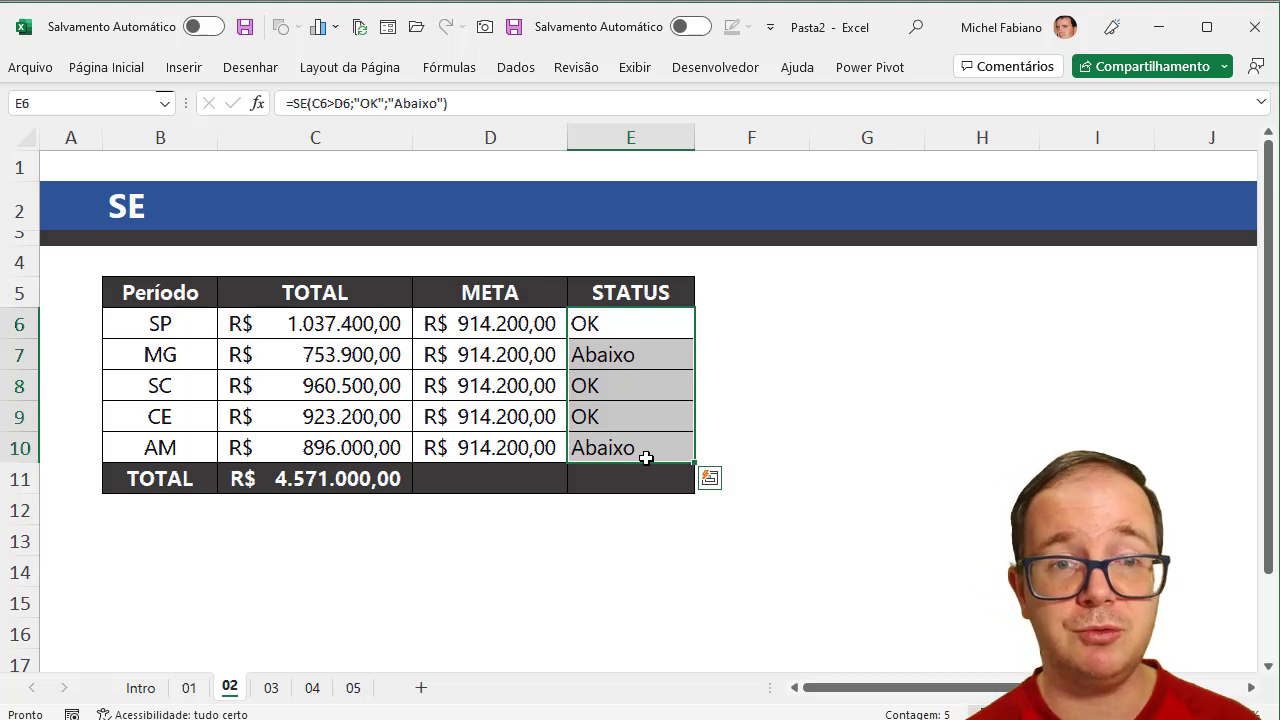
double_click(643, 322)
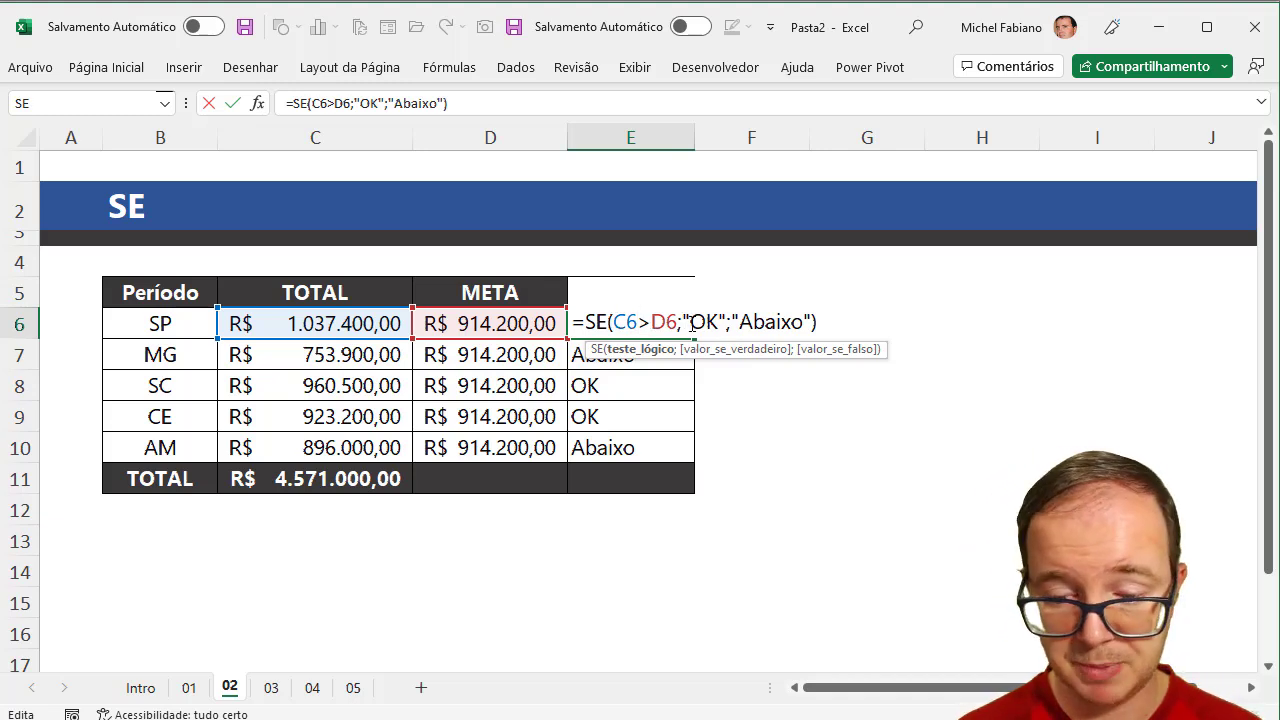
key(Return)
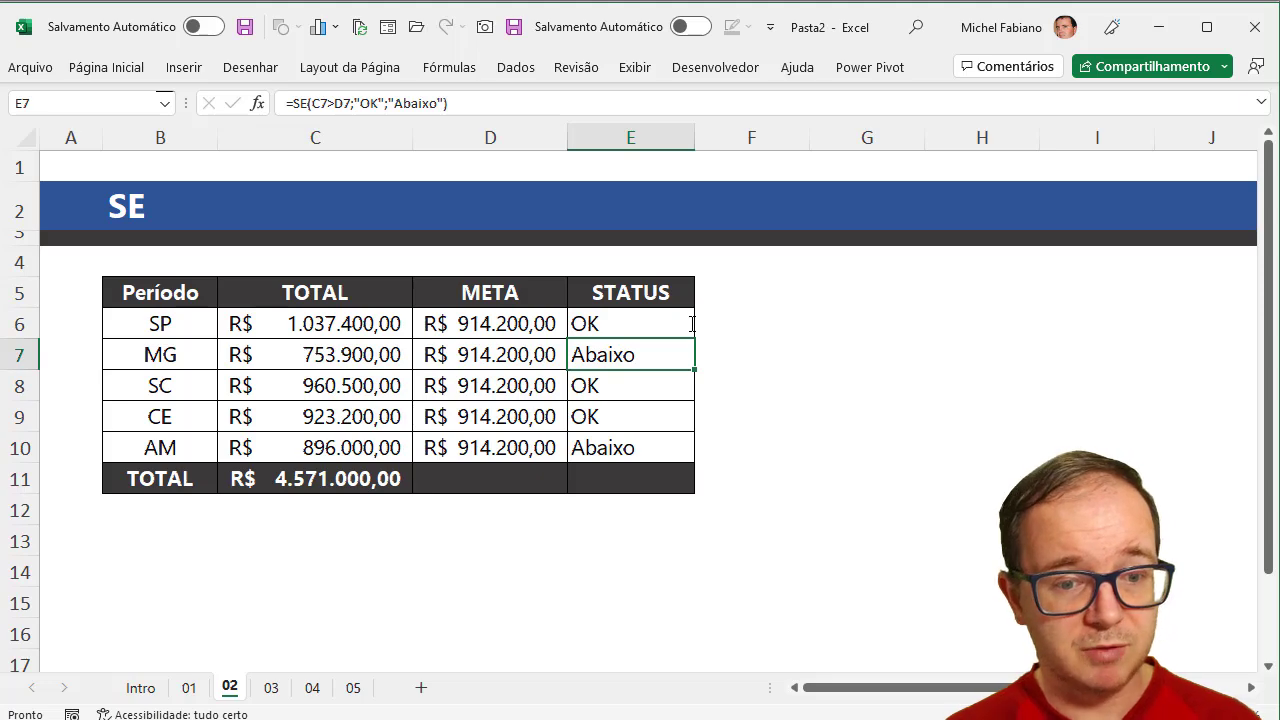
Step: Go to sheet 03, start a PROCV in C13 on SP, then cancel it
click(271, 690)
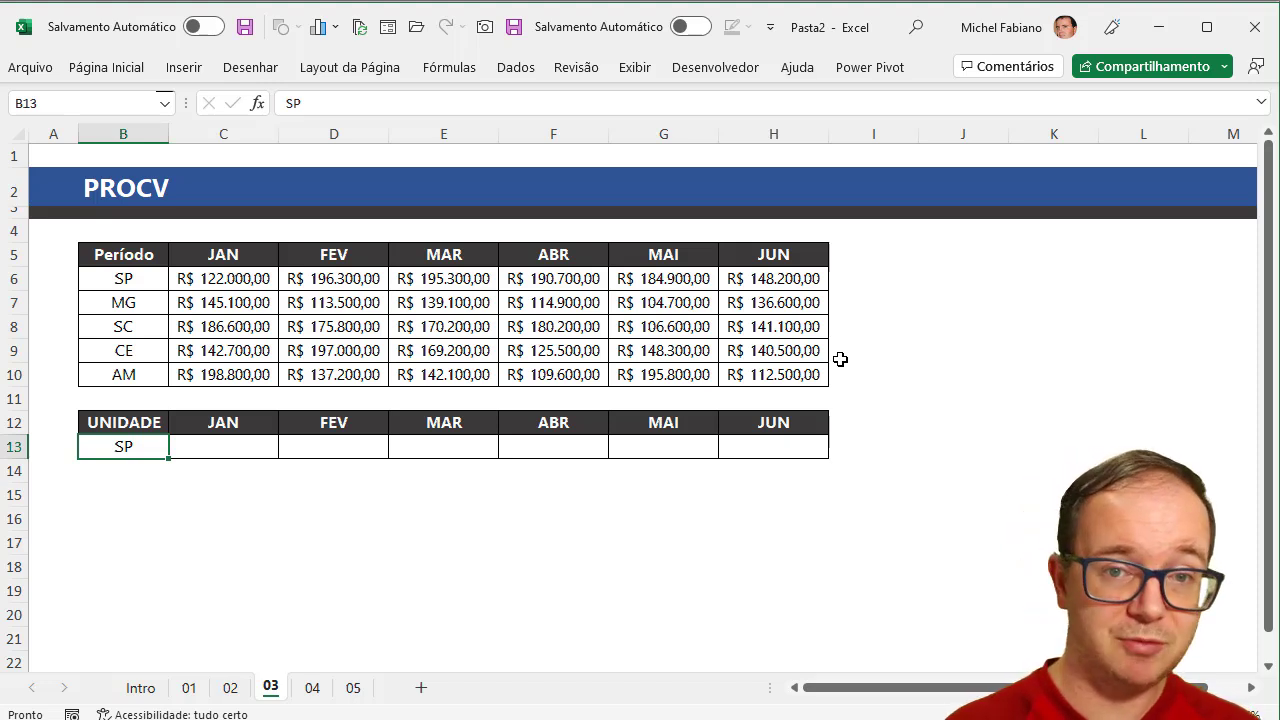
click(224, 452)
text(procv)
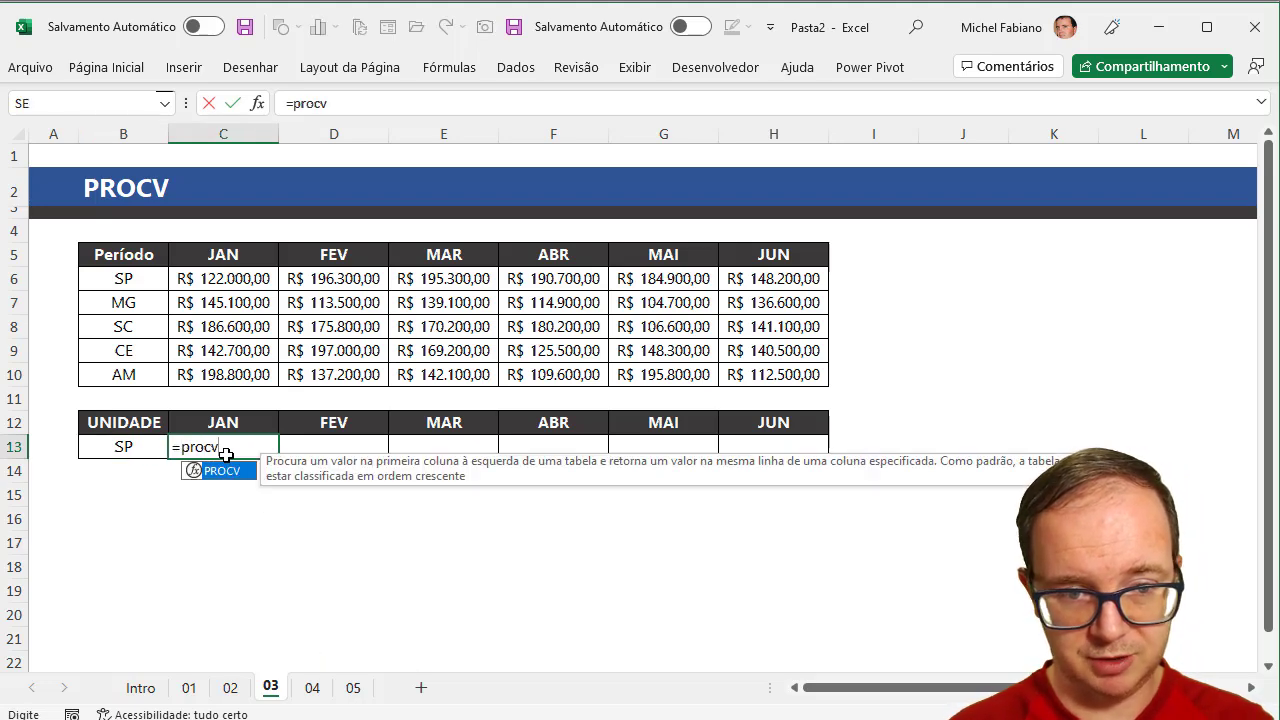
text(()
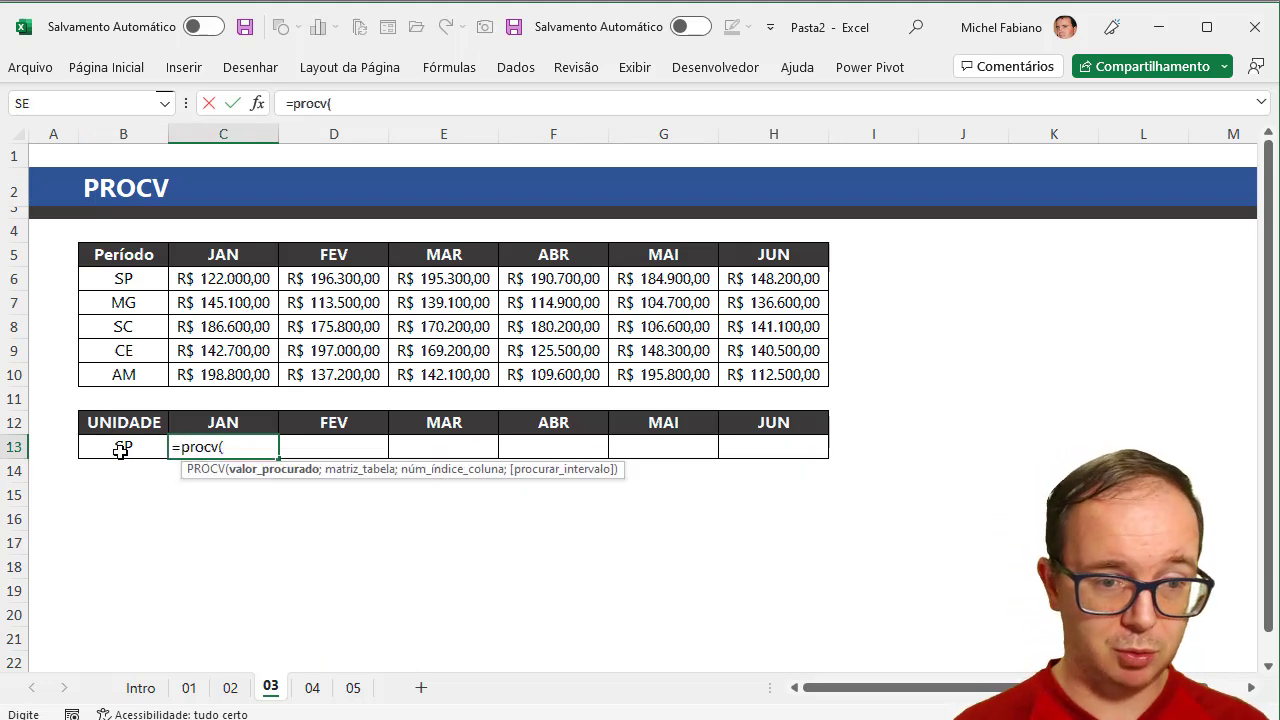
click(121, 450)
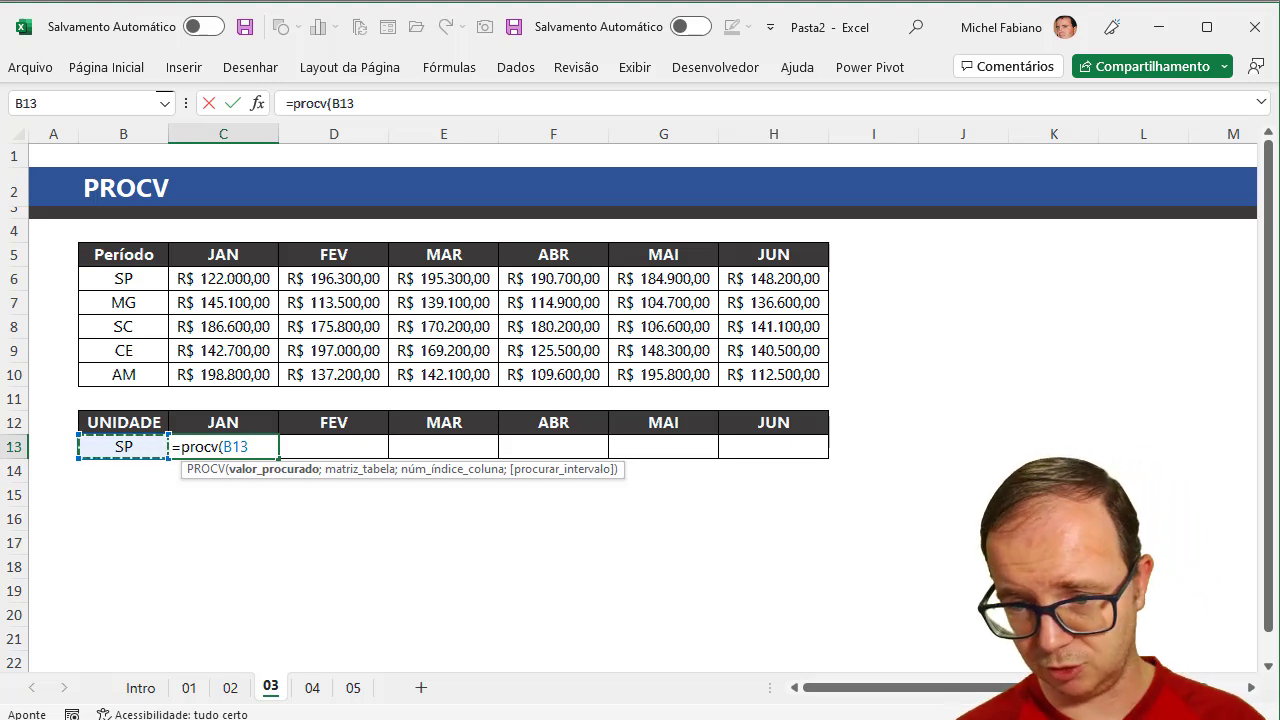
key(Escape)
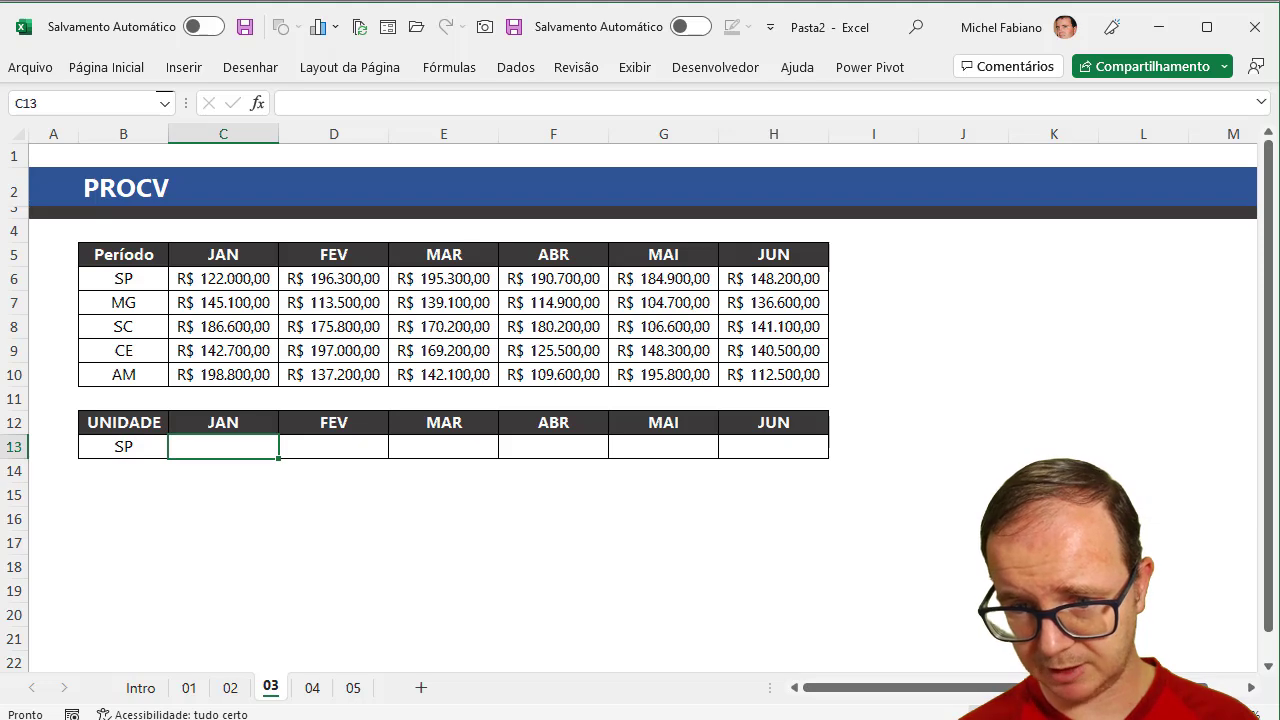
Step: Build =PROCV($B$13;$B$5:$H$10;2;0) in C13 with absolute lookup value and table references
scroll(640, 400, up, 1)
scroll(640, 400, up, 1)
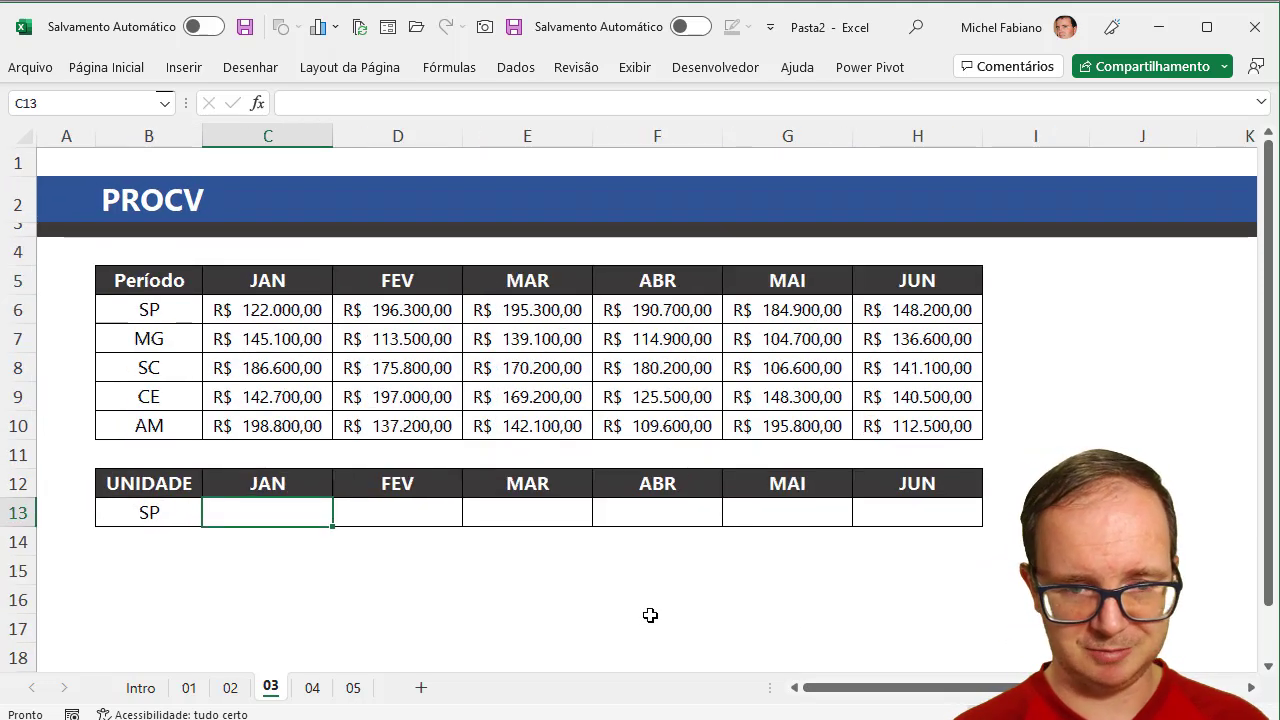
text(=procv()
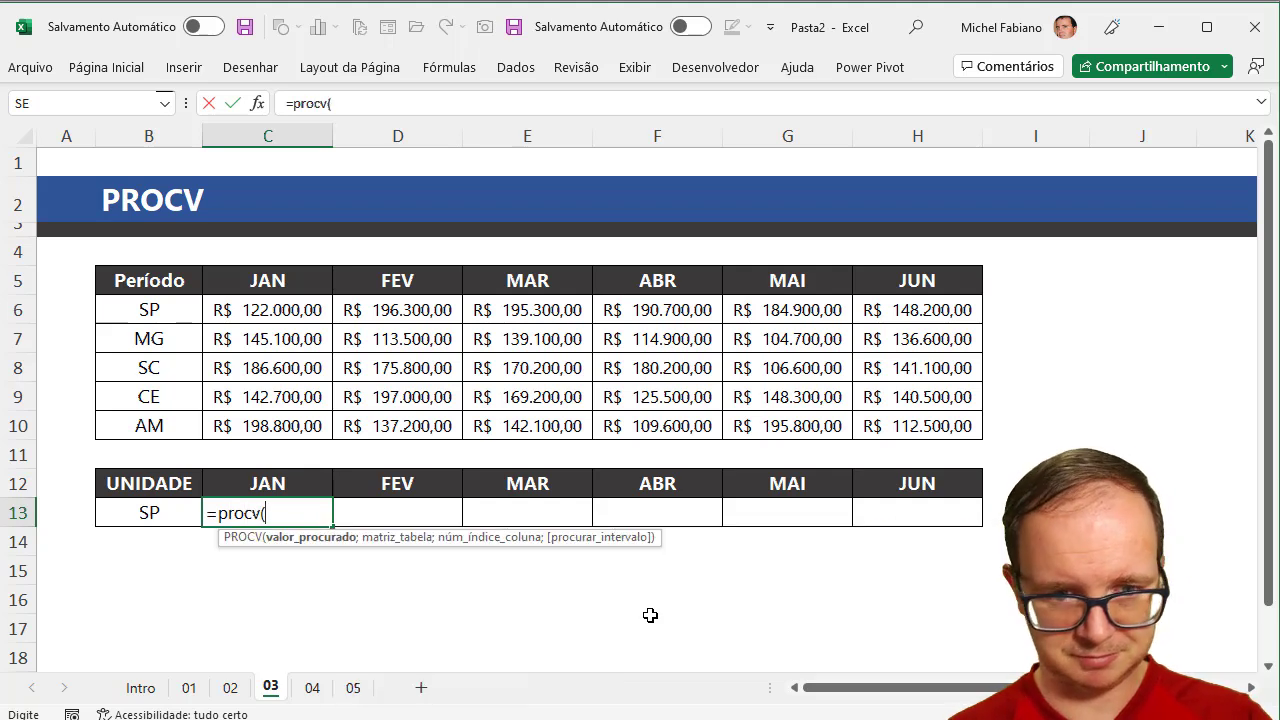
click(160, 514)
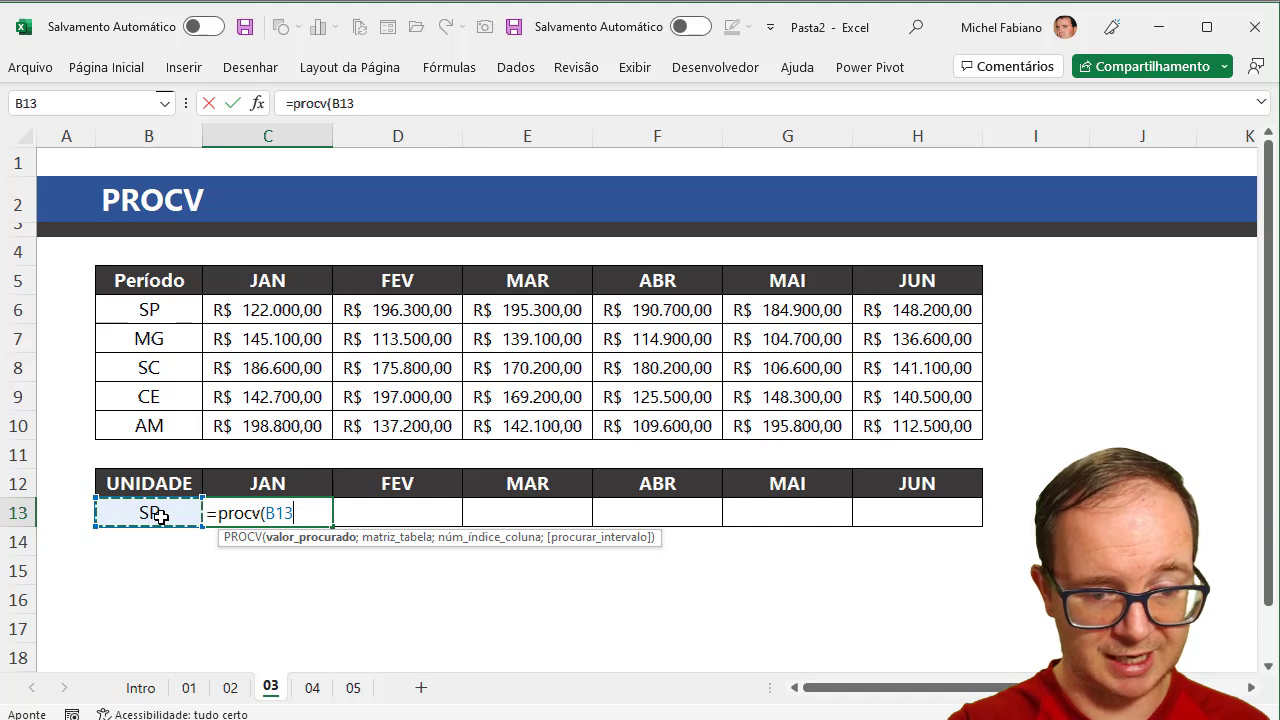
key(F4)
text($B$13;)
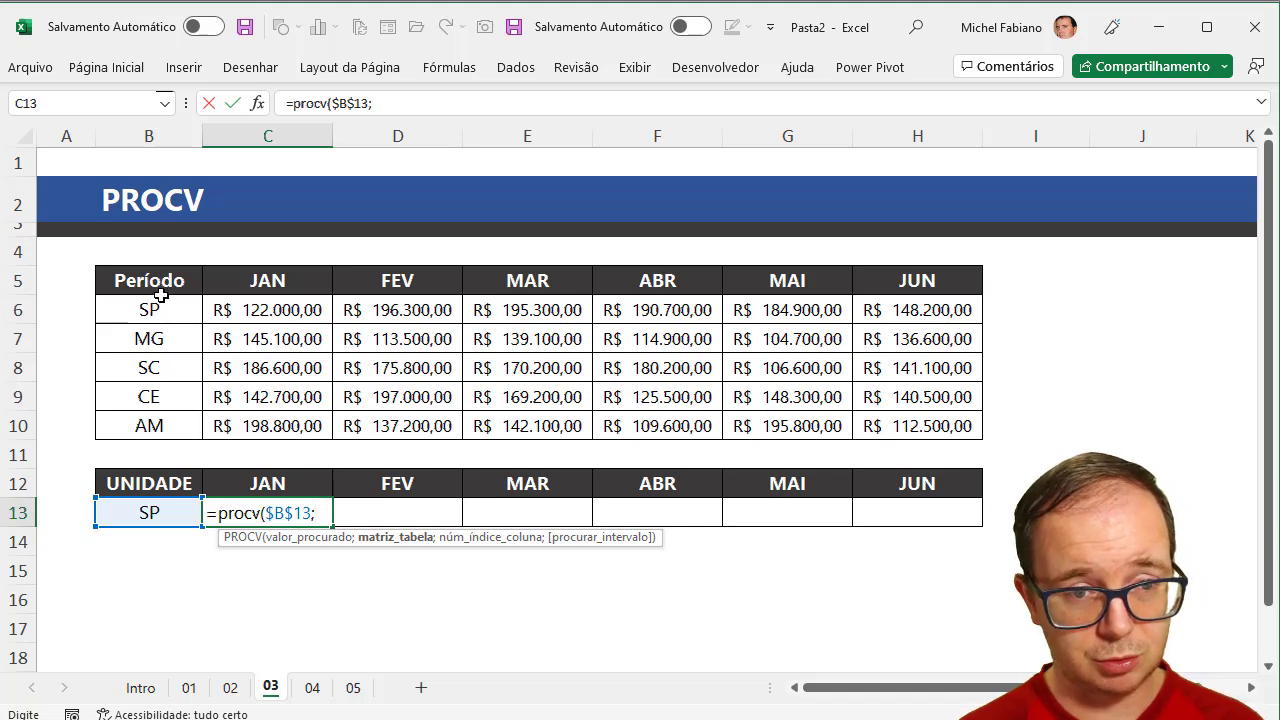
drag(161, 293, 905, 426)
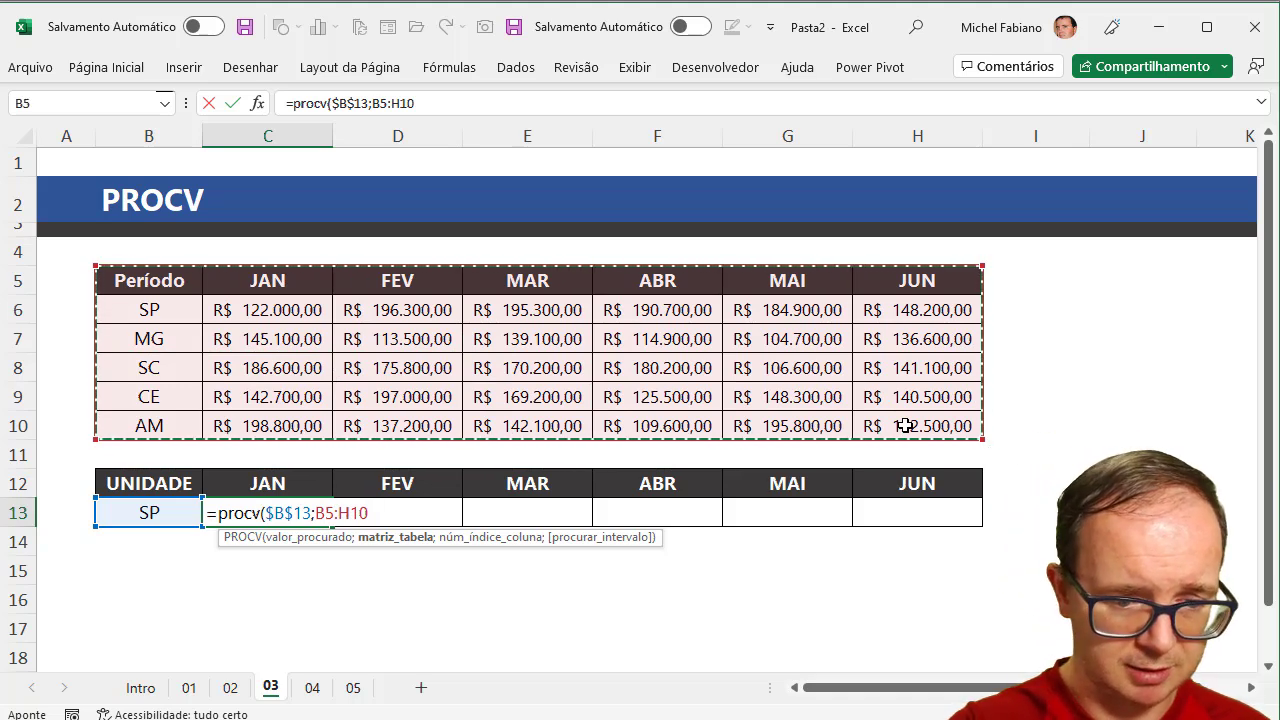
key(F4)
text($H$10;)
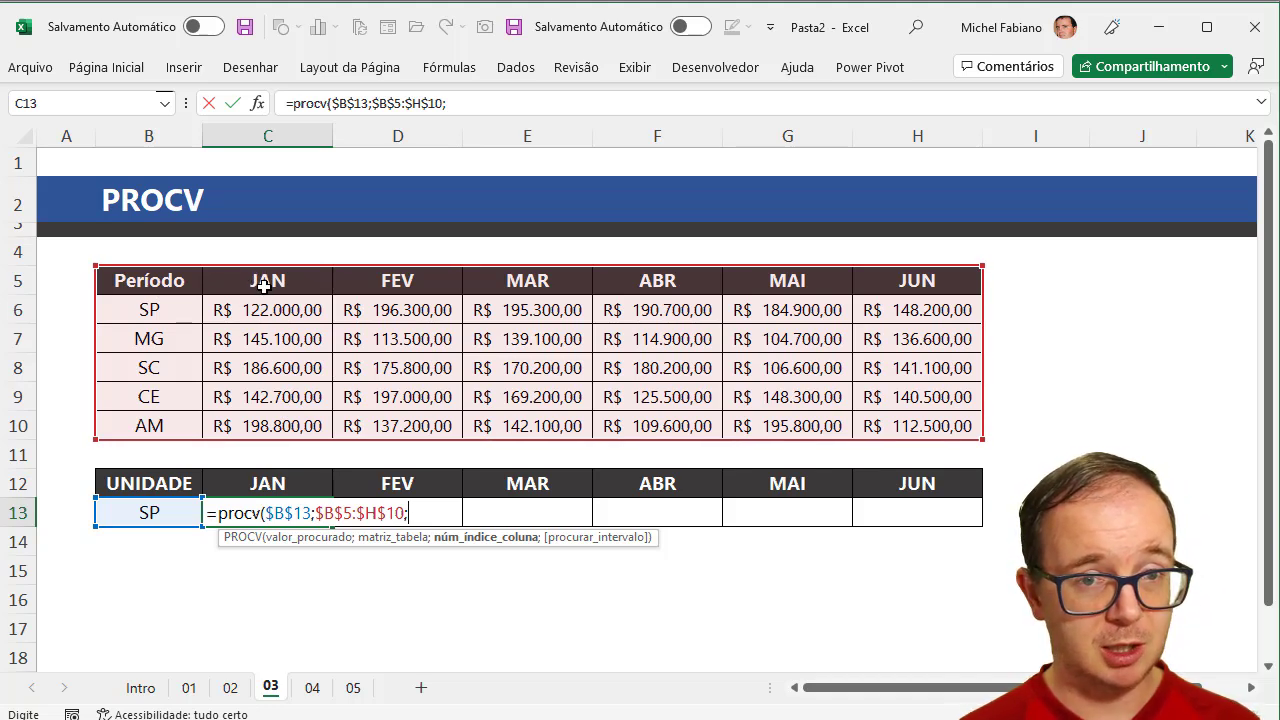
text(2)
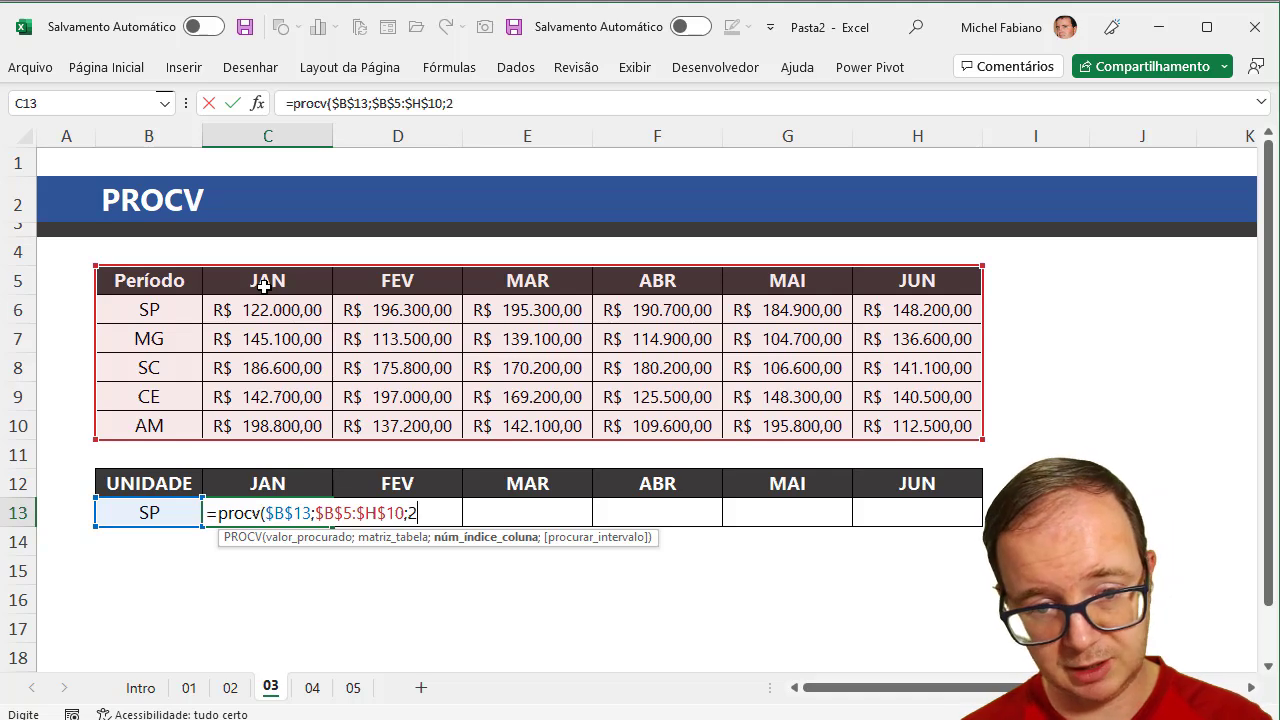
text(;0)
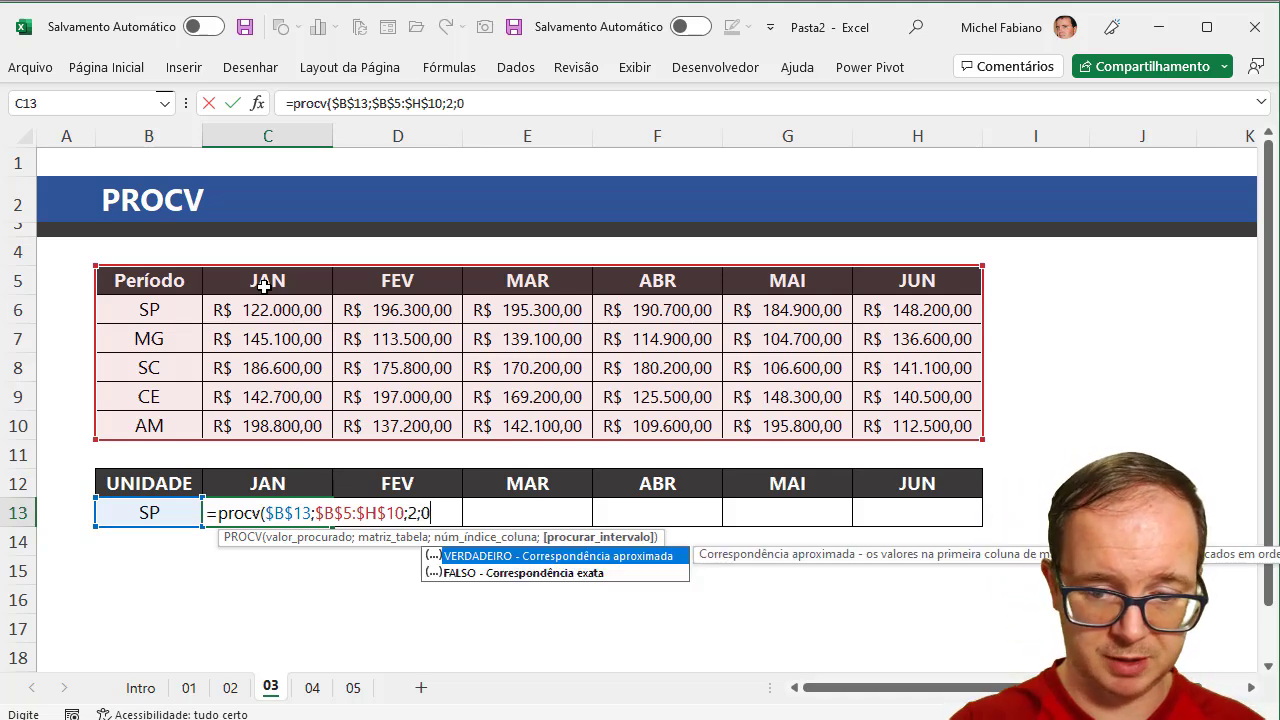
text())
Step: Commit the C13 lookup and change the unit in B13 to MG, showing R$ 145.100,00
key(Return)
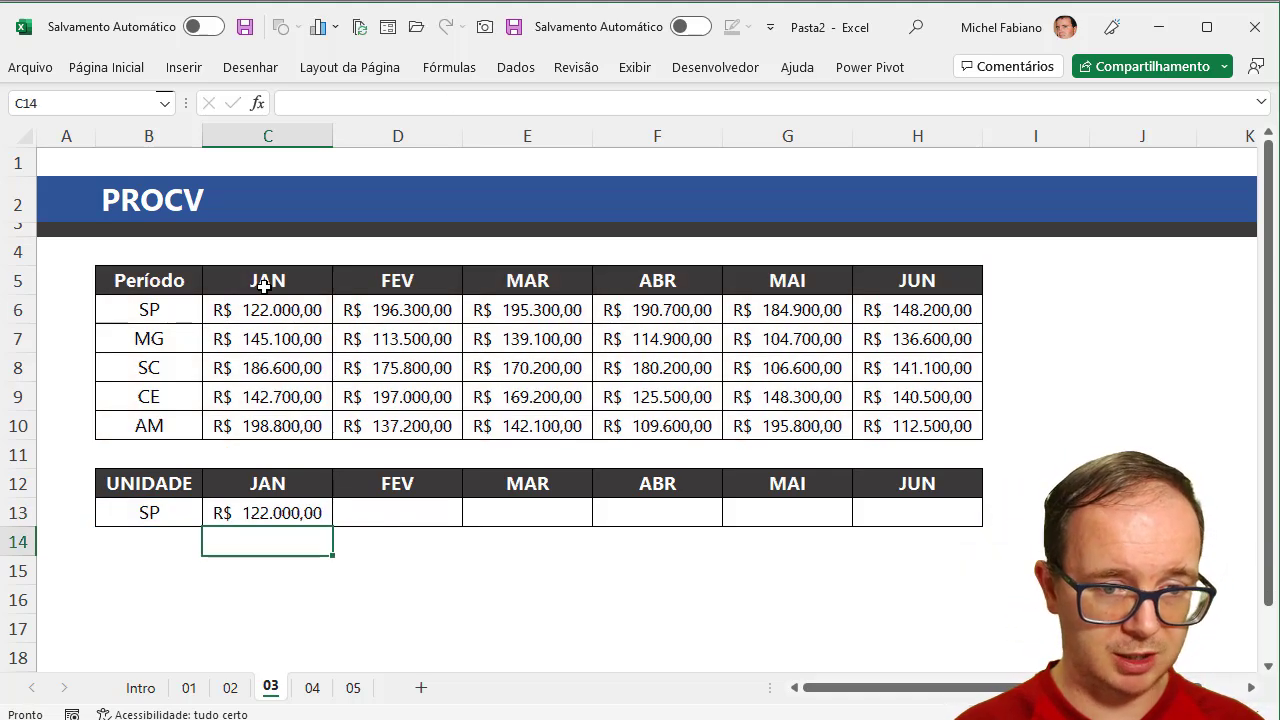
click(269, 511)
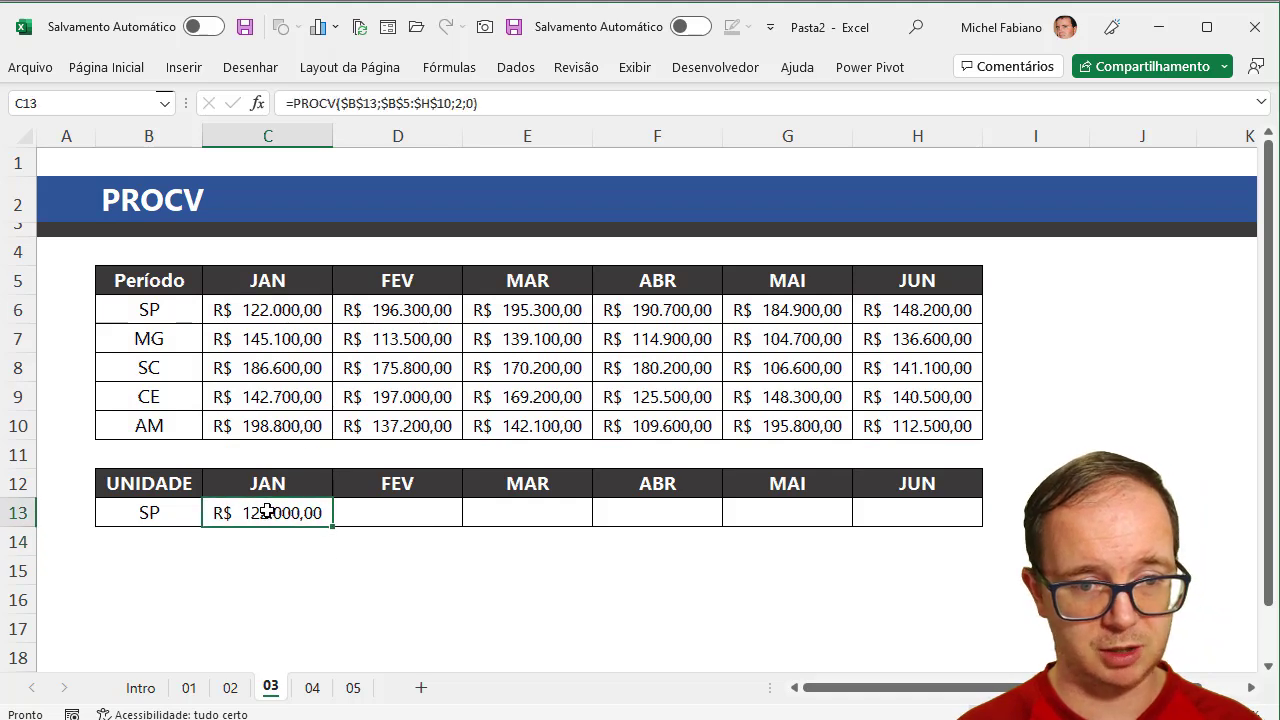
click(176, 513)
text(MG)
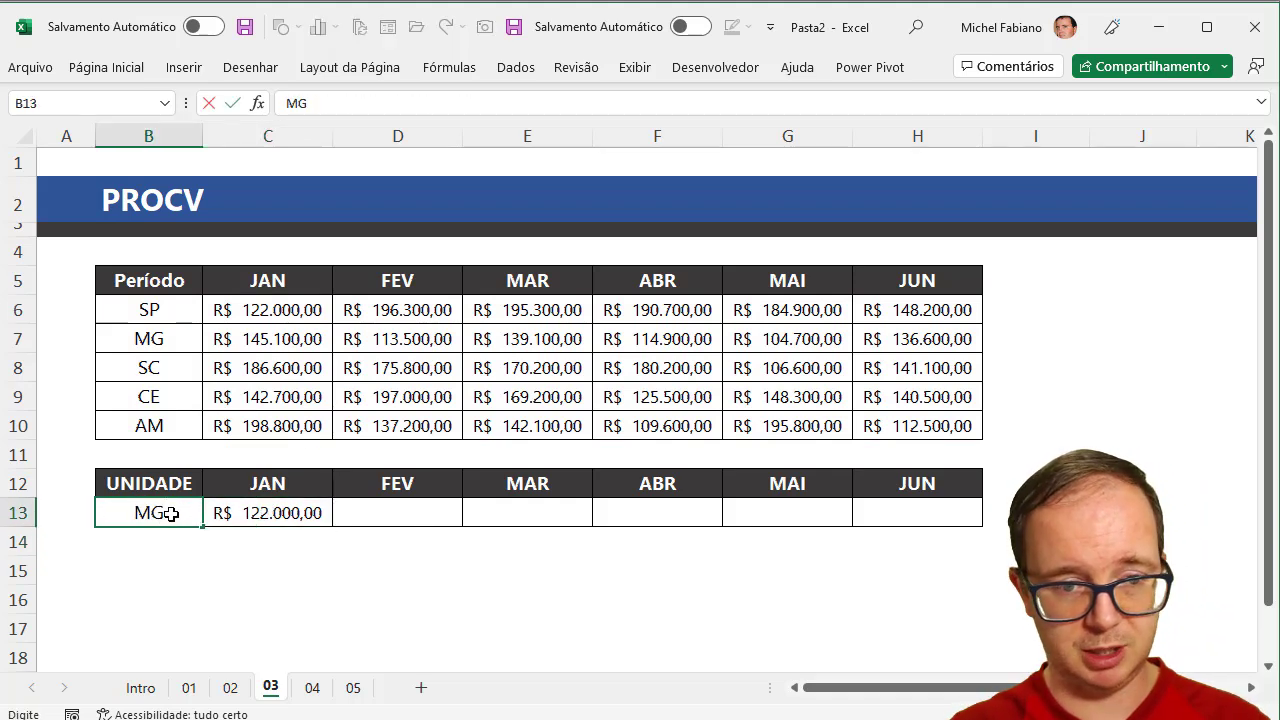
key(Return)
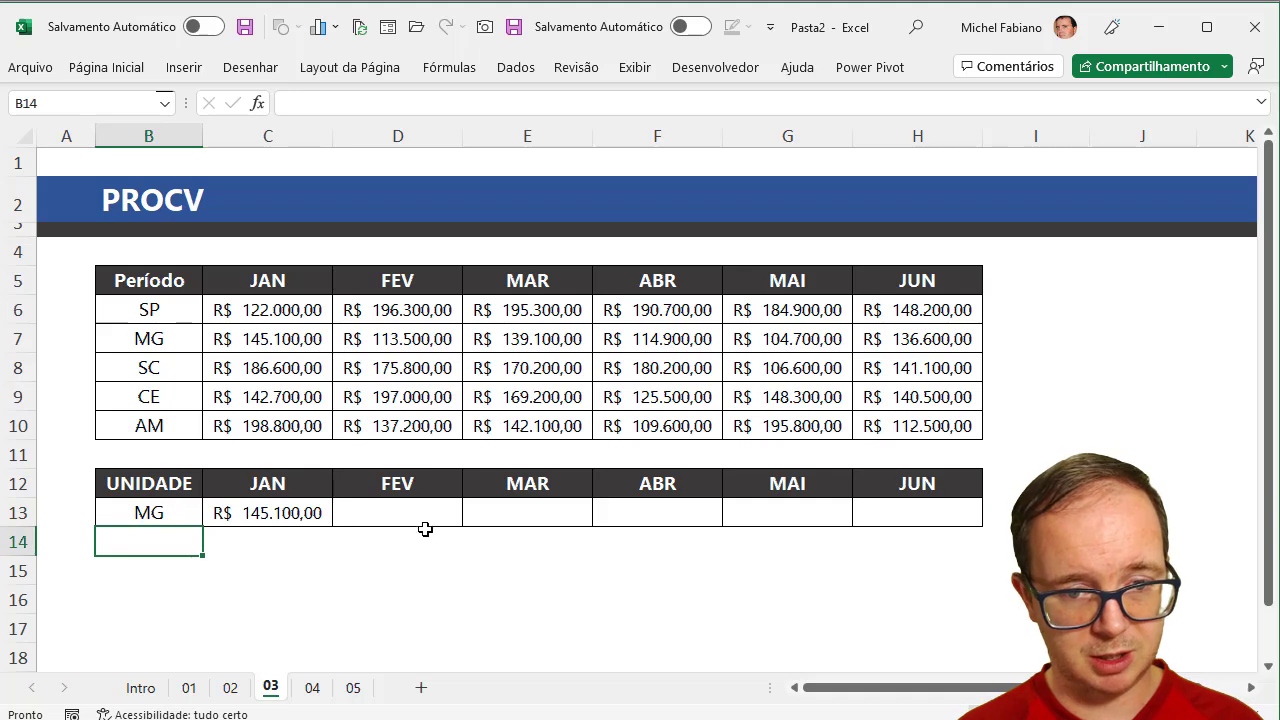
Step: Test a FEV lookup =PROCV(B13;B5:H10;3;0) in D13, then delete it
click(425, 517)
text(=p)
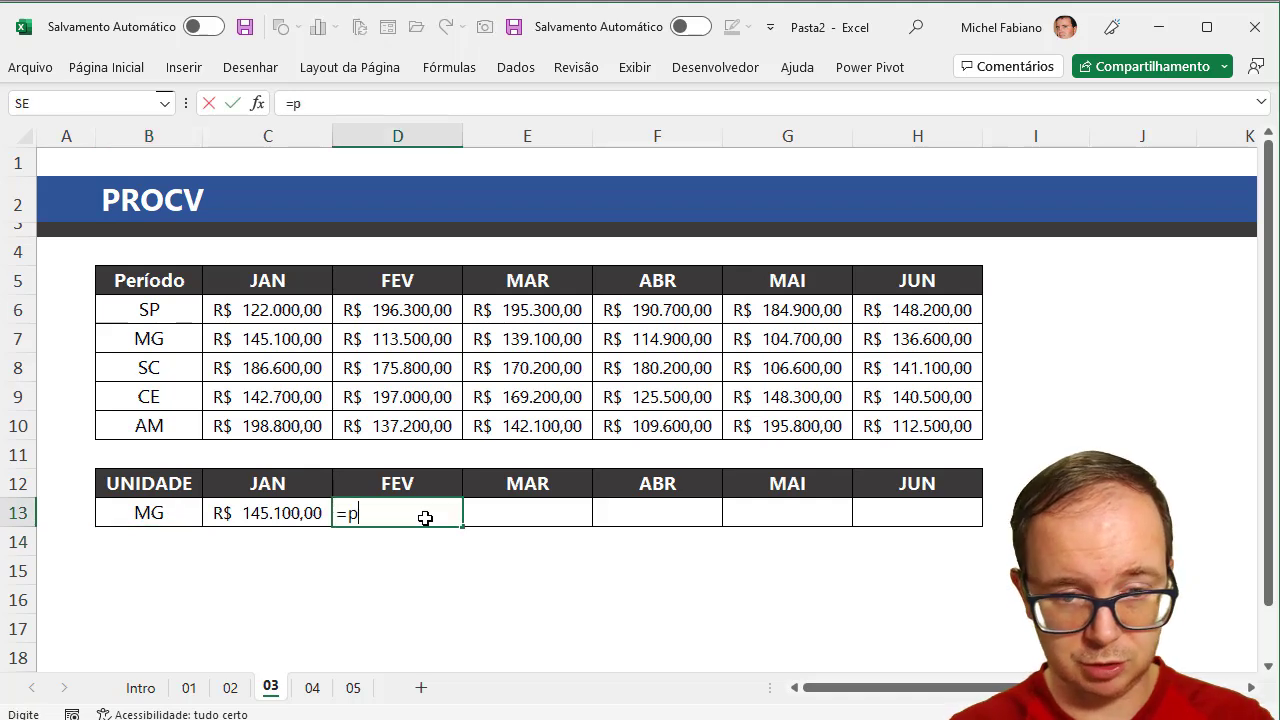
text(rocv()
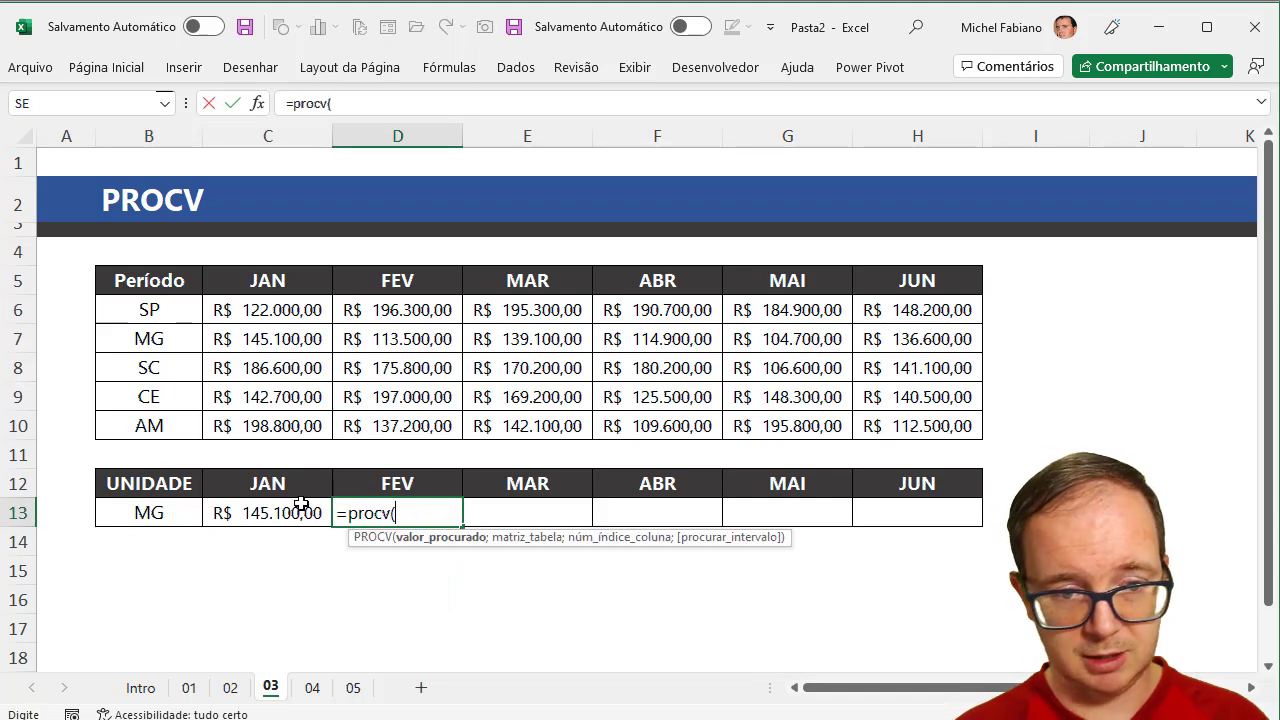
click(153, 515)
text(;)
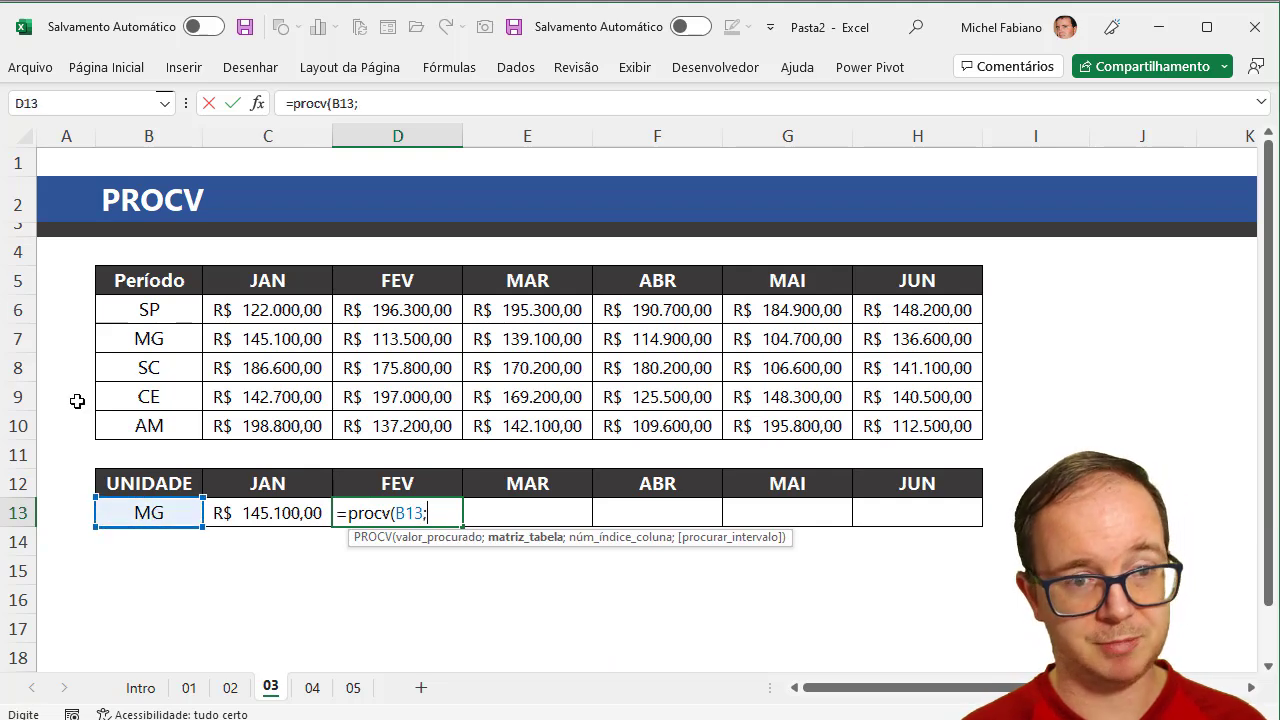
drag(111, 289, 892, 418)
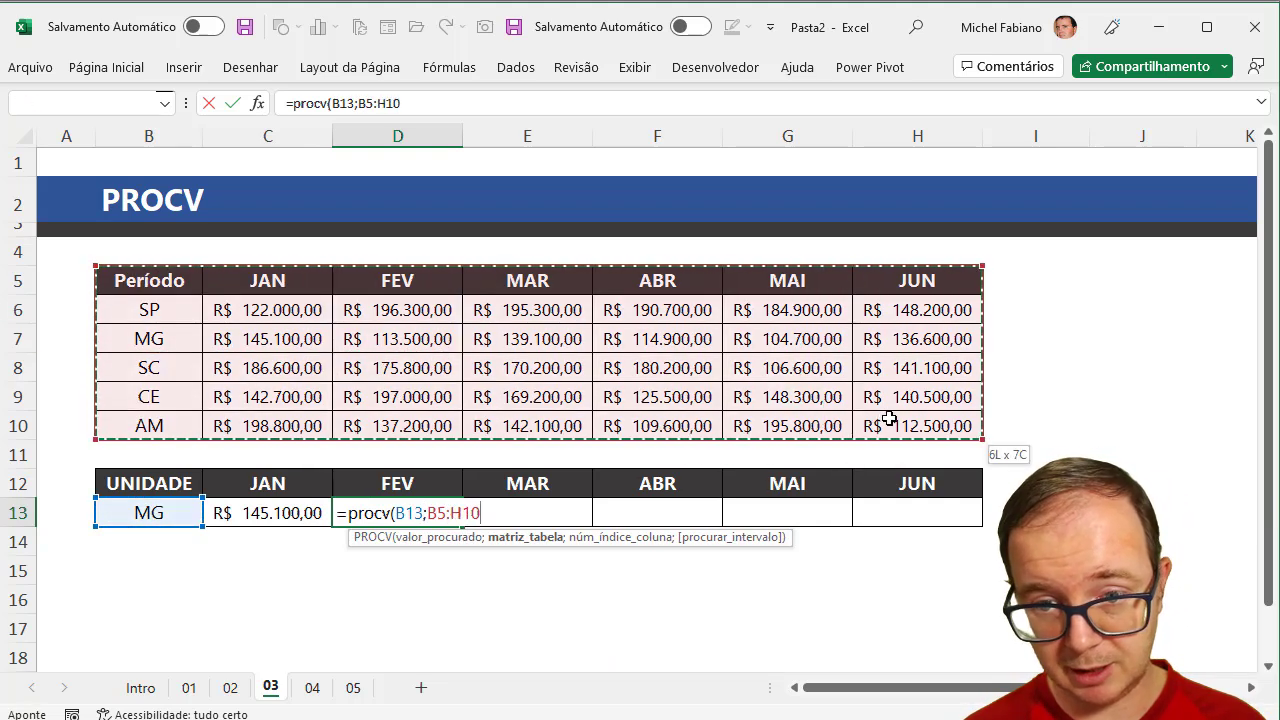
text(;3;)
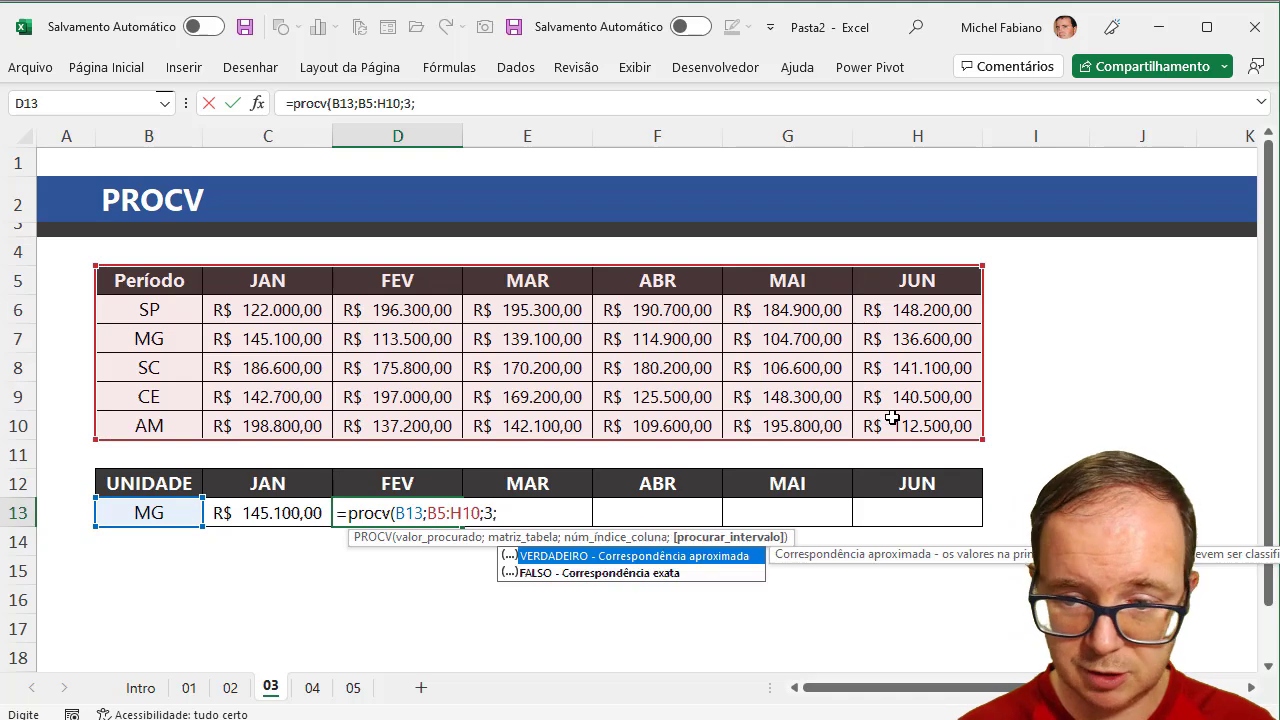
text(0))
key(Return)
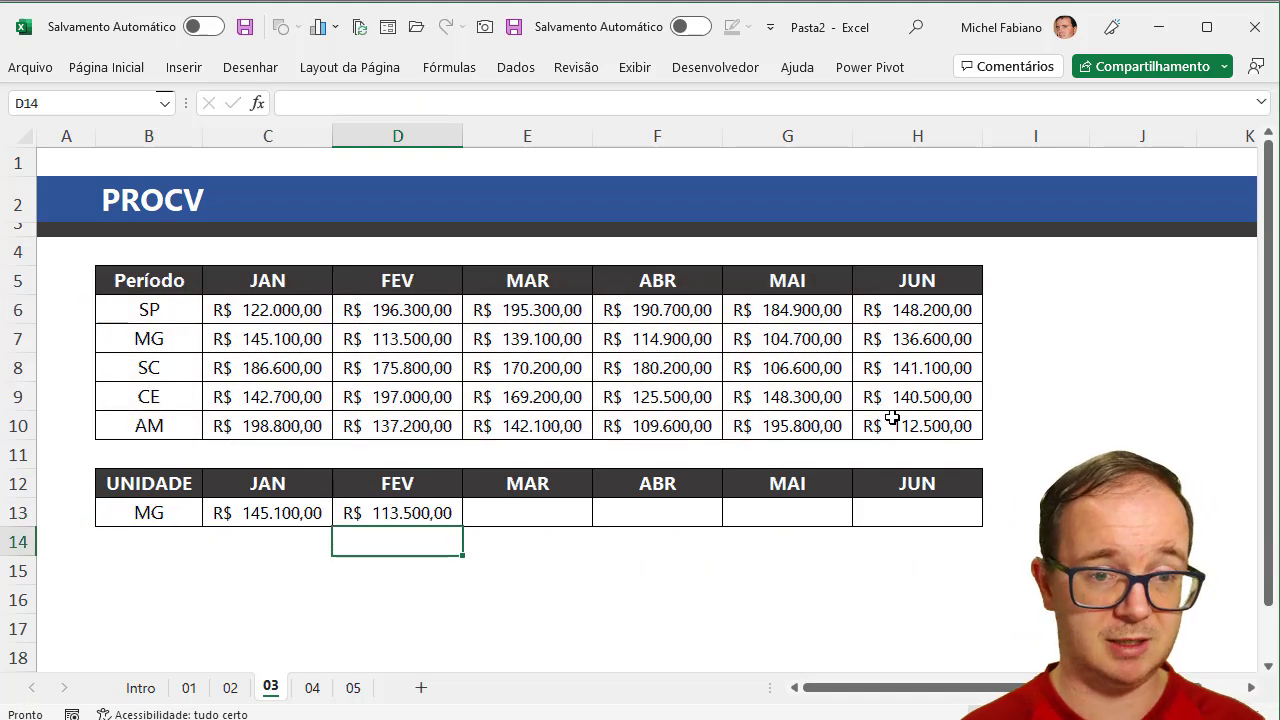
click(423, 512)
key(Delete)
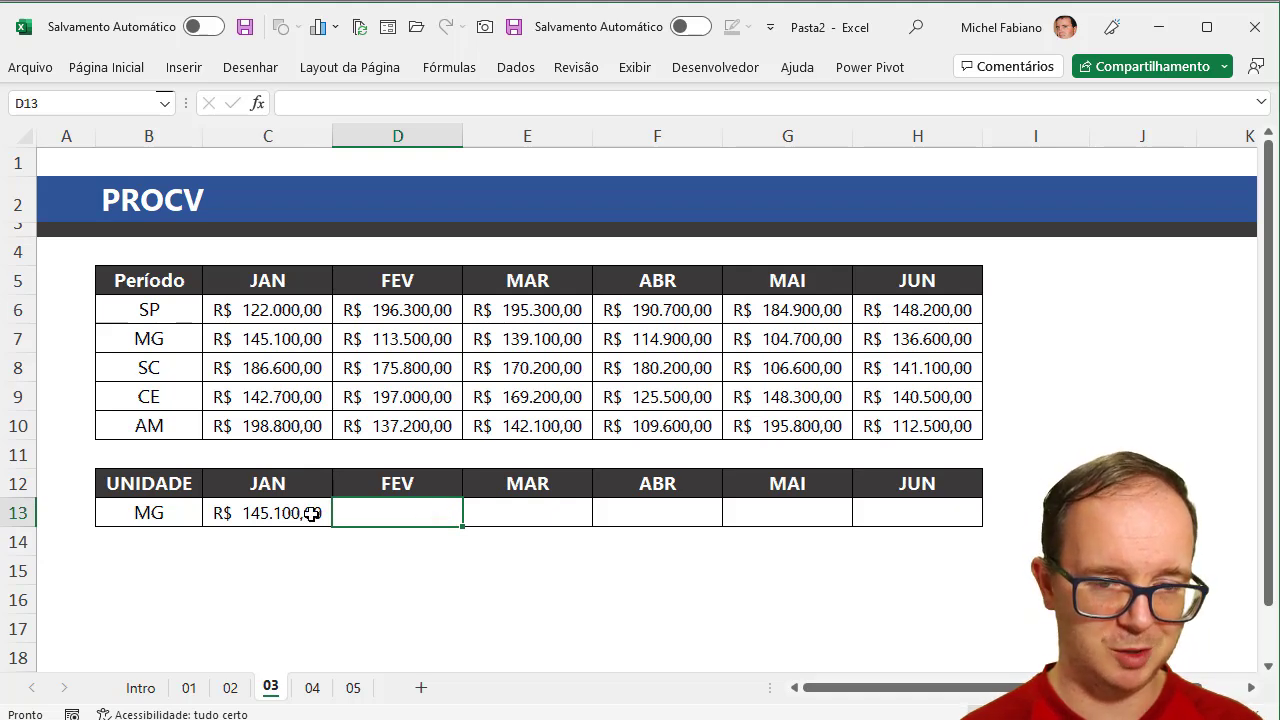
click(288, 512)
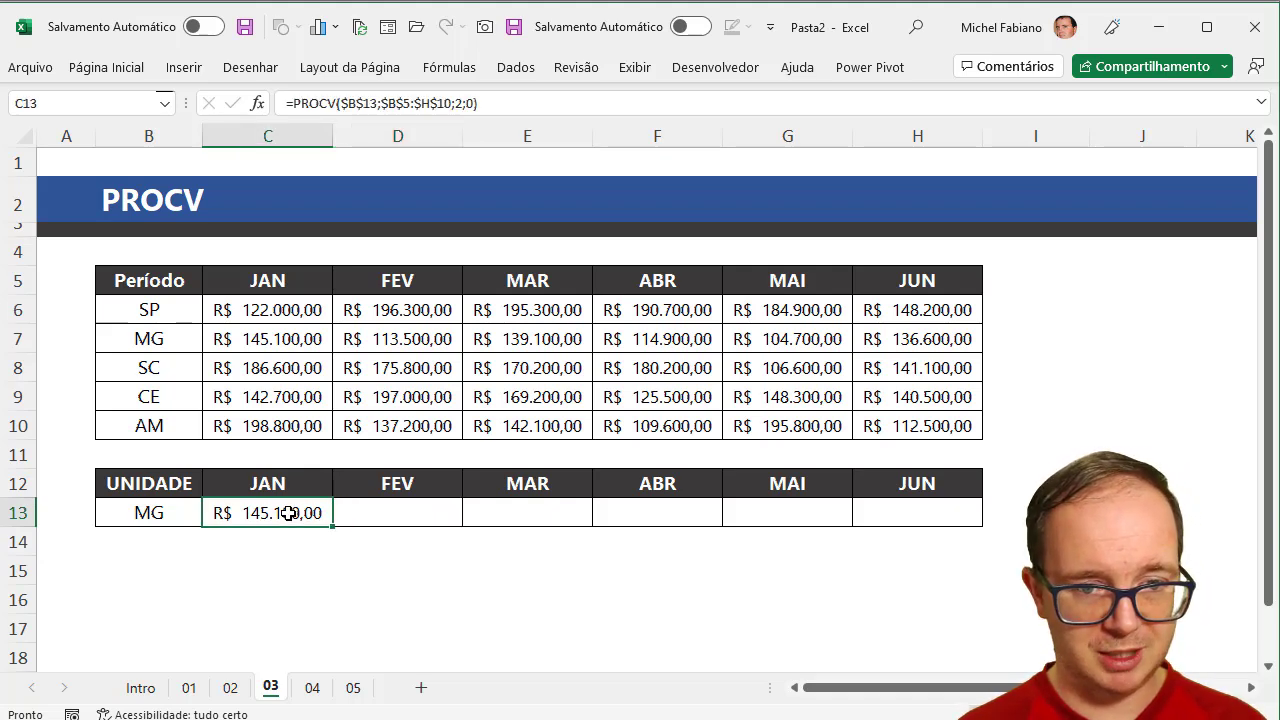
click(266, 537)
Step: Enter =COL(B1) in C14 and fill it across to H14
text(=)
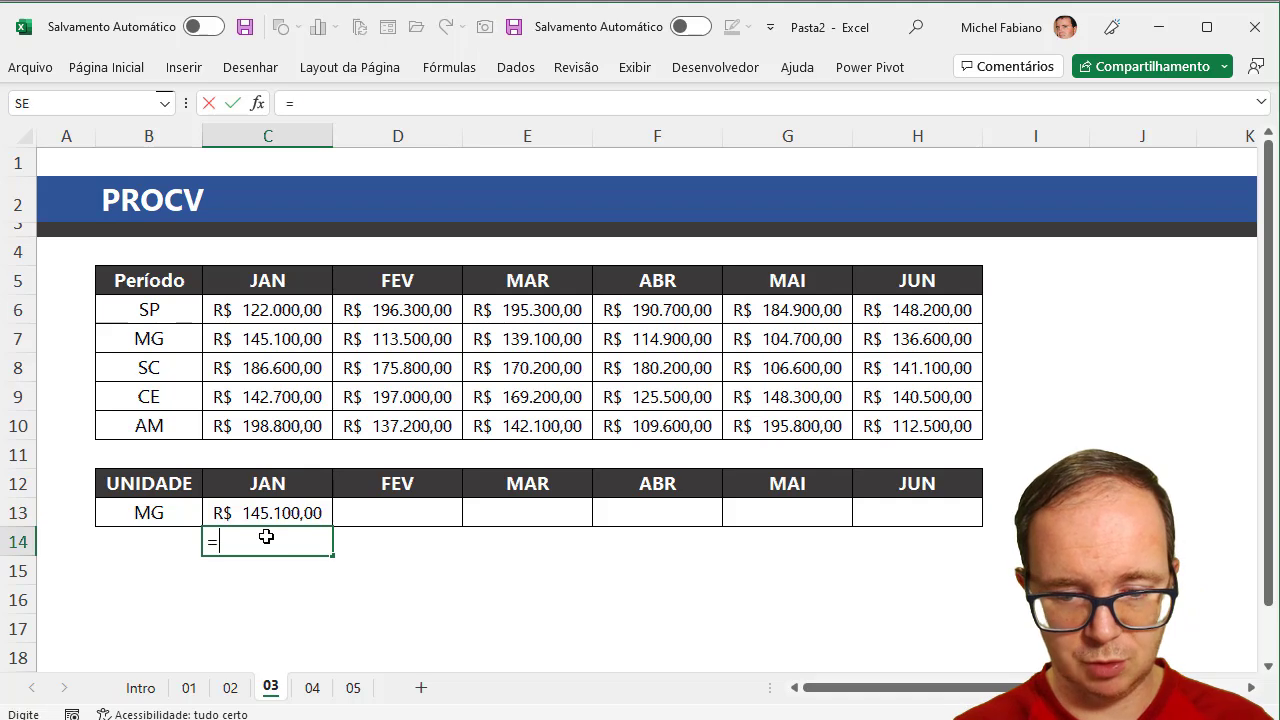
text(col(b1)
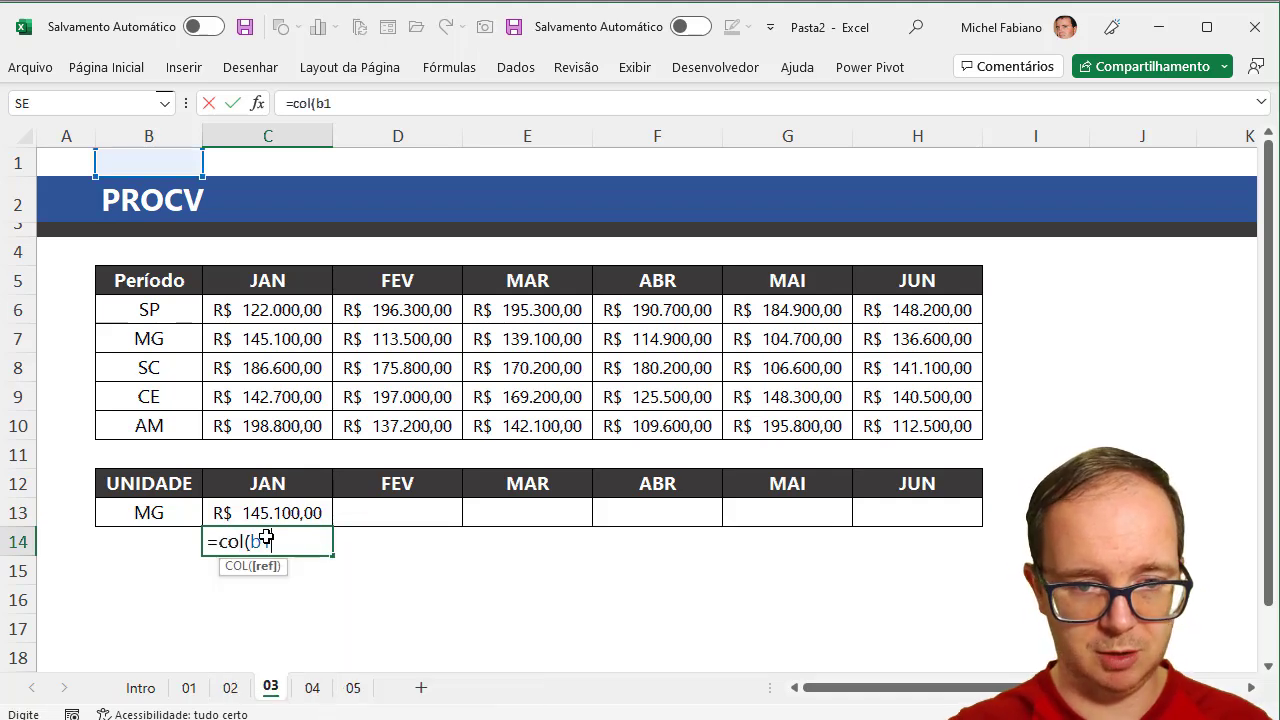
key(Return)
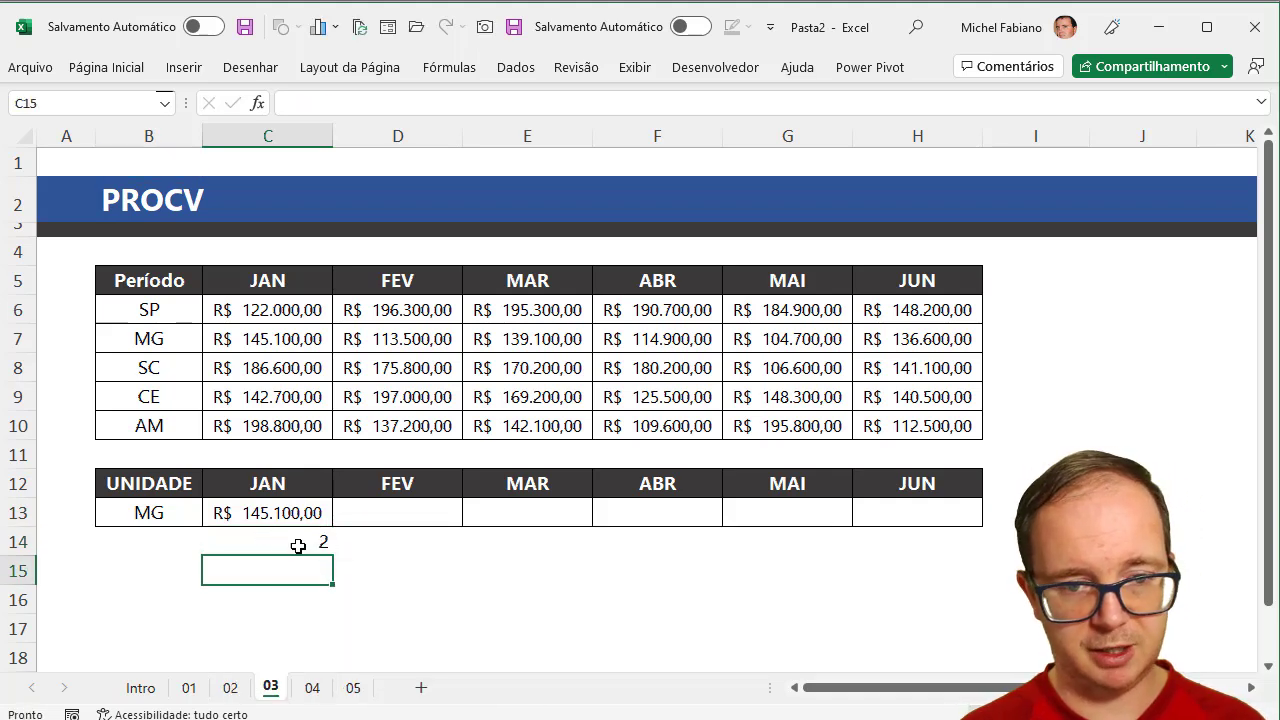
click(306, 546)
drag(333, 557, 947, 563)
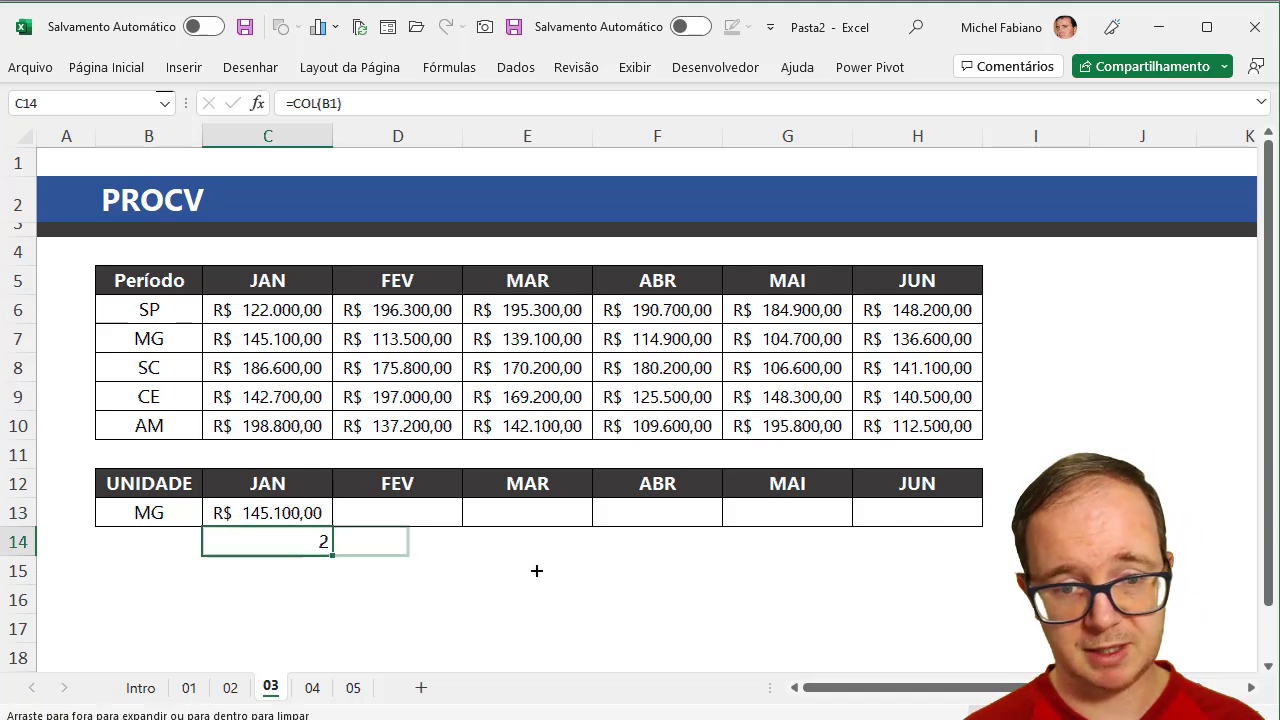
Step: Check the copied column-number formulas in D14 and E14
double_click(405, 541)
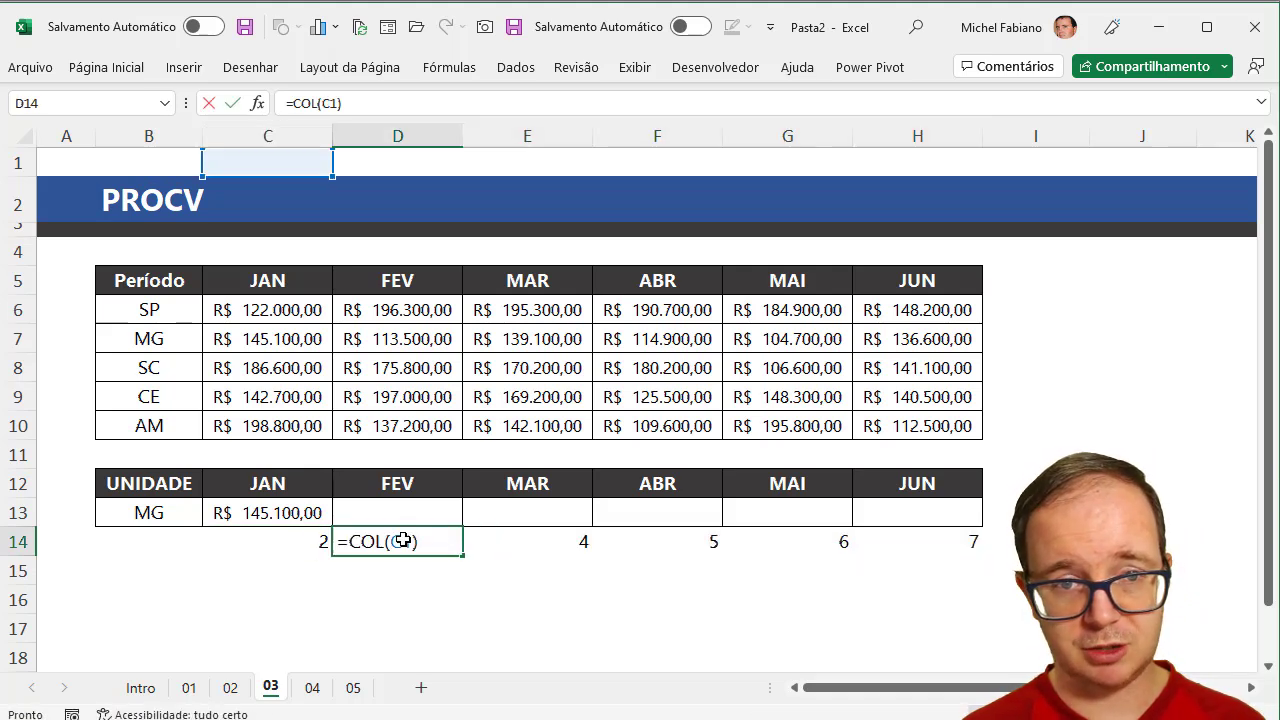
key(Escape)
click(513, 537)
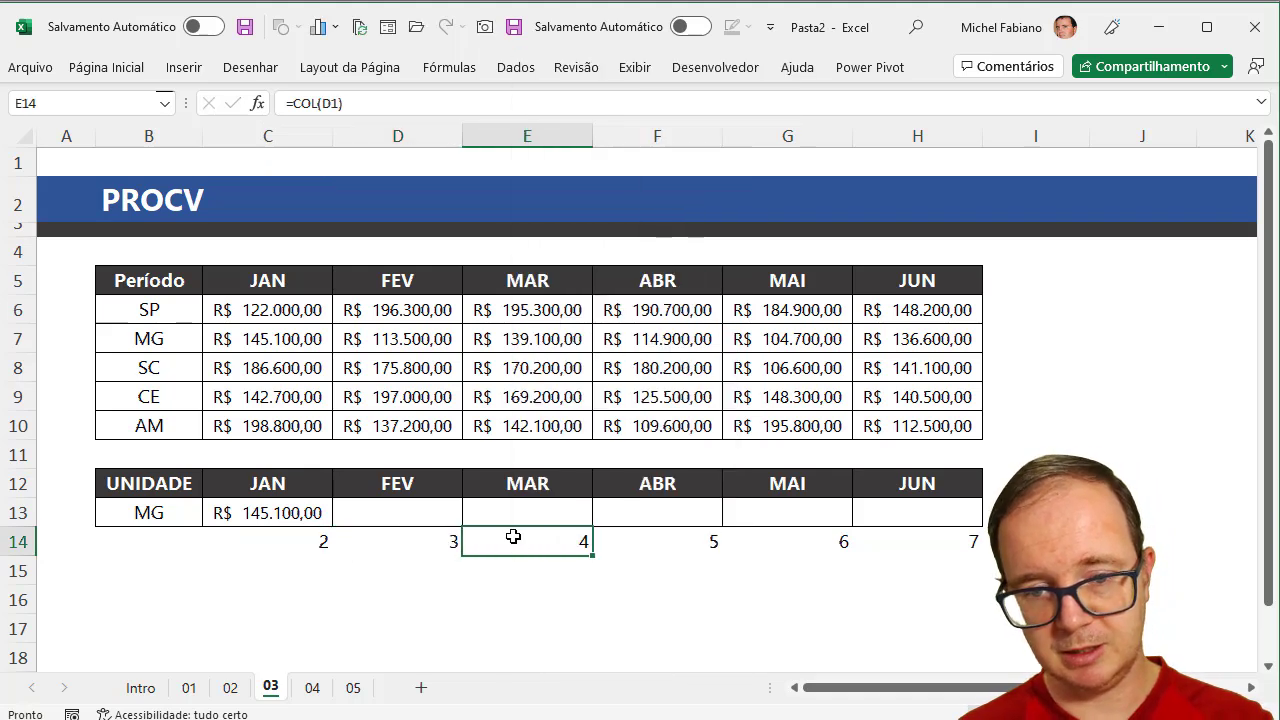
double_click(513, 537)
key(Escape)
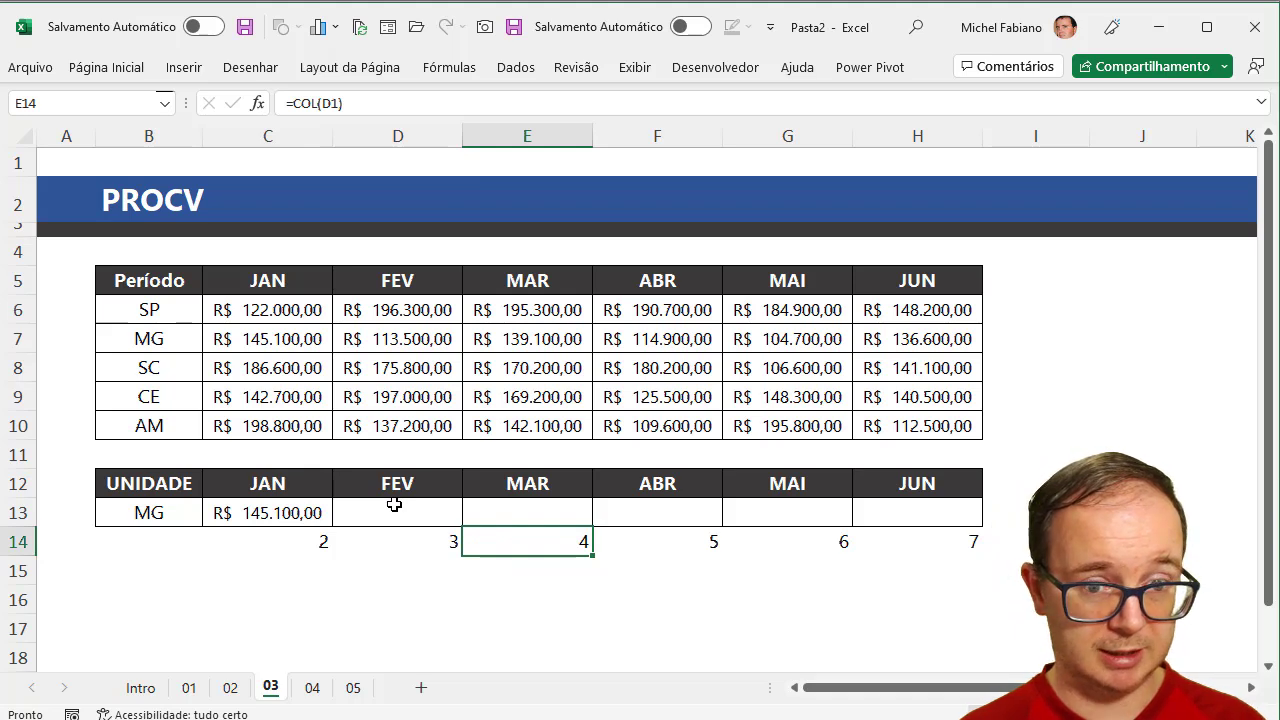
double_click(283, 514)
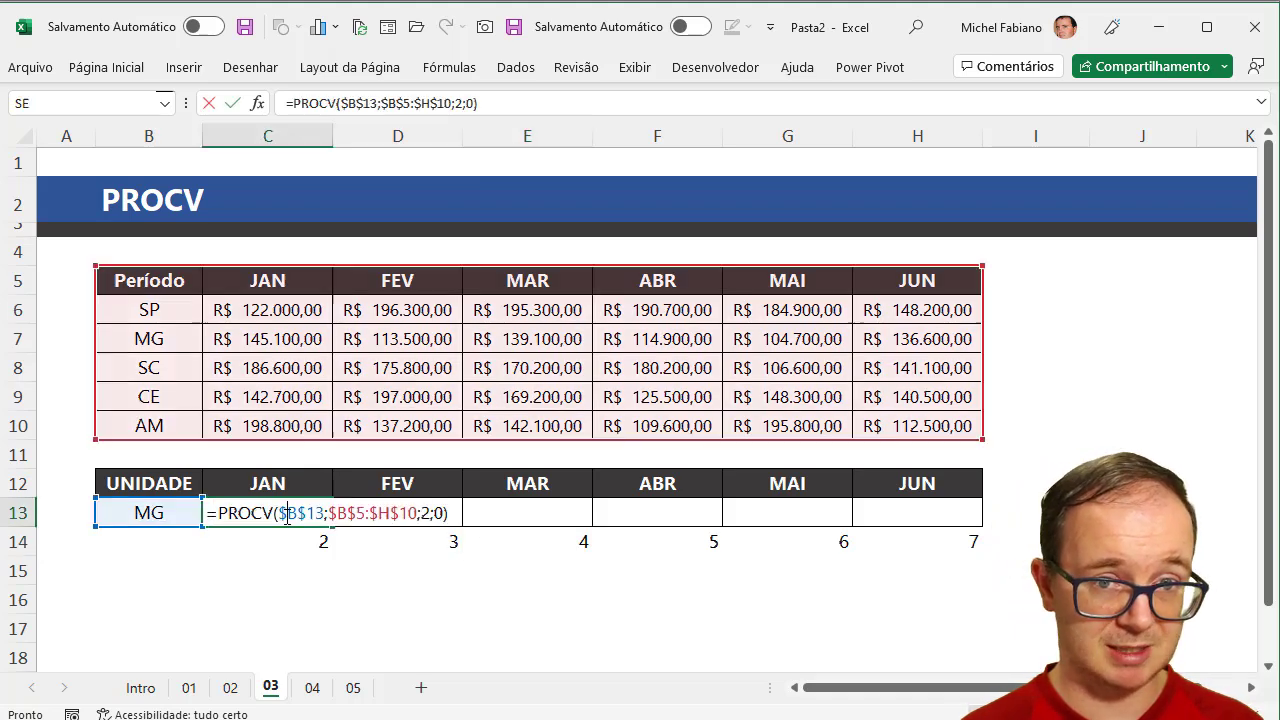
Step: Replace the fixed column index 2 in C13's PROCV with COL(B1)
click(429, 511)
key(BackSpace)
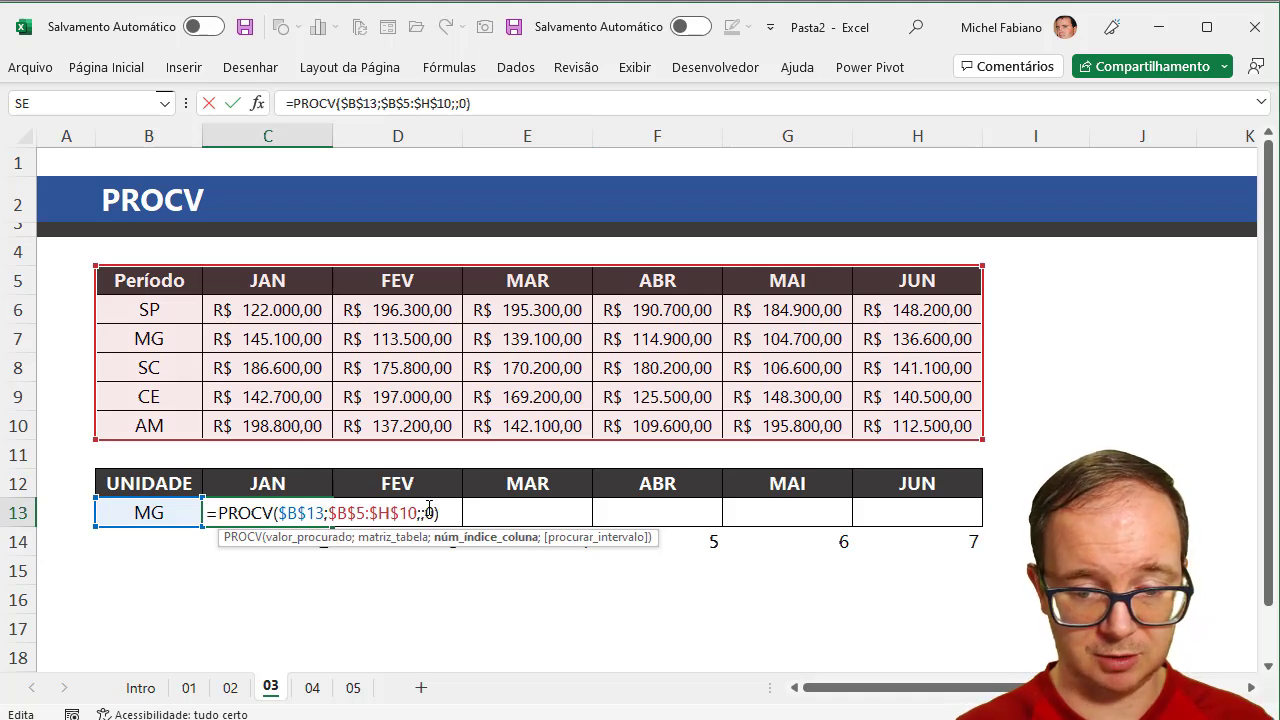
text(col(b)
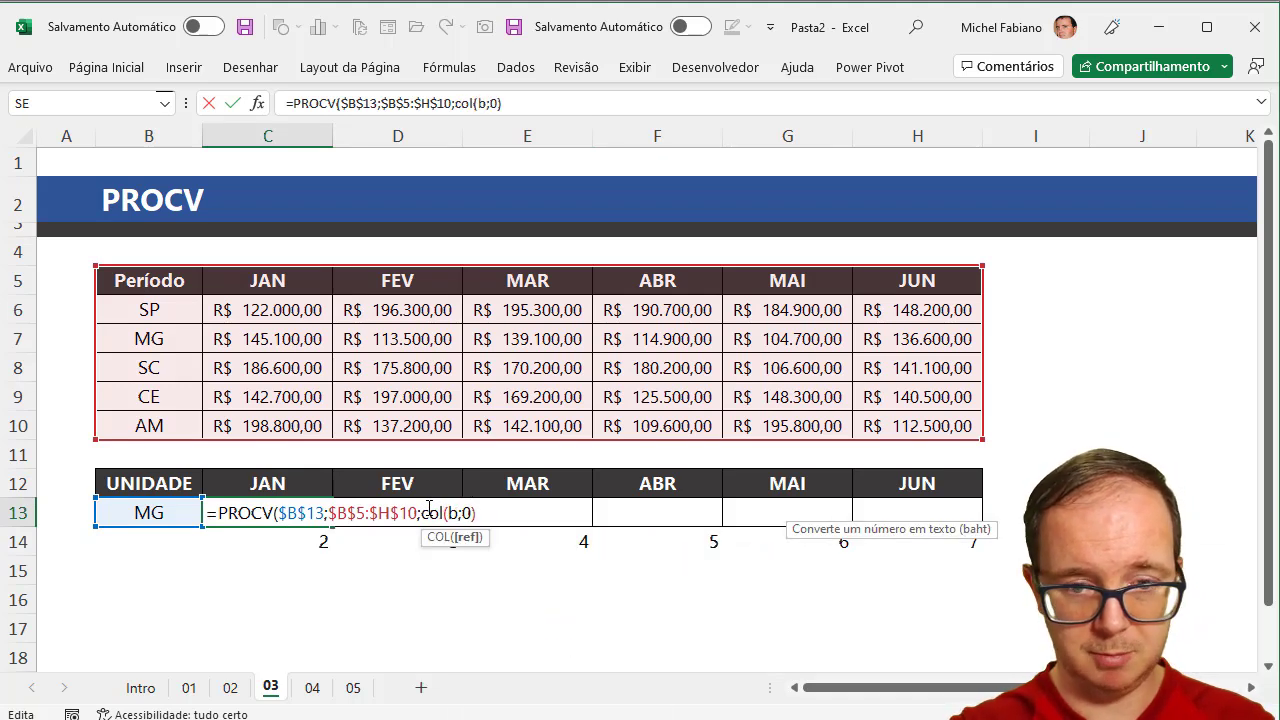
text(1))
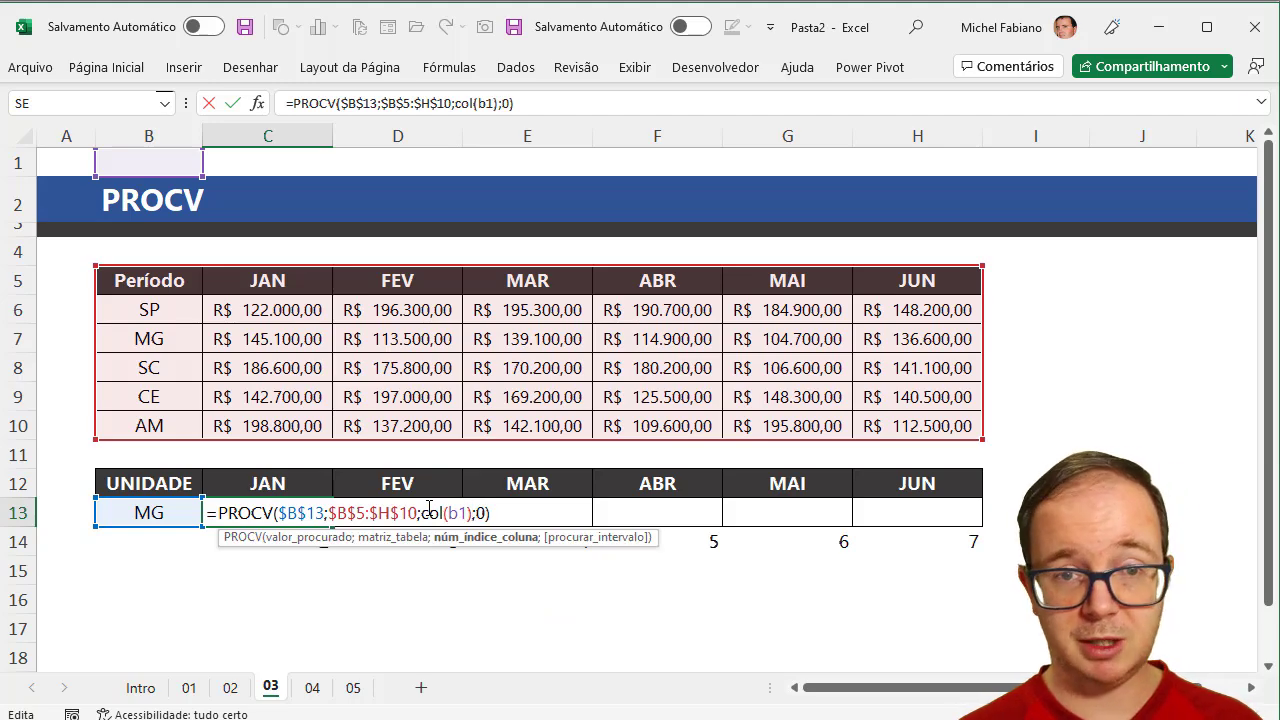
key(Return)
Step: Fill the C13 lookup across to H13 so MG's JAN–JUN values appear
scroll(400, 506, down, 1)
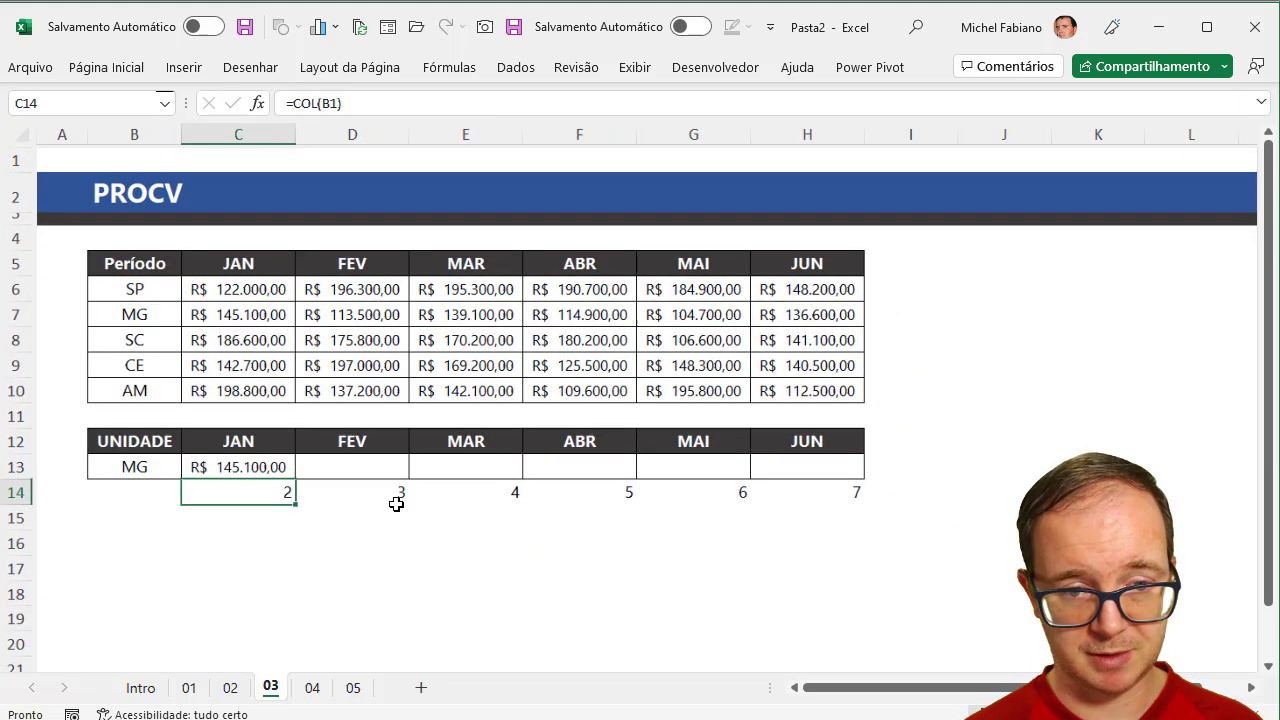
key(Up)
key(Up)
key(Up)
key(Down)
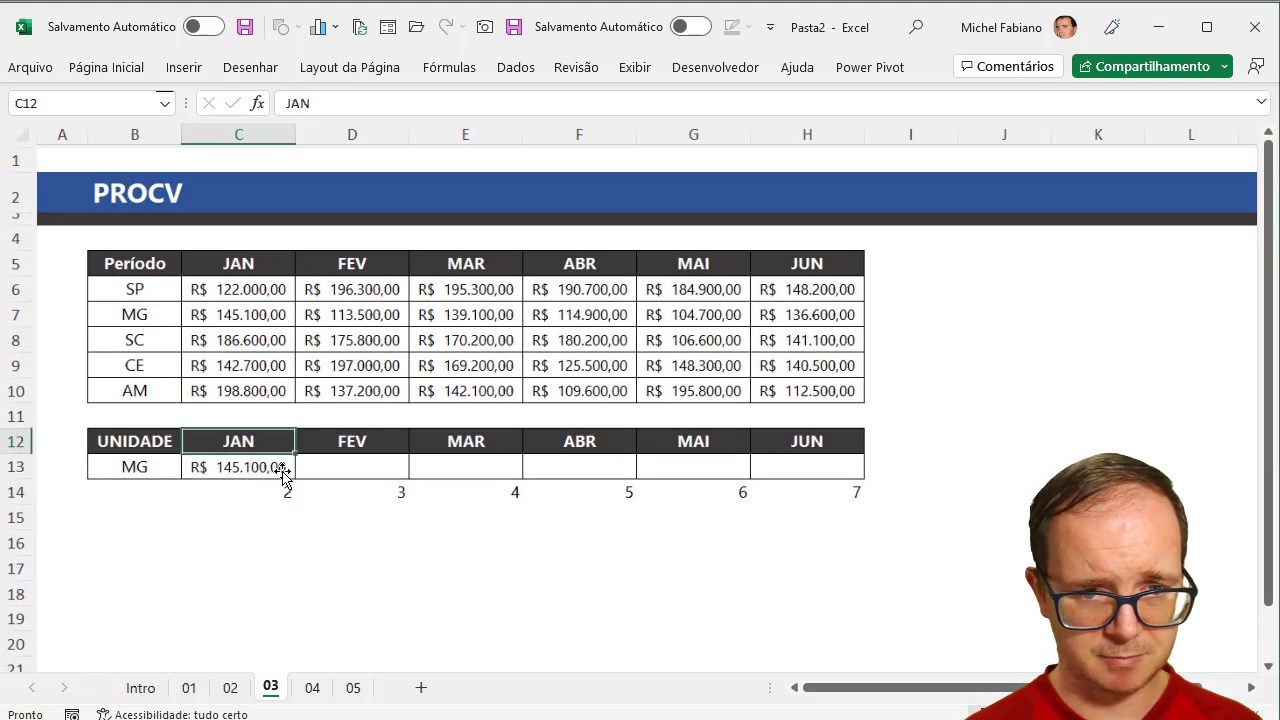
key(Down)
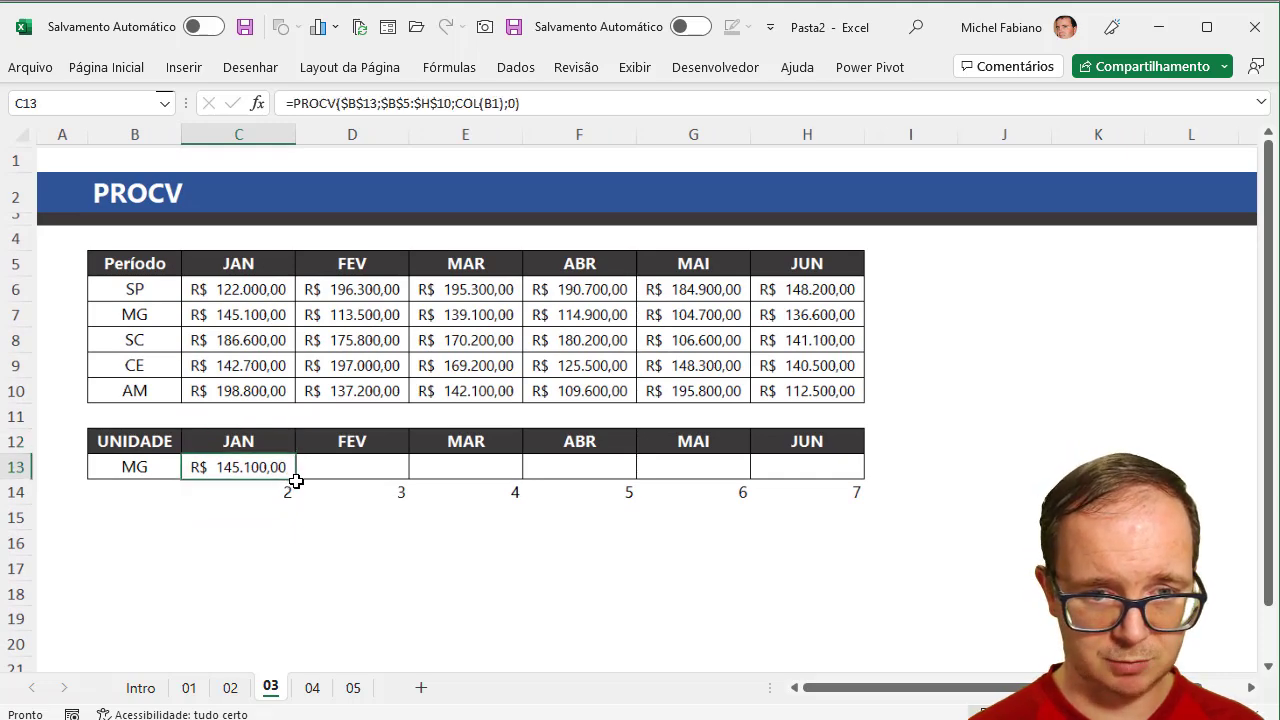
key(Up)
scroll(971, 611, up, 1)
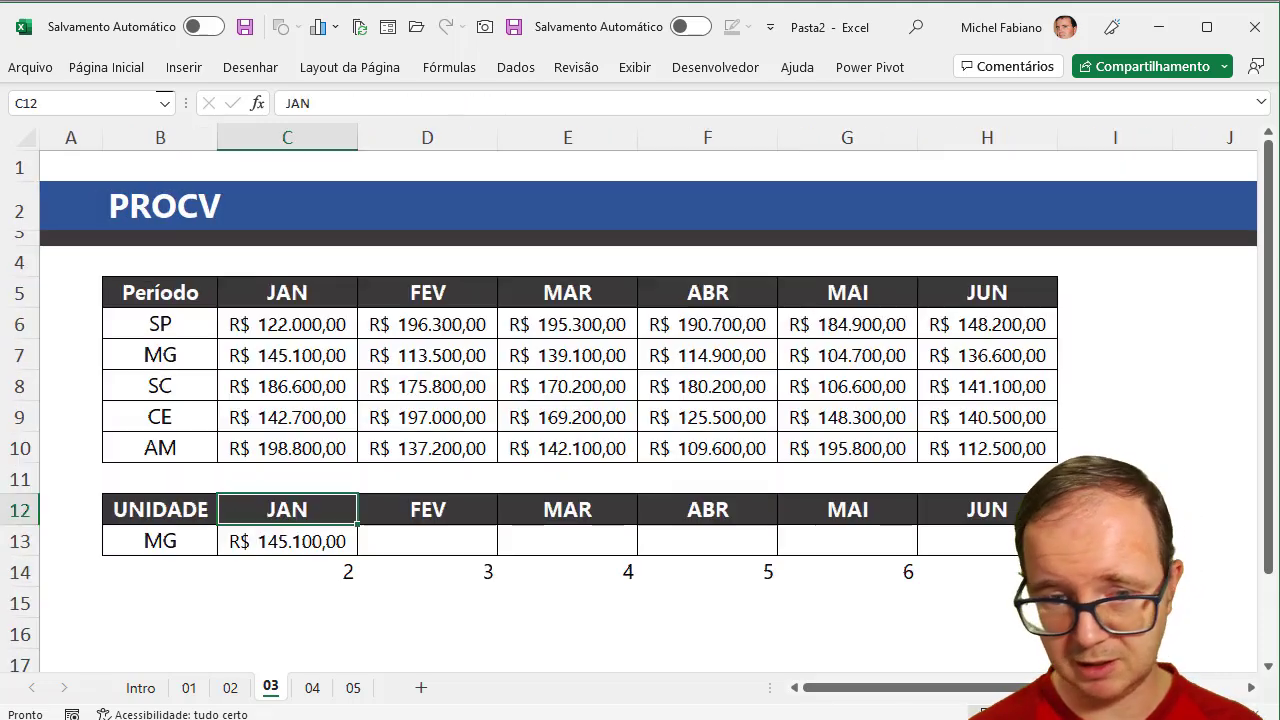
click(298, 541)
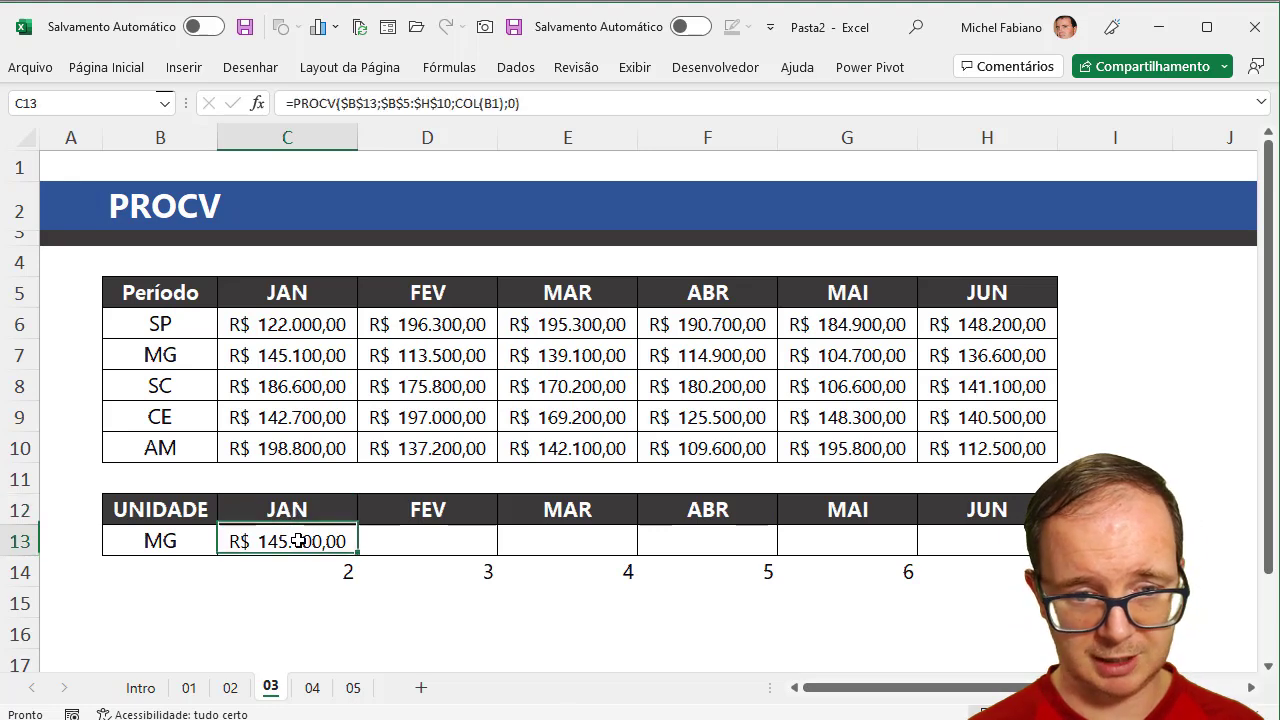
drag(361, 560, 990, 548)
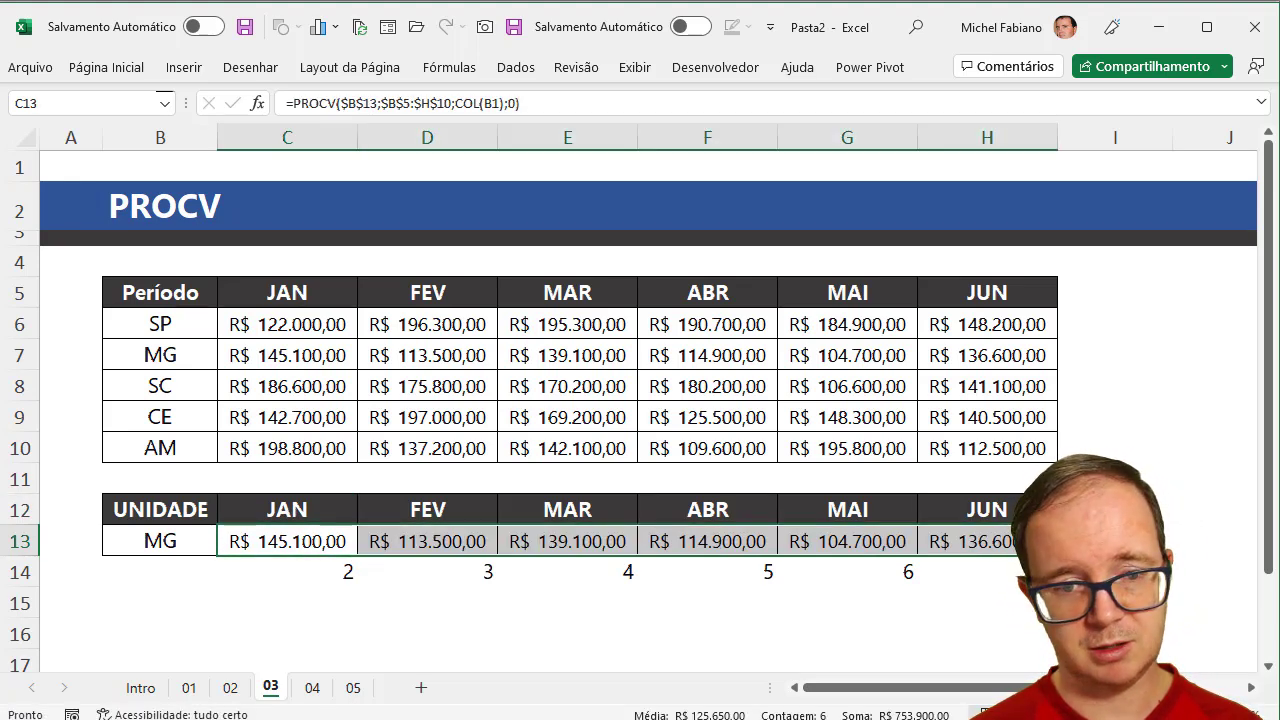
Step: Switch the lookup unit in B13 to SC, then back to SP
click(174, 542)
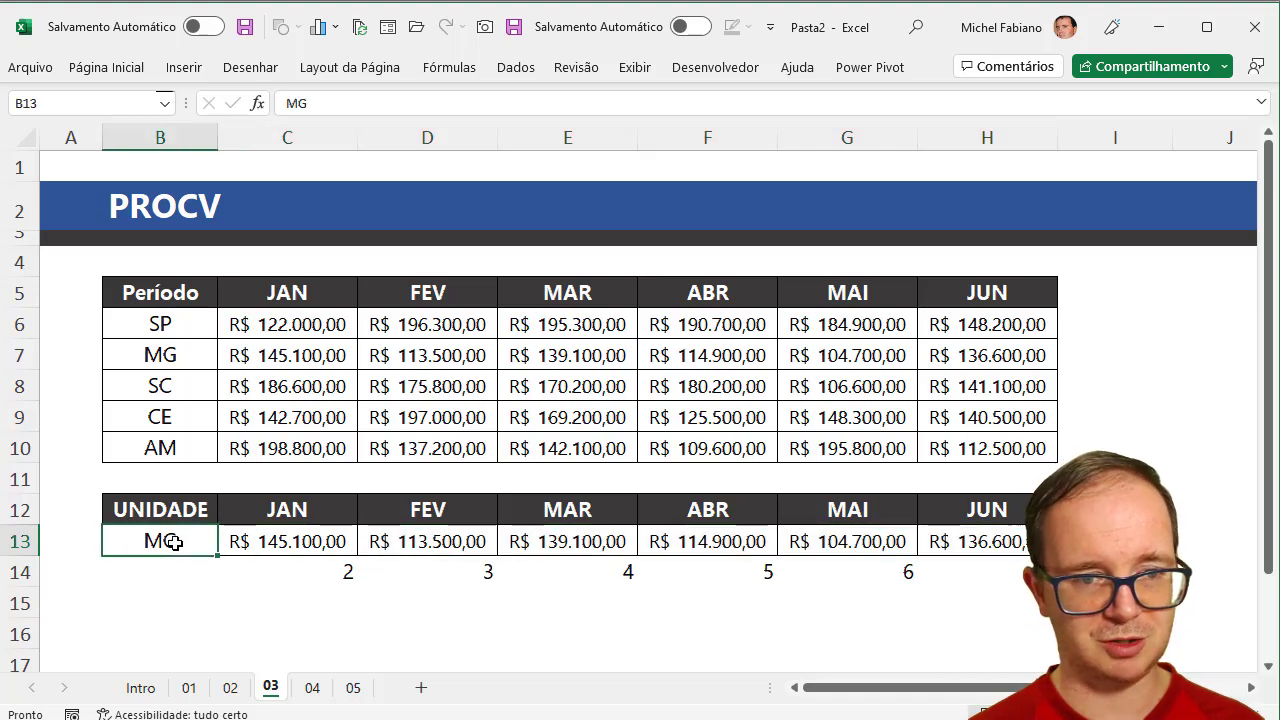
text(SC)
key(Return)
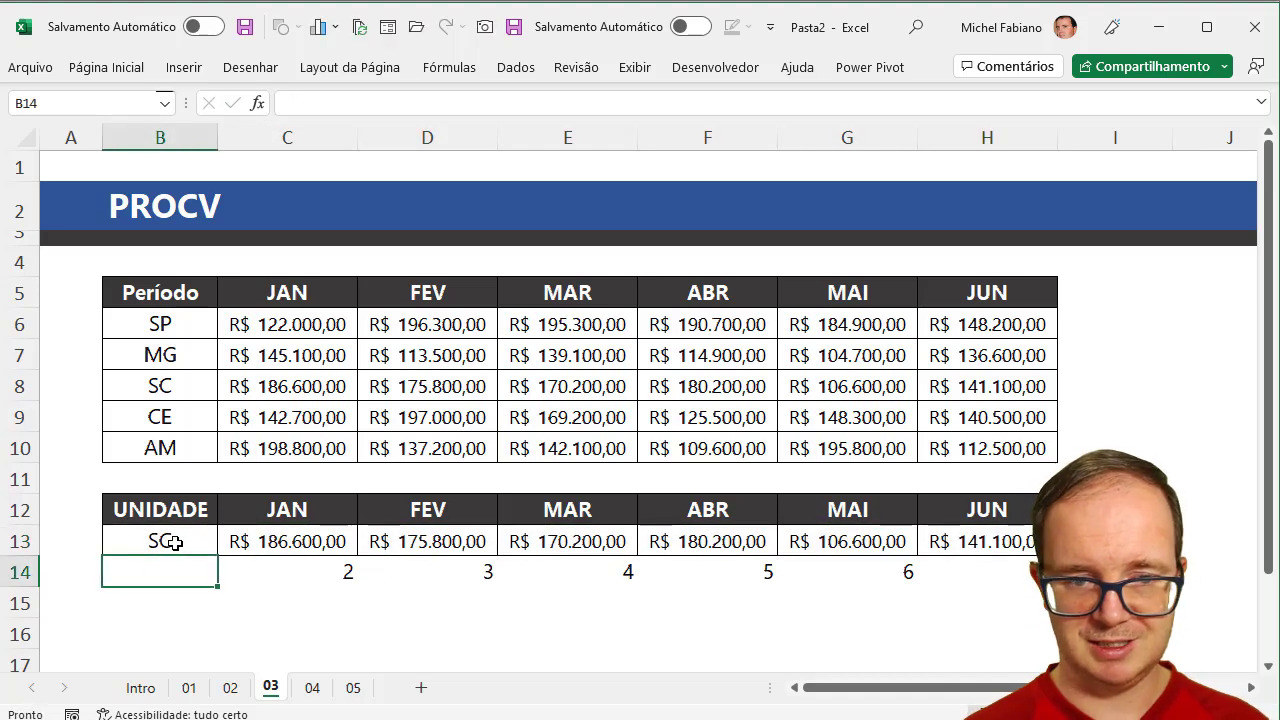
click(174, 542)
text(S)
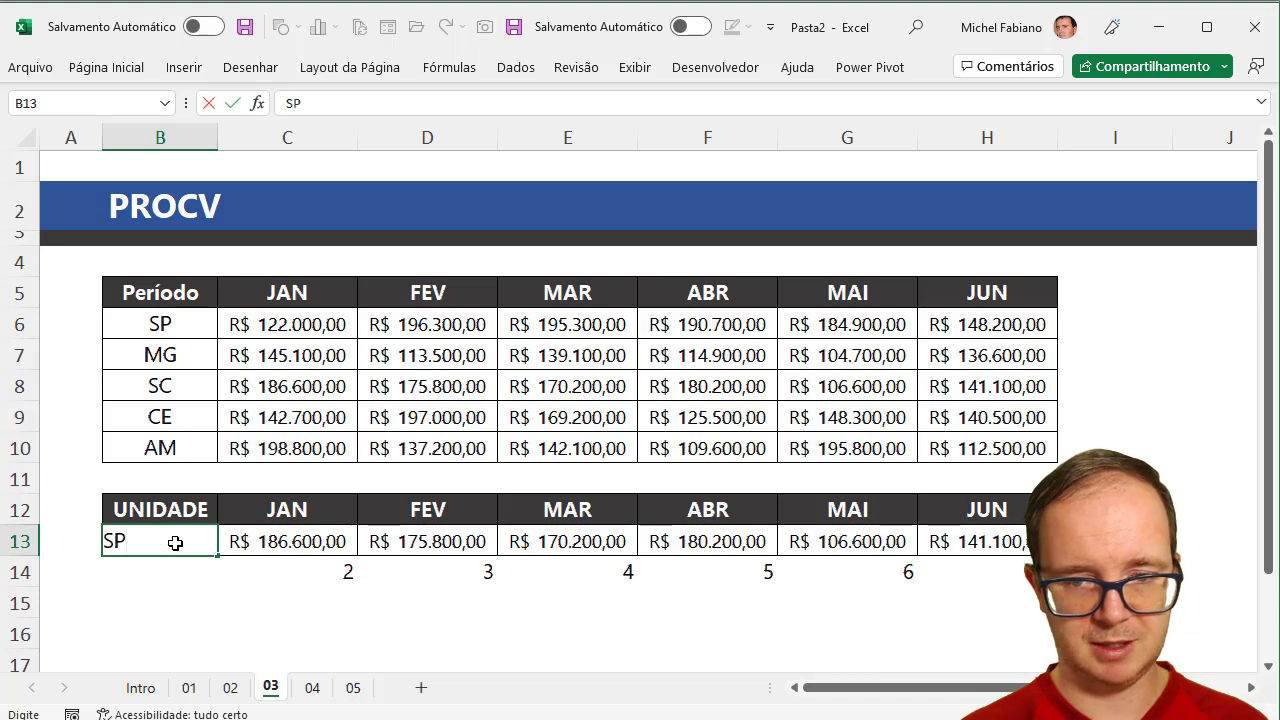
key(Return)
Step: Clear the column numbers from C14:H14 and select the SP lookup rows B12:H13
drag(318, 569, 992, 567)
key(Delete)
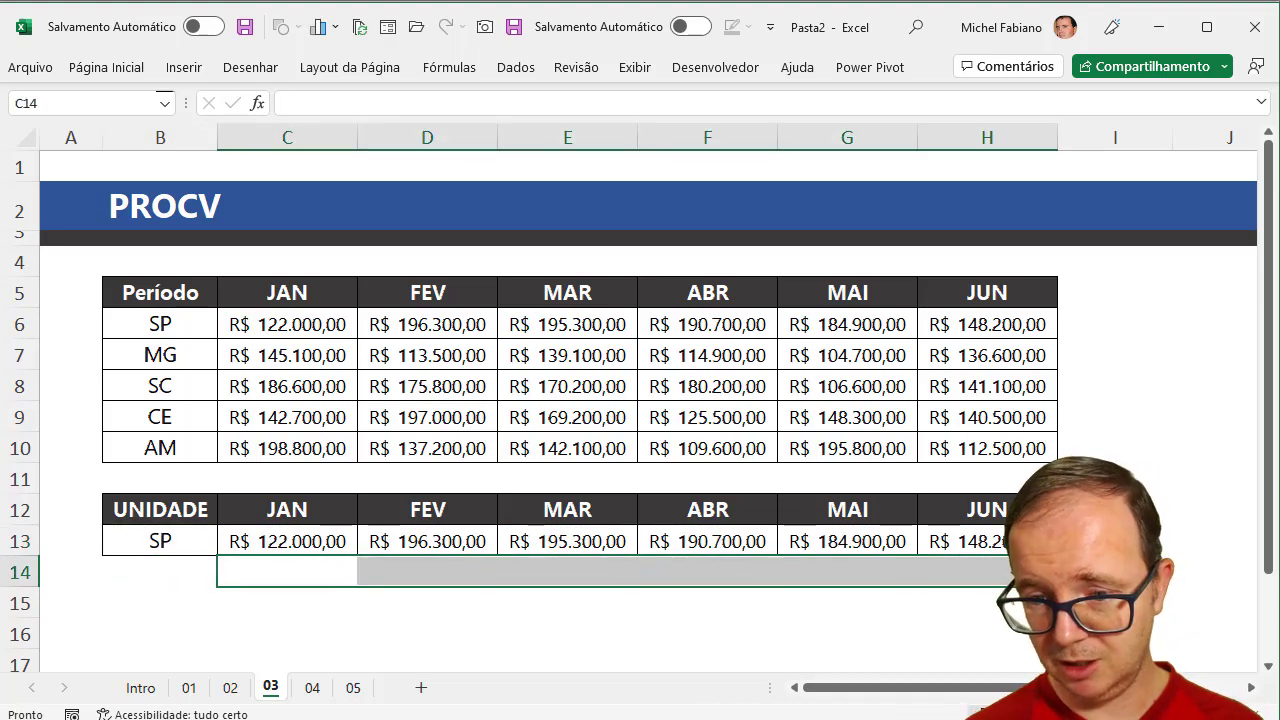
ctrl+scroll(251, 411, down, 1)
ctrl+scroll(251, 411, down, 1)
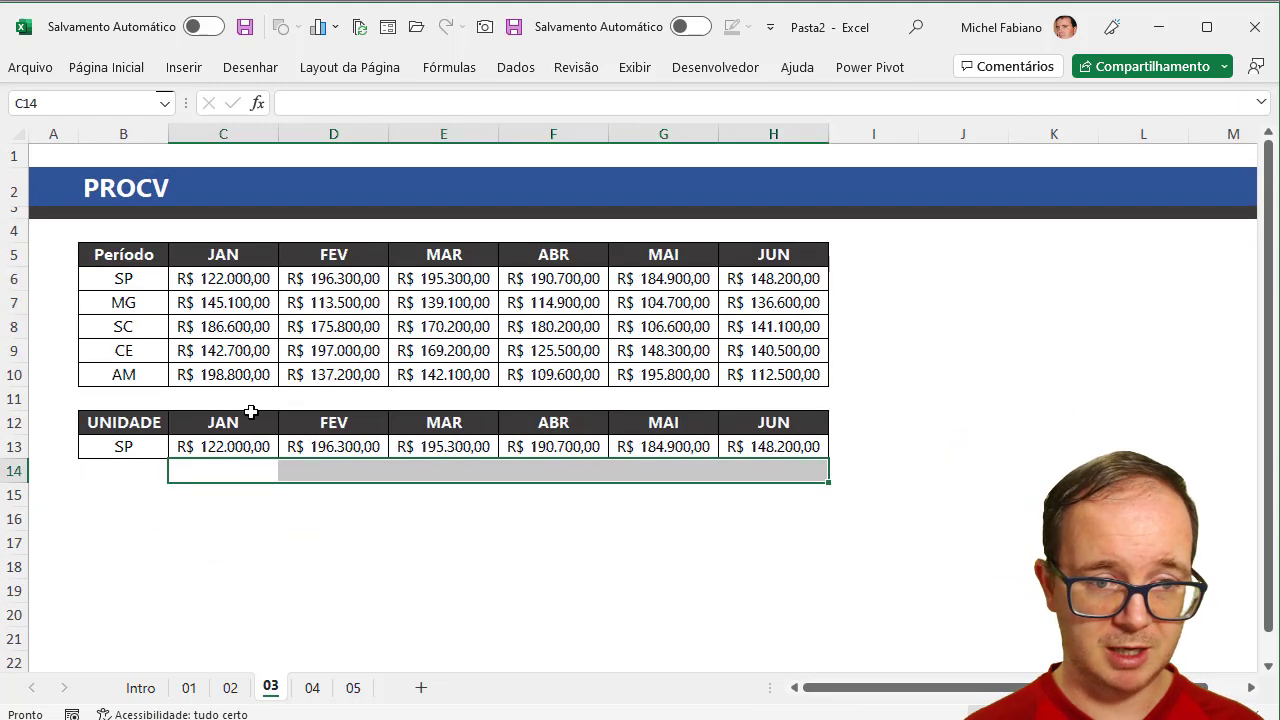
drag(125, 422, 776, 444)
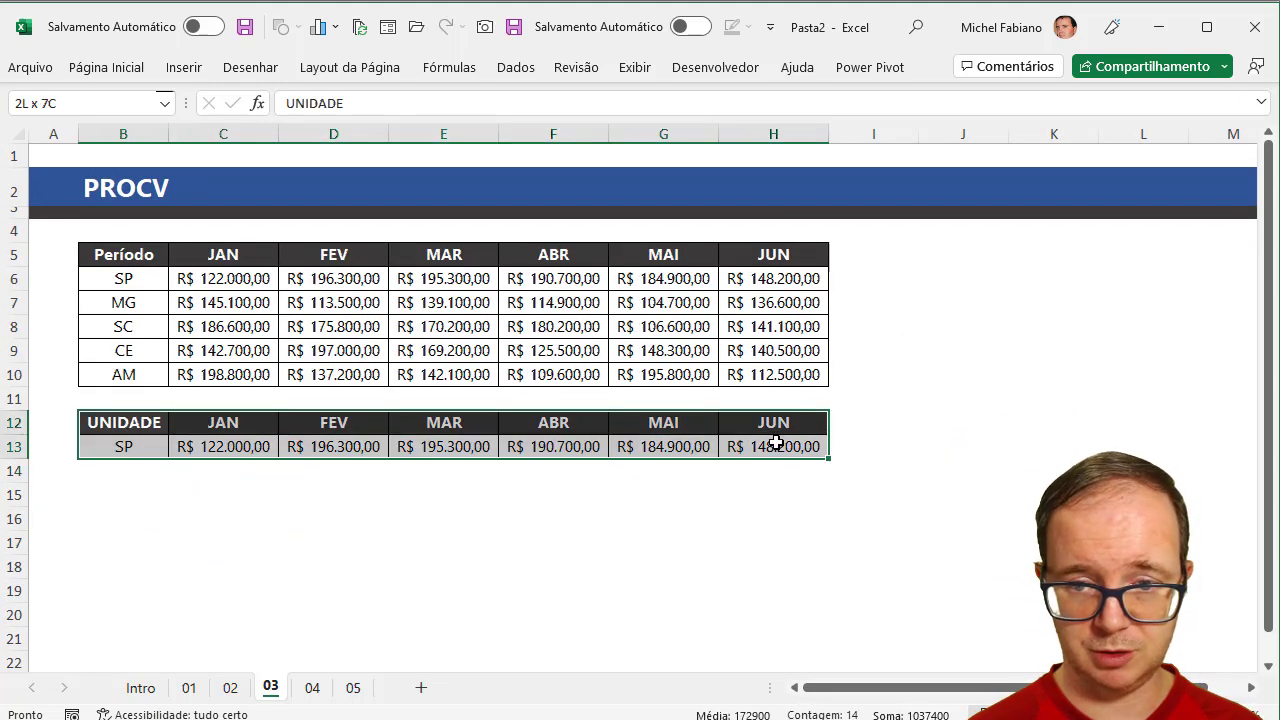
Step: Insert a clustered column chart of the SP lookup values
click(182, 67)
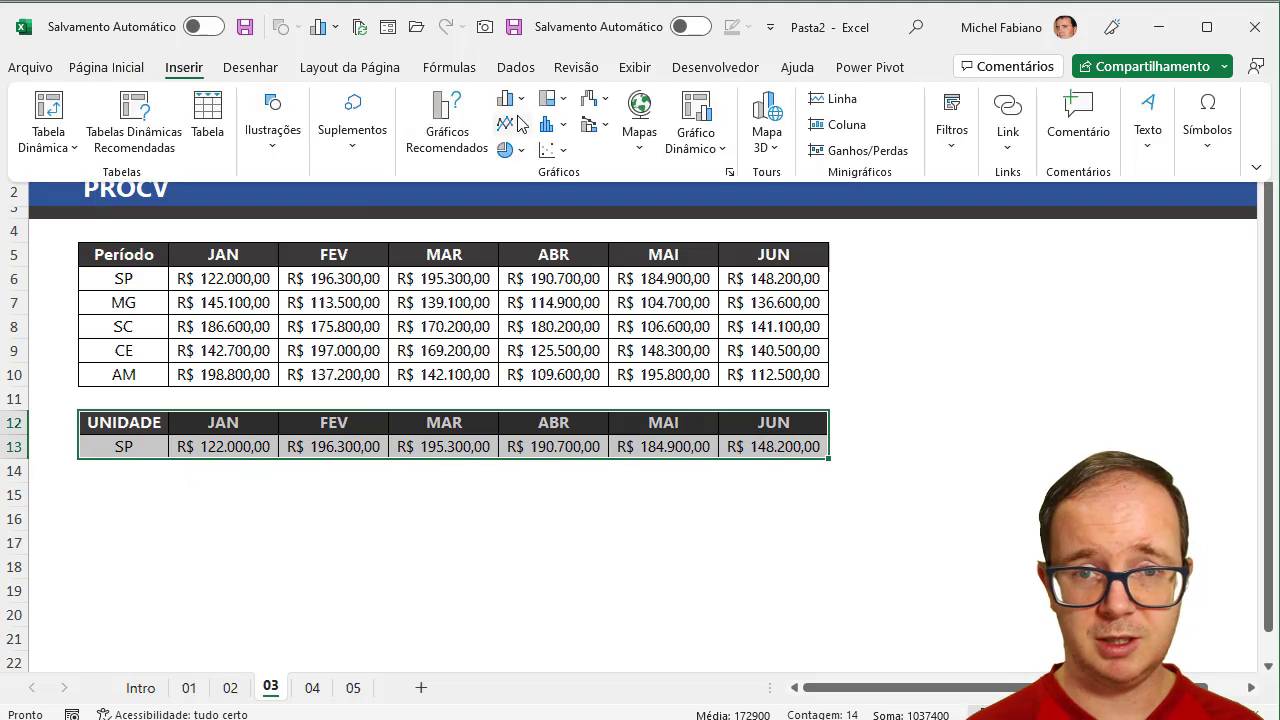
click(508, 98)
click(541, 176)
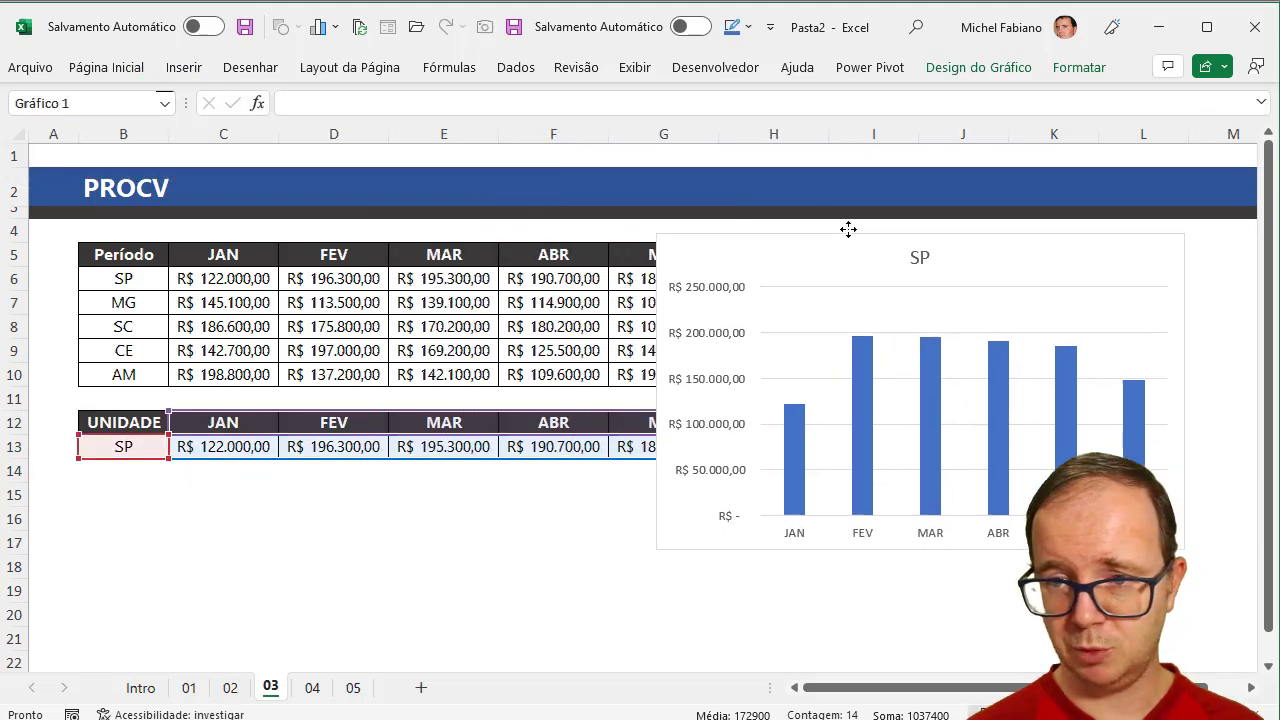
Step: Move the chart below the UNIDADE table and widen it to match the table
drag(513, 257, 864, 242)
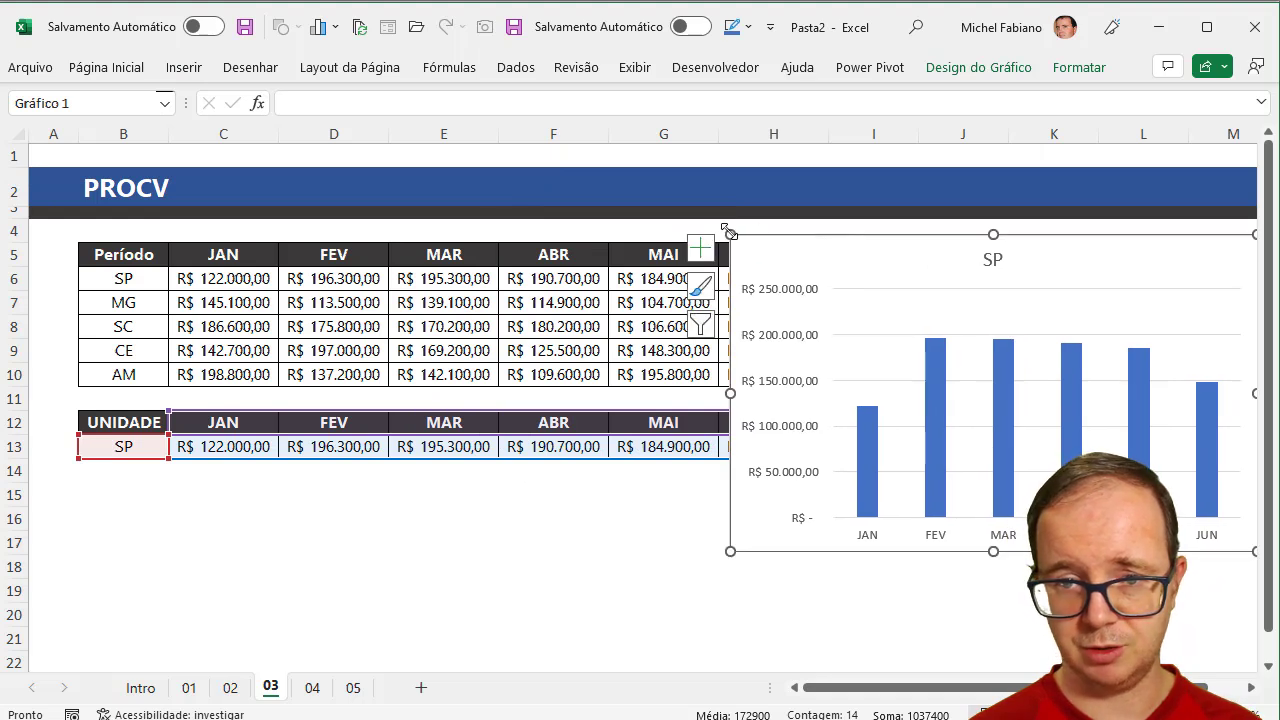
drag(730, 233, 785, 293)
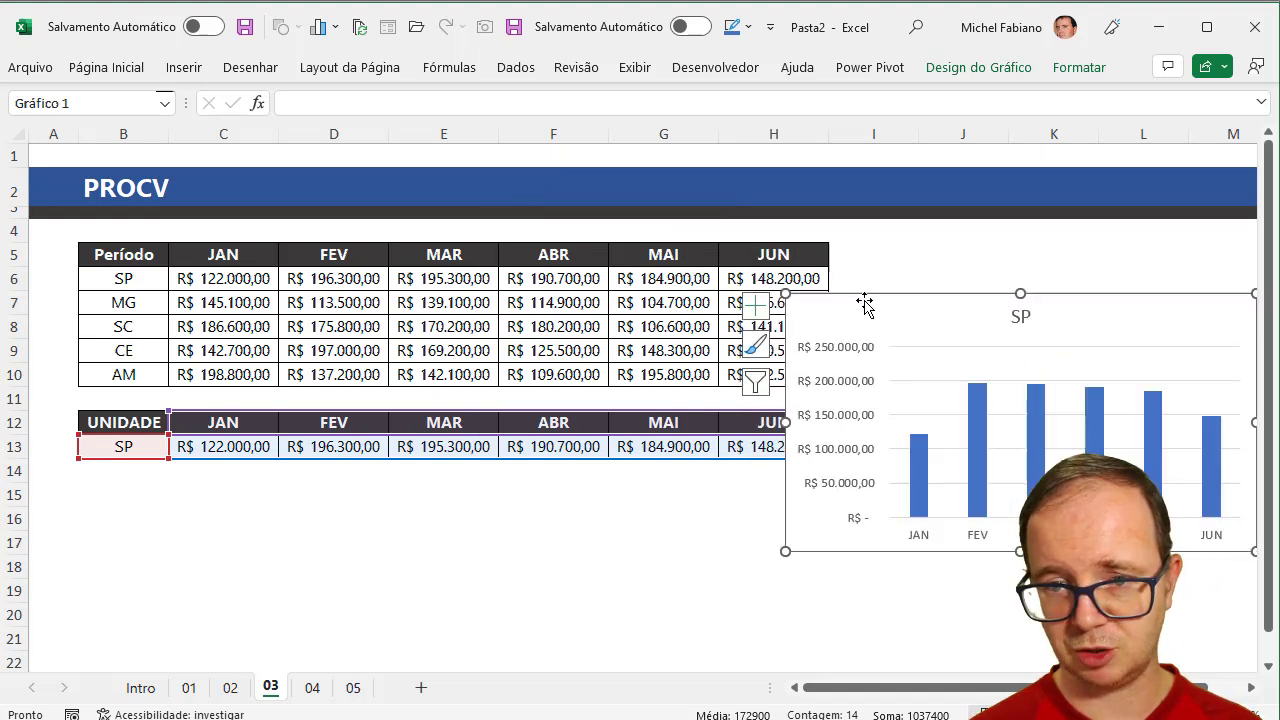
drag(865, 305, 842, 232)
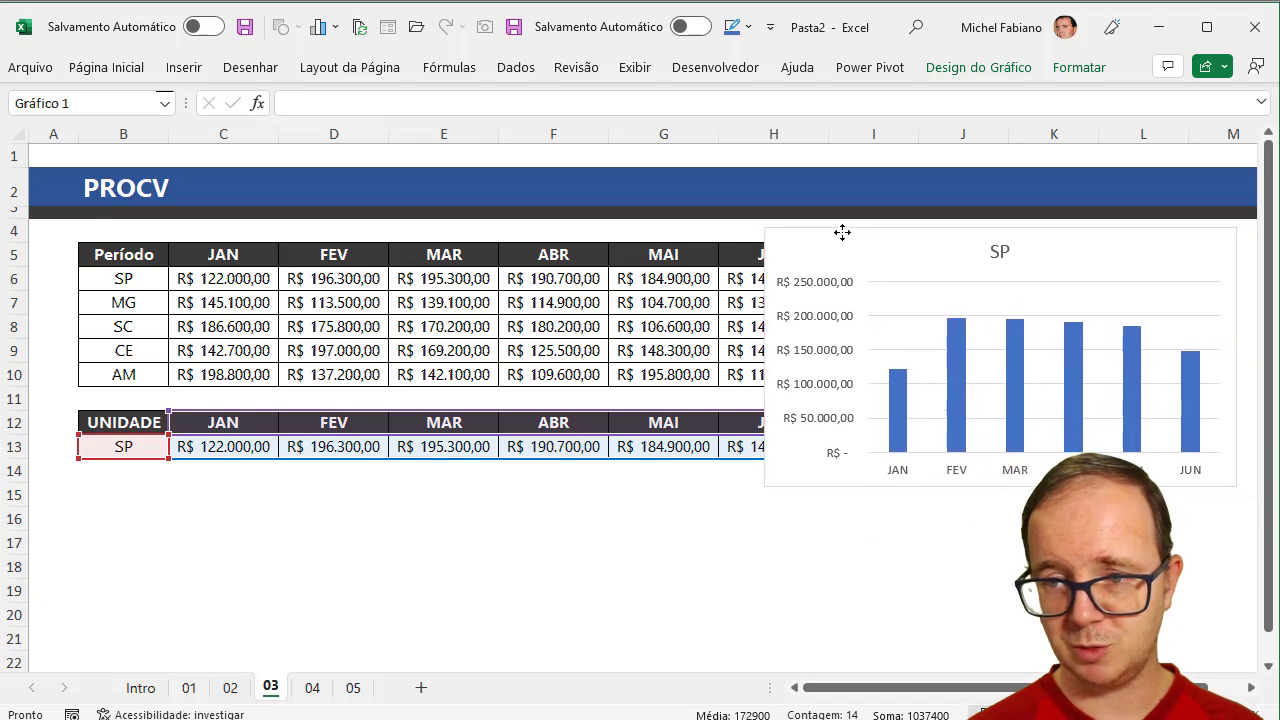
drag(845, 230, 155, 472)
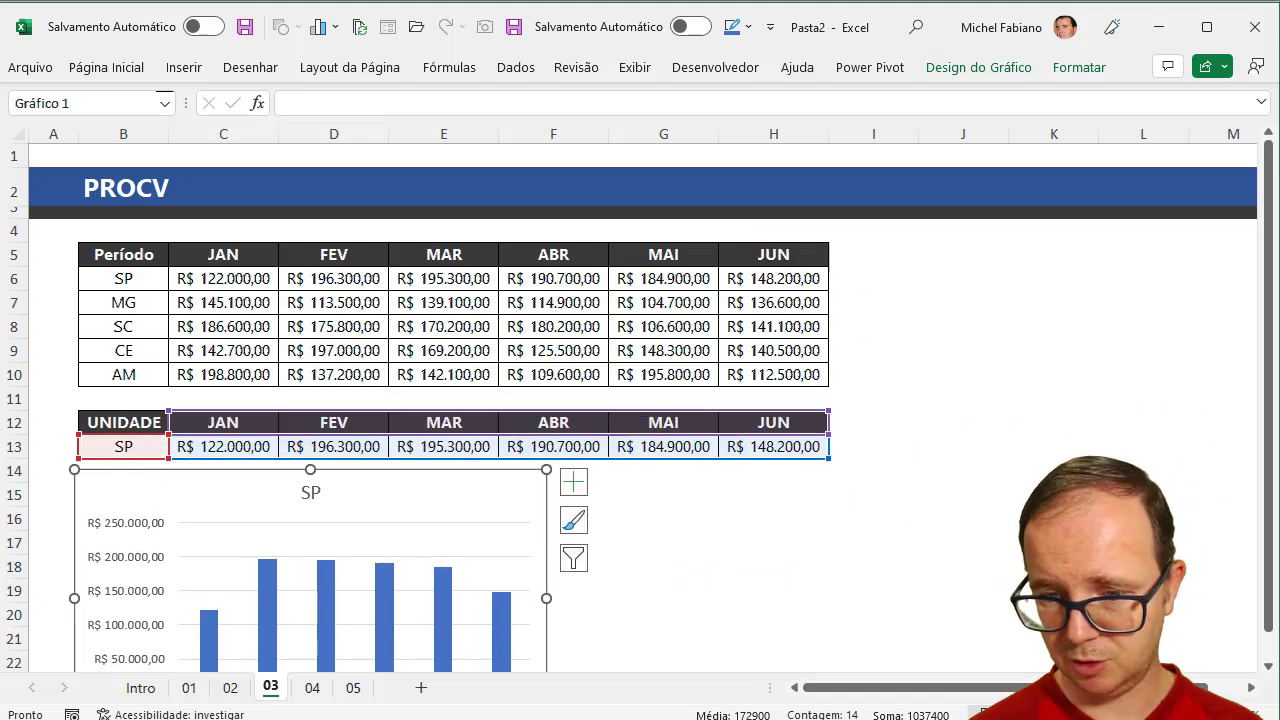
scroll(640, 400, down, 1)
scroll(640, 400, down, 1)
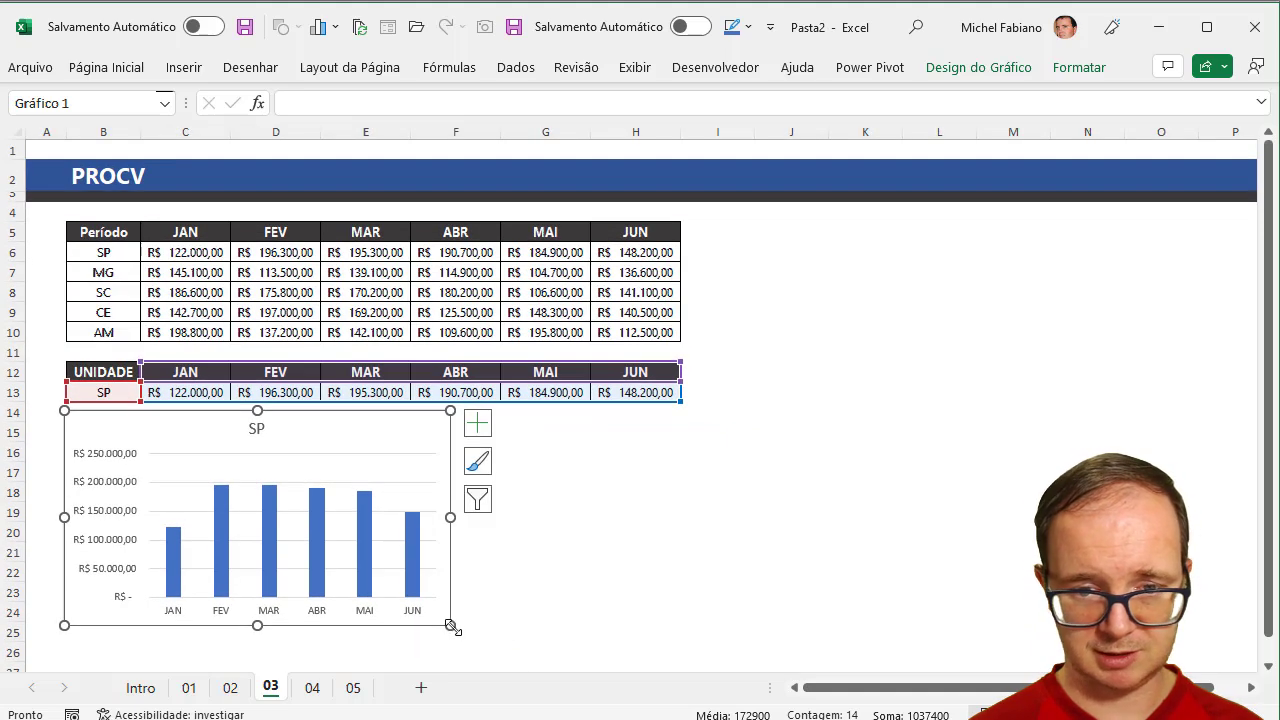
drag(450, 625, 680, 622)
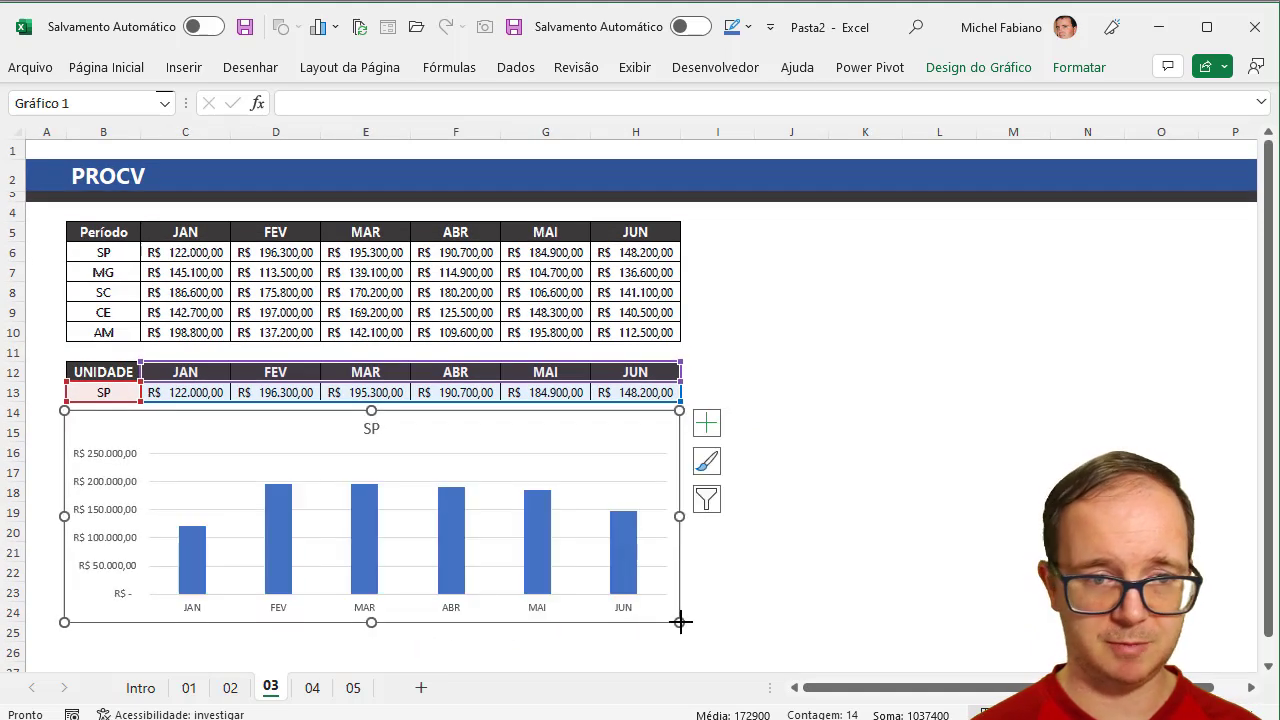
click(97, 392)
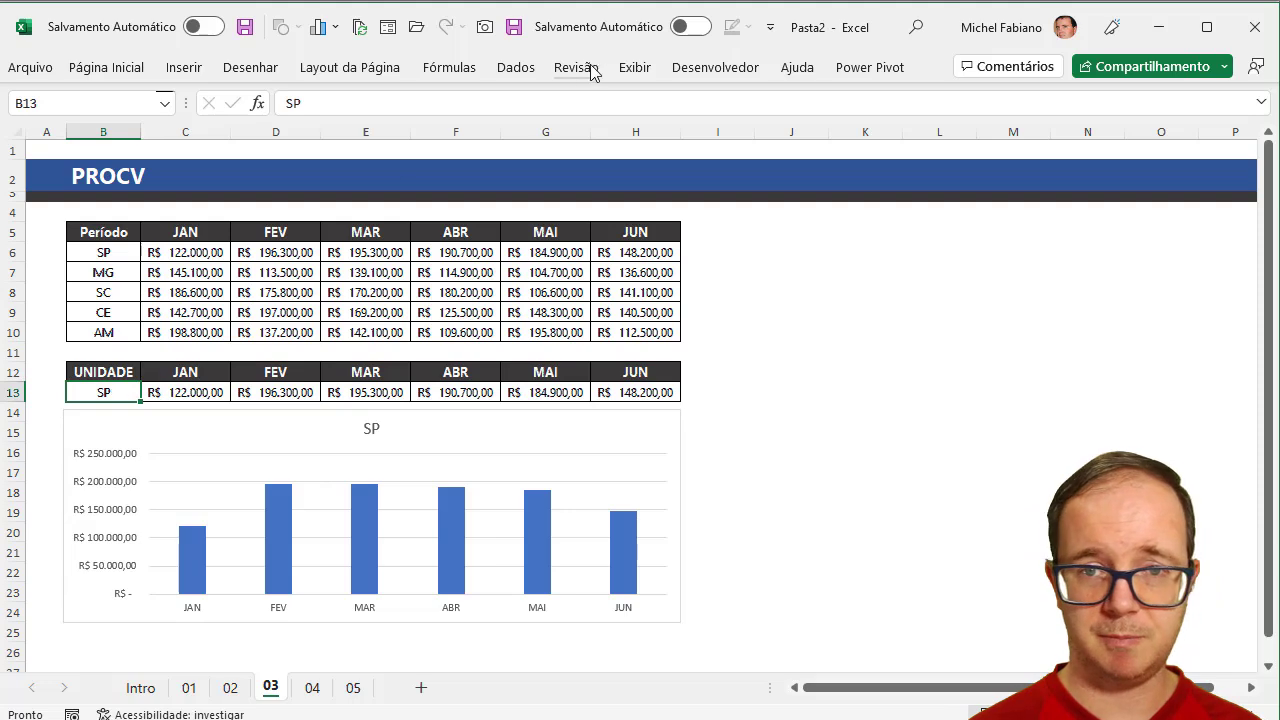
Step: Add List data validation to B13 with source =$B$6:$B$10
click(516, 72)
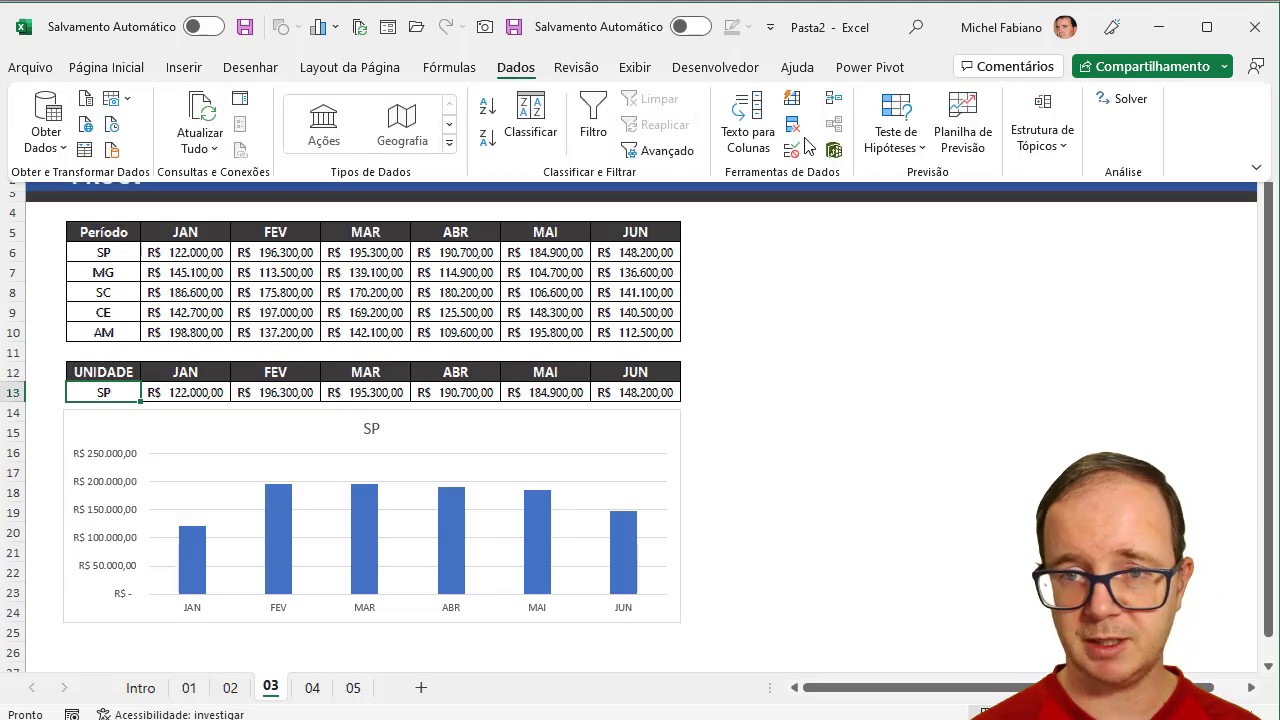
click(809, 149)
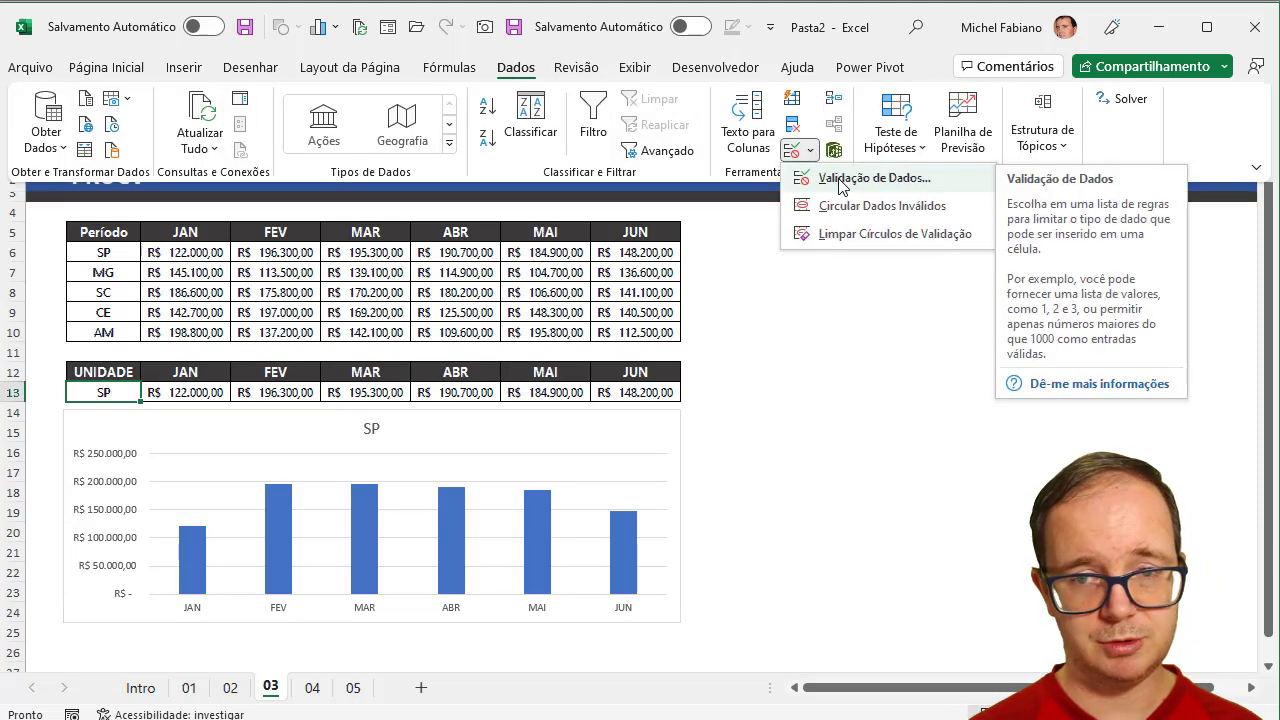
click(840, 180)
click(854, 208)
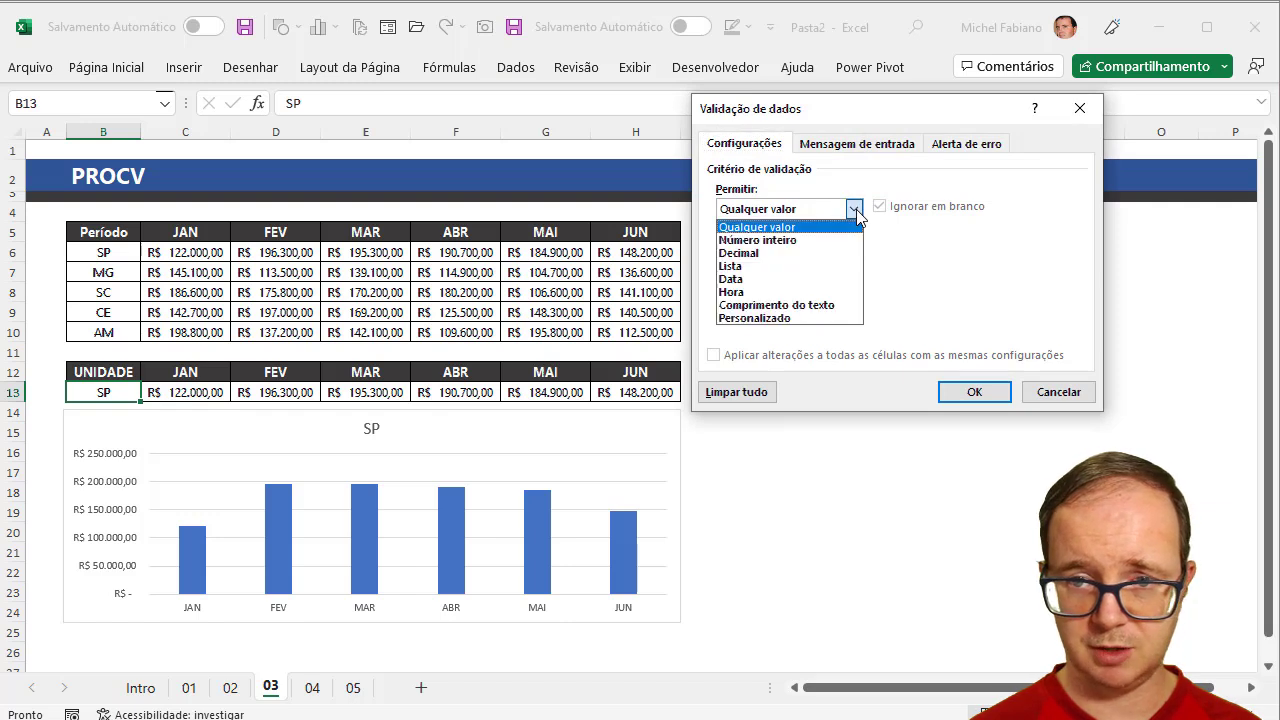
click(806, 266)
click(783, 290)
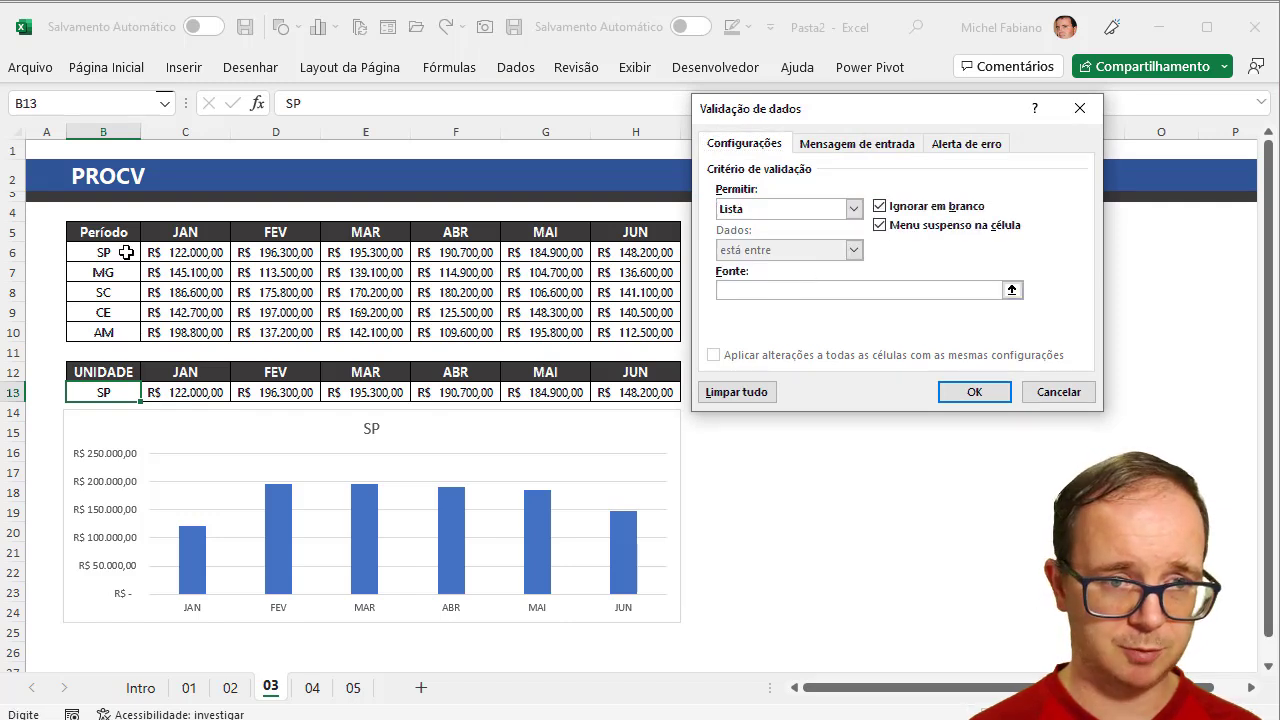
drag(103, 252, 103, 332)
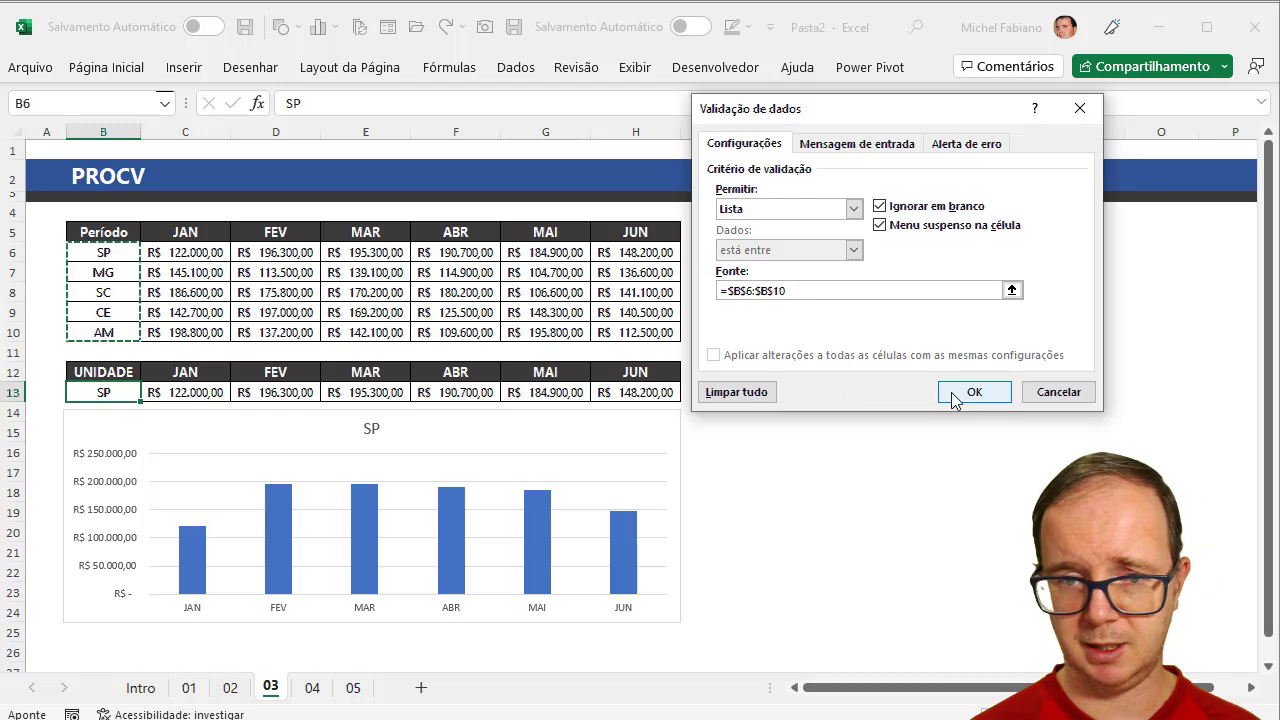
click(974, 392)
Step: Choose MG, then CE, then AM from the B13 unit dropdown
click(148, 393)
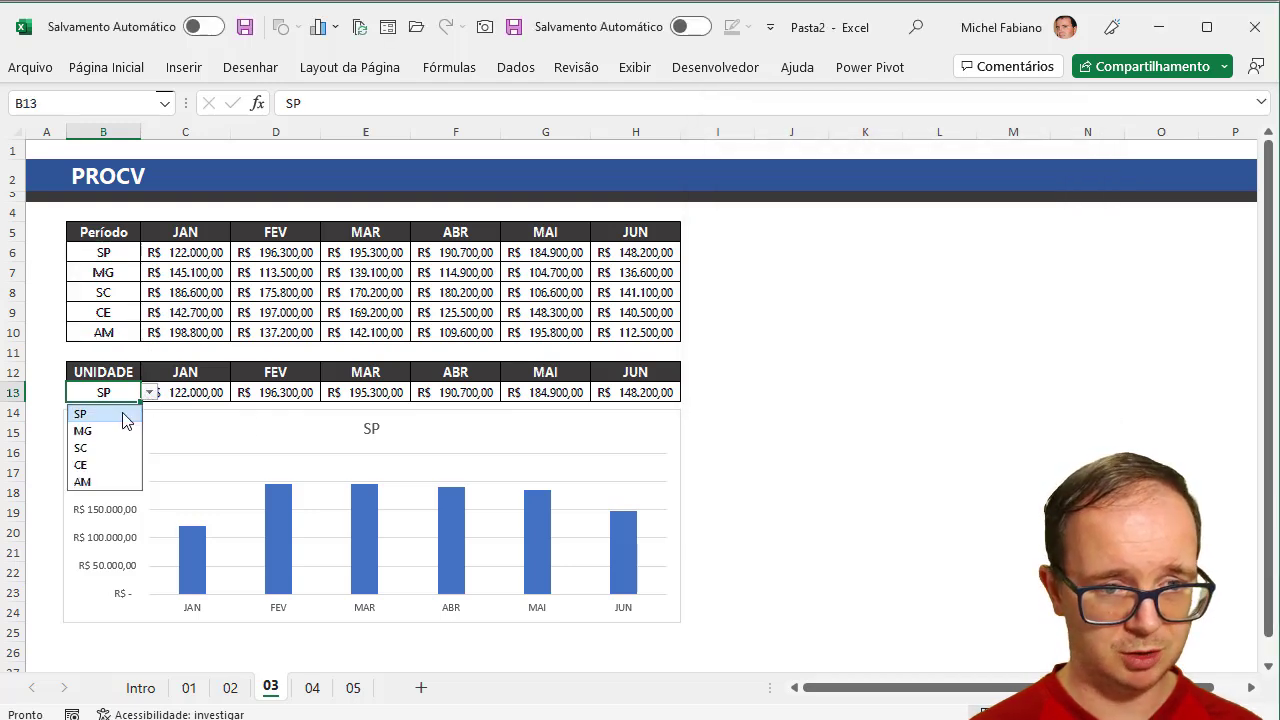
click(100, 430)
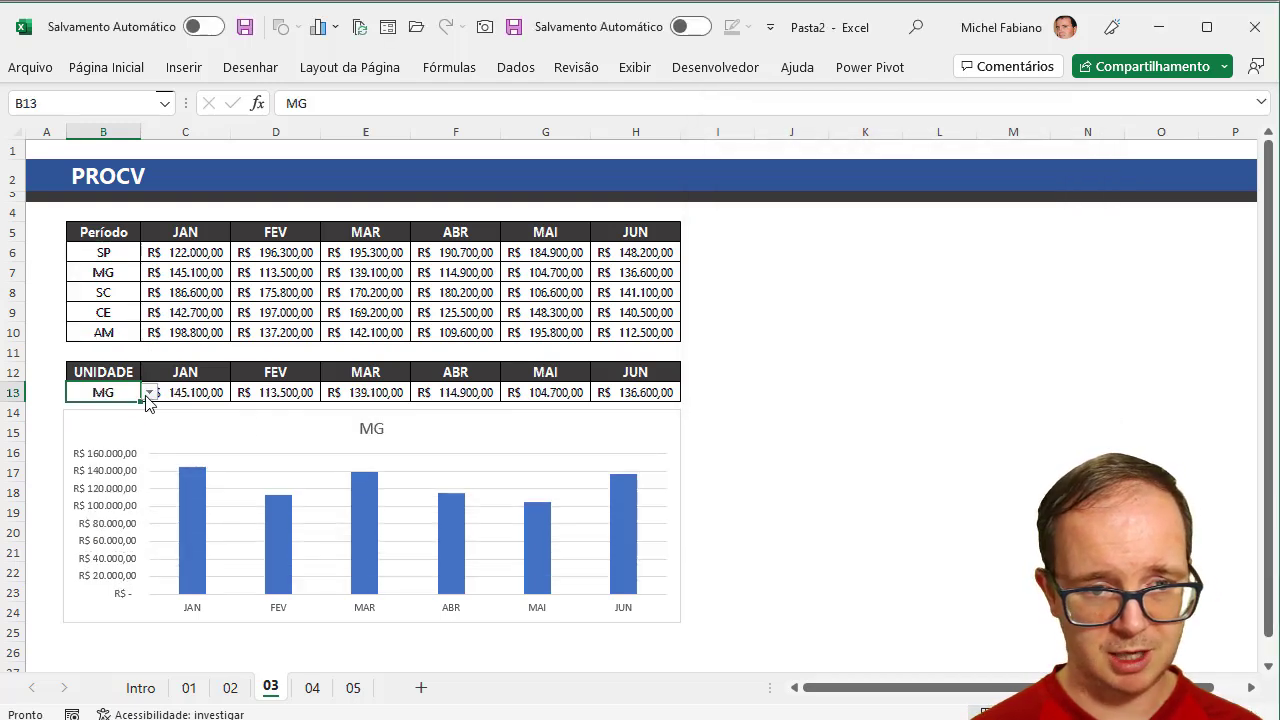
click(148, 393)
click(105, 466)
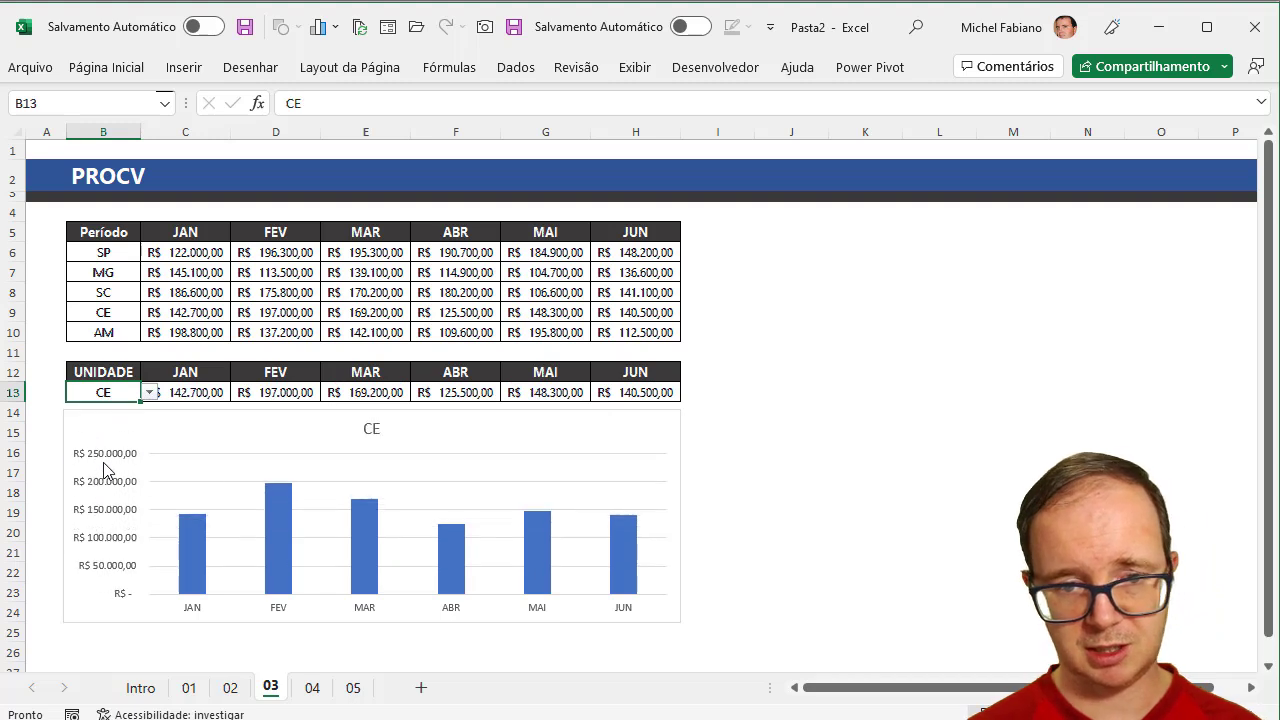
click(148, 393)
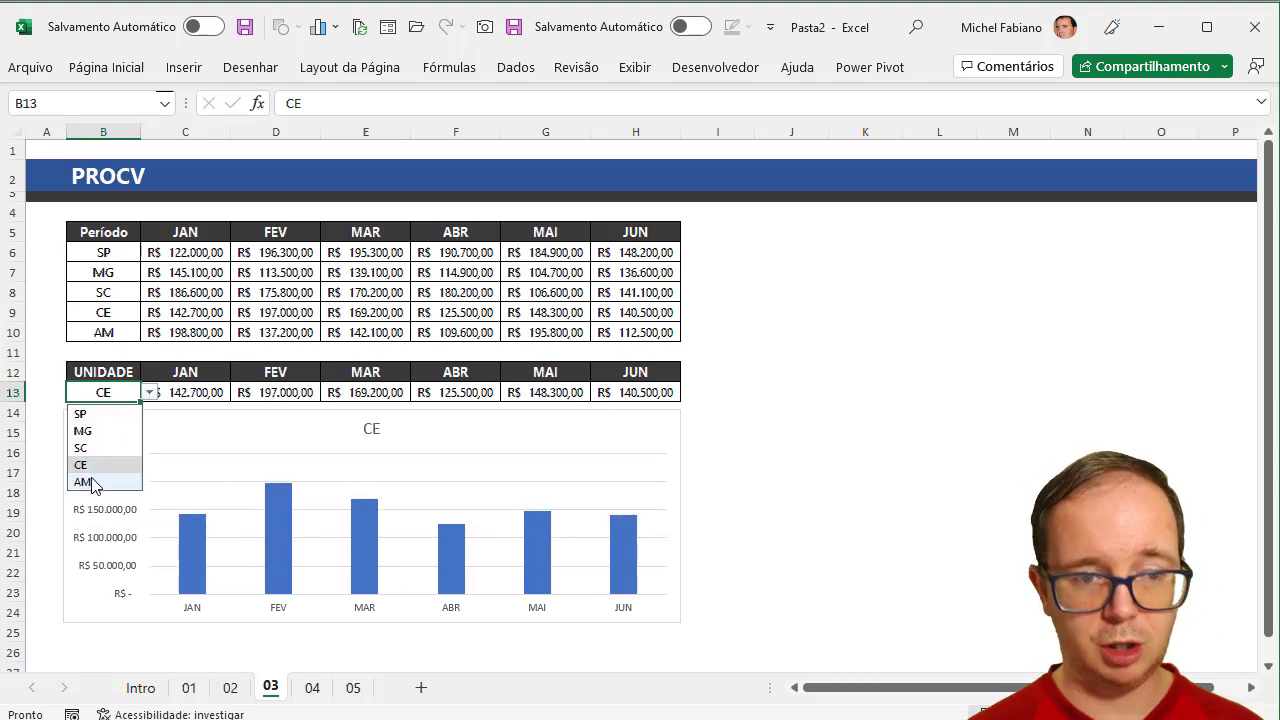
click(84, 482)
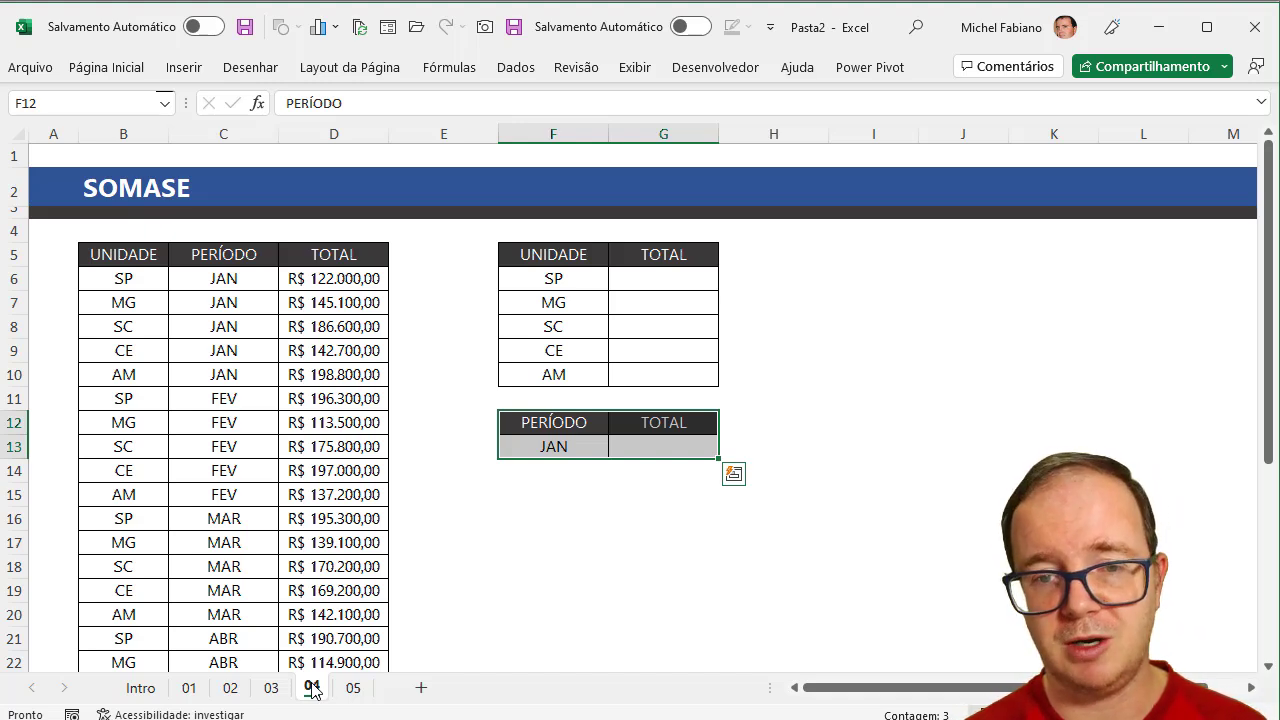
click(313, 688)
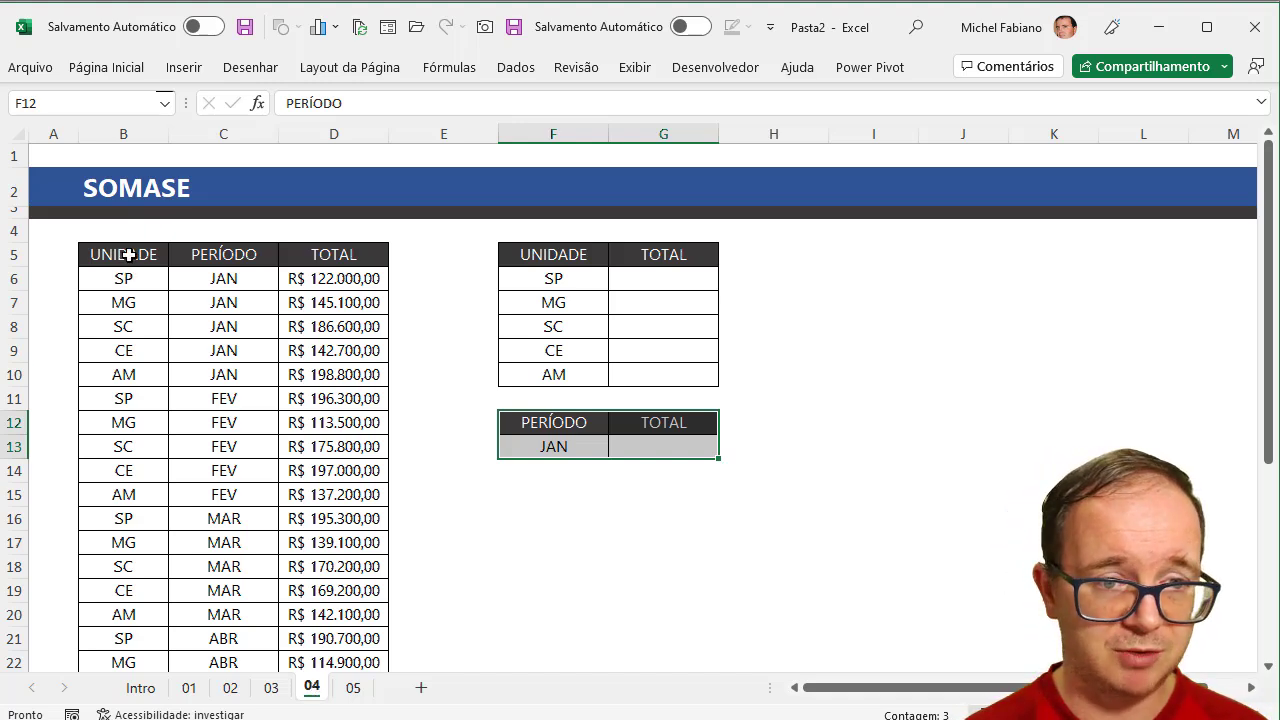
click(308, 591)
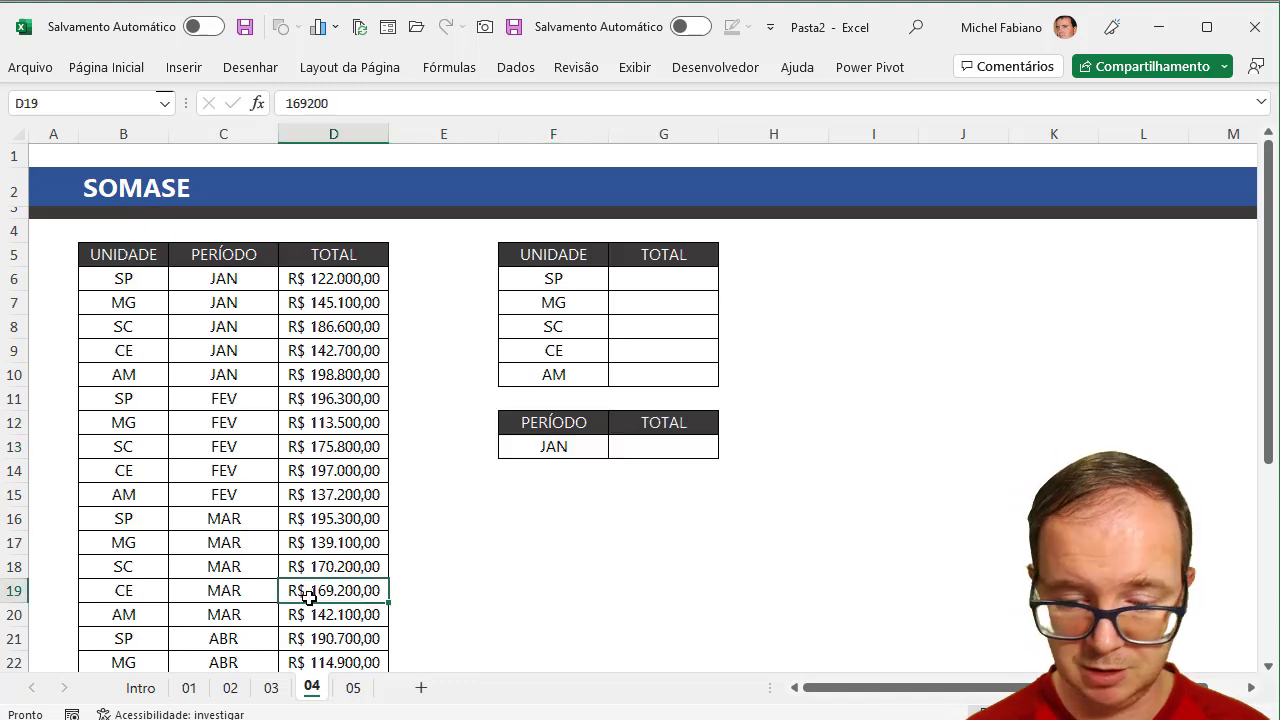
key(ctrl+Down)
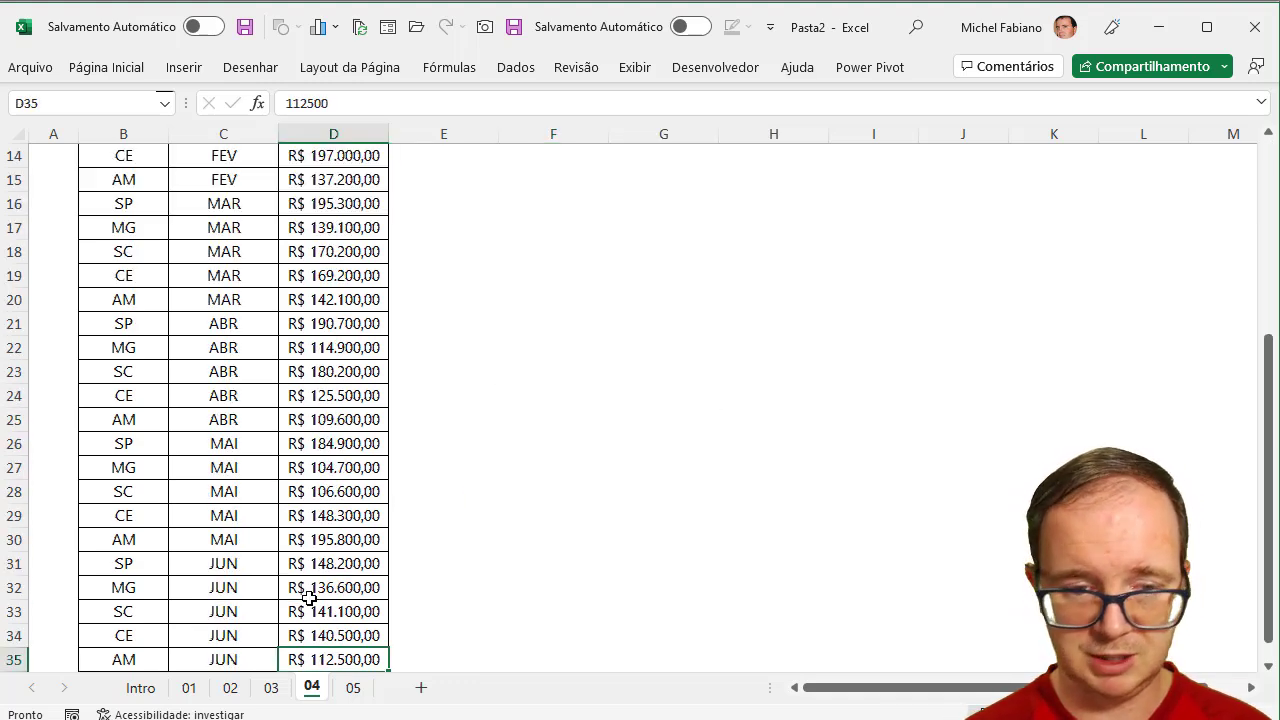
key(ctrl+Up)
key(ctrl+Up)
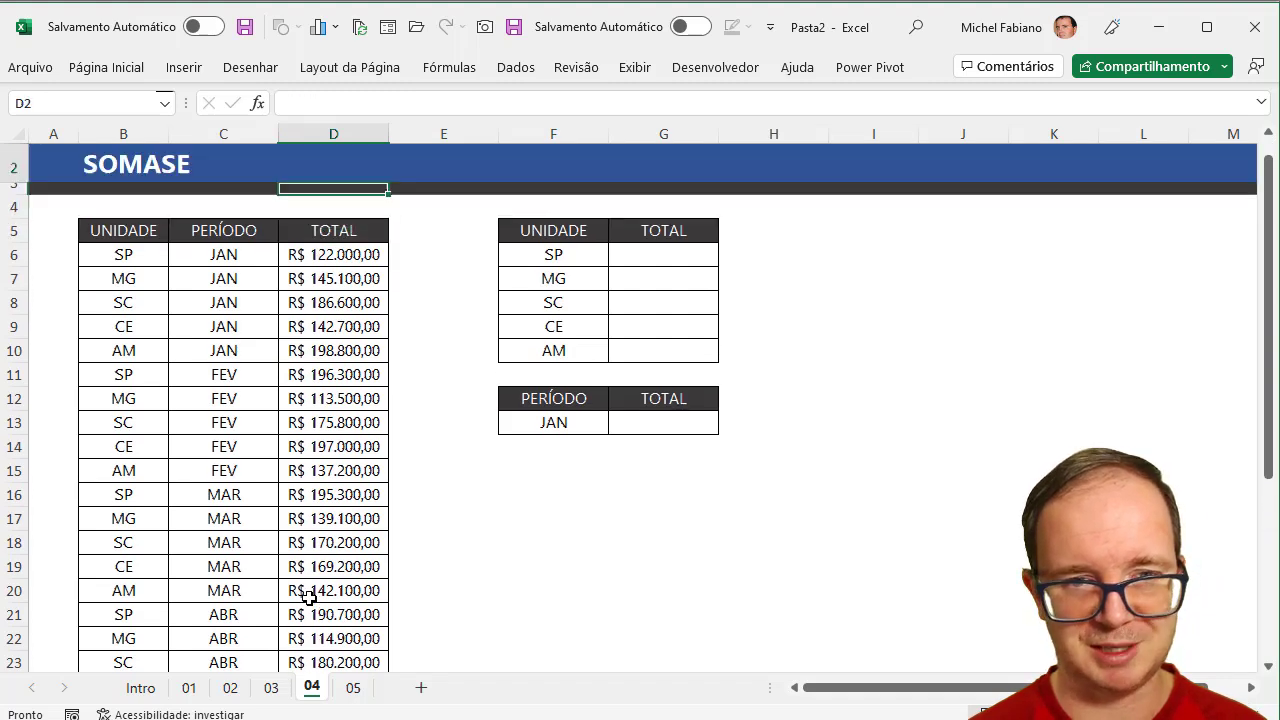
key(ctrl+Down)
key(ctrl+Right)
key(Right)
key(Down)
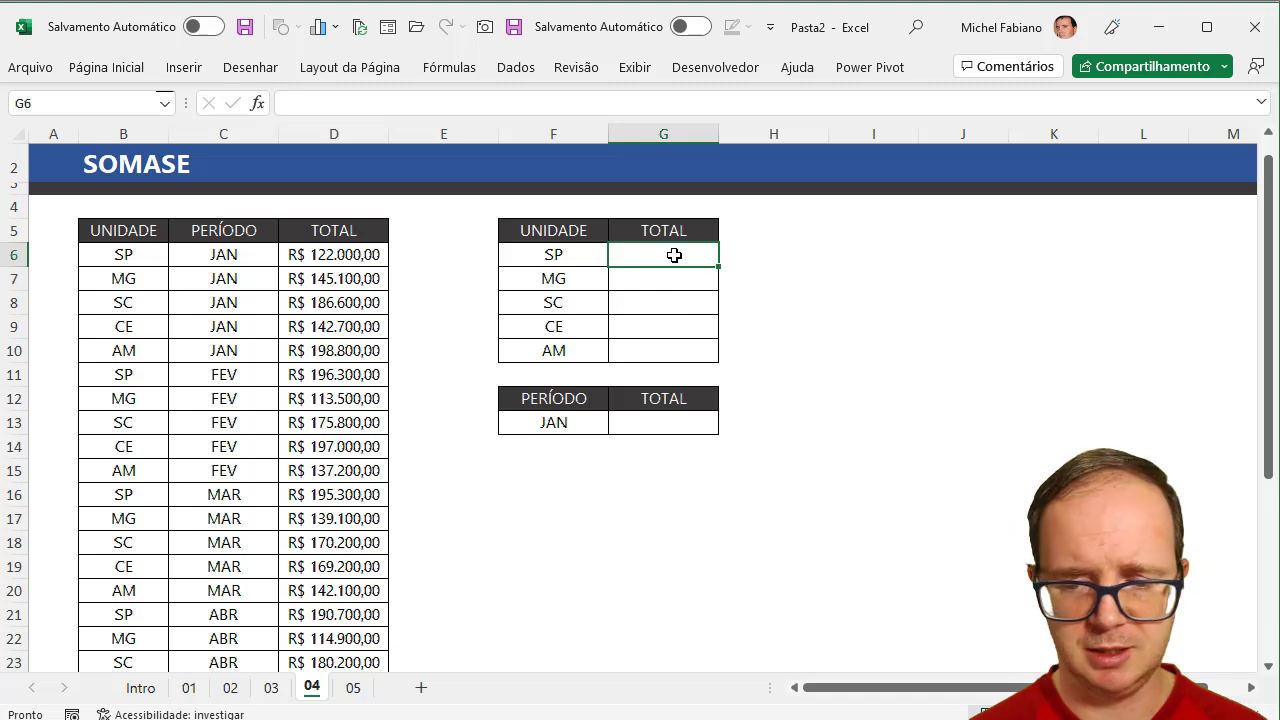
Step: Enter =SOMASE($B$5:$B$32;F6;$D$5:$D$30) in G6 for SP's total
text(=s)
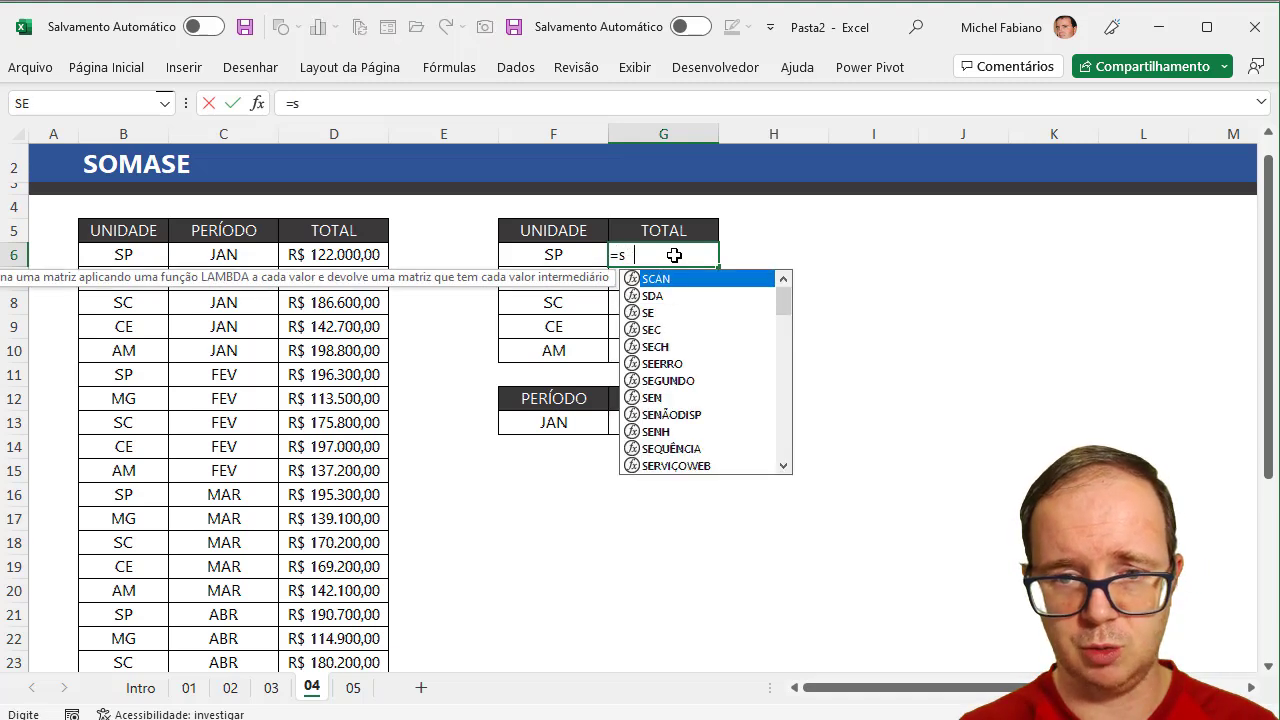
text(omase()
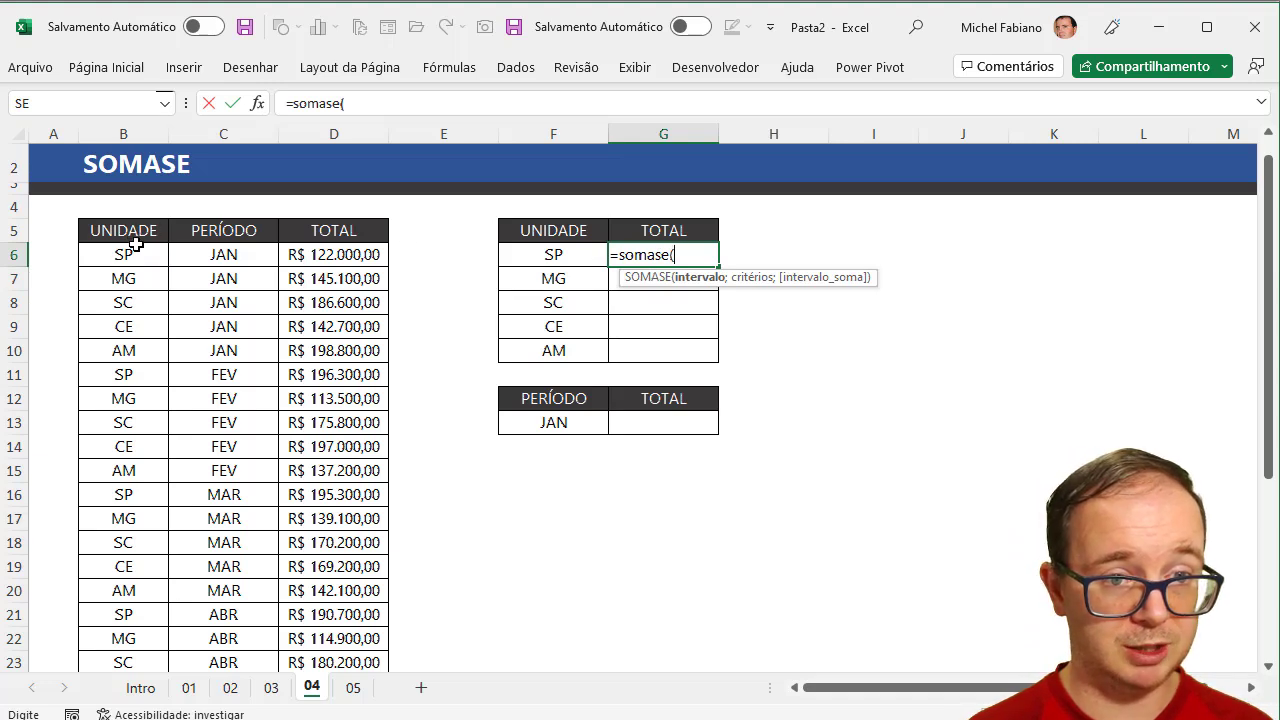
drag(140, 234, 137, 657)
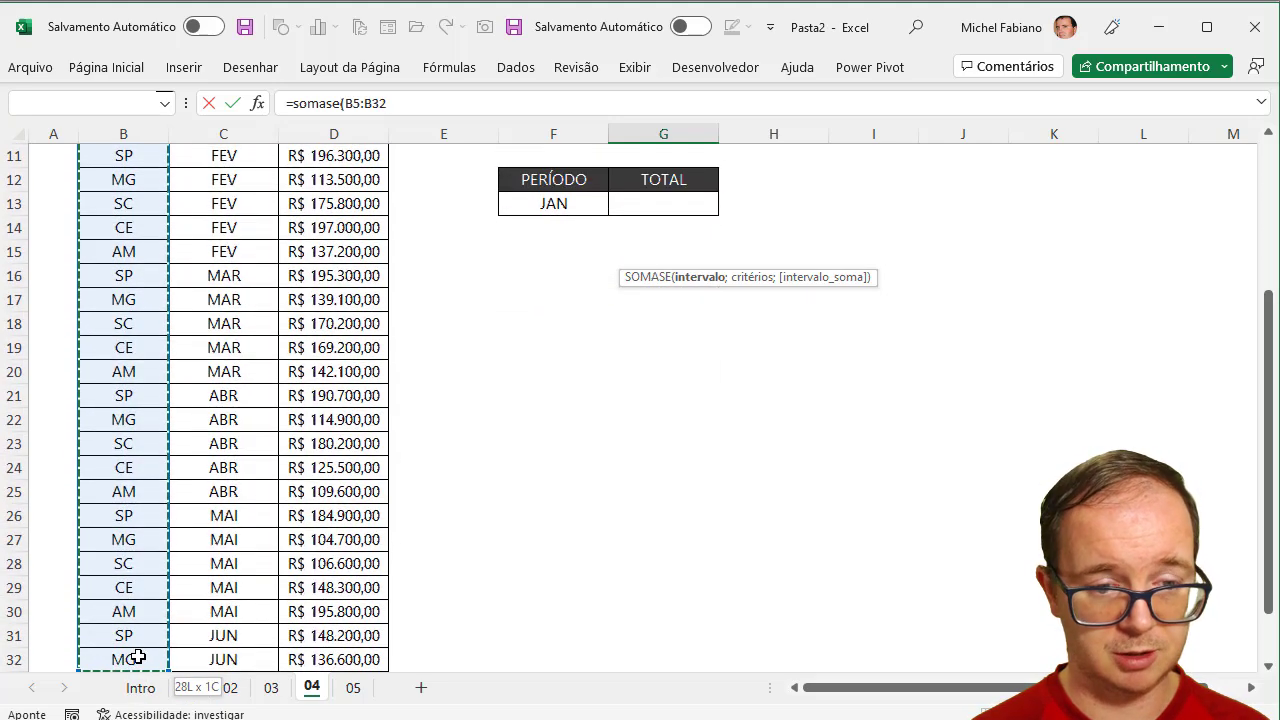
key(F4)
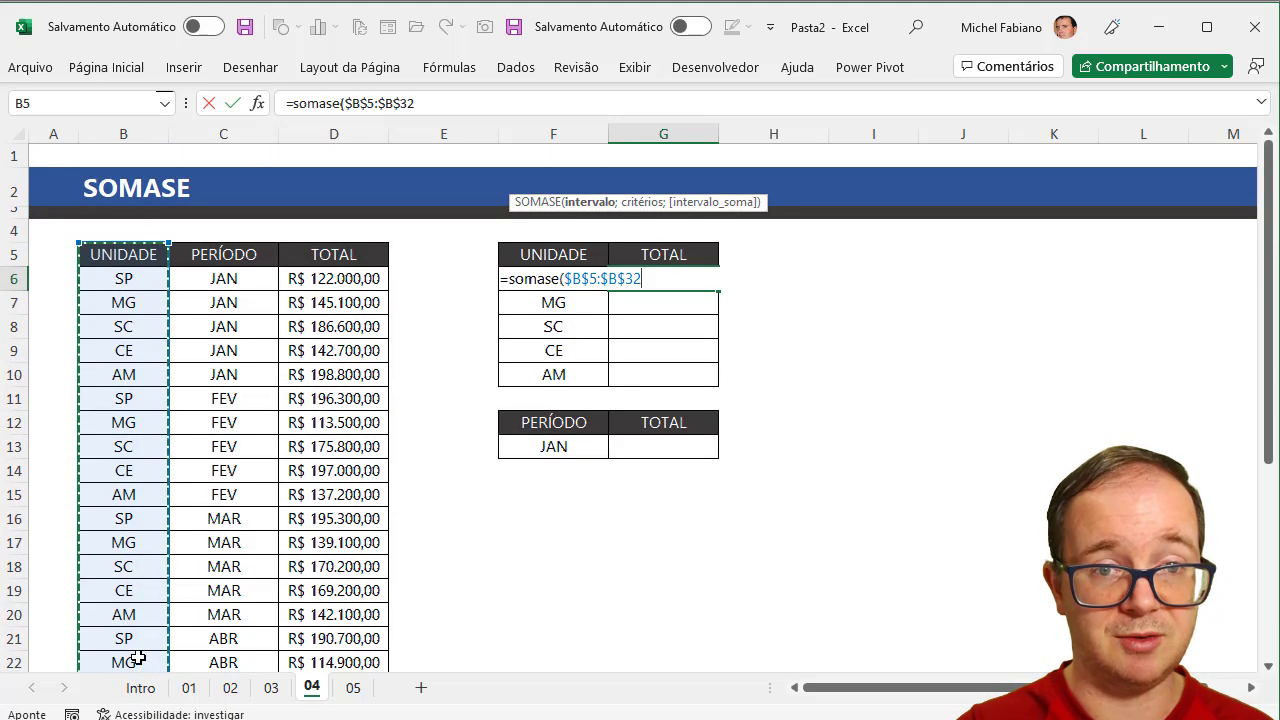
text(;)
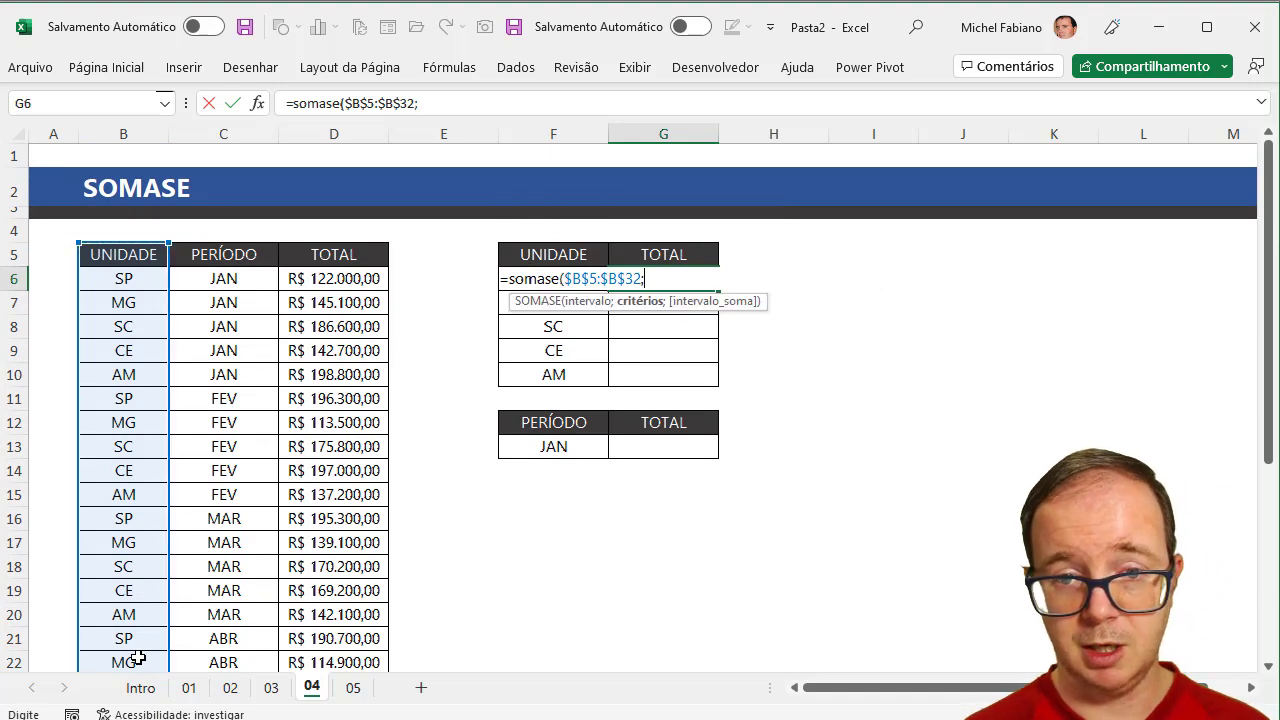
key(Right)
key(Left)
key(Left)
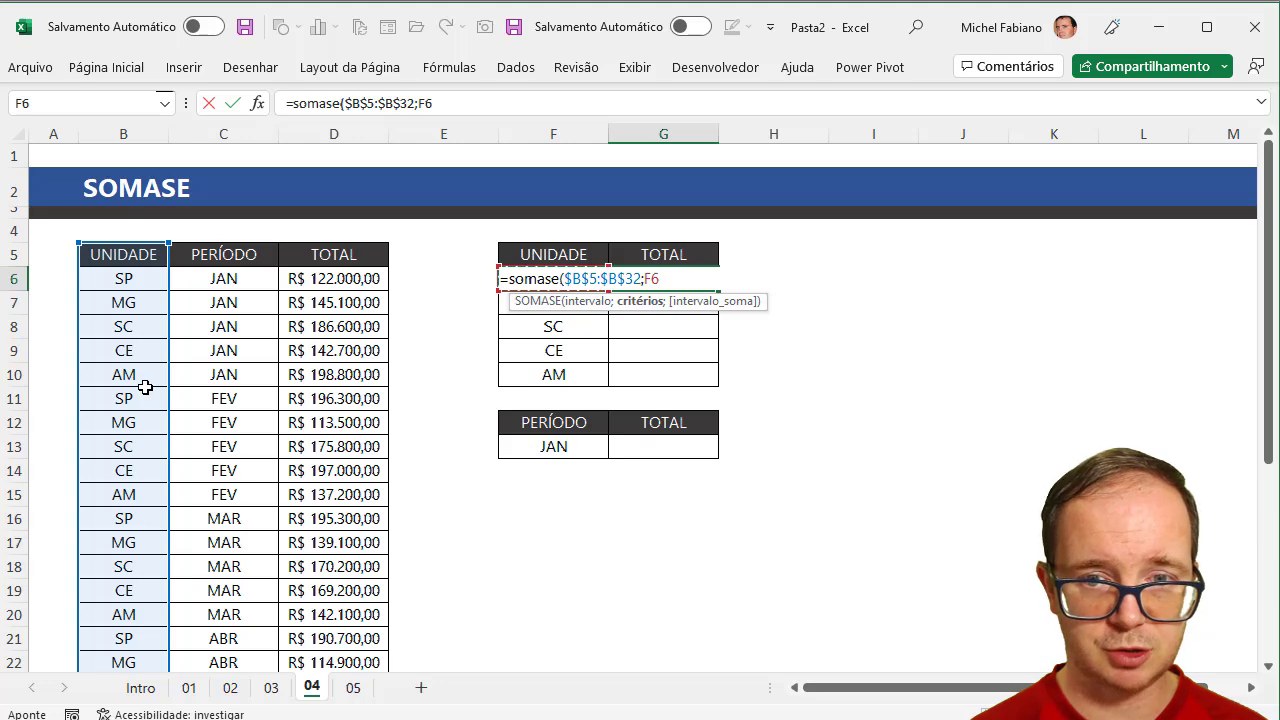
text(;)
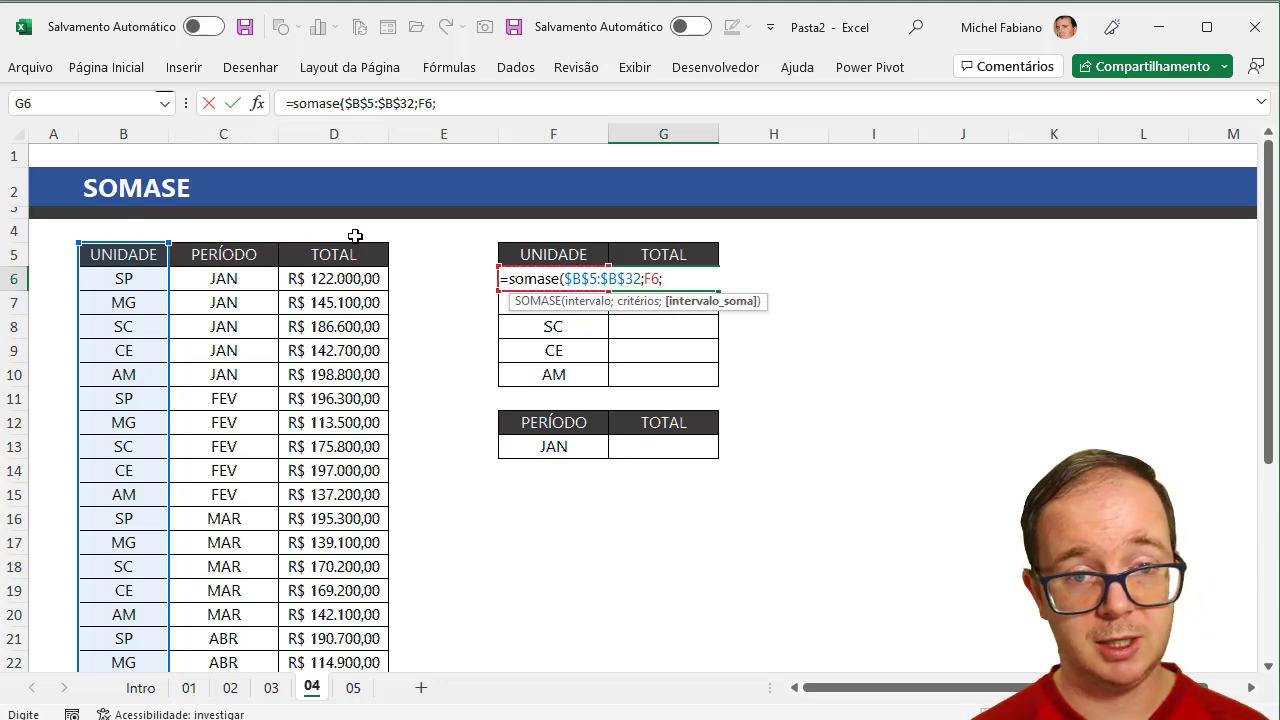
mouse_move(353, 255)
mouse_down()
mouse_move(322, 687)
mouse_move(327, 637)
mouse_move(324, 655)
mouse_up()
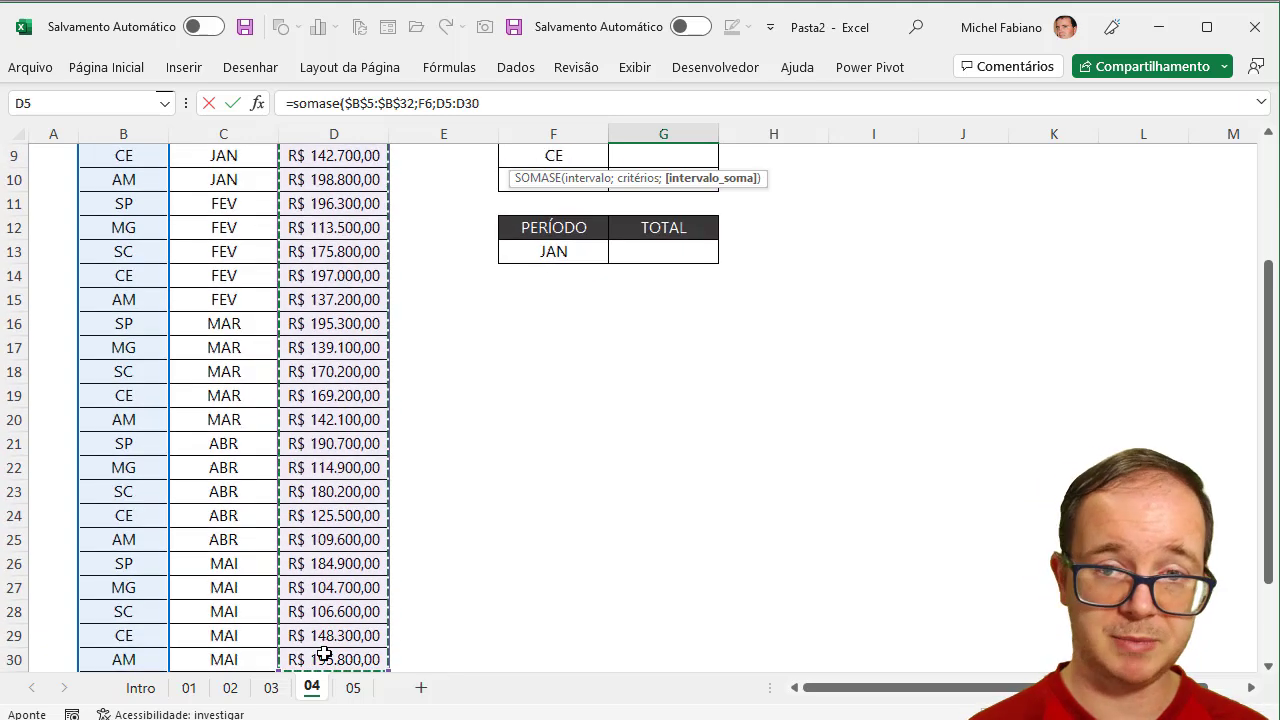
key(F4)
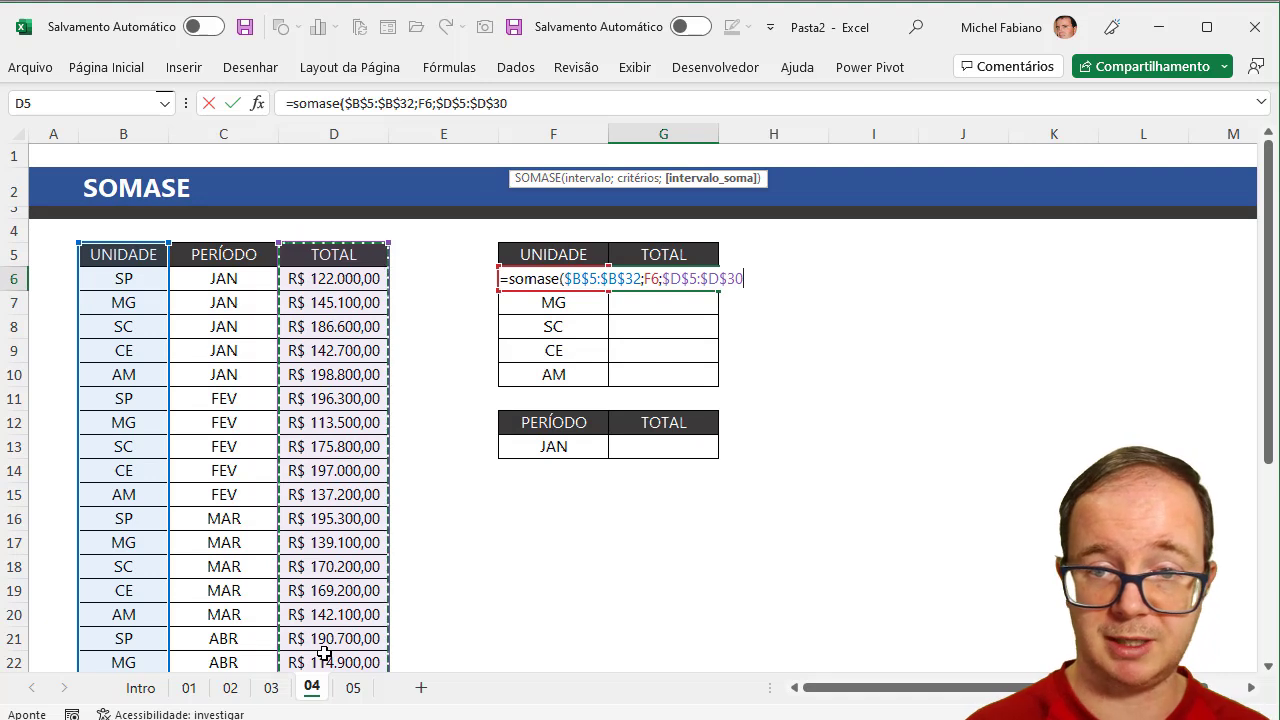
text())
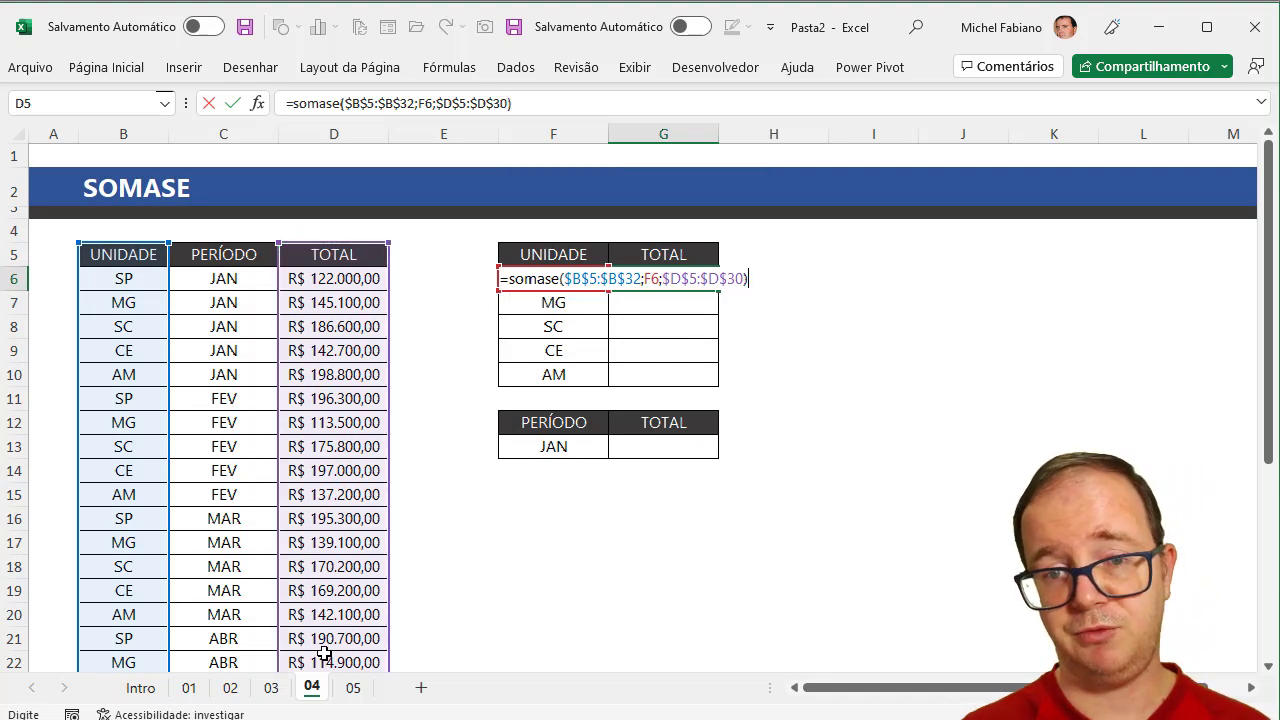
key(Return)
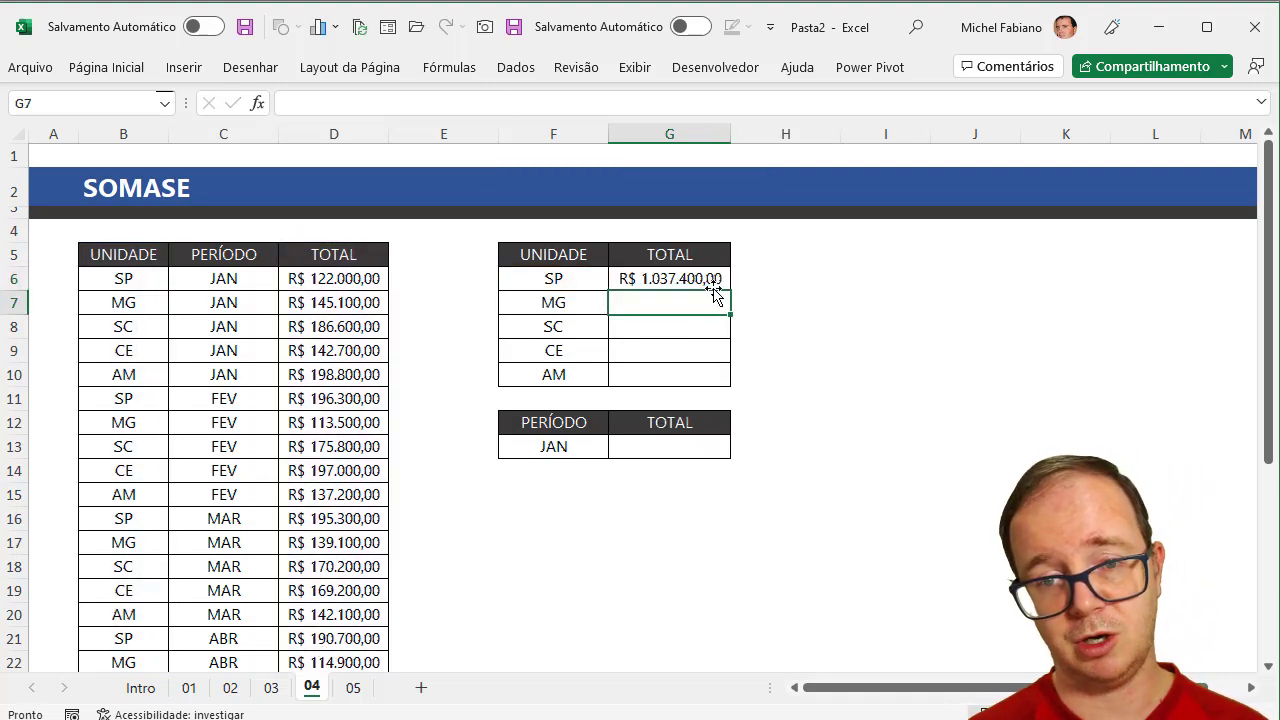
Step: Fill the SOMASE total down to G10 for MG, SC, CE and AM
click(714, 279)
drag(731, 290, 741, 383)
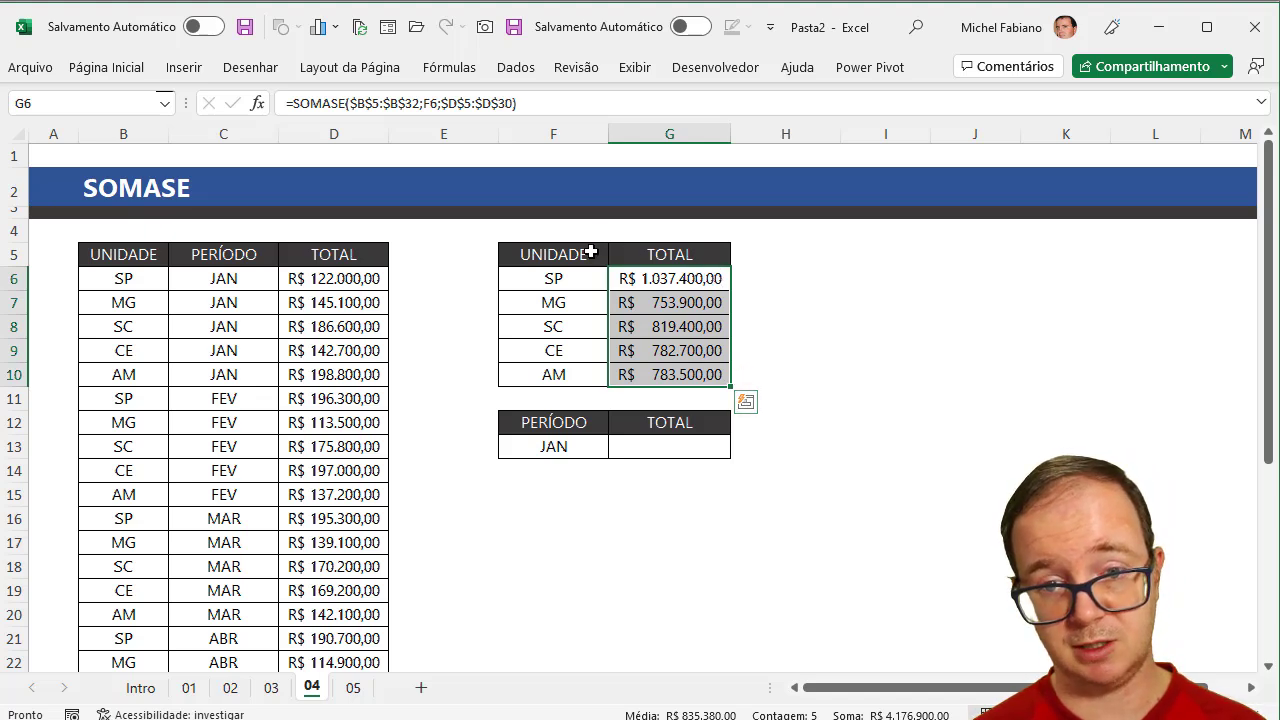
drag(591, 252, 694, 376)
Step: Insert a clustered bar chart of unit totals, delete its value axis, and place it beside the tables
click(190, 70)
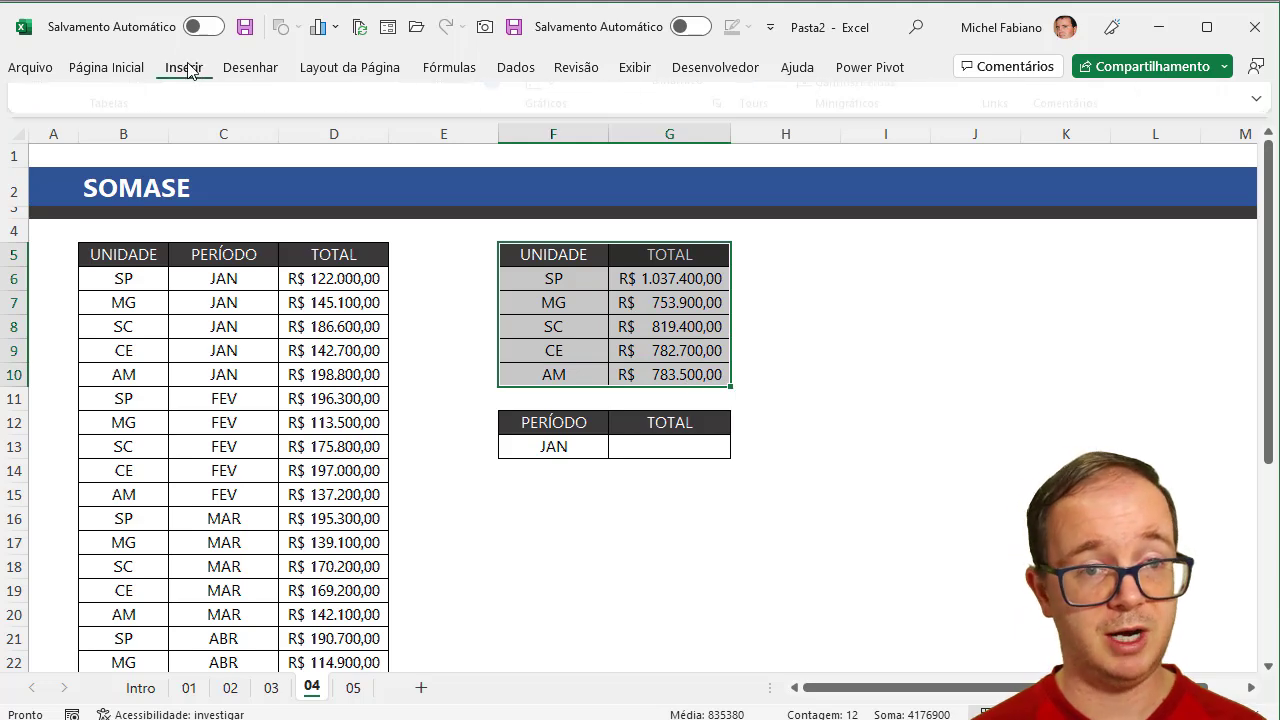
click(508, 98)
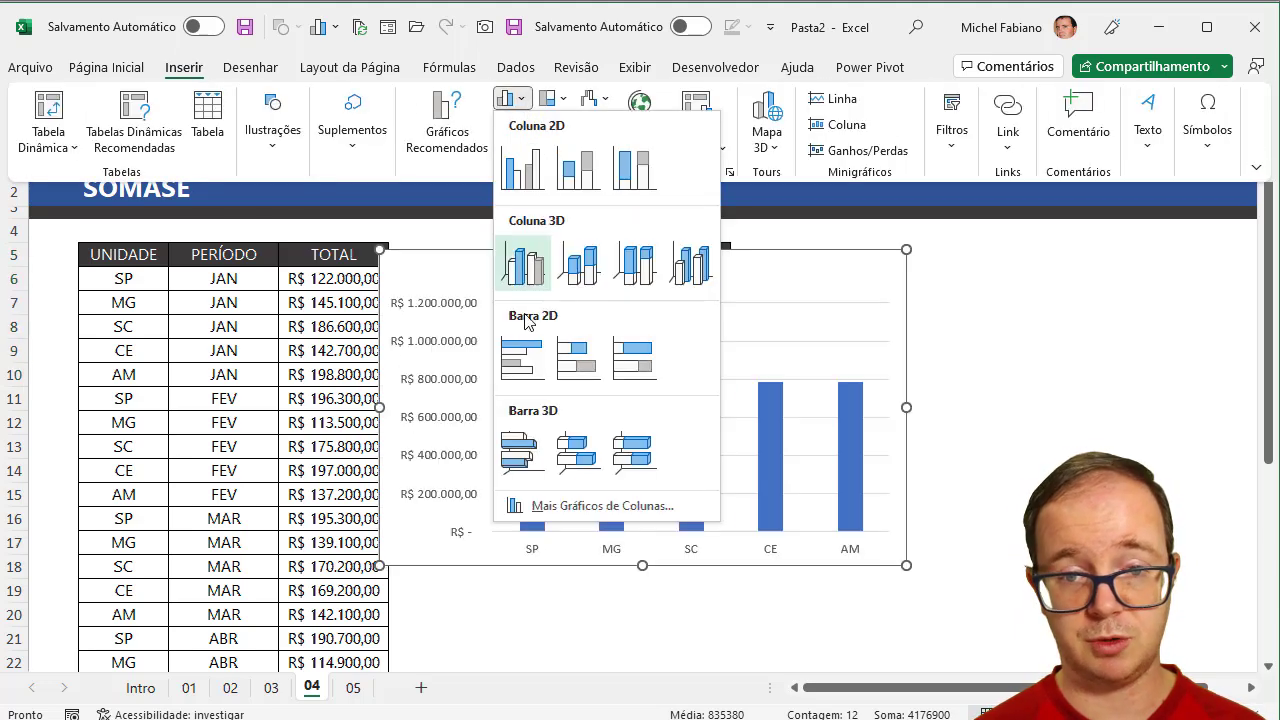
click(521, 358)
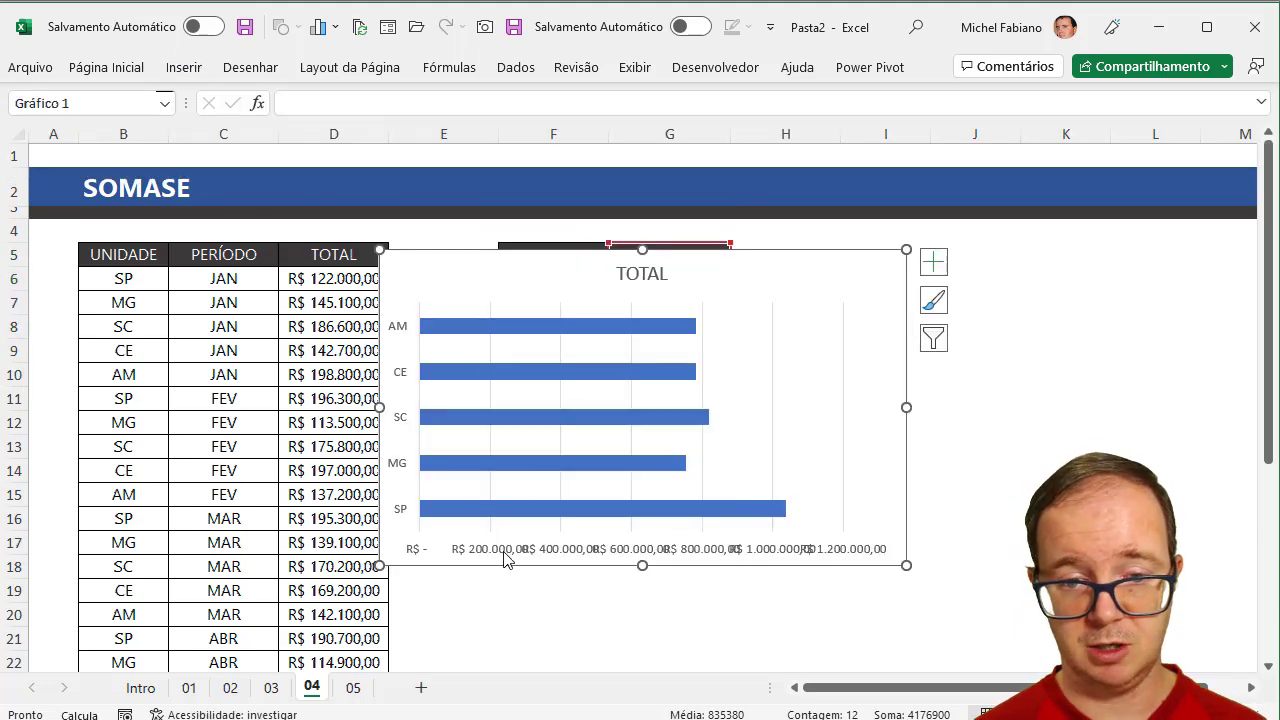
click(504, 555)
key(Delete)
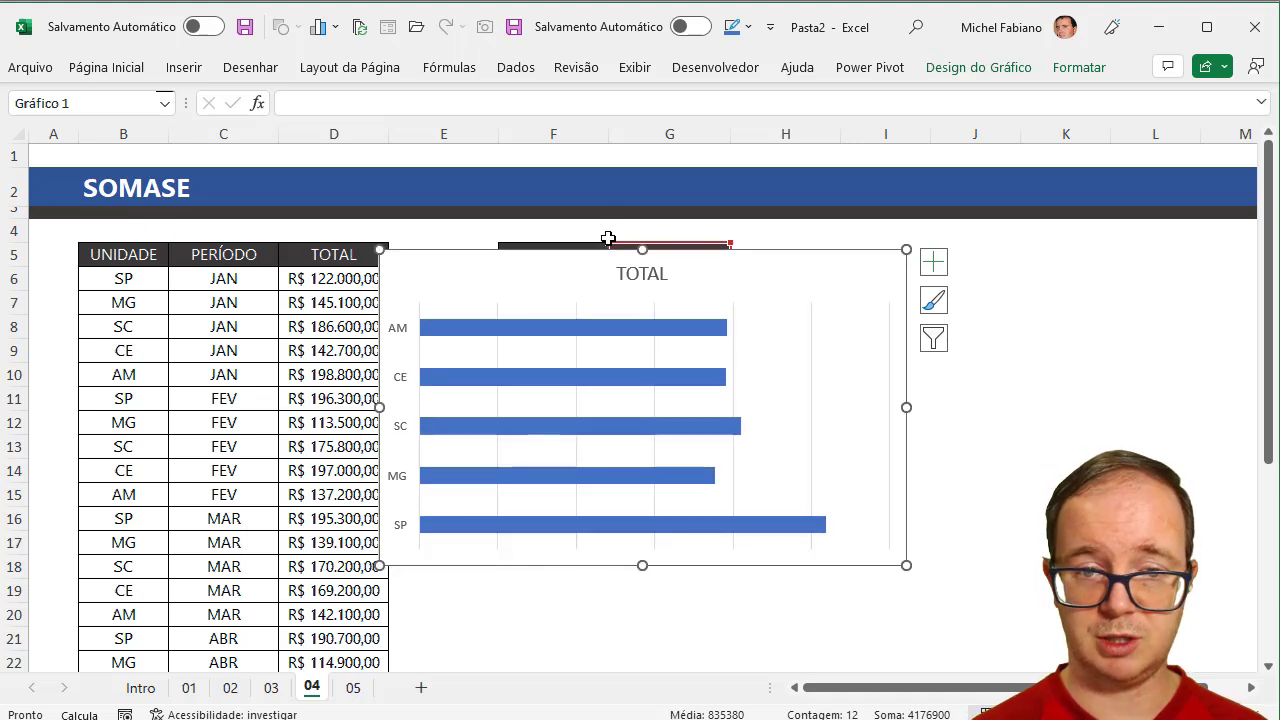
drag(580, 251, 883, 228)
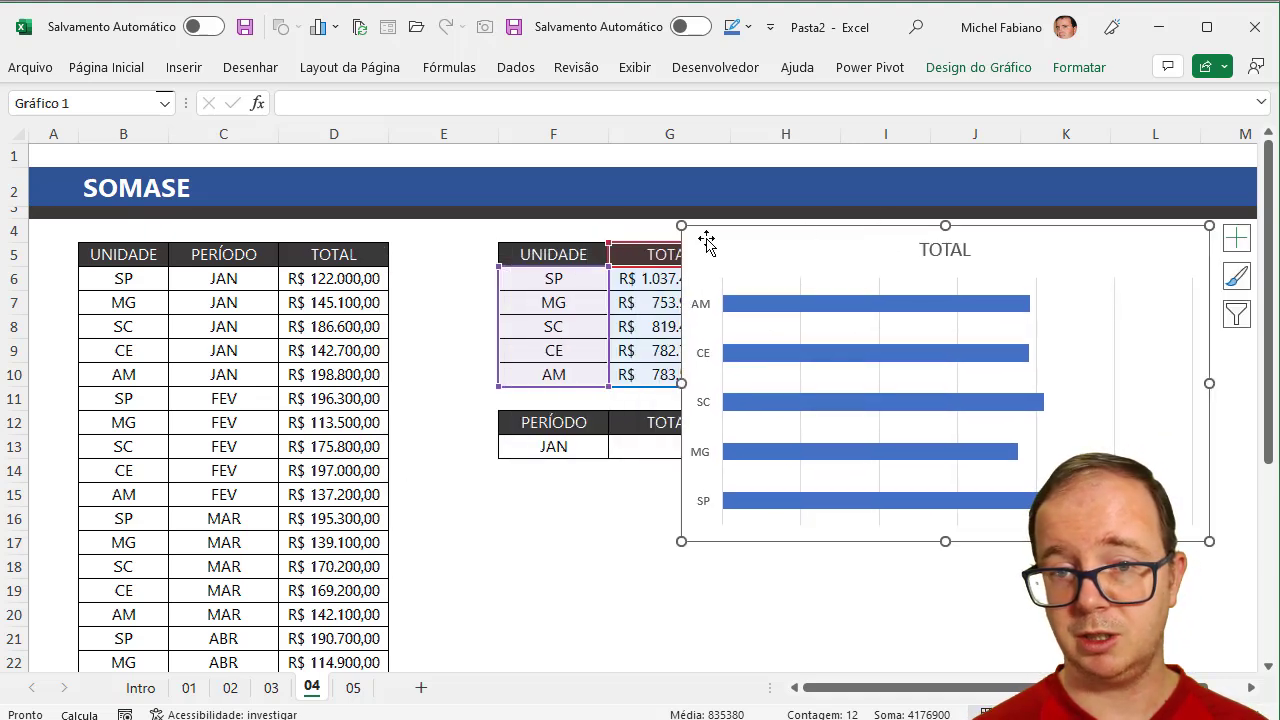
mouse_move(681, 227)
mouse_down()
mouse_move(820, 290)
mouse_move(847, 237)
mouse_up()
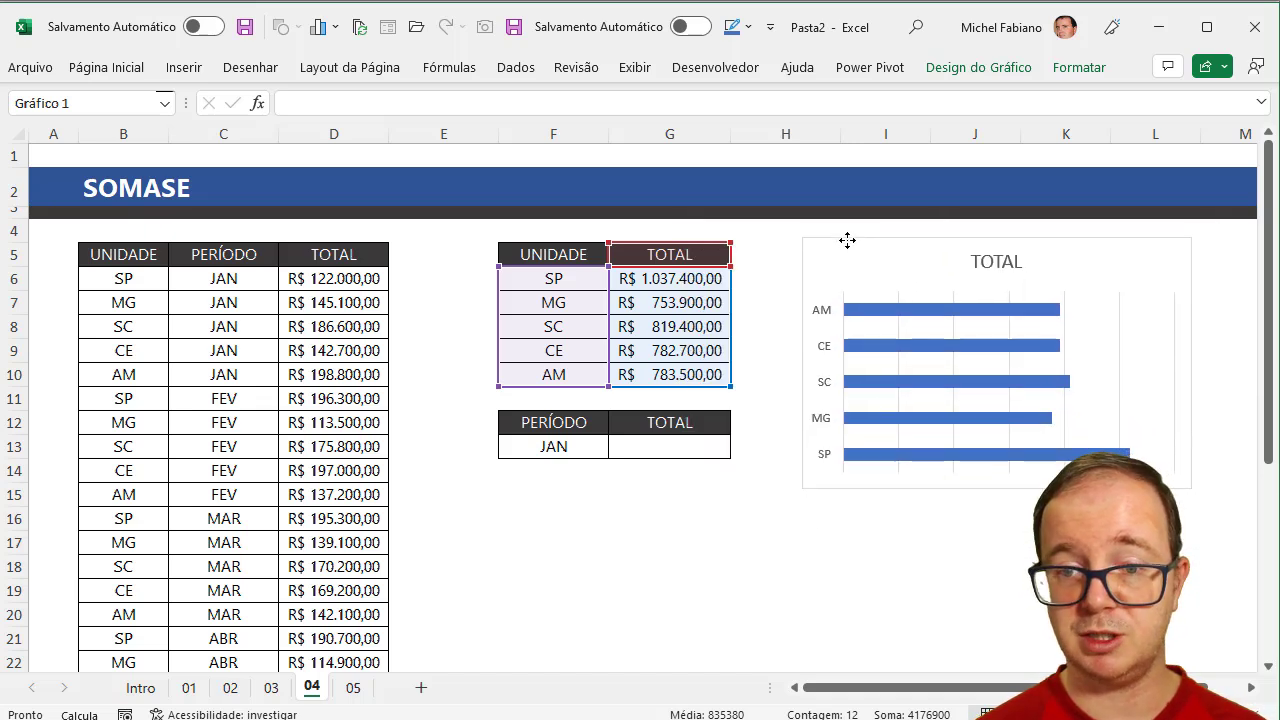
click(654, 443)
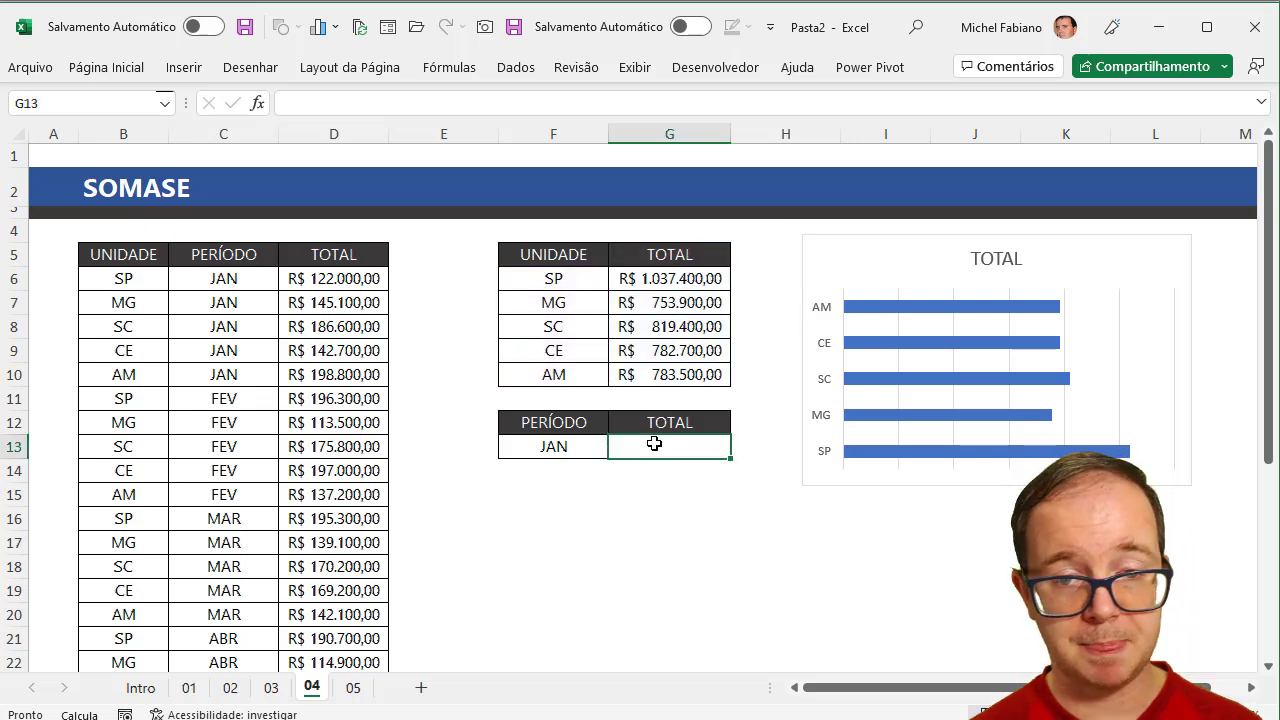
Step: Add data validation to F13 allowing a list of months JAN;FEV;MAR;ABR;MAI;JUN
click(580, 455)
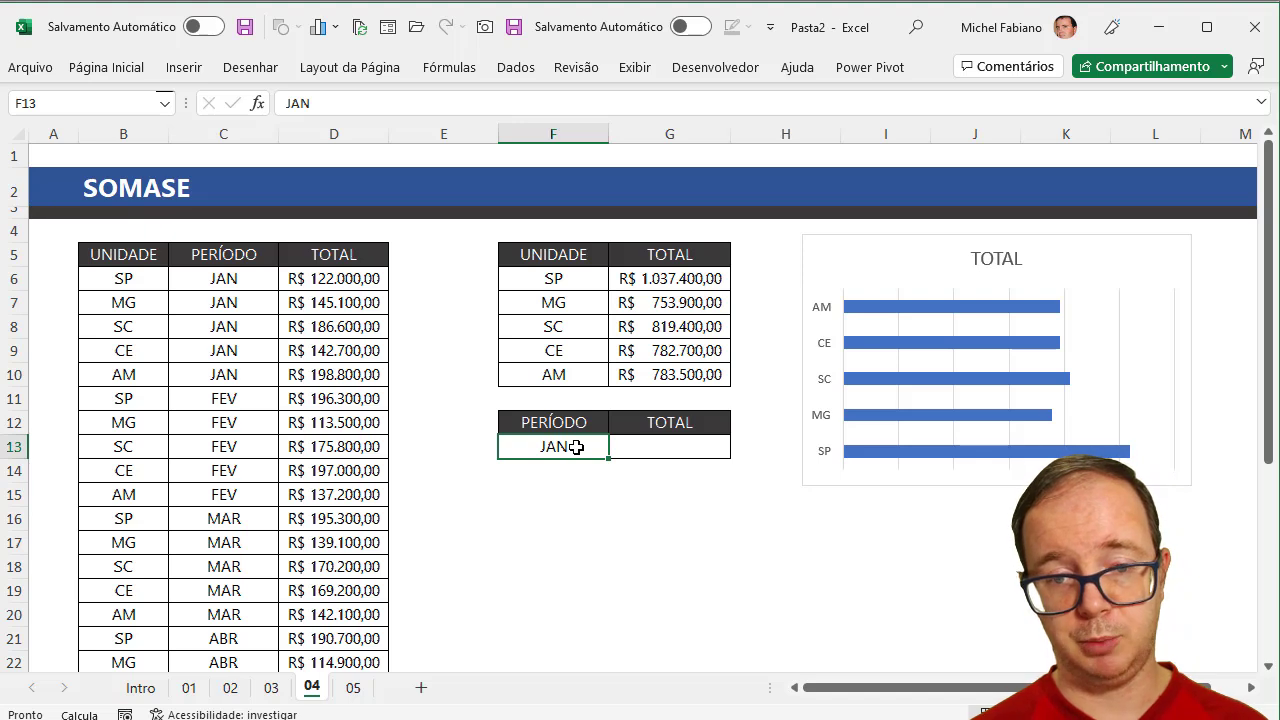
click(520, 70)
click(811, 152)
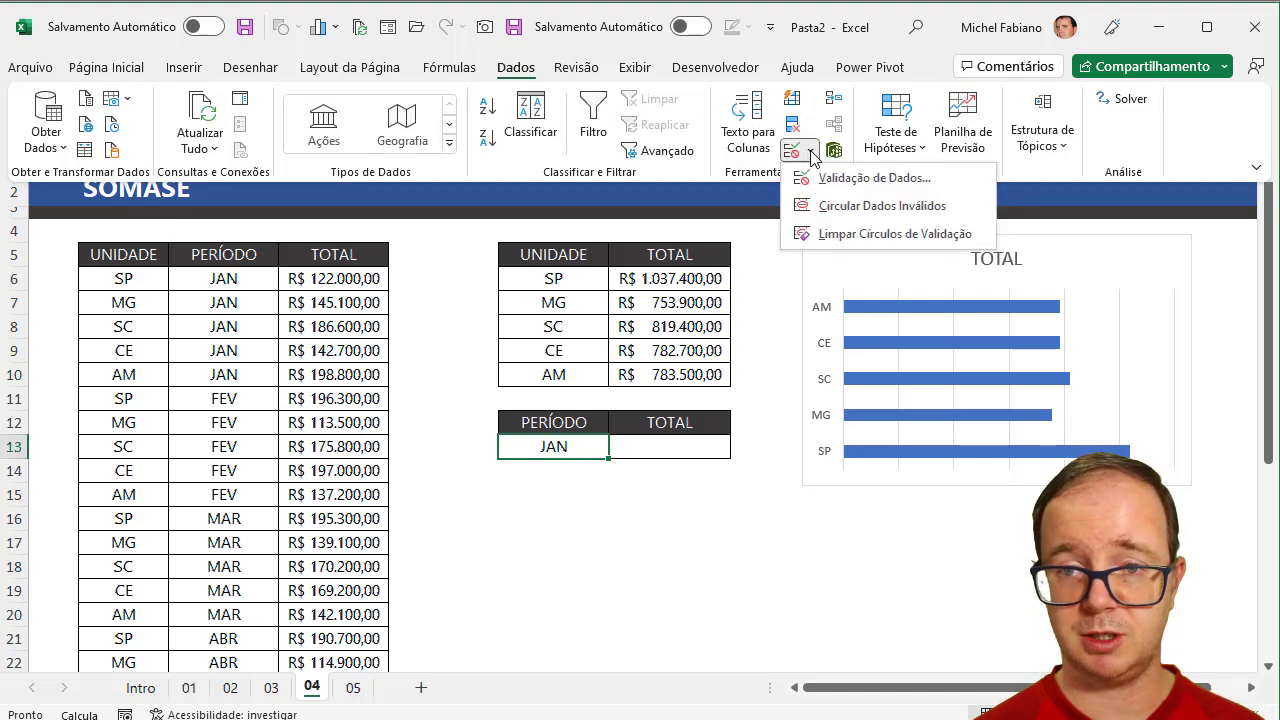
click(828, 178)
click(835, 209)
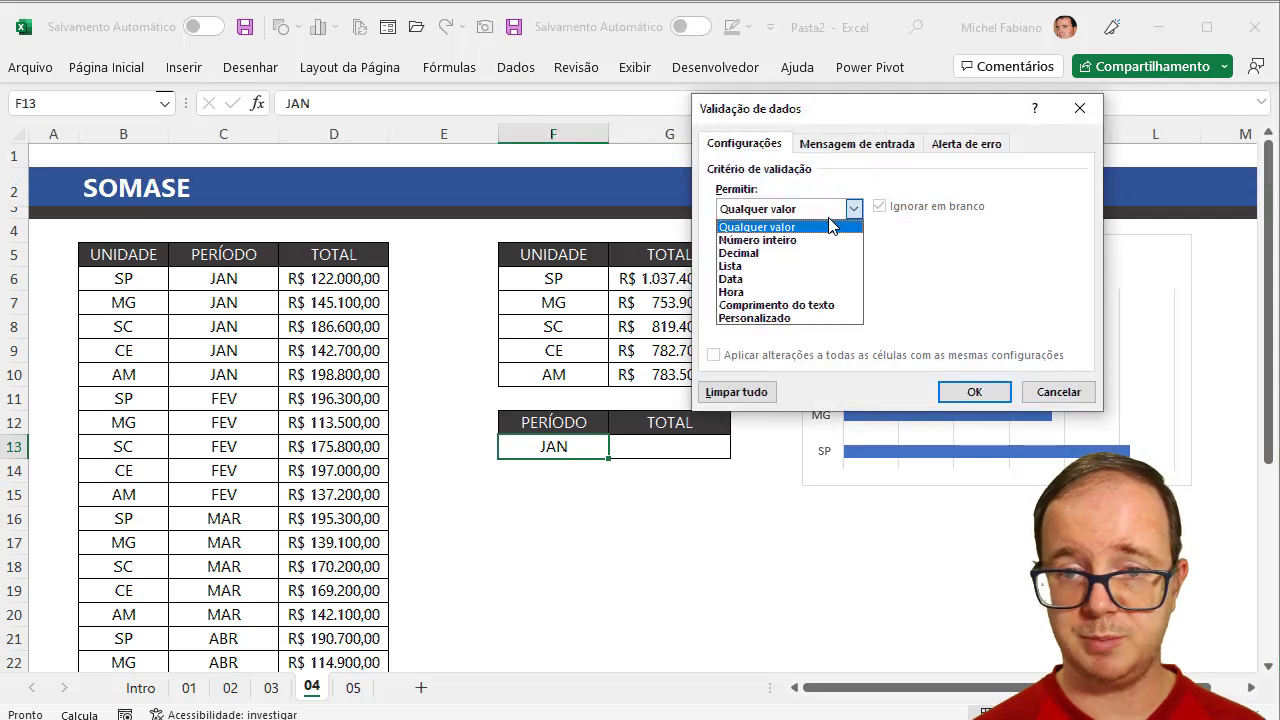
click(790, 275)
click(830, 209)
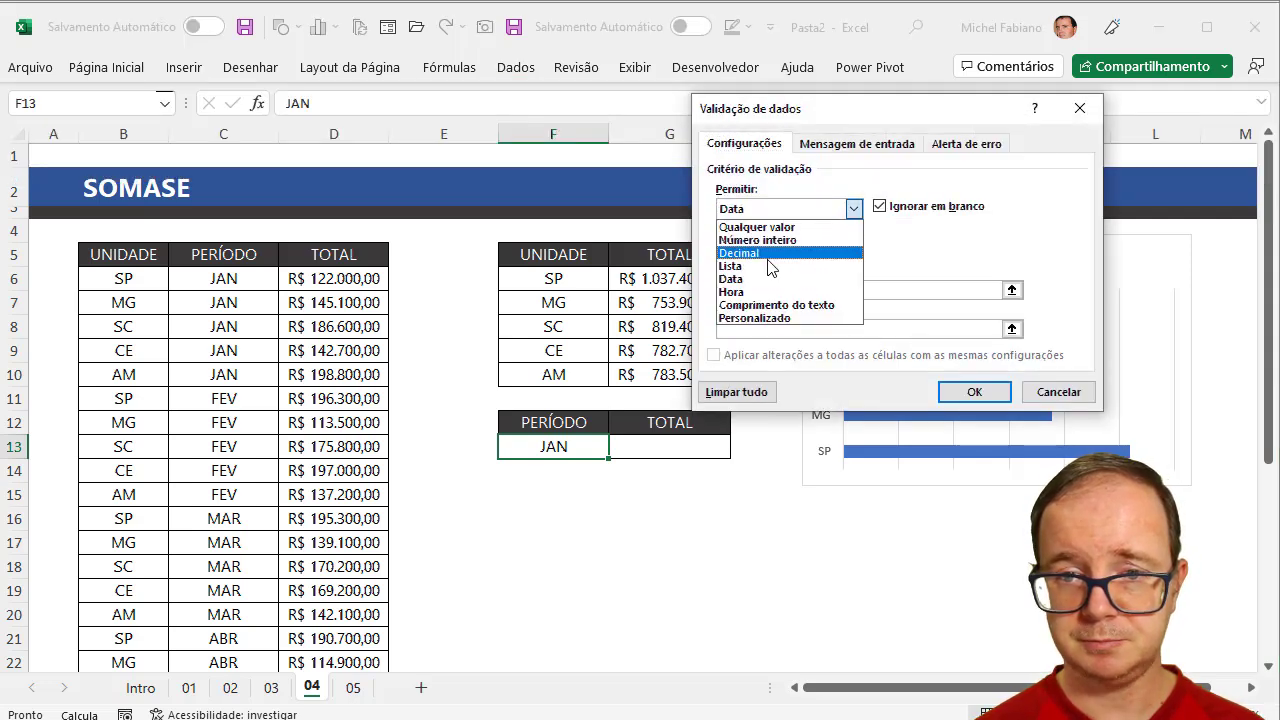
click(770, 265)
click(771, 290)
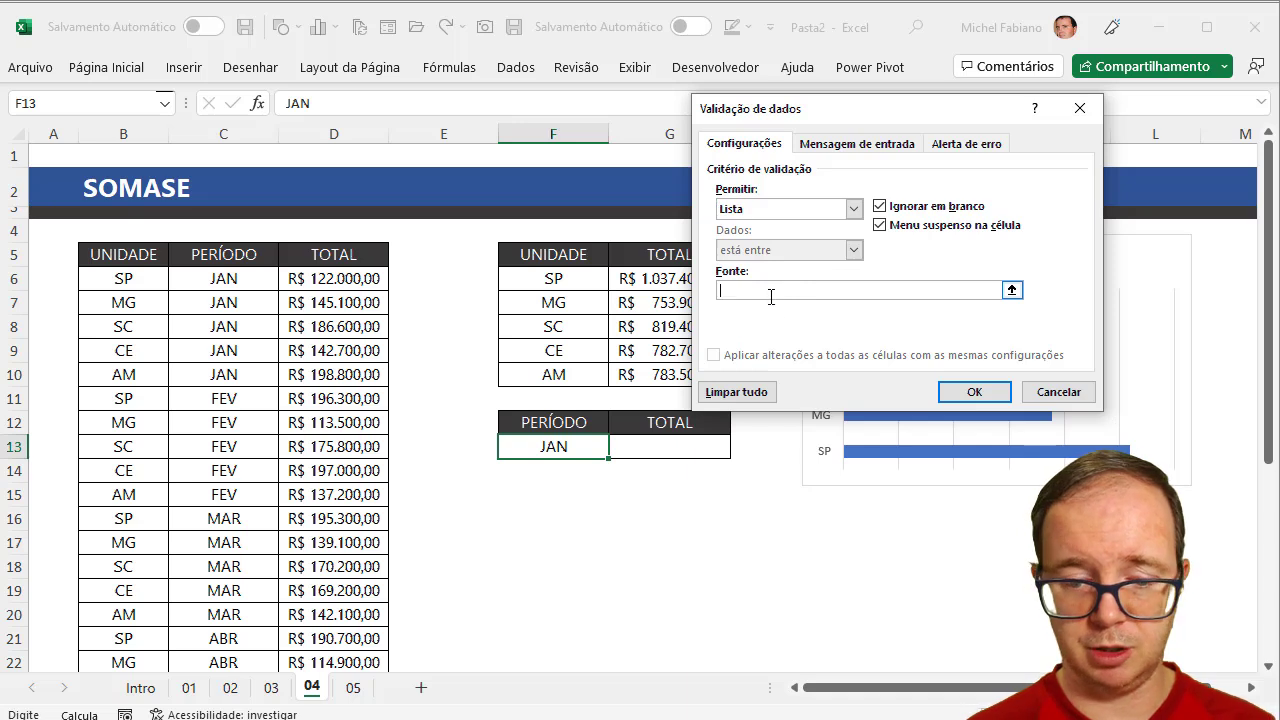
text(ja)
key(BackSpace)
key(BackSpace)
key(Caps_Lock)
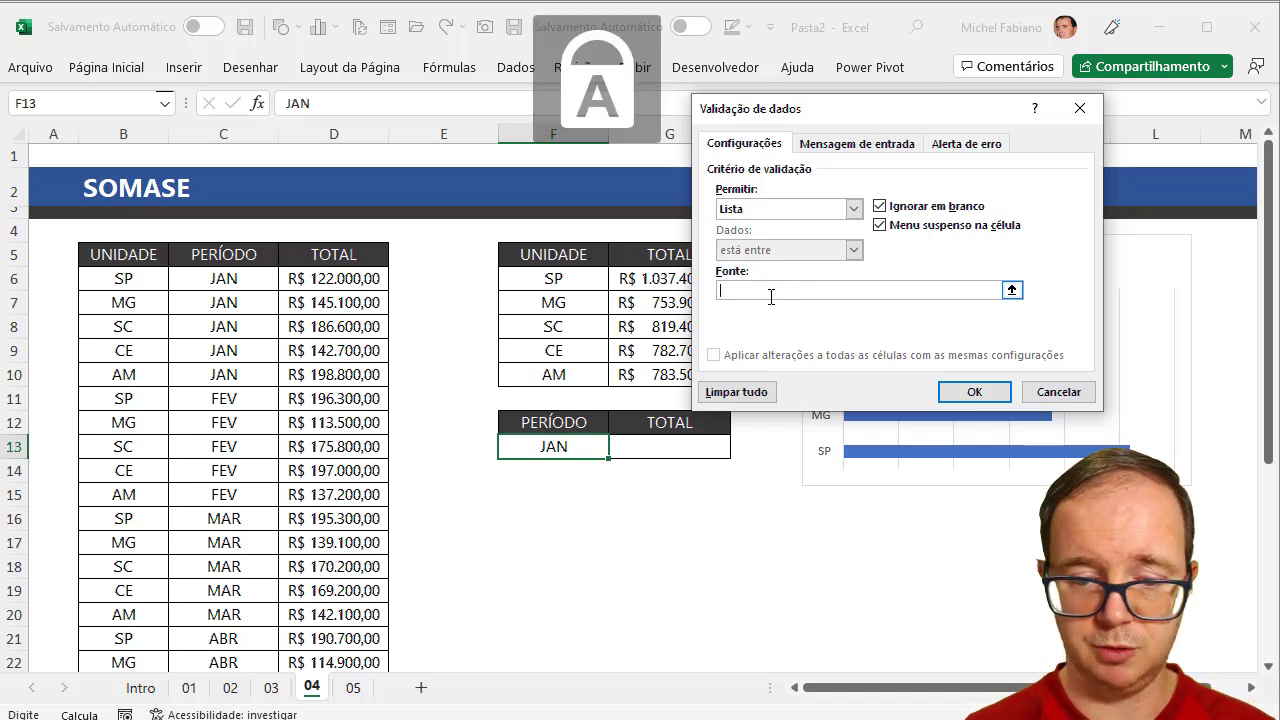
text(JAN;FEV;MAR;ABR;MAI;JUN)
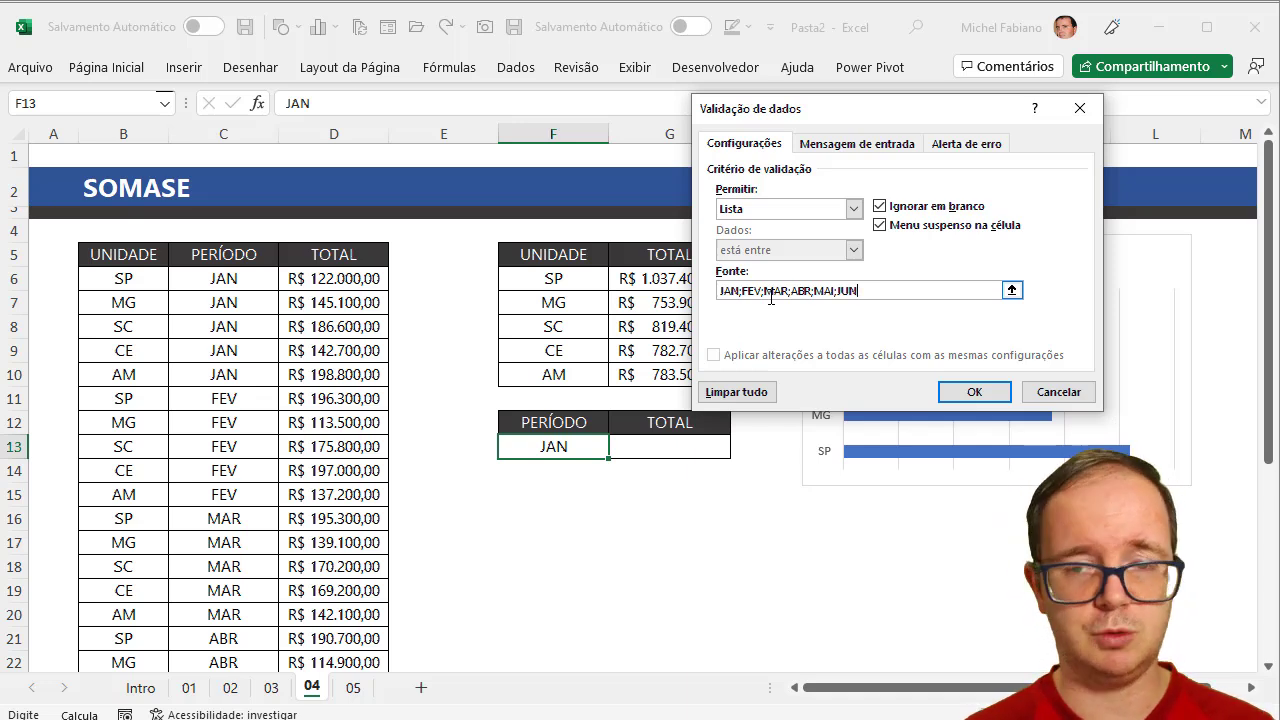
click(993, 394)
Step: Pick ABR as the period from F13's dropdown
click(617, 449)
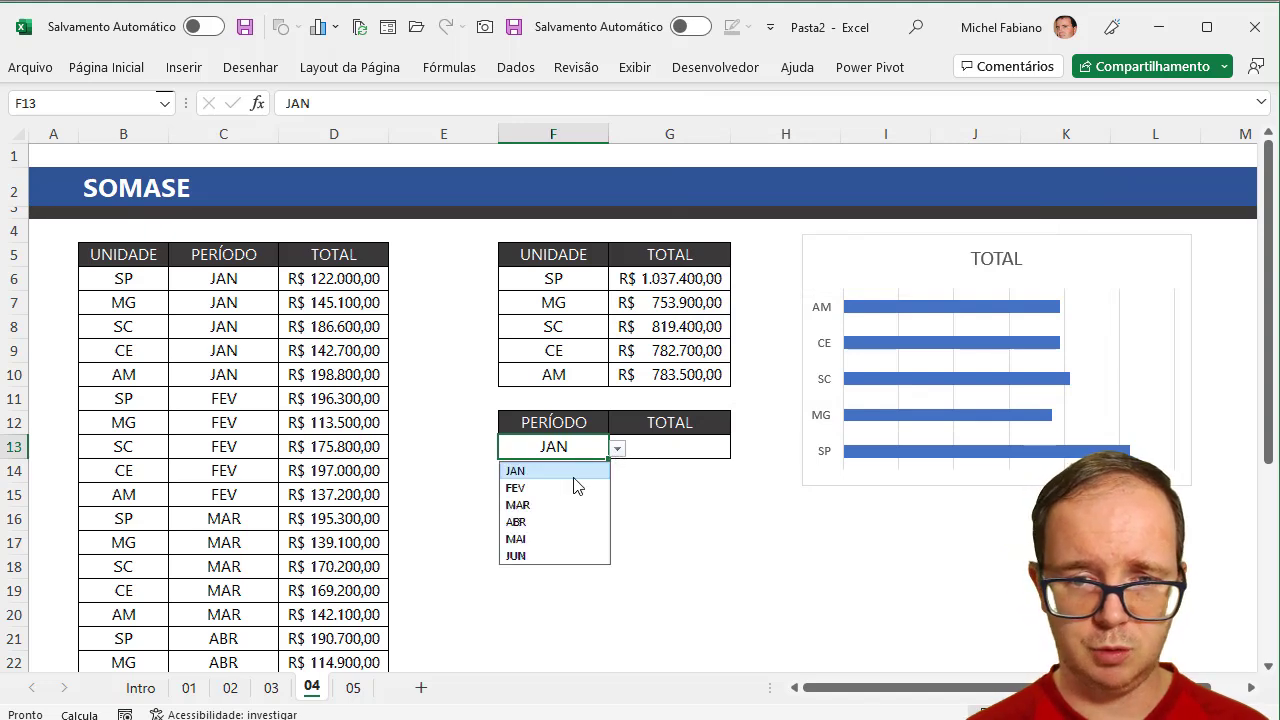
click(557, 490)
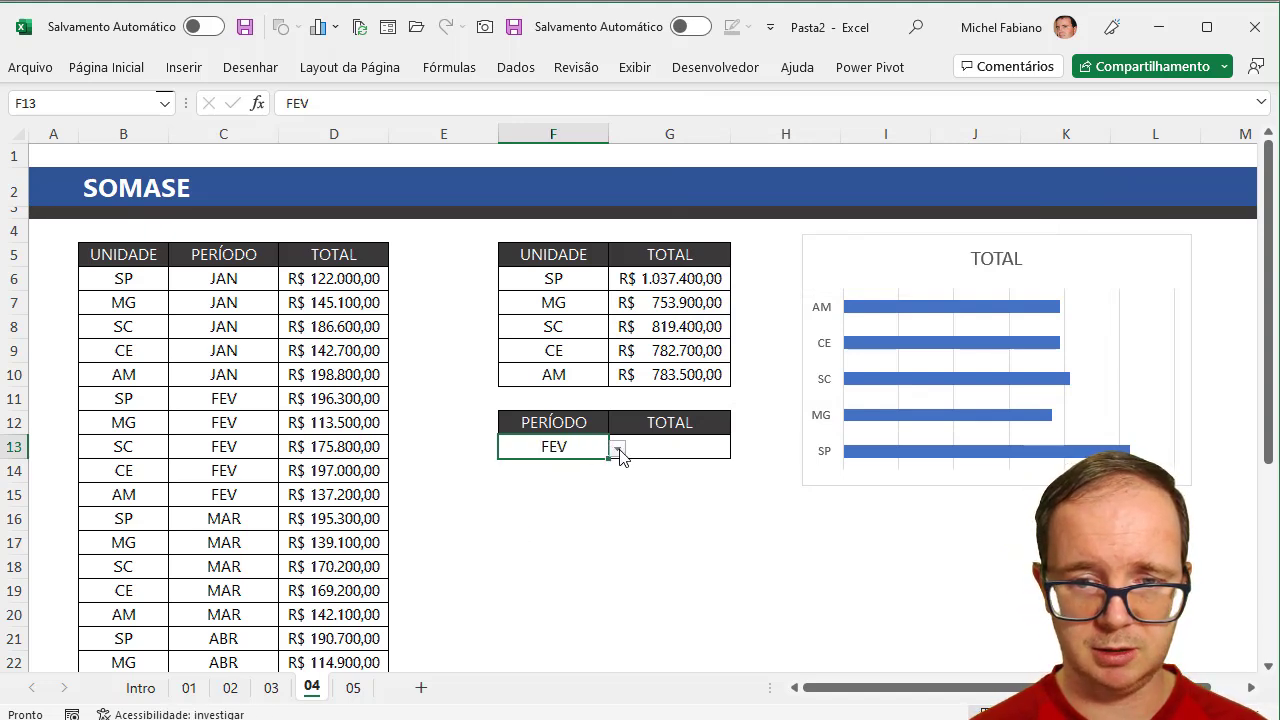
click(617, 449)
click(551, 524)
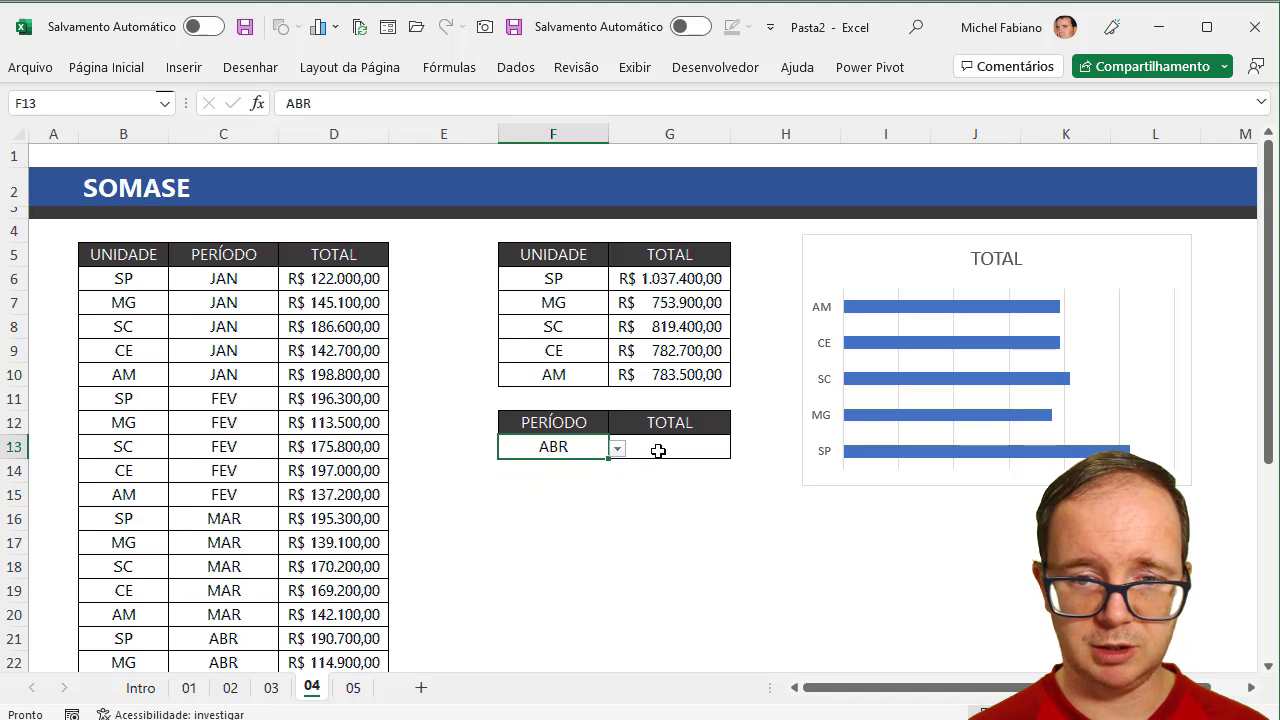
click(659, 451)
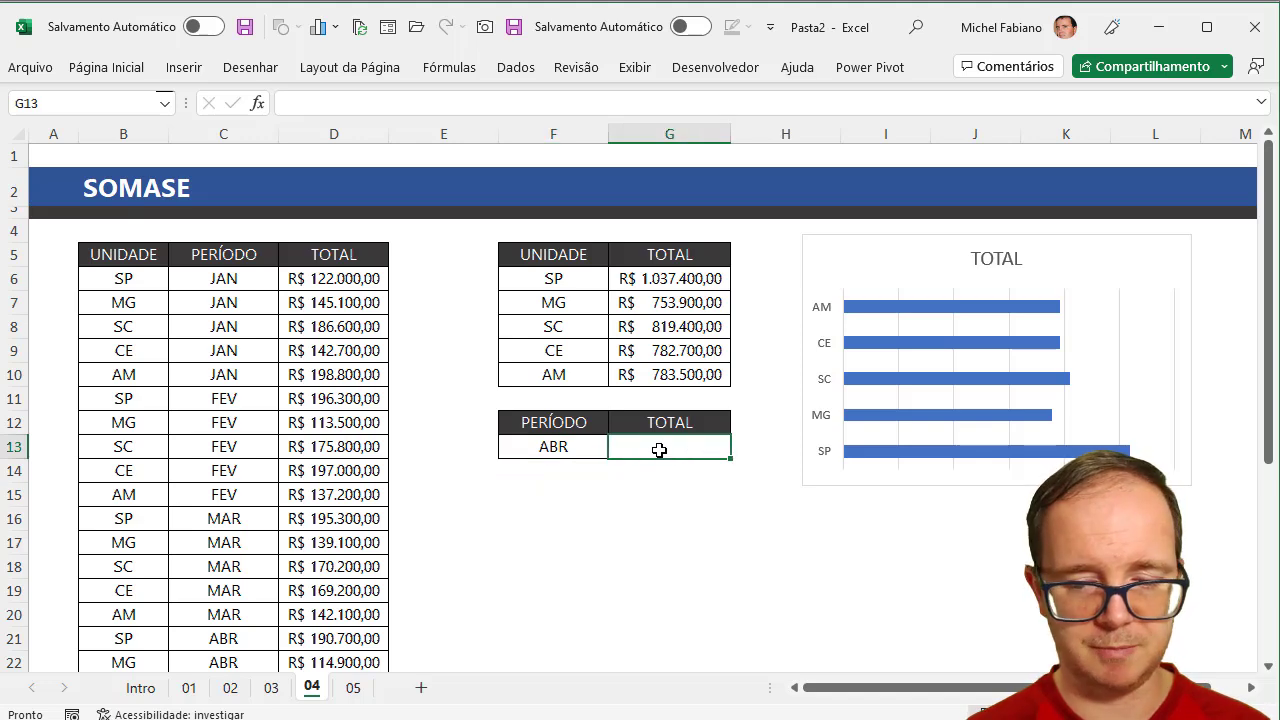
Step: Enter =SOMASE(C5:C33;F13;D5:D33) in G13, giving R$ 720.900,00 for ABR
text(=SOMASE)
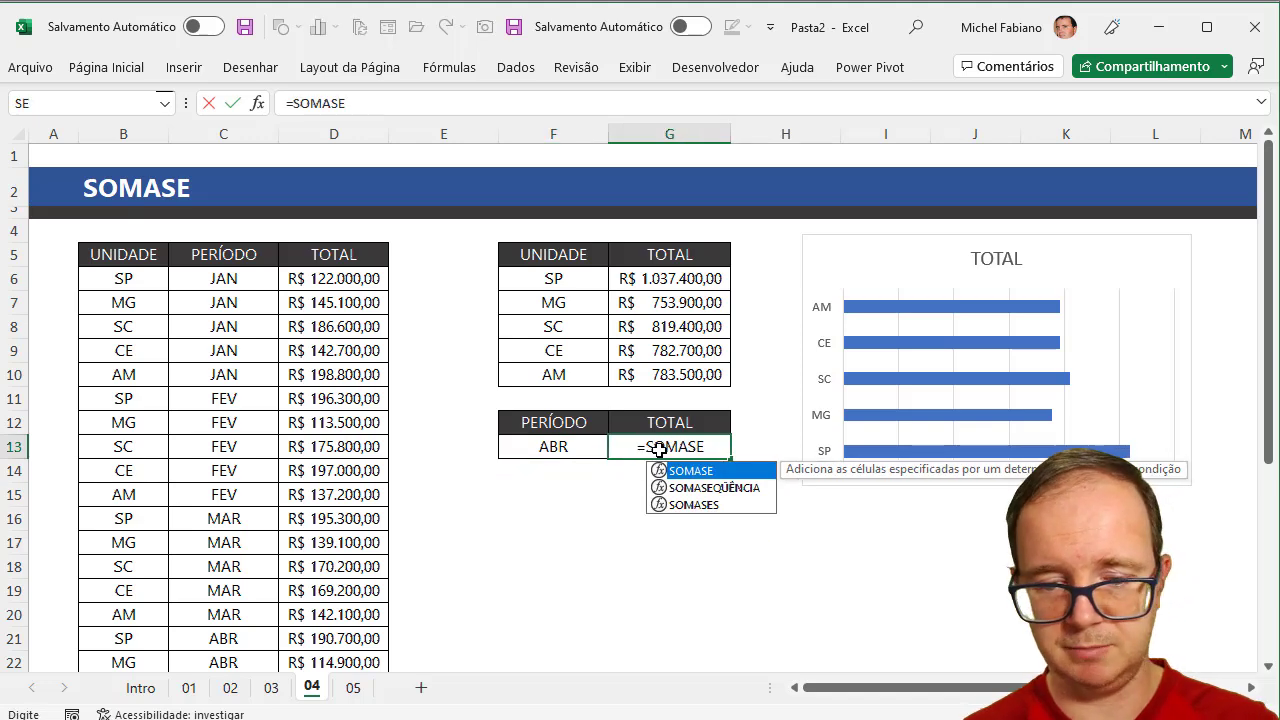
text(()
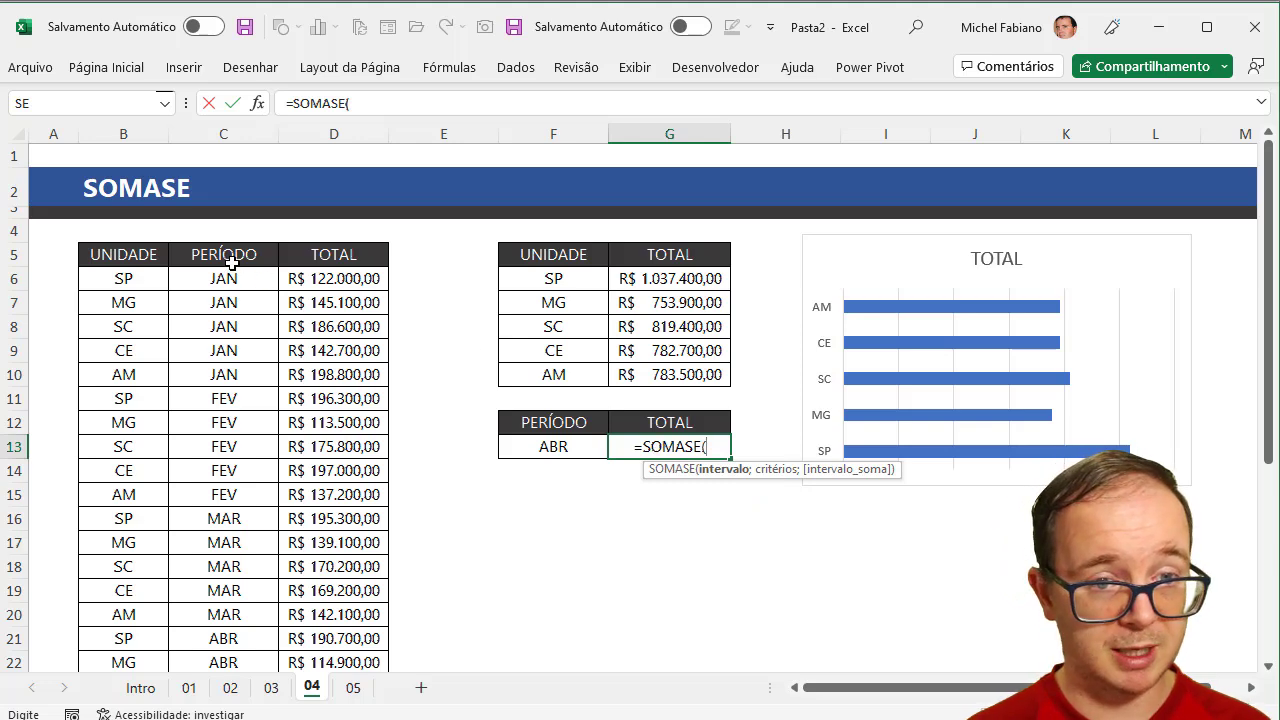
click(233, 257)
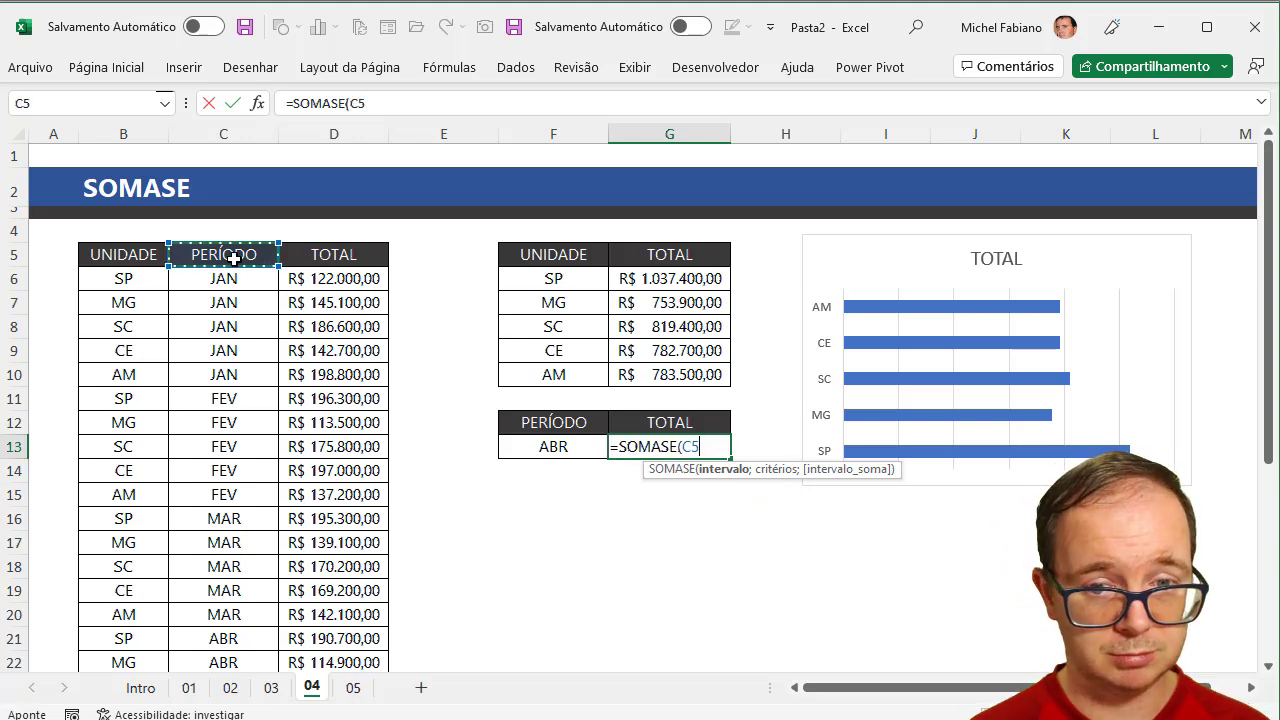
mouse_move(233, 257)
mouse_down()
mouse_move(229, 712)
mouse_move(236, 637)
mouse_up()
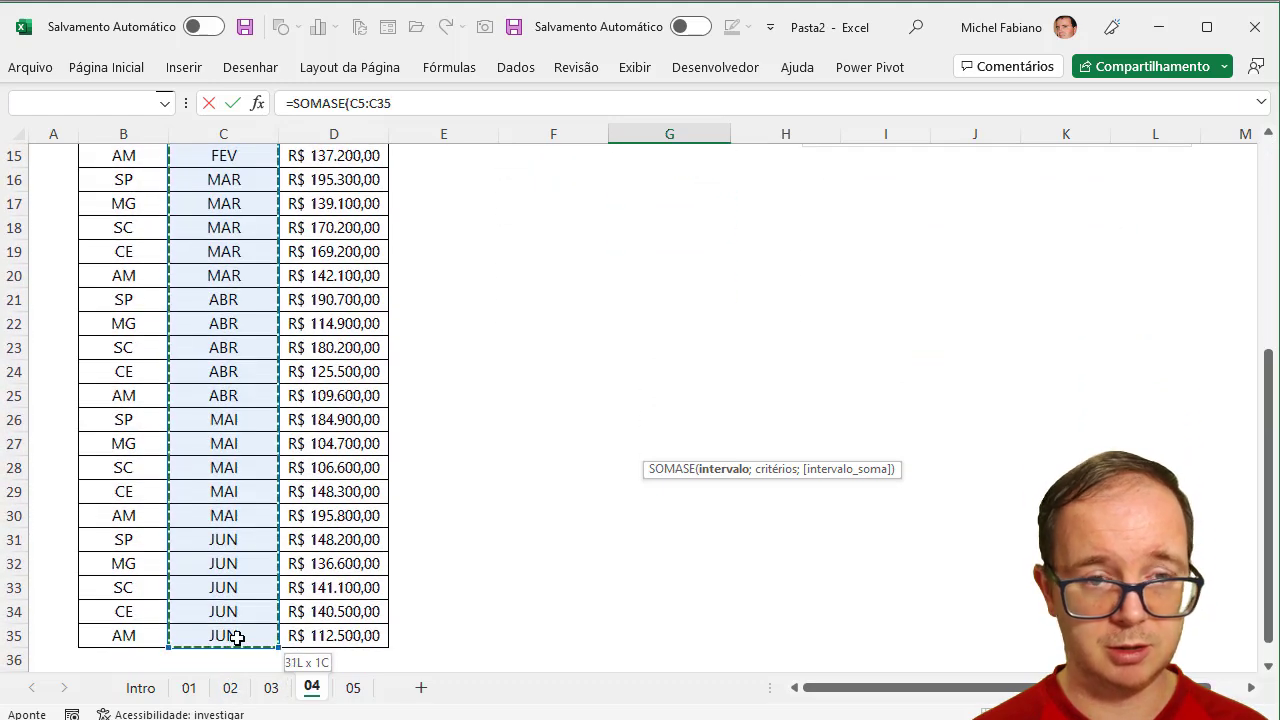
text(;)
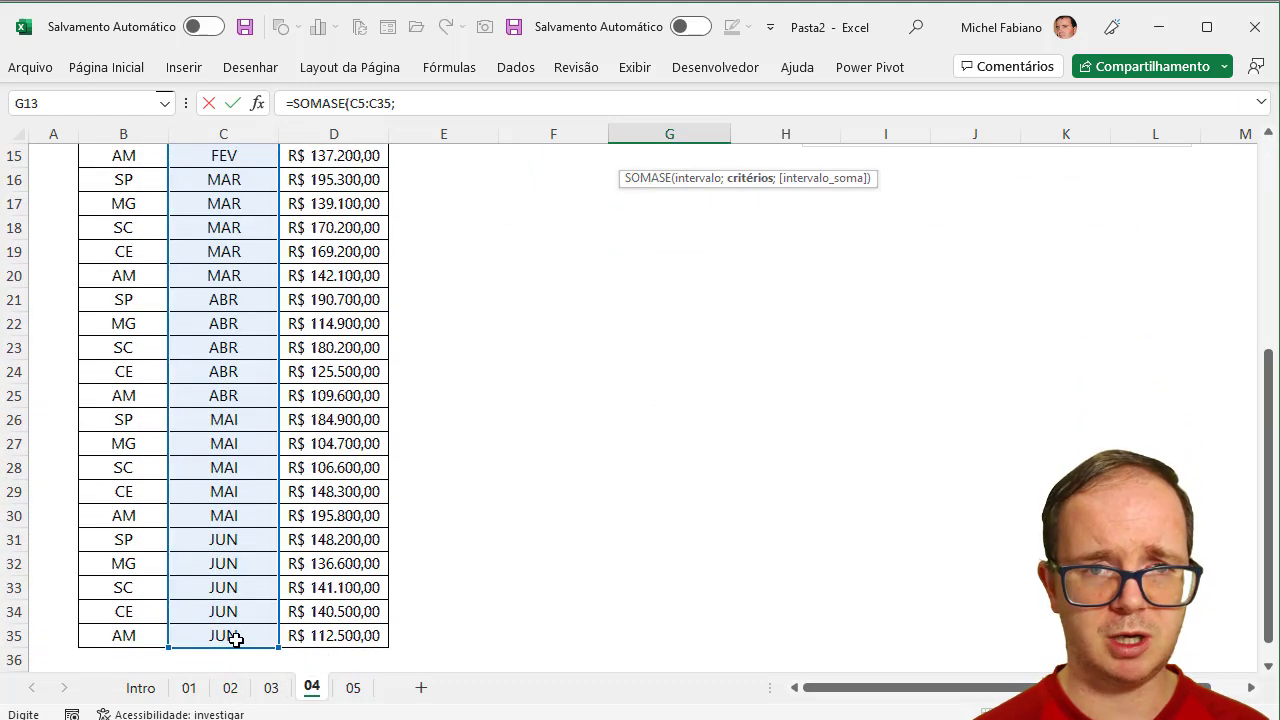
drag(1267, 578, 1263, 352)
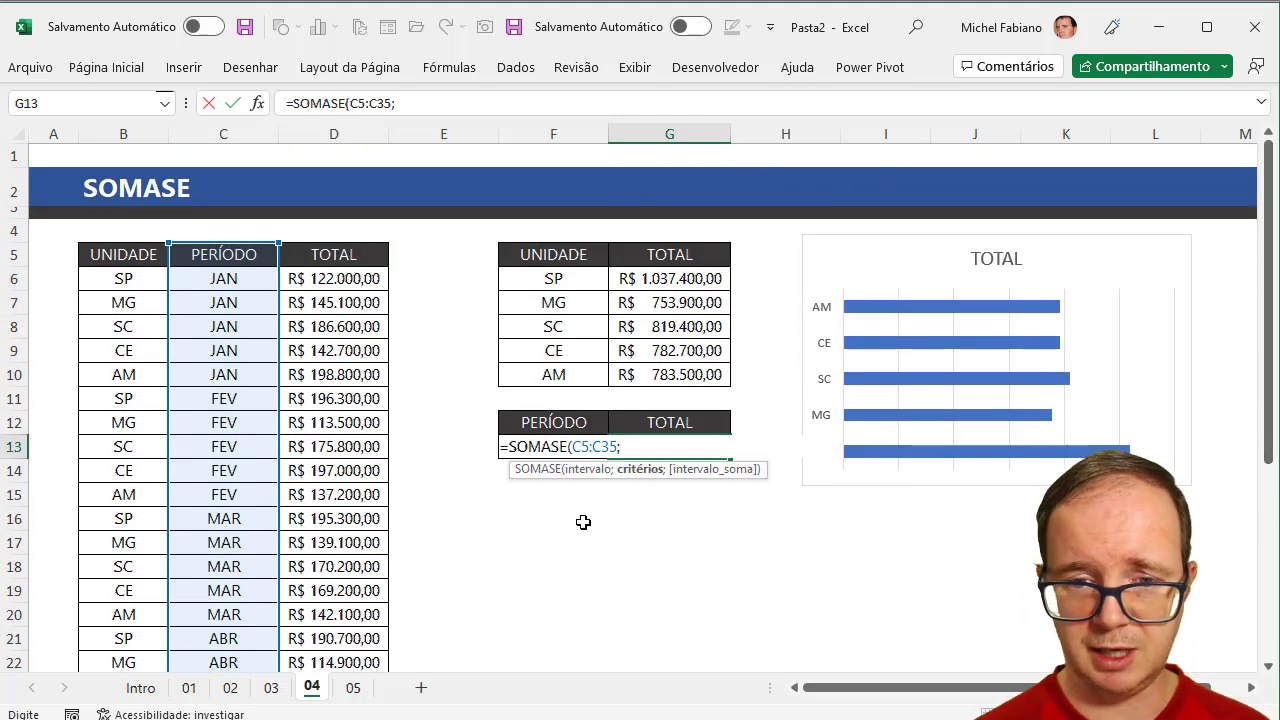
key(Left)
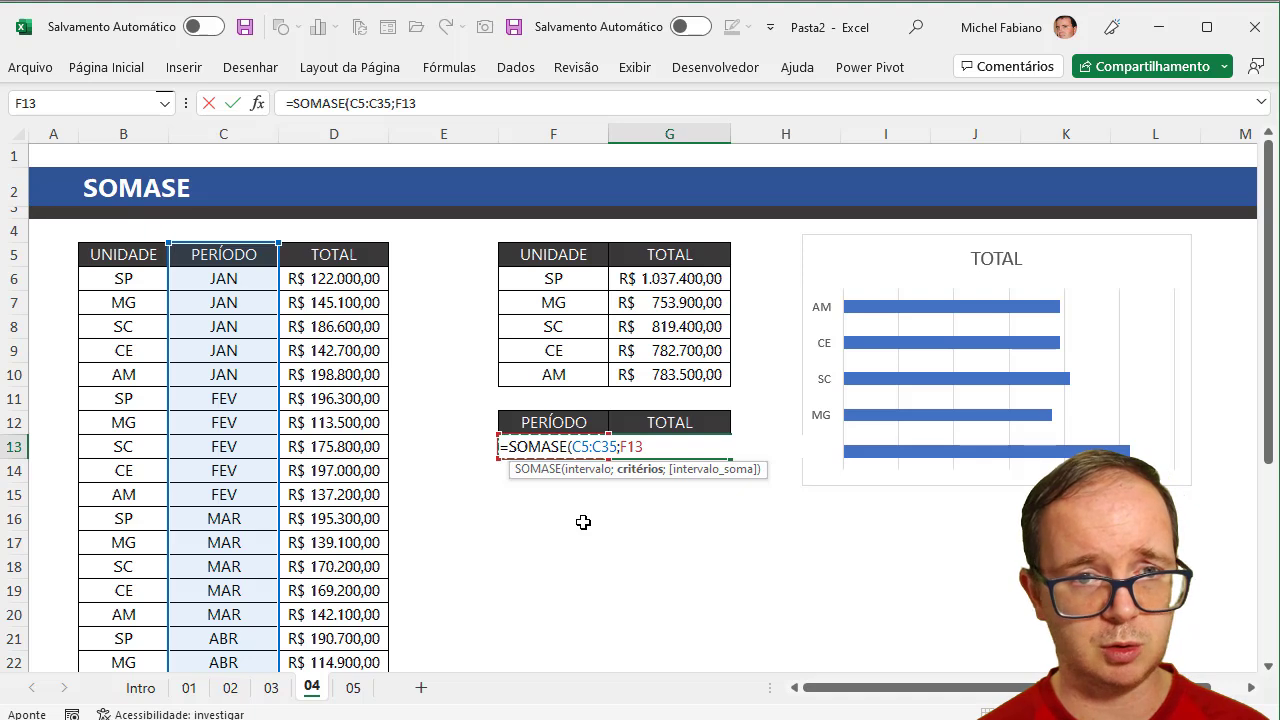
text(;)
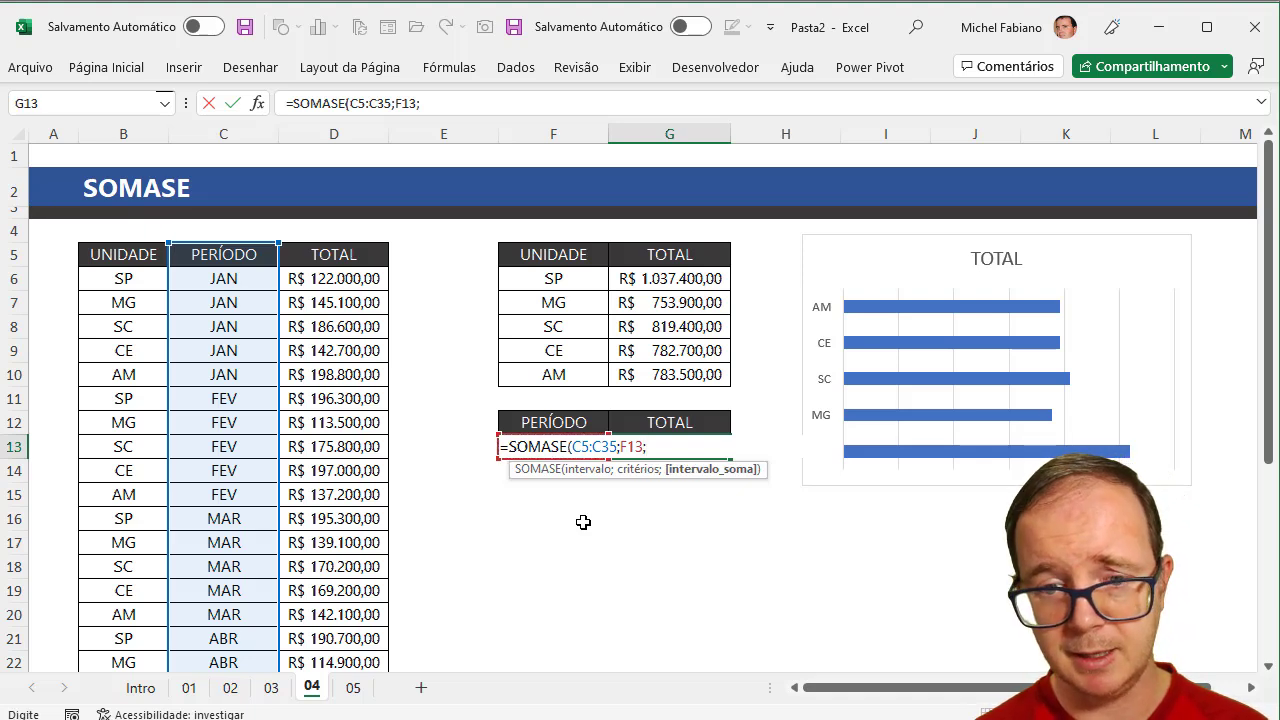
mouse_move(372, 256)
mouse_down()
mouse_move(381, 420)
mouse_move(357, 651)
mouse_up()
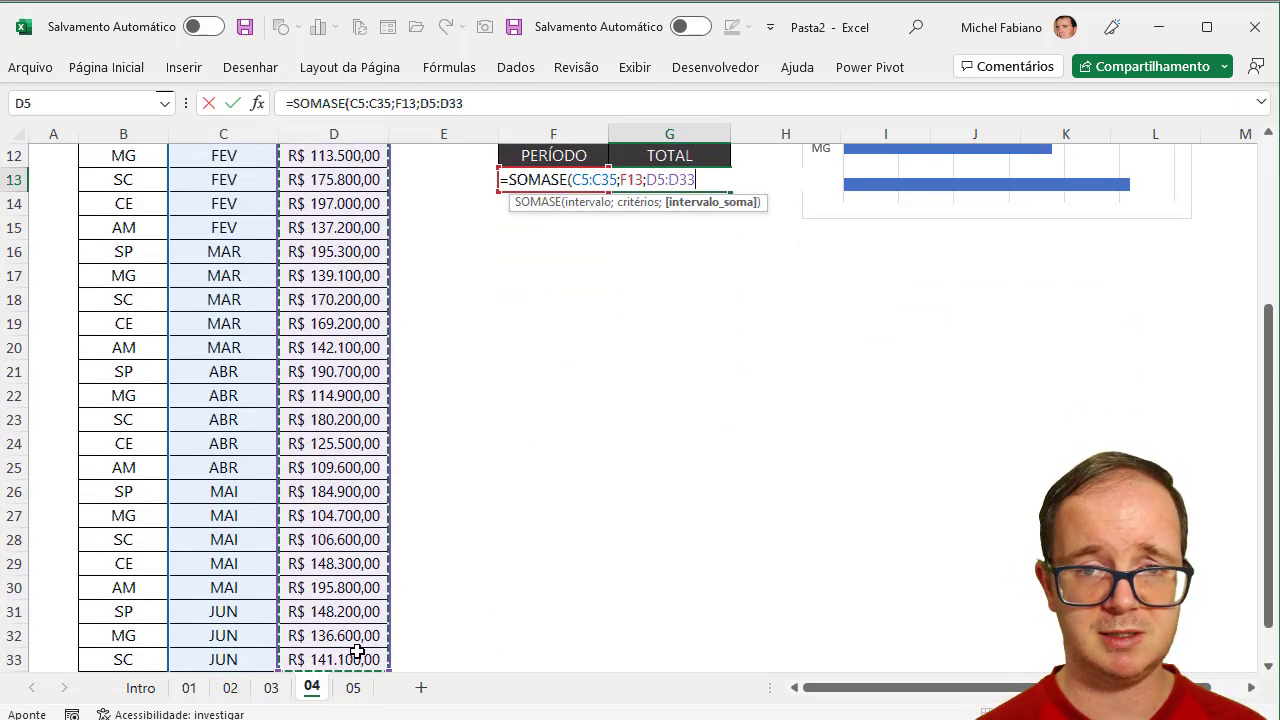
click(613, 179)
key(BackSpace)
text(3)
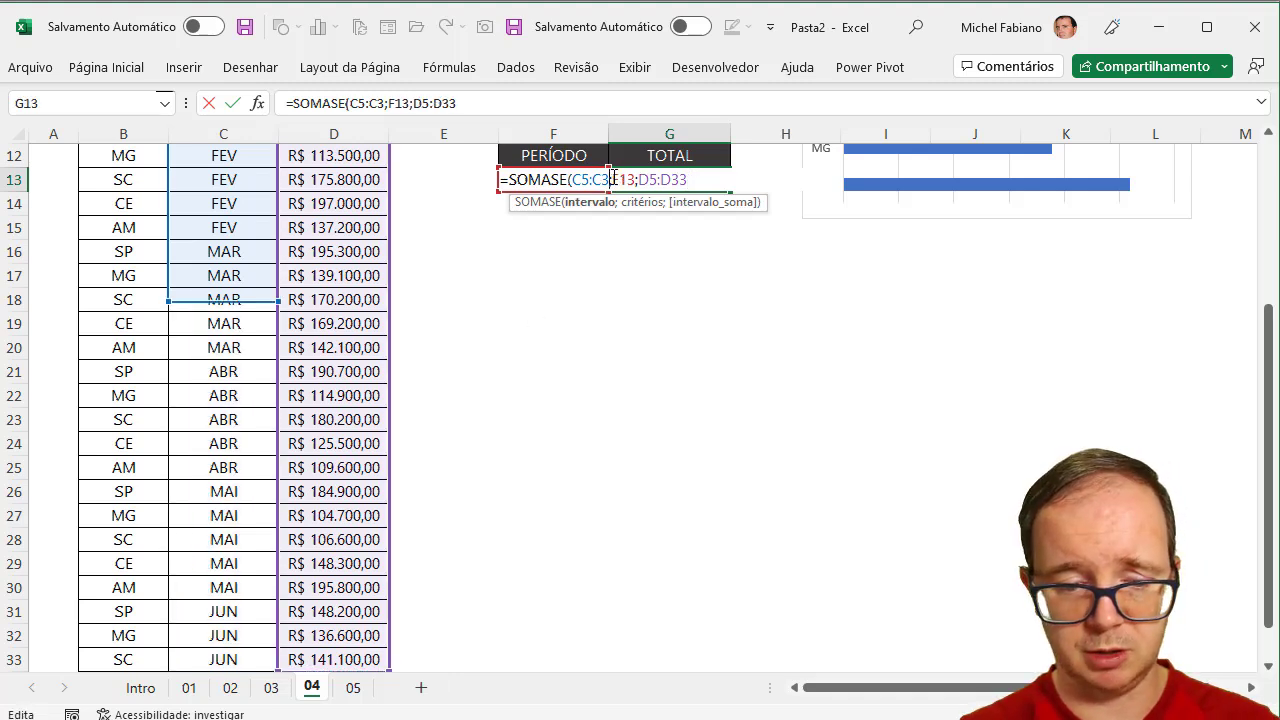
key(Return)
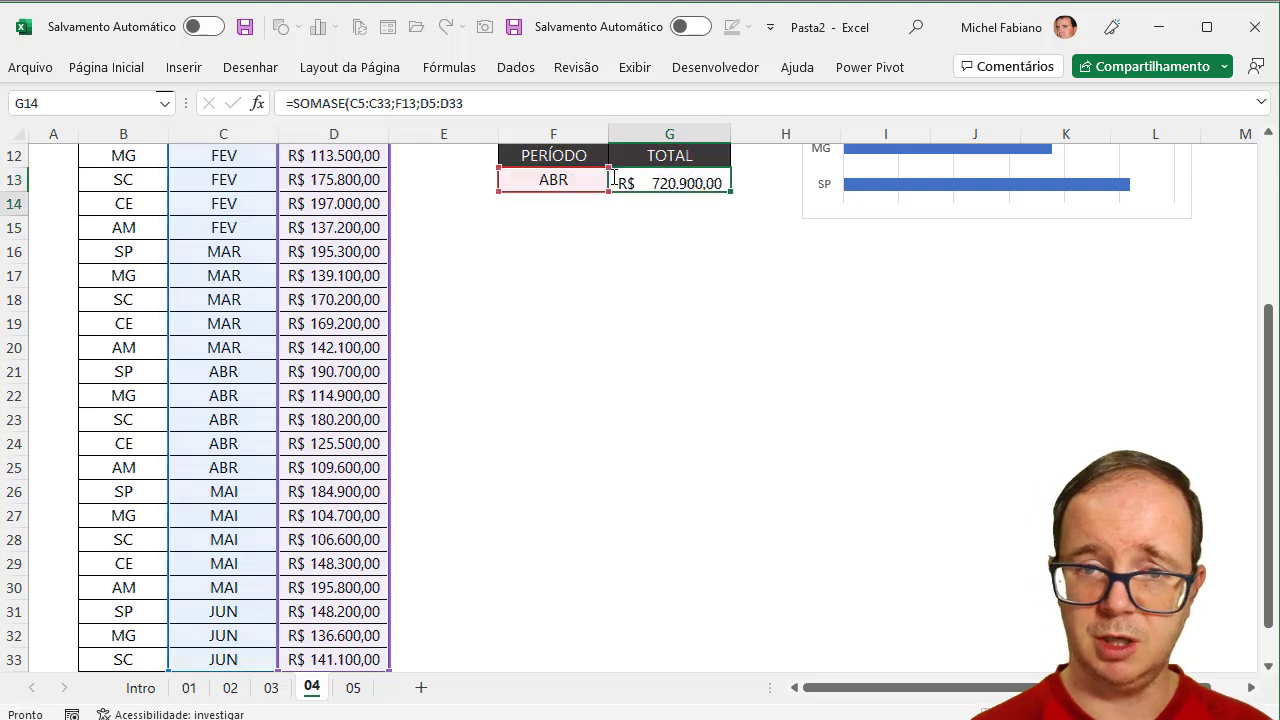
Step: Switch F13 through JAN, FEV and MAI, leaving it on JUN (R$ 425.900,00)
scroll(1272, 218, up, 4)
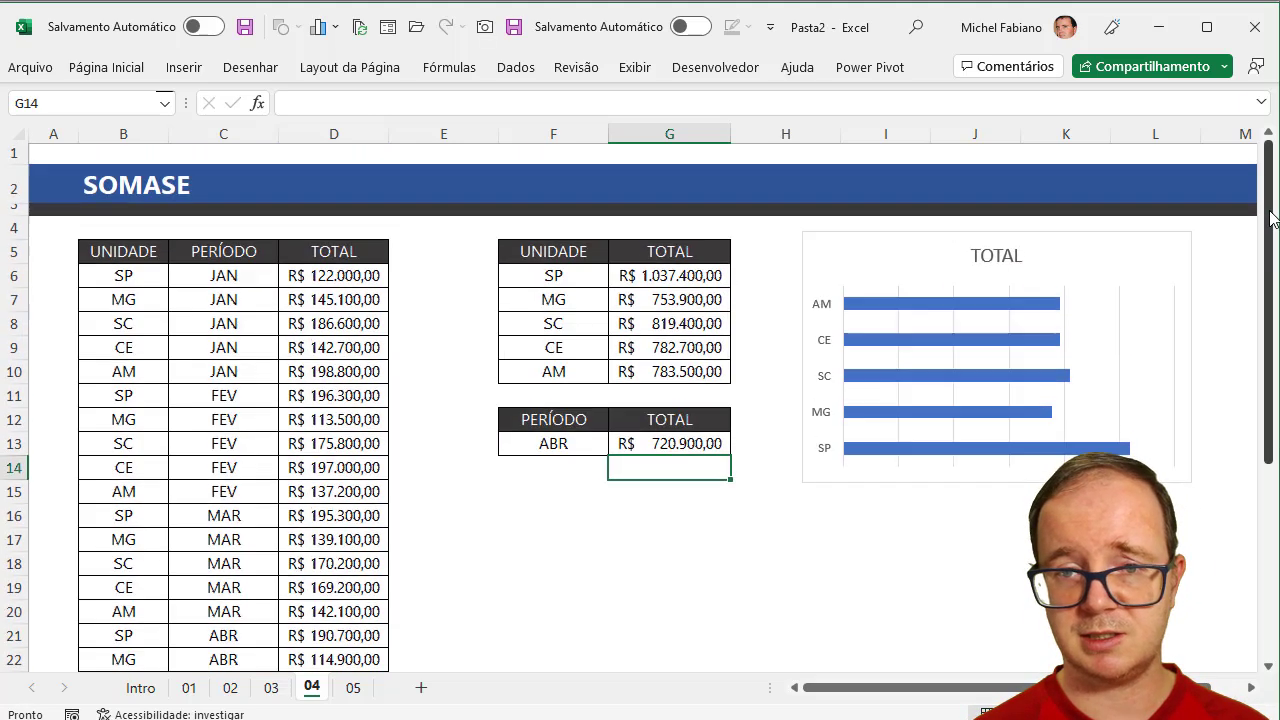
click(577, 447)
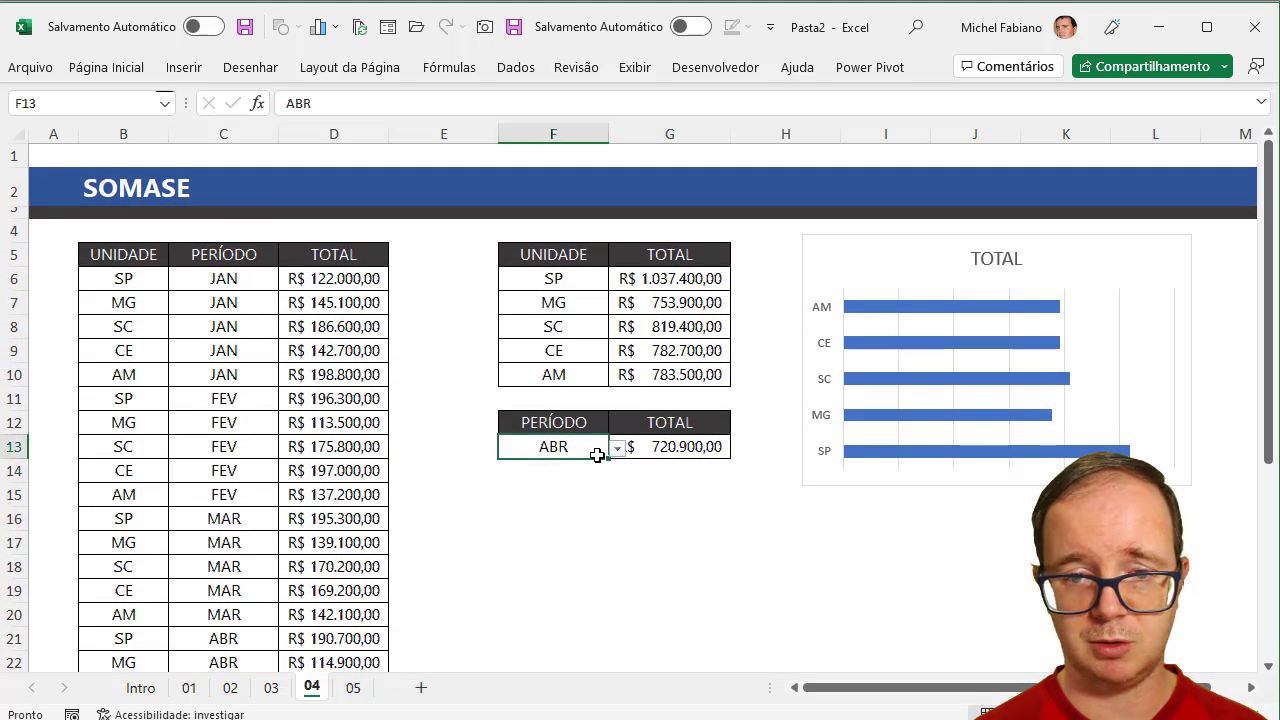
click(617, 448)
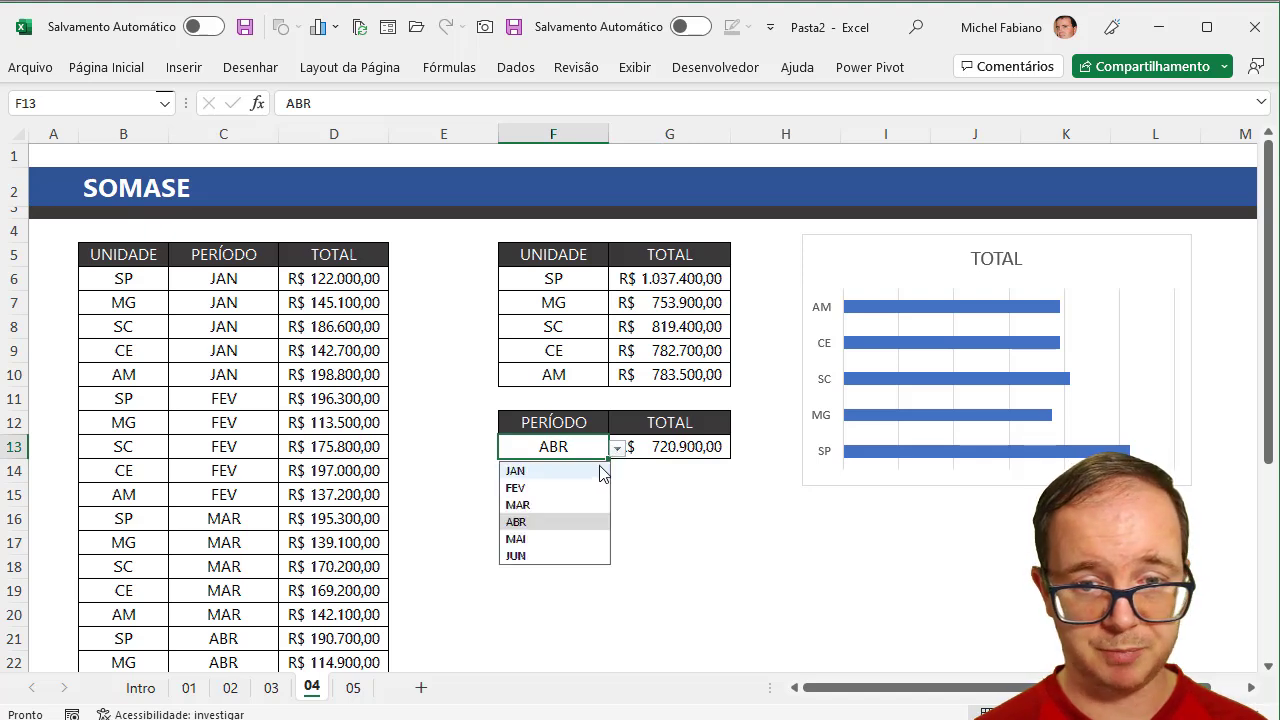
click(580, 471)
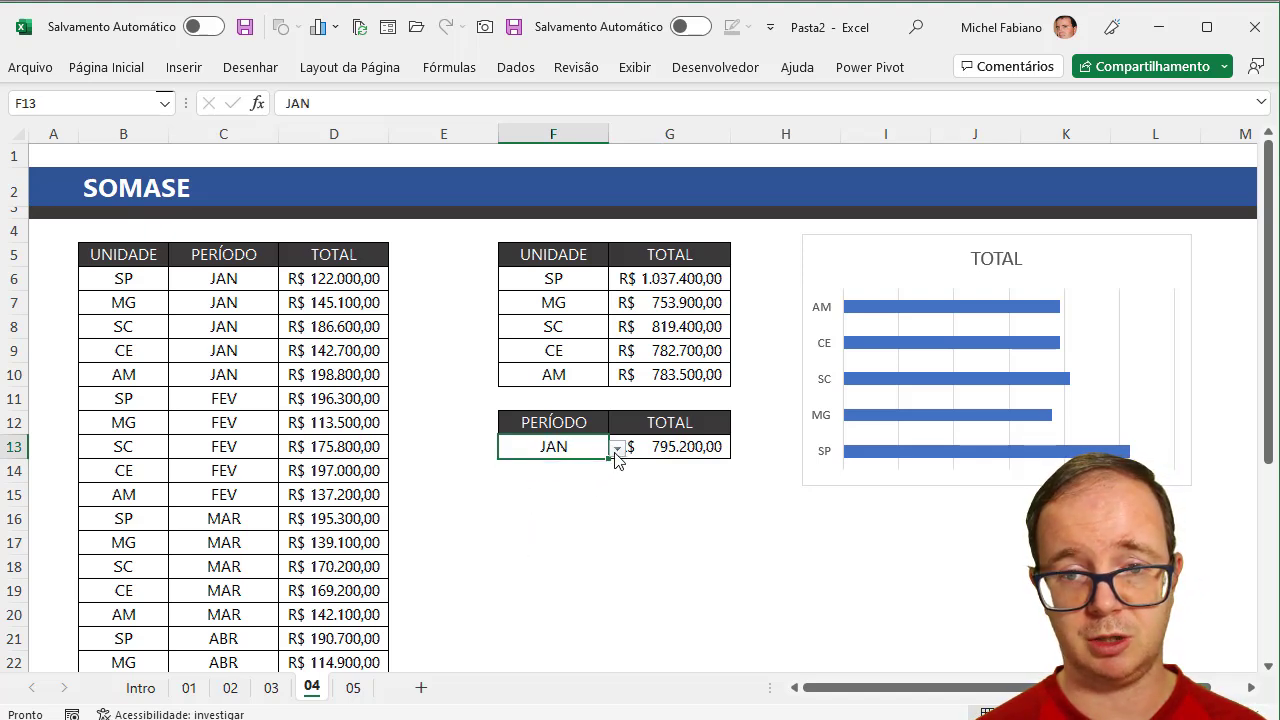
click(617, 450)
click(563, 488)
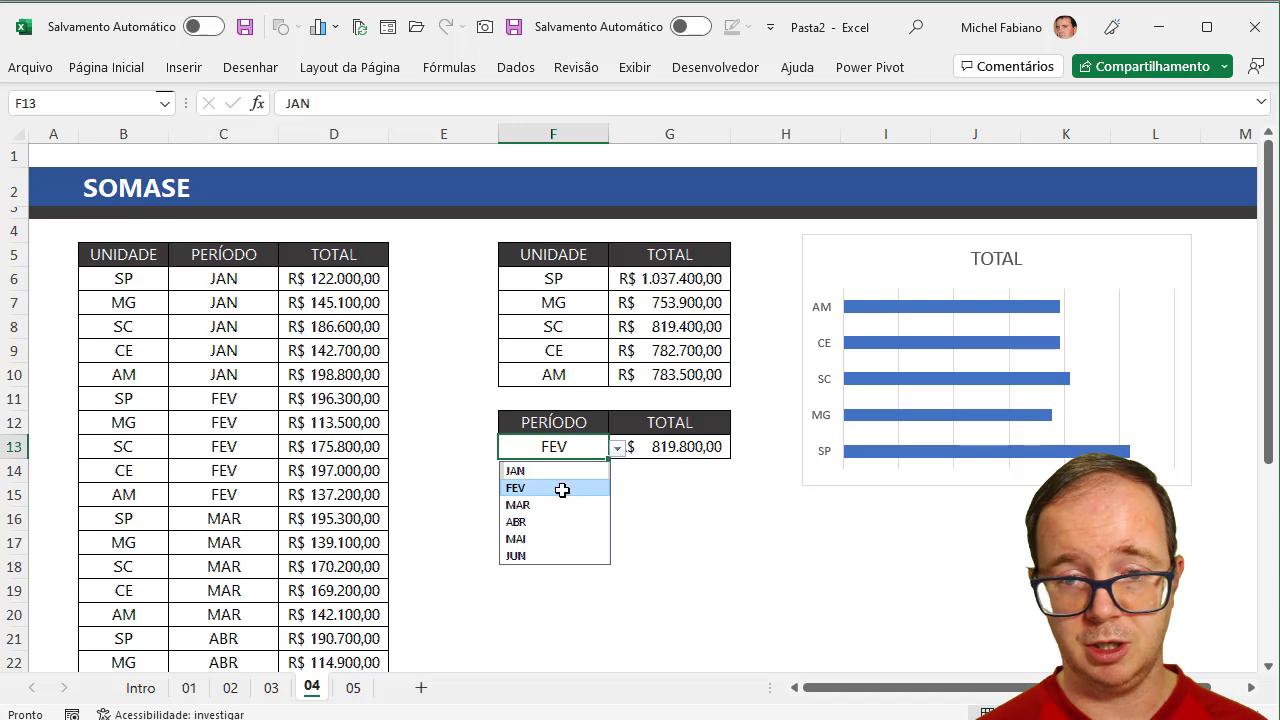
click(619, 450)
click(538, 539)
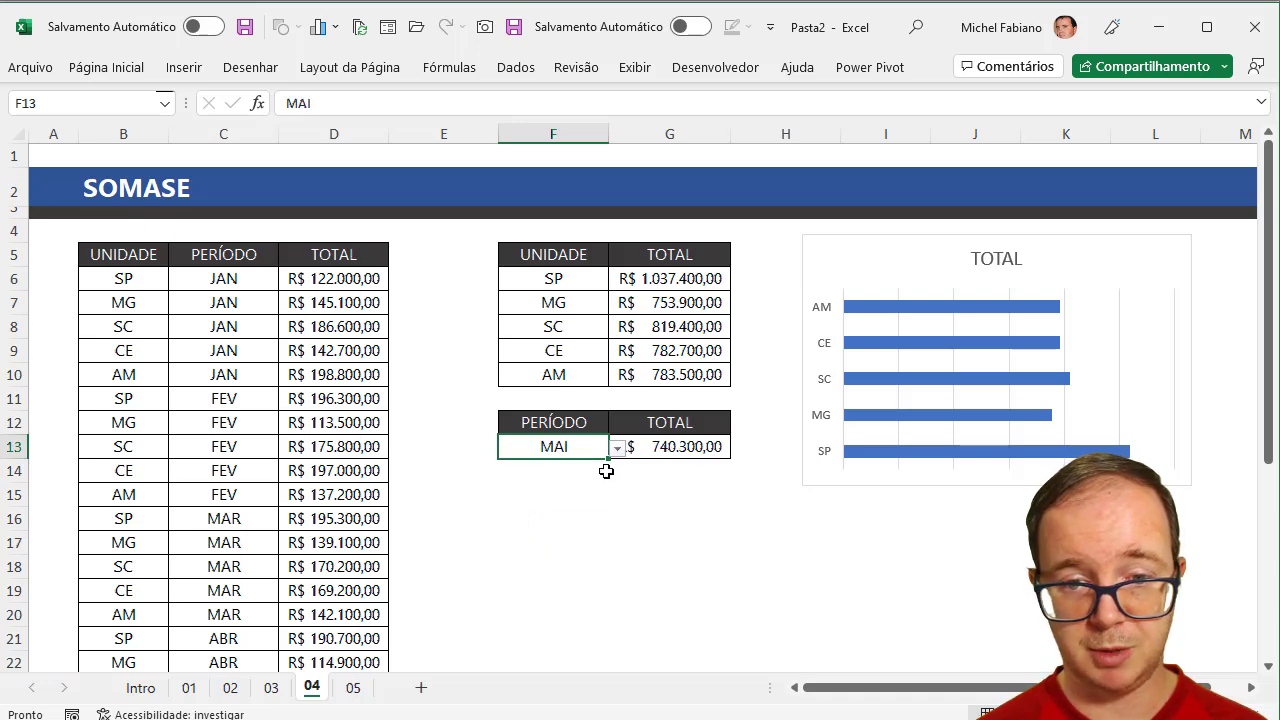
click(618, 450)
click(526, 555)
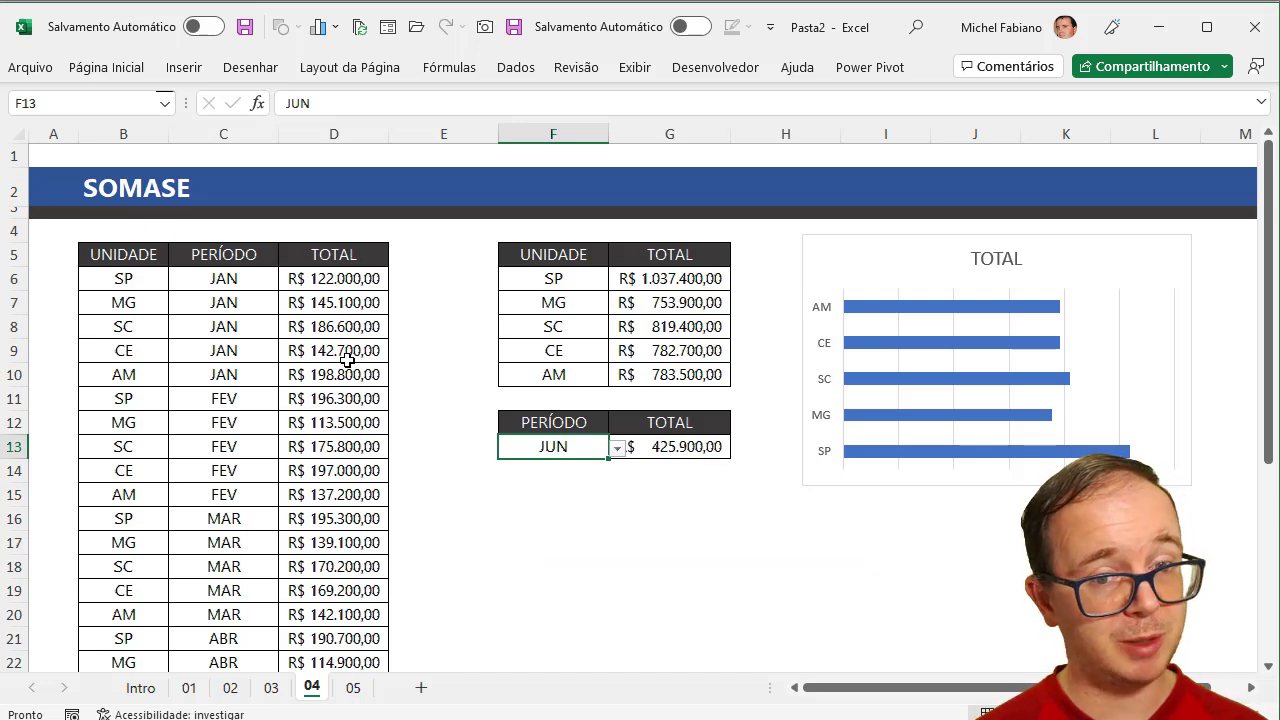
Step: On sheet 05, enter the label TOTAL in cell E2
click(355, 688)
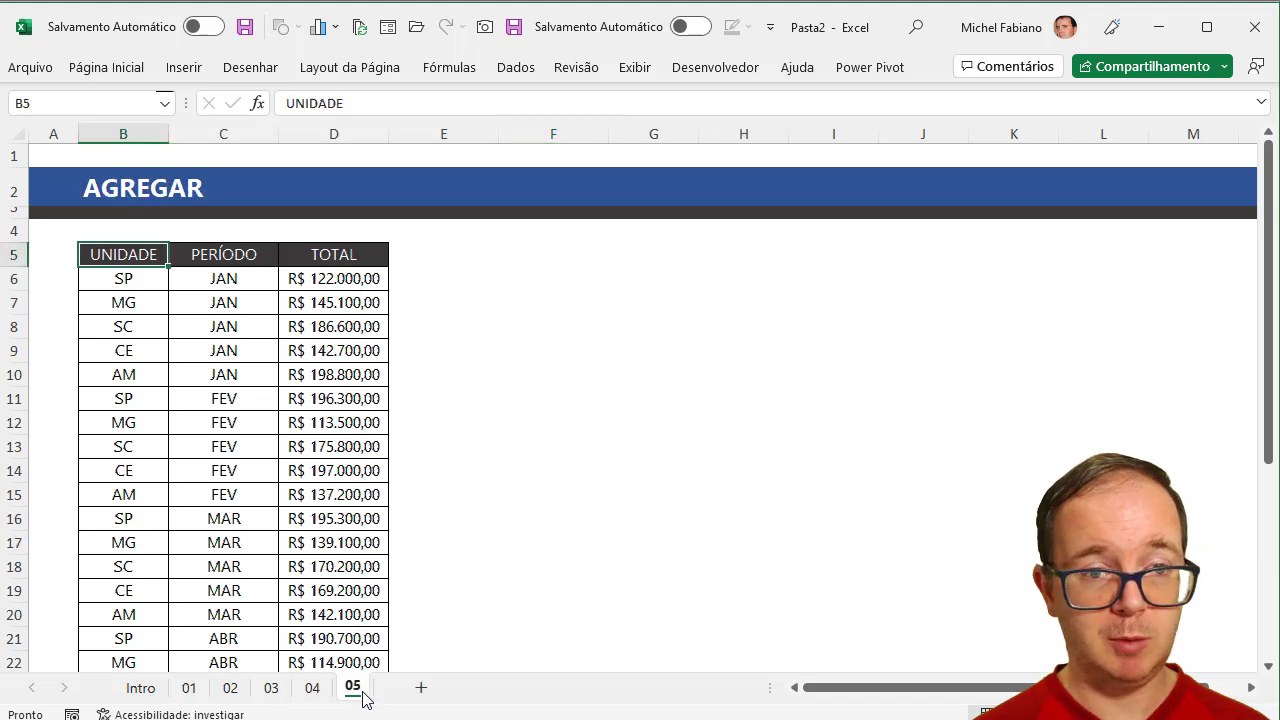
click(549, 475)
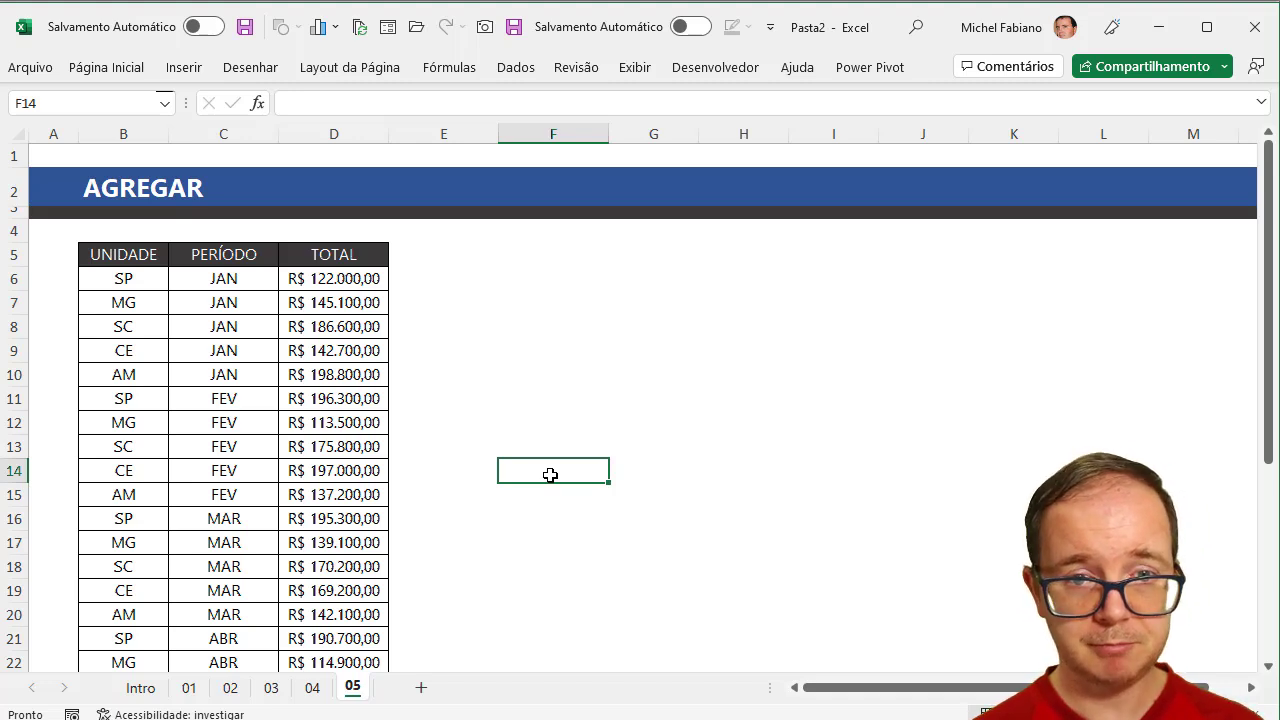
click(428, 189)
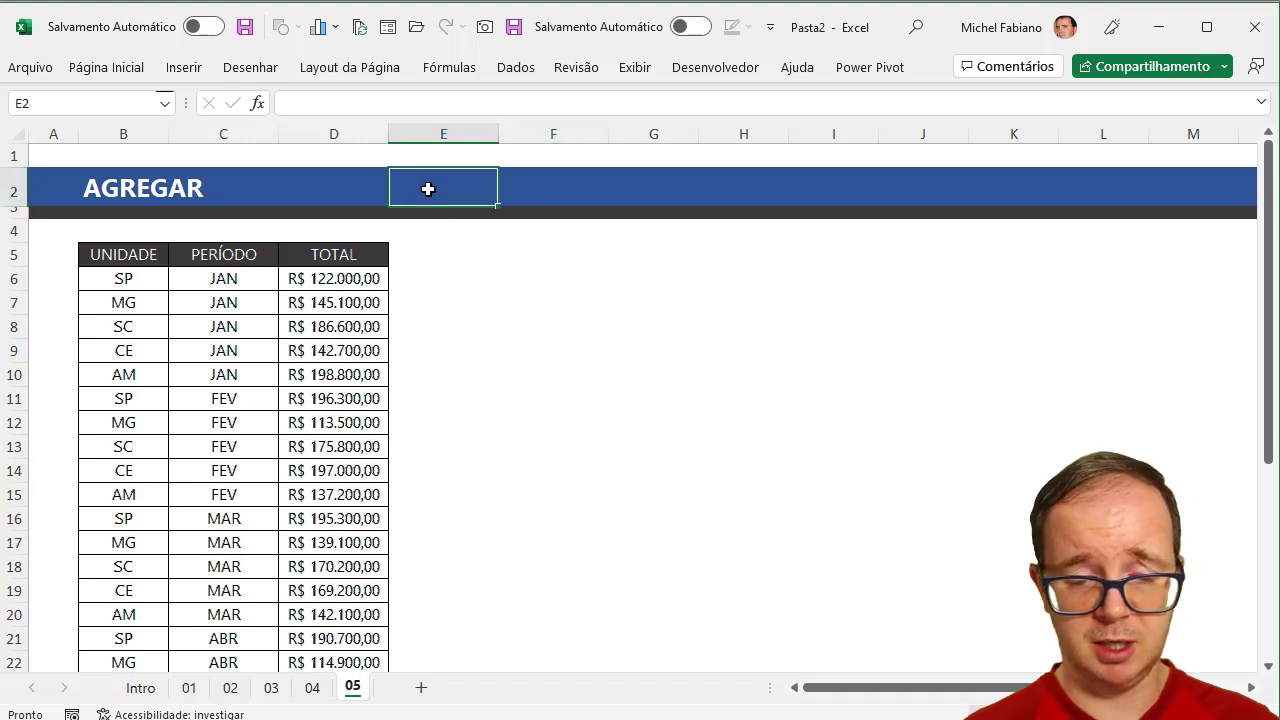
text(to)
key(BackSpace)
key(BackSpace)
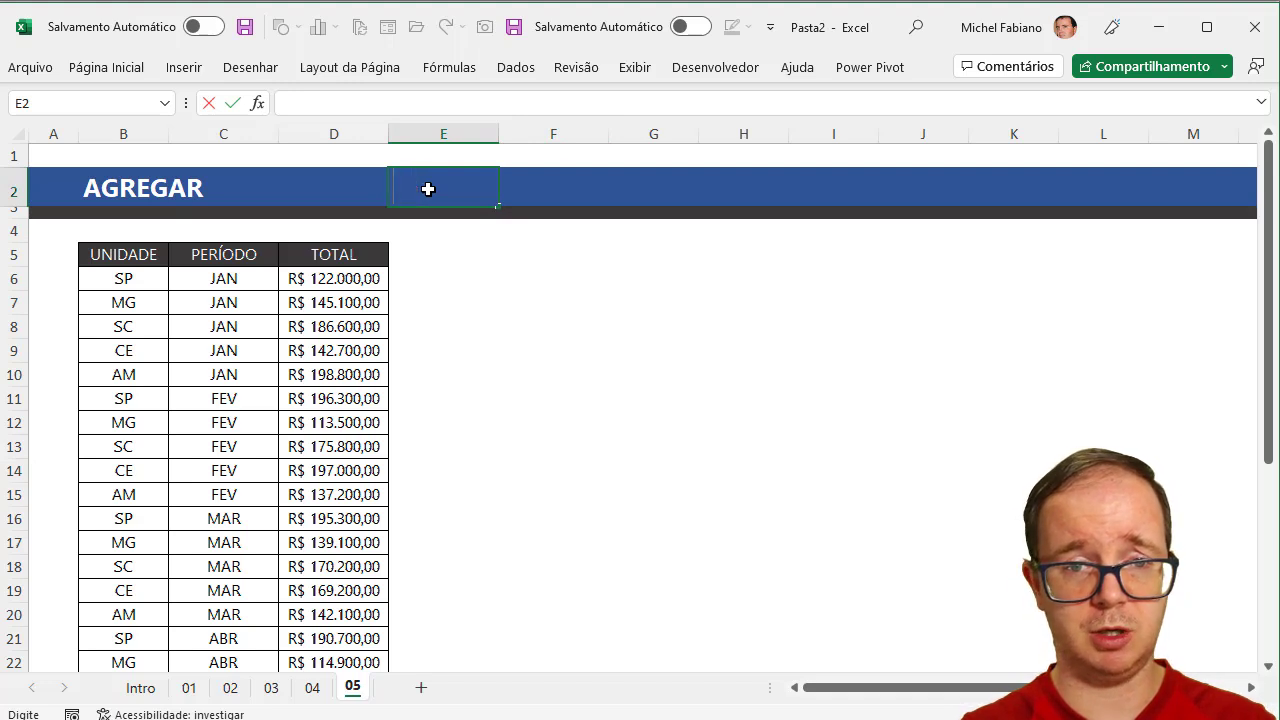
text(TOTAL)
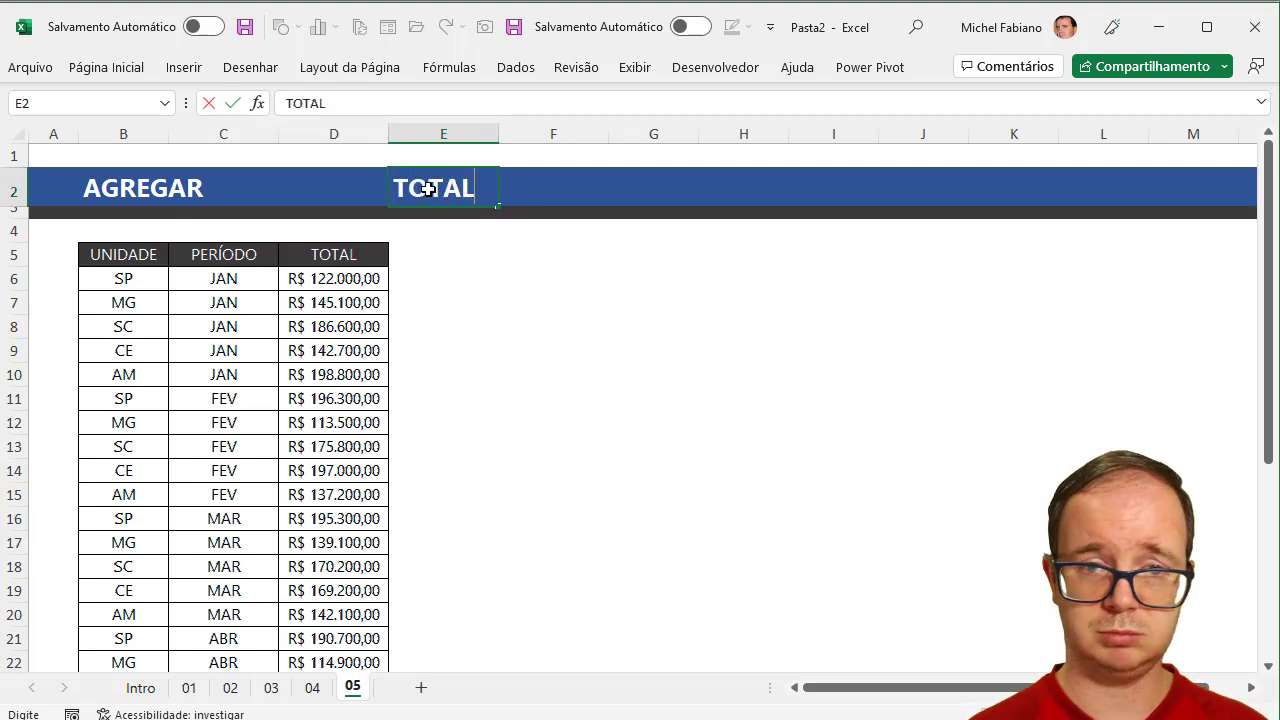
key(Tab)
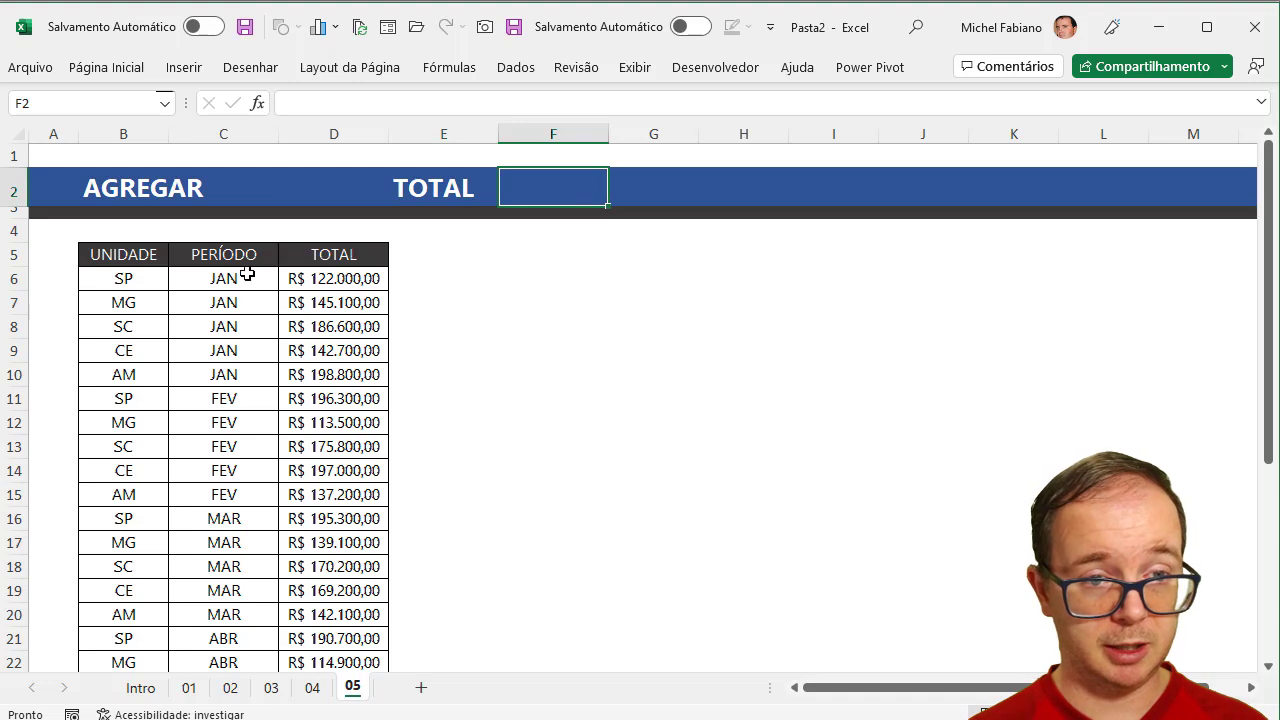
Step: Convert the sales data B5:D35 into an Excel table with headers
click(222, 330)
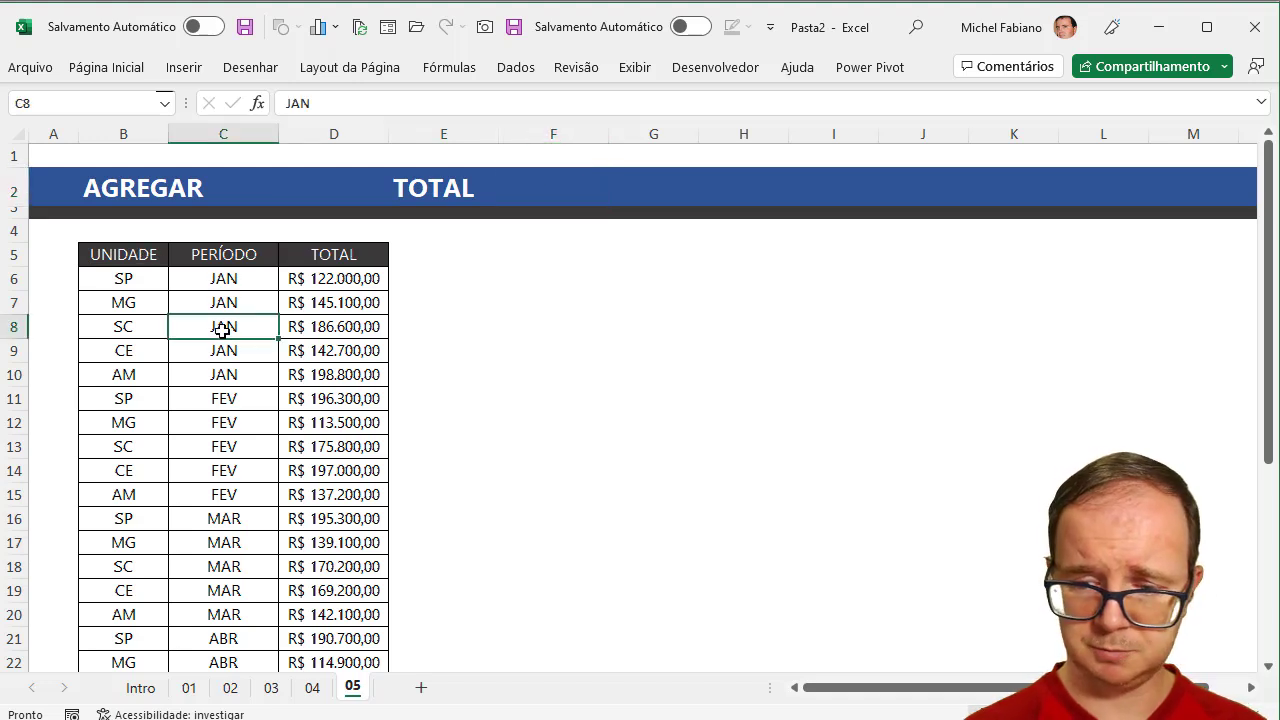
key(ctrl+a)
click(224, 329)
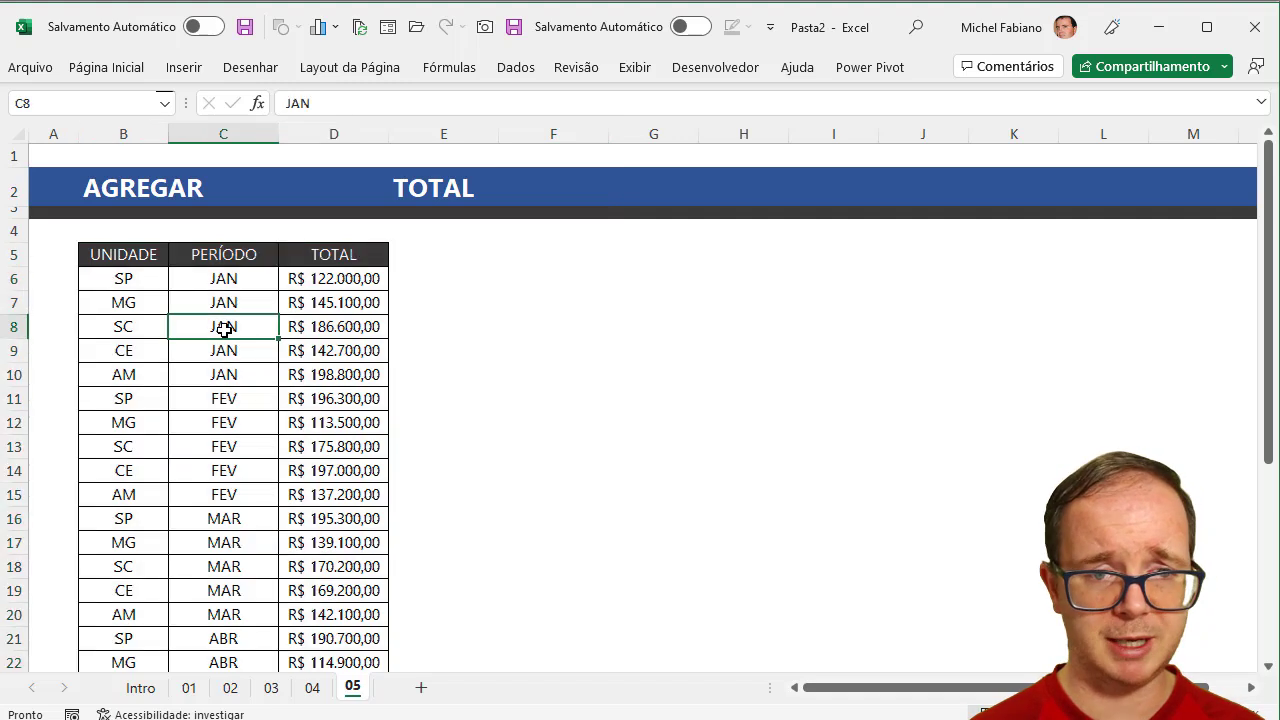
key(ctrl+a)
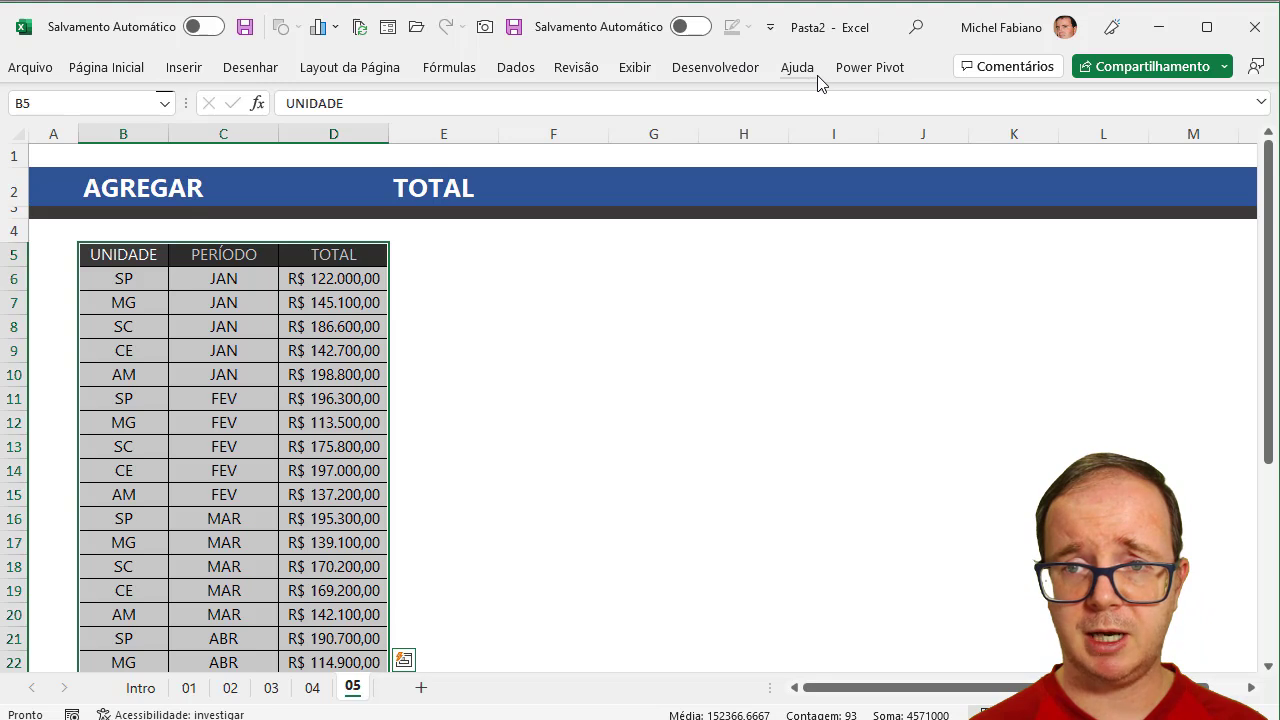
click(125, 67)
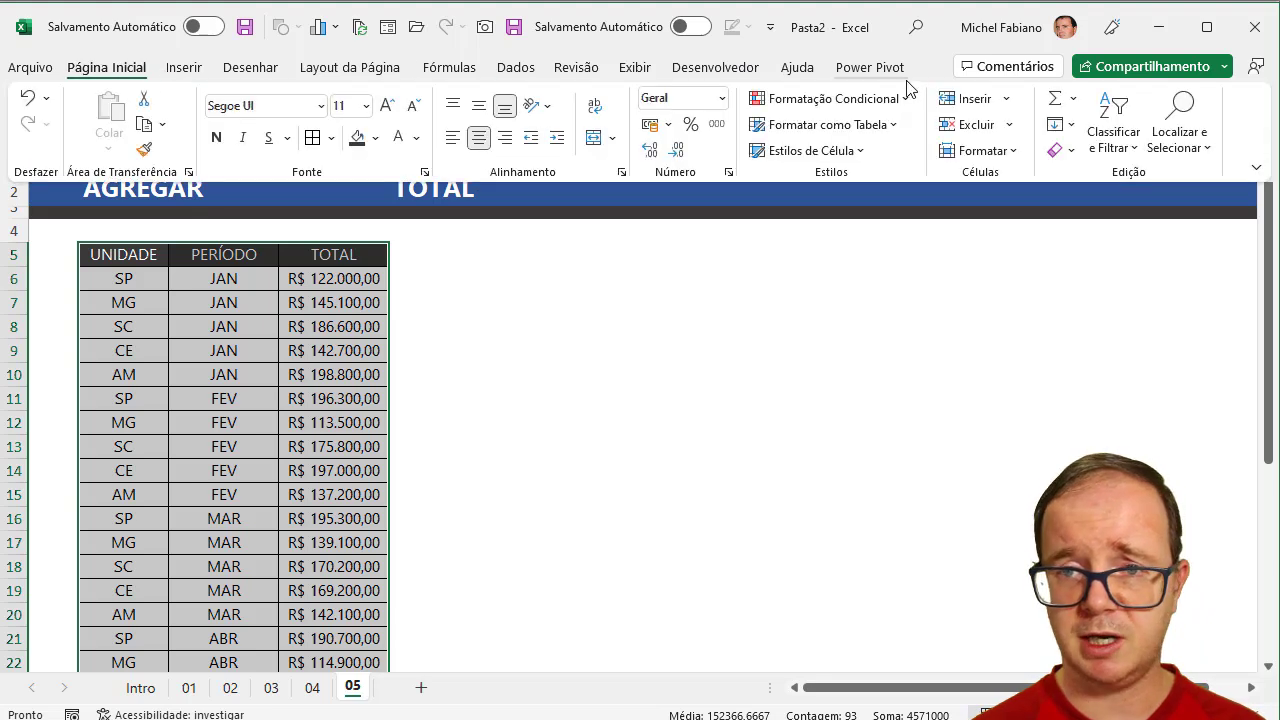
click(184, 67)
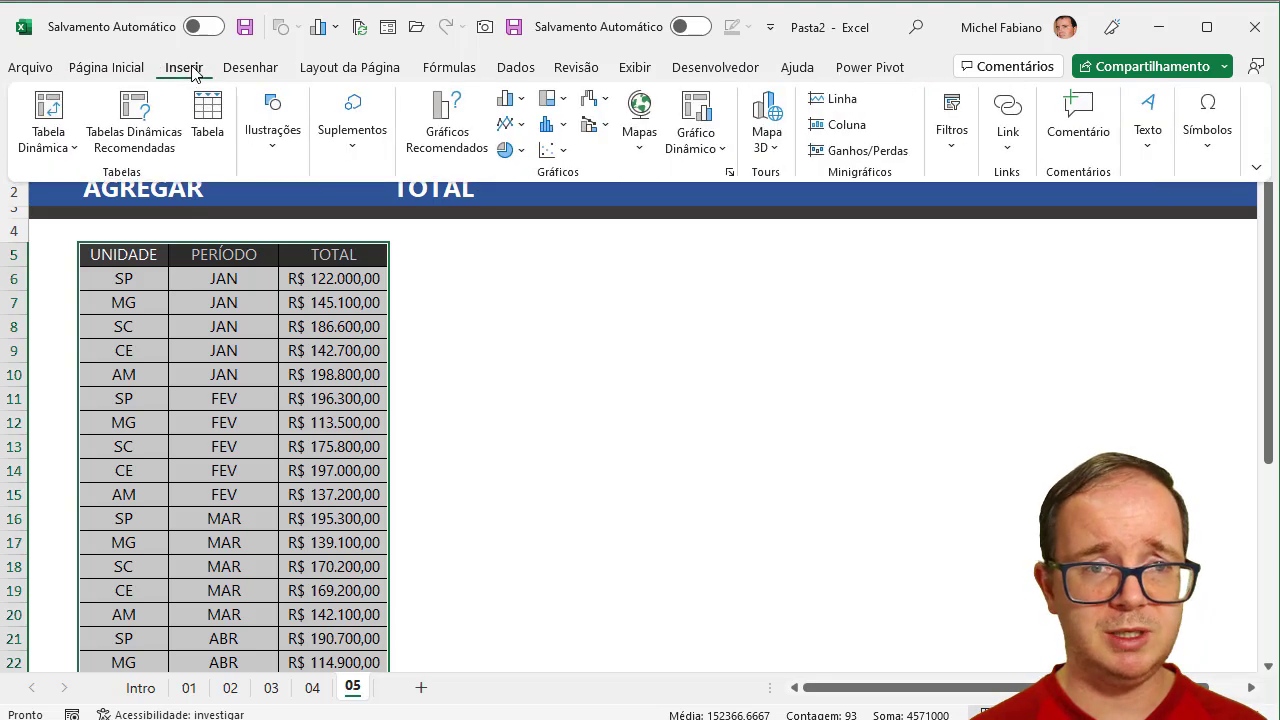
click(217, 139)
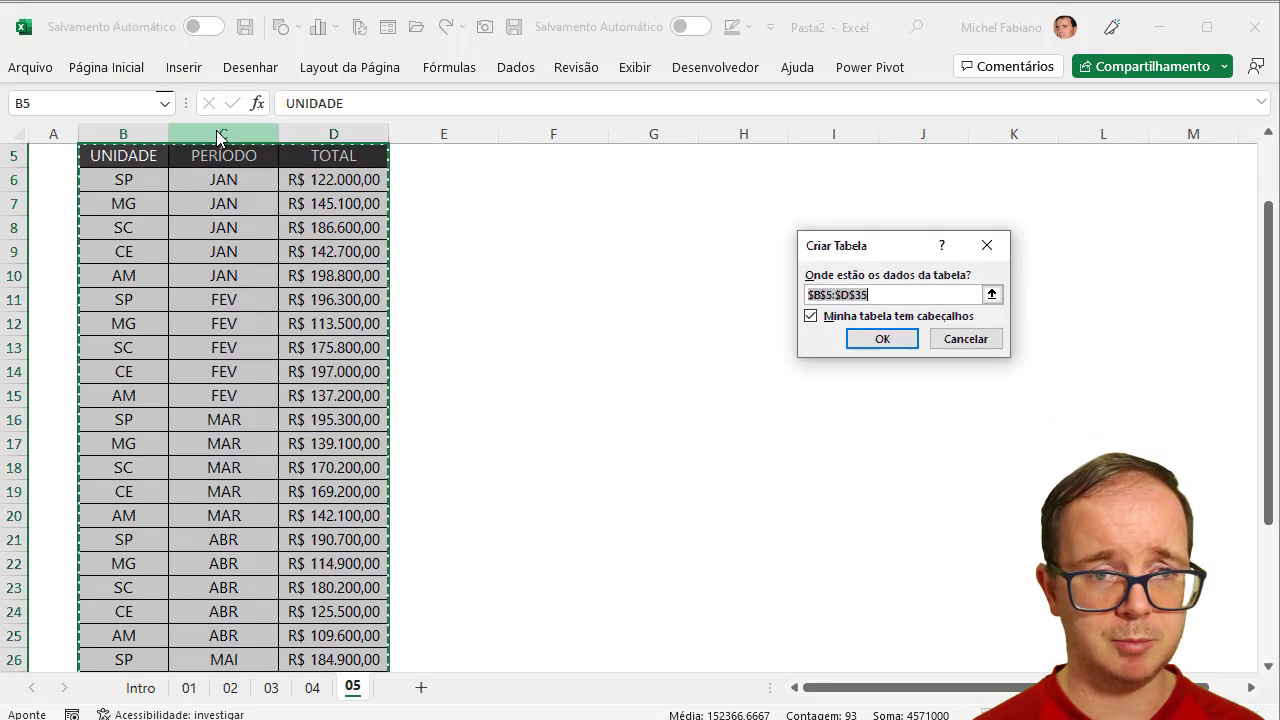
click(882, 340)
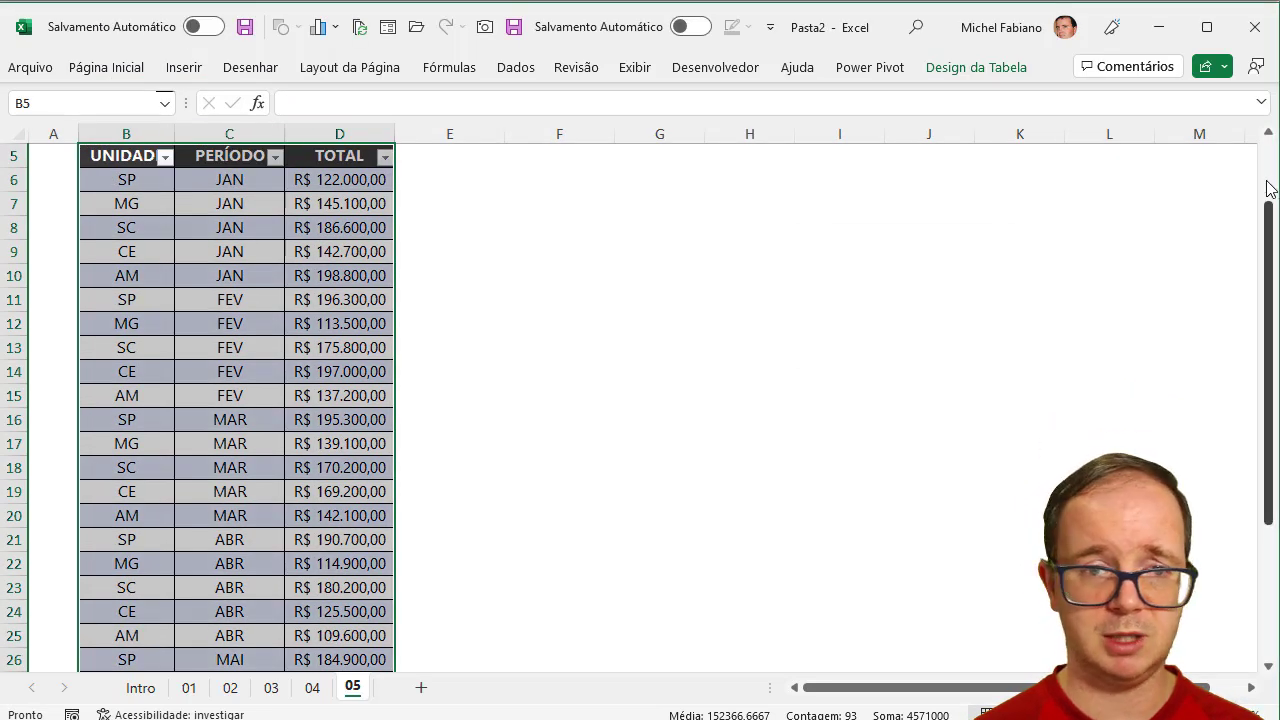
scroll(1270, 188, up, 2)
click(546, 184)
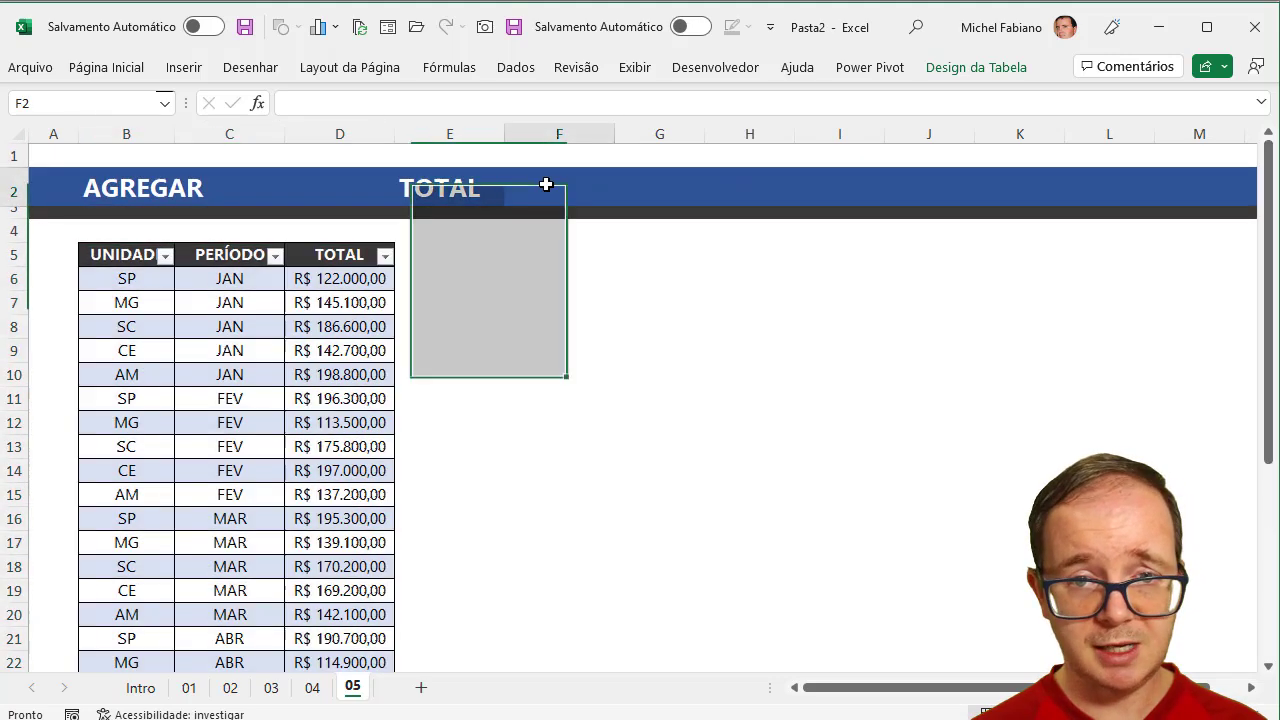
text(=SOMA)
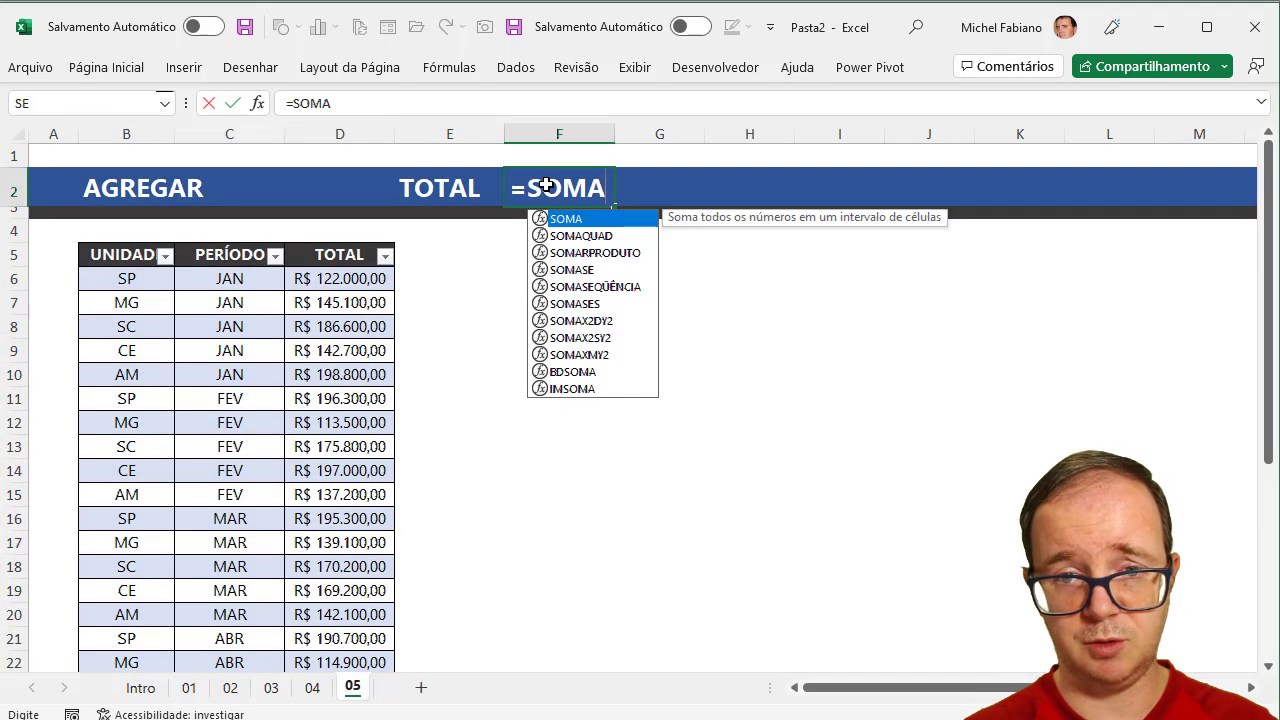
text(()
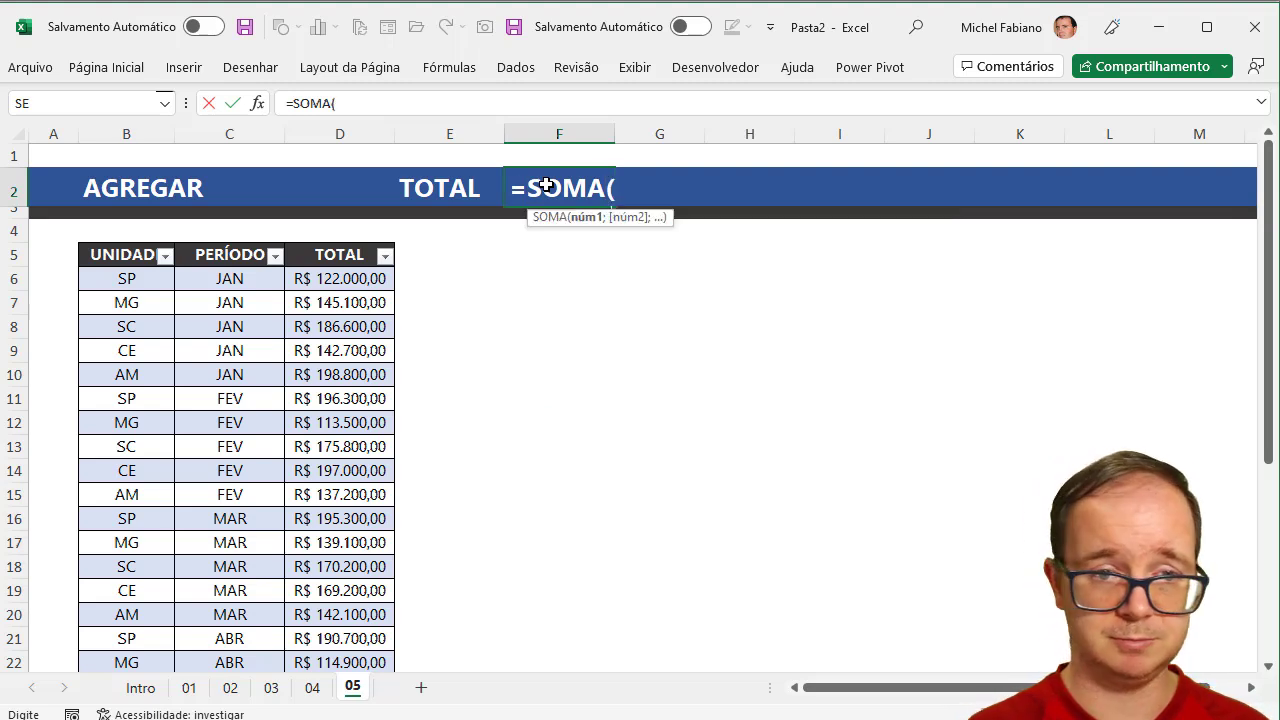
click(352, 125)
text())
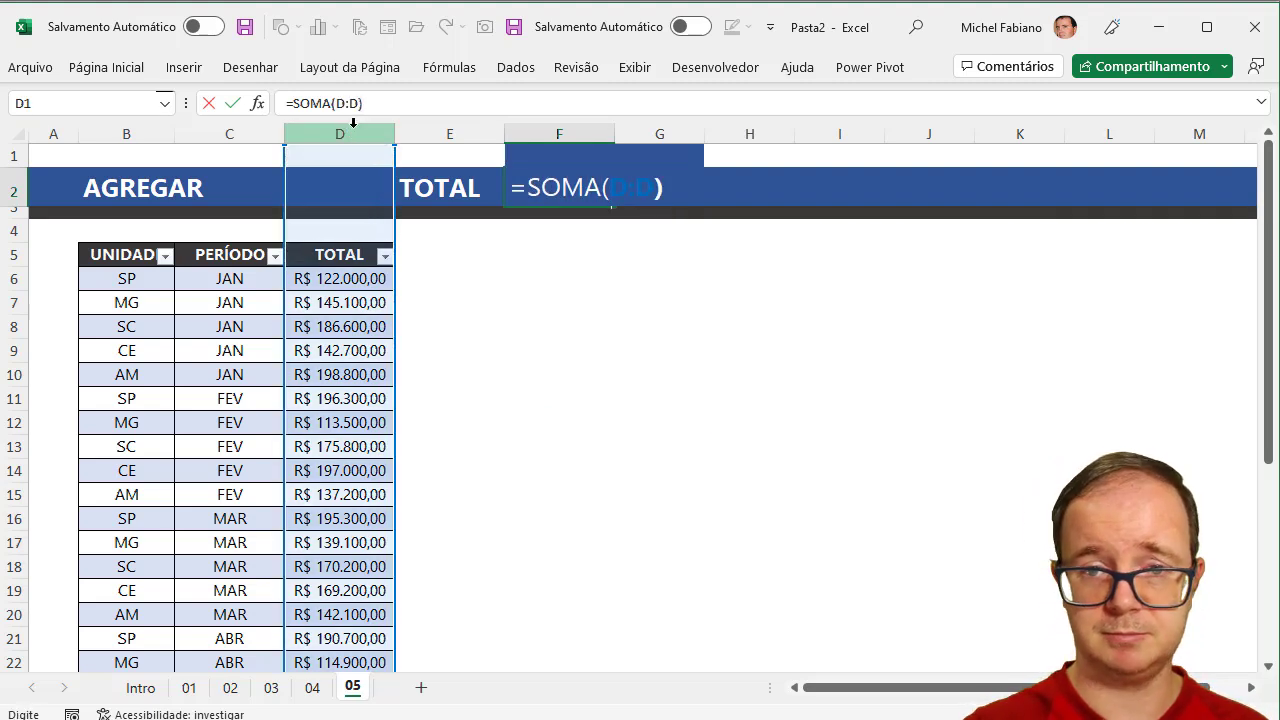
key(Return)
click(565, 188)
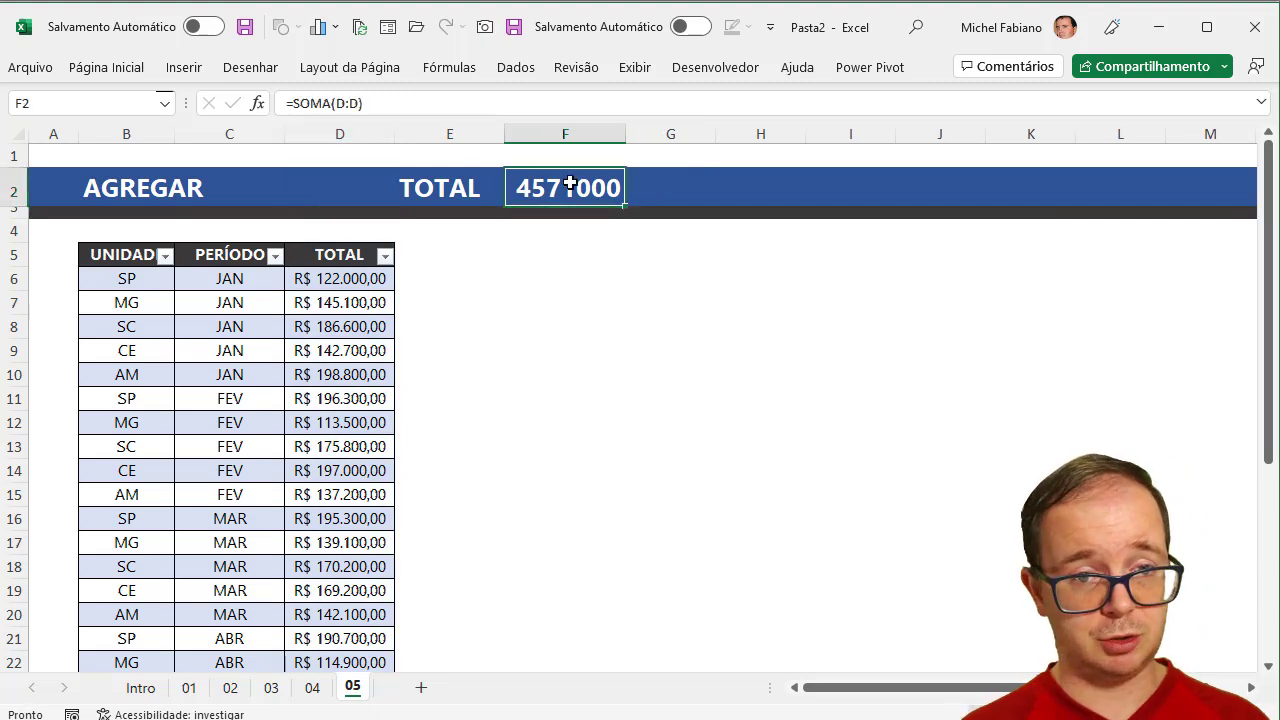
click(163, 257)
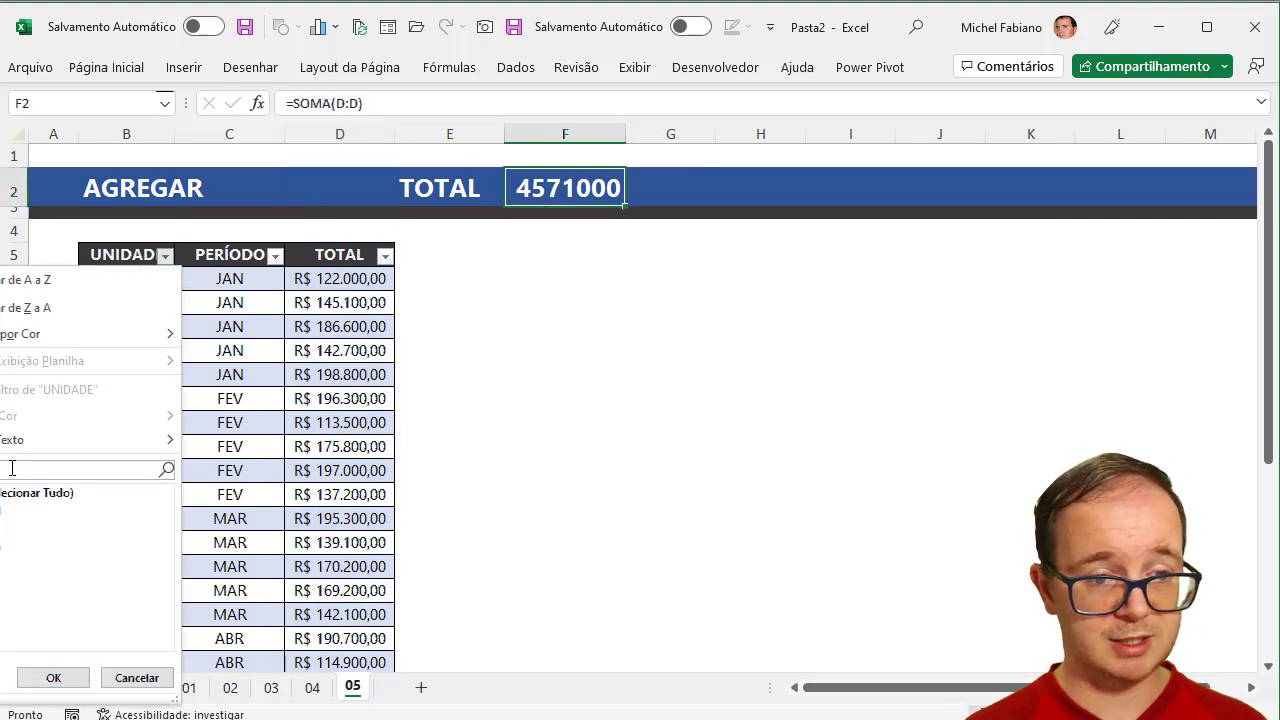
click(36, 492)
click(20, 546)
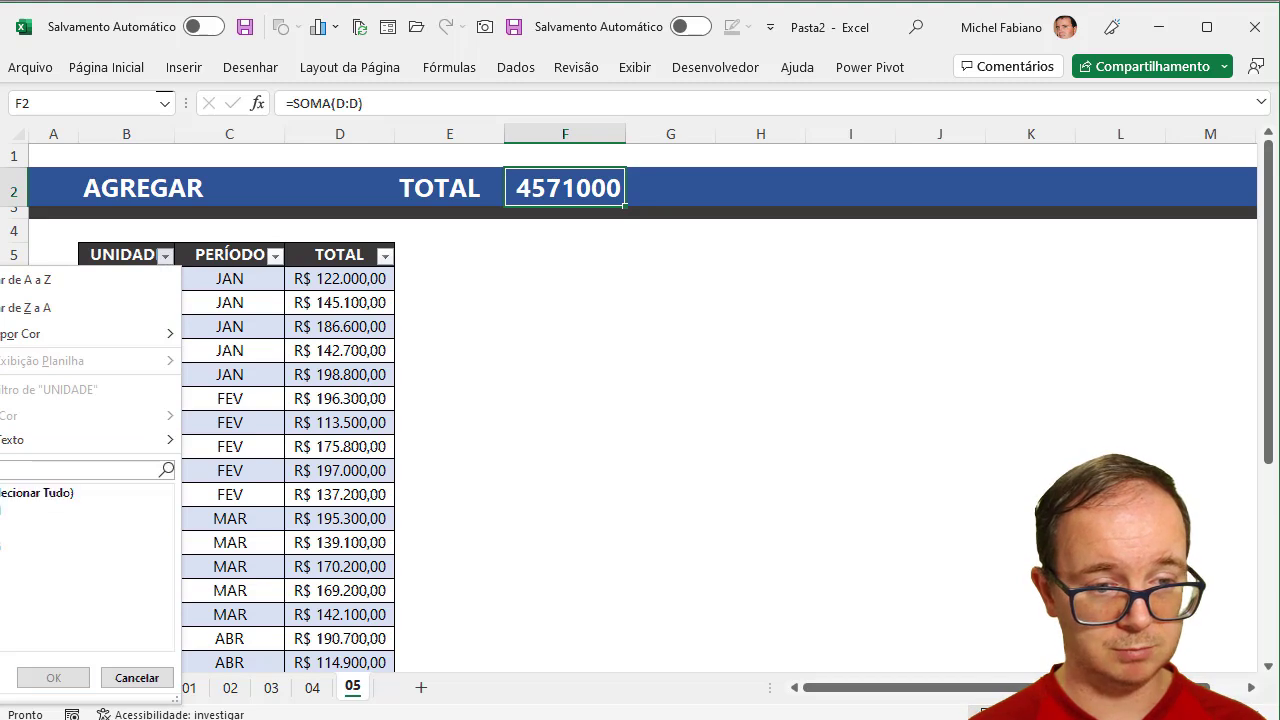
click(50, 677)
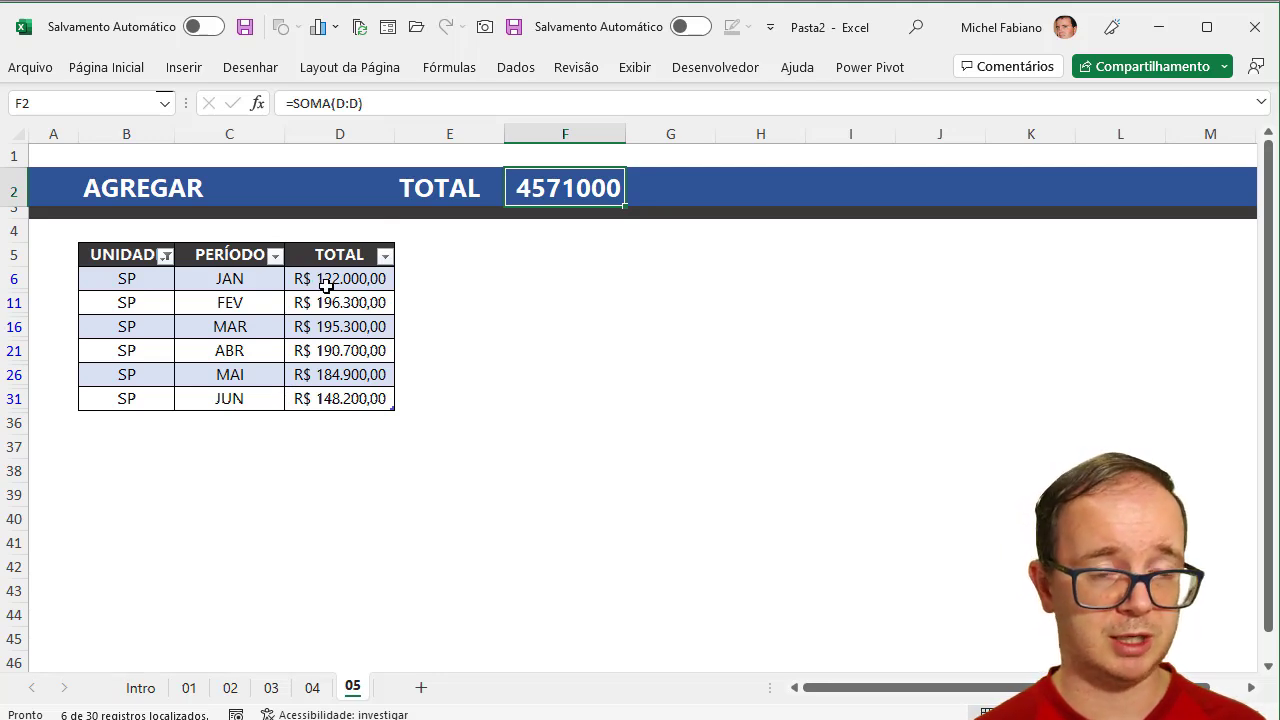
click(165, 257)
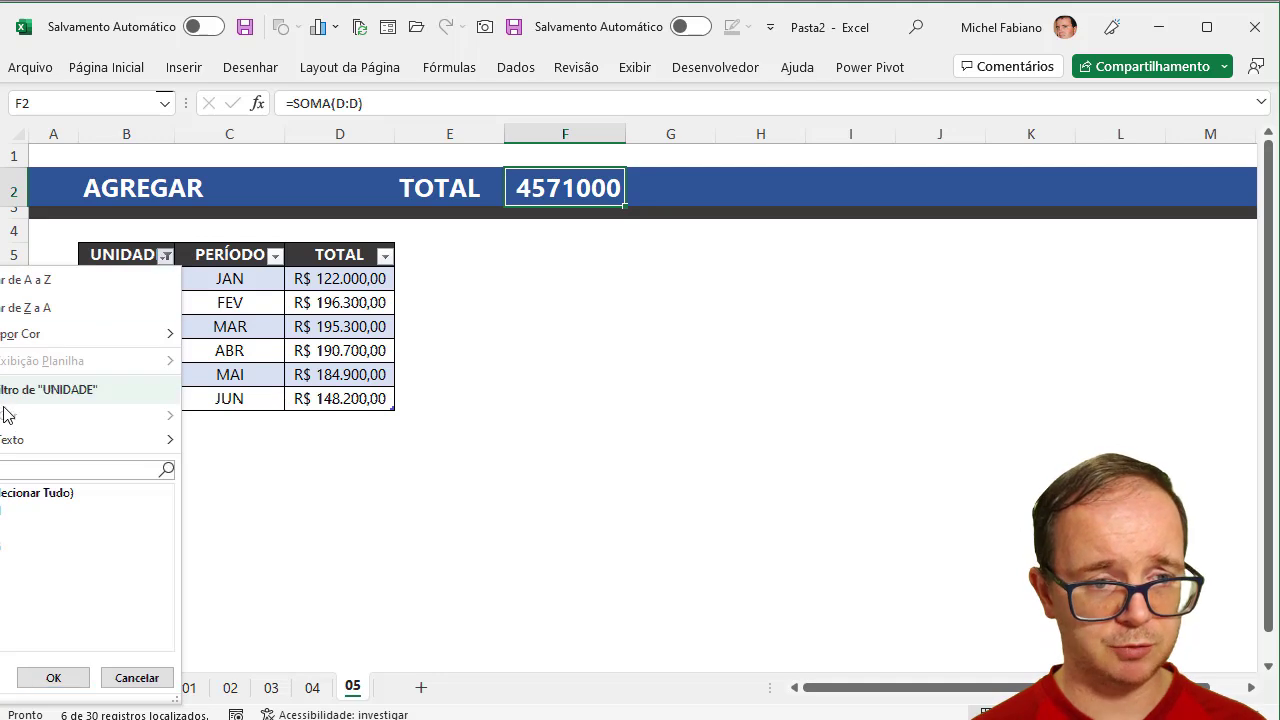
mouse_move(10, 439)
click(63, 396)
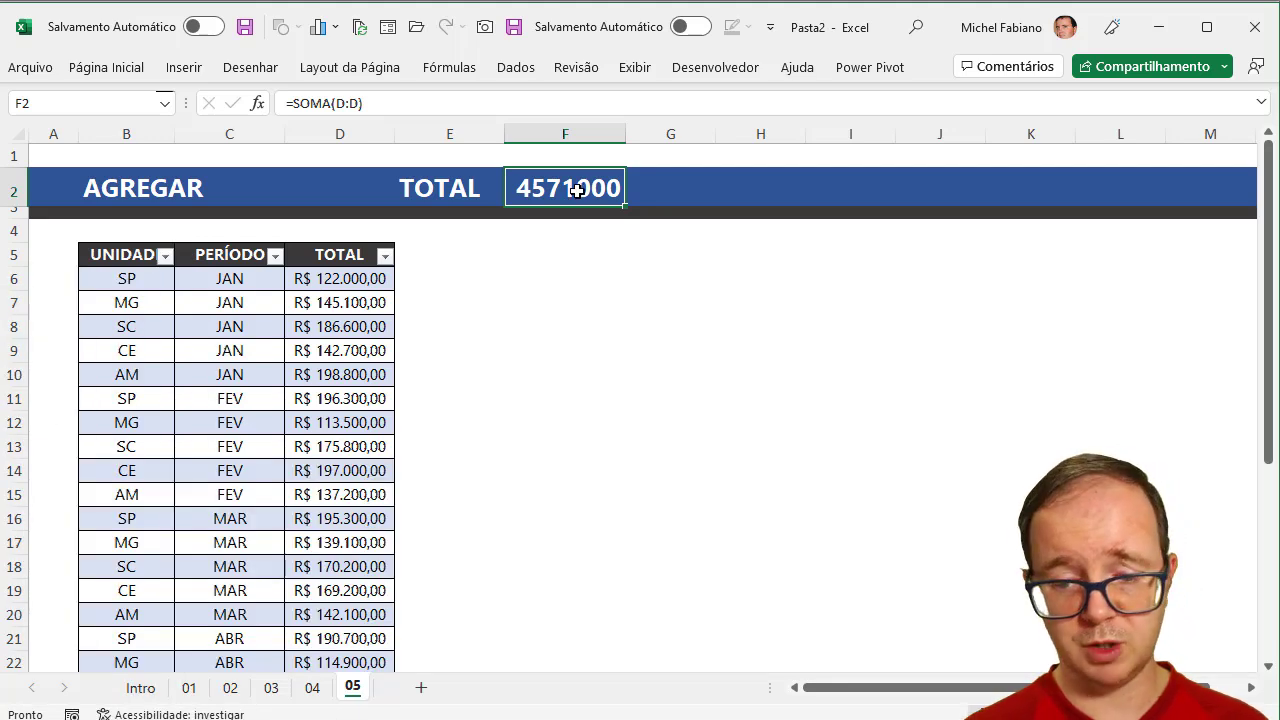
Step: Enter =AGREGAR(9;3;Tabela1[[#Tudo];[TOTAL]]) in F2 to sum visible TOTAL values
text(=AGREGAR)
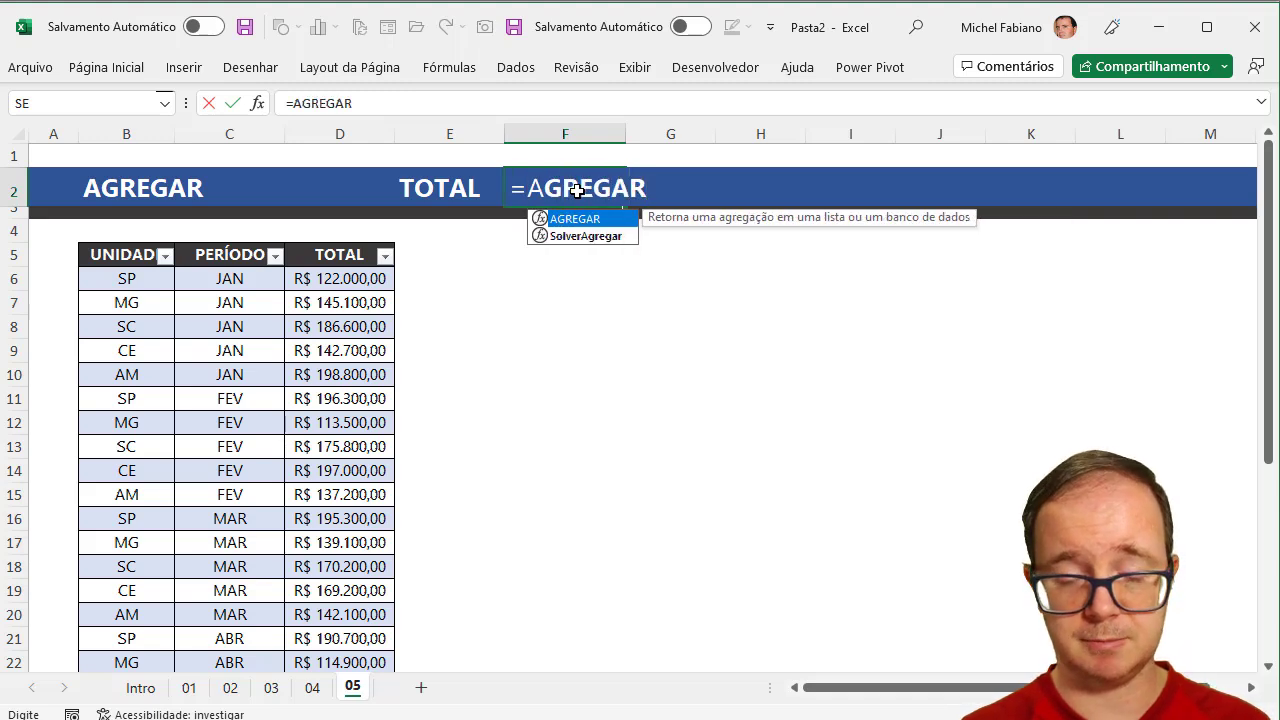
text(()
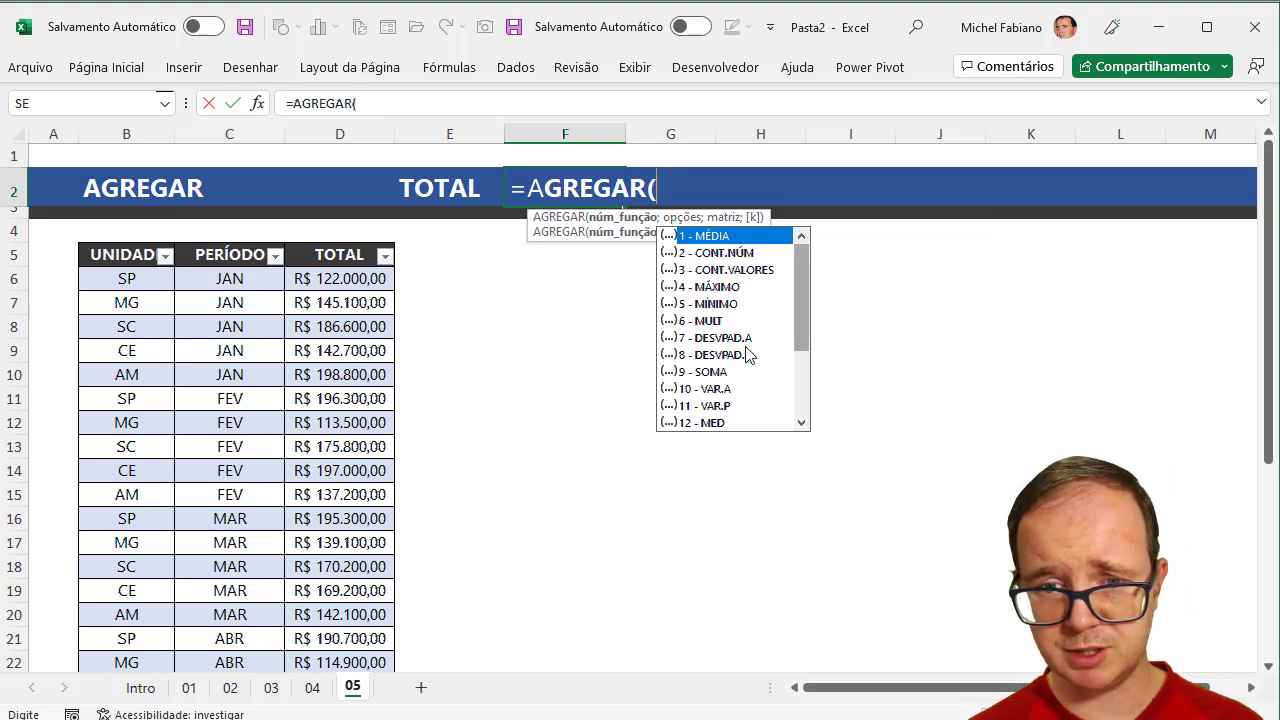
click(713, 374)
double_click(712, 373)
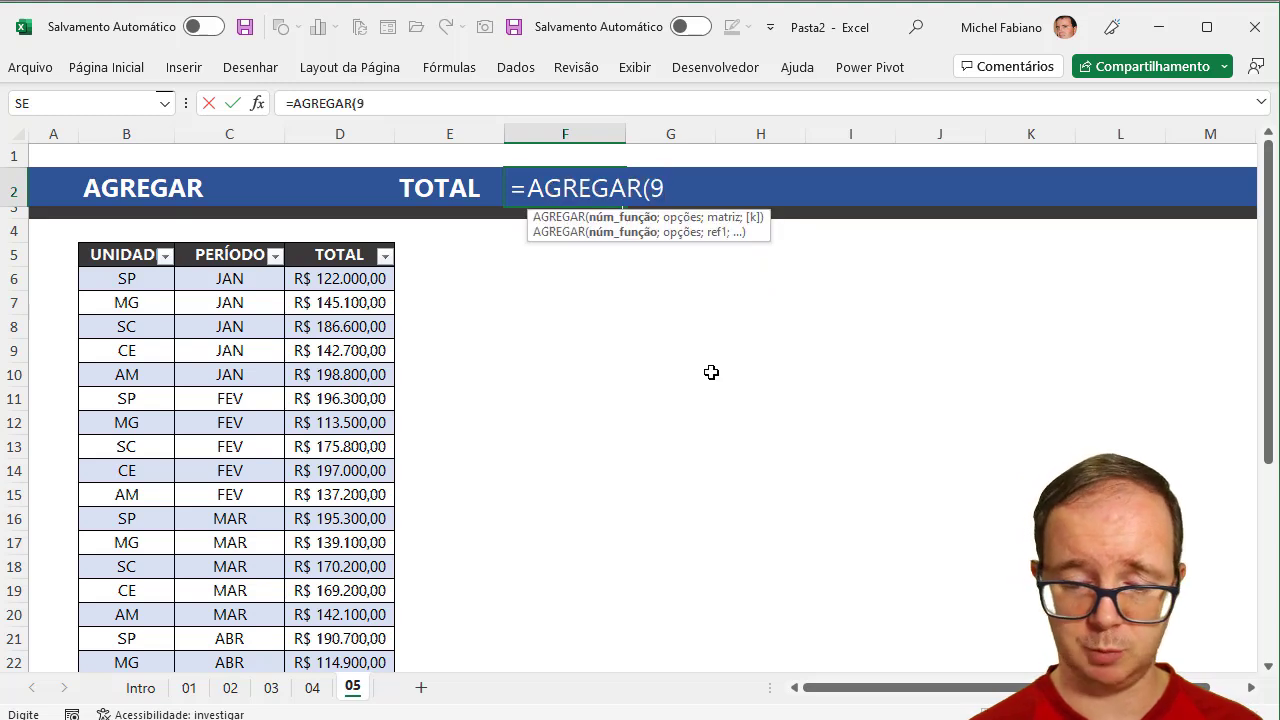
text(;)
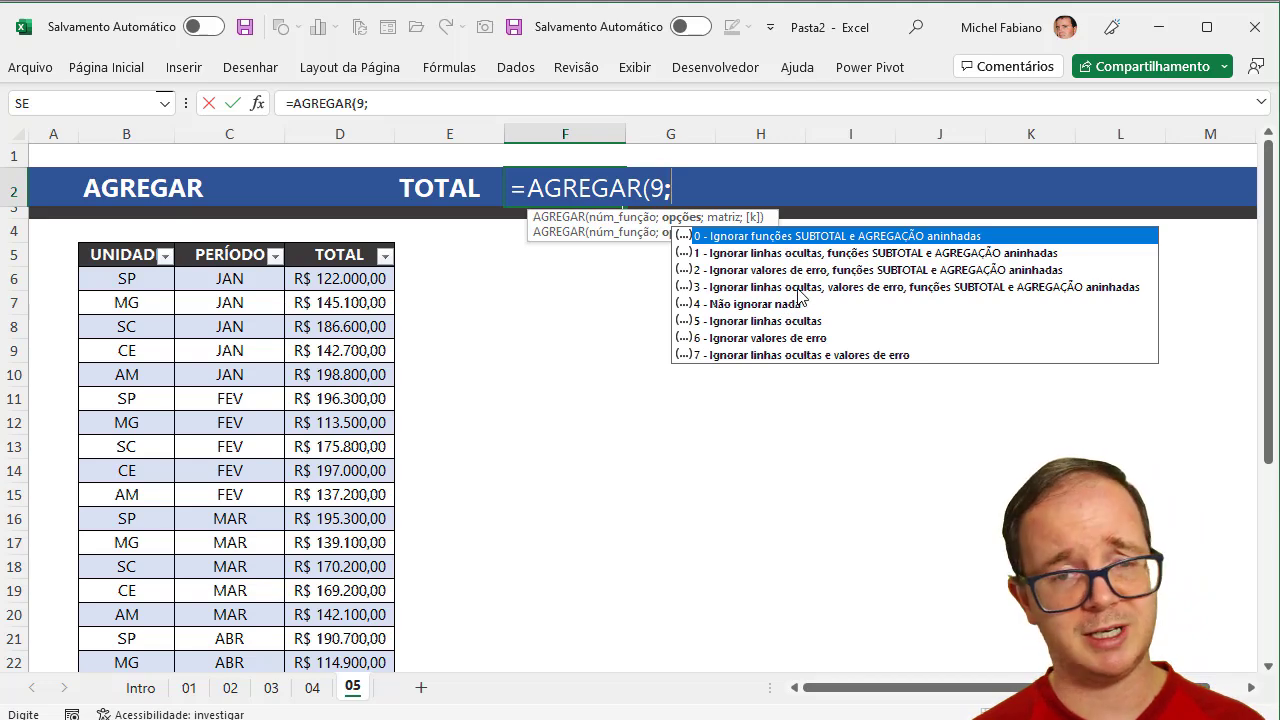
double_click(797, 288)
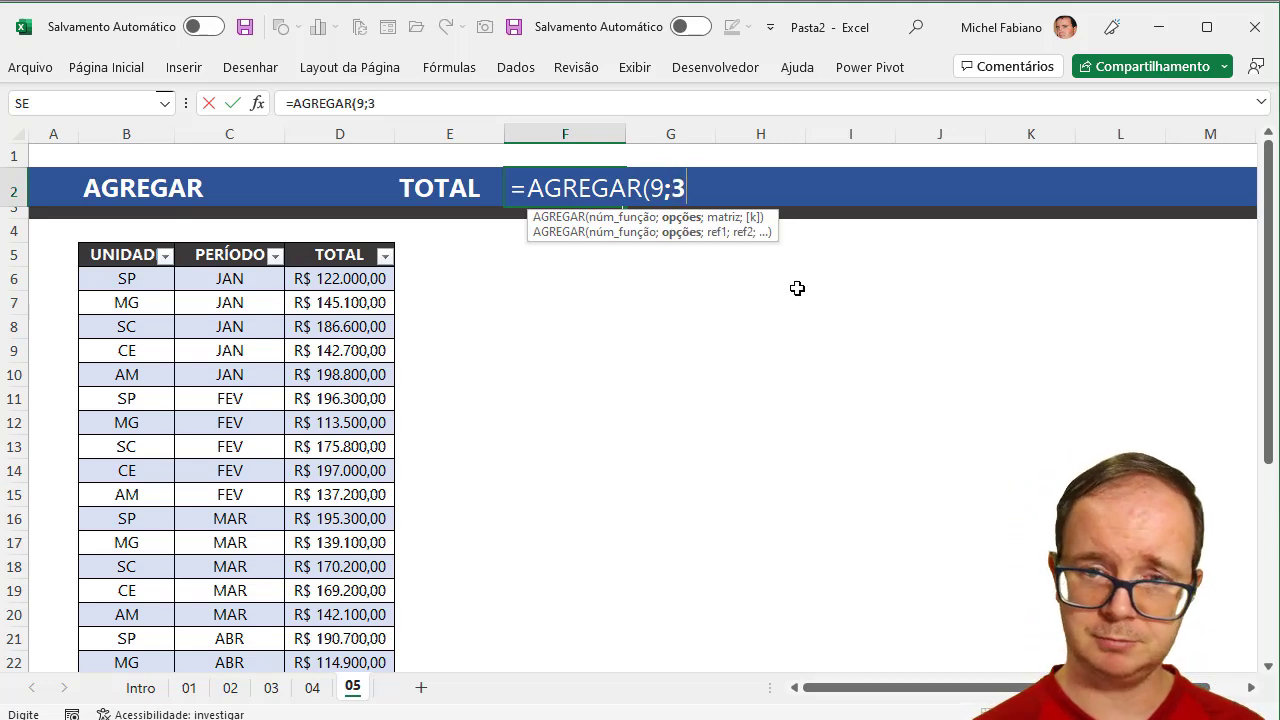
text(;)
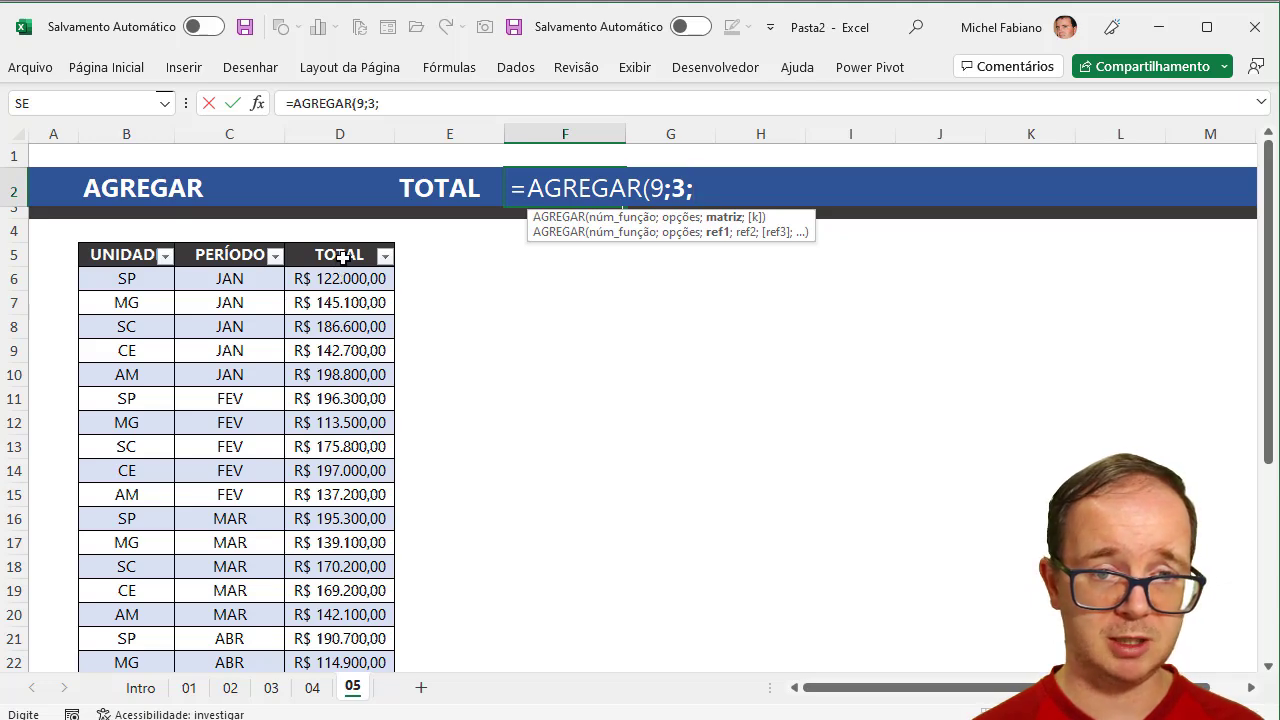
drag(342, 257, 325, 705)
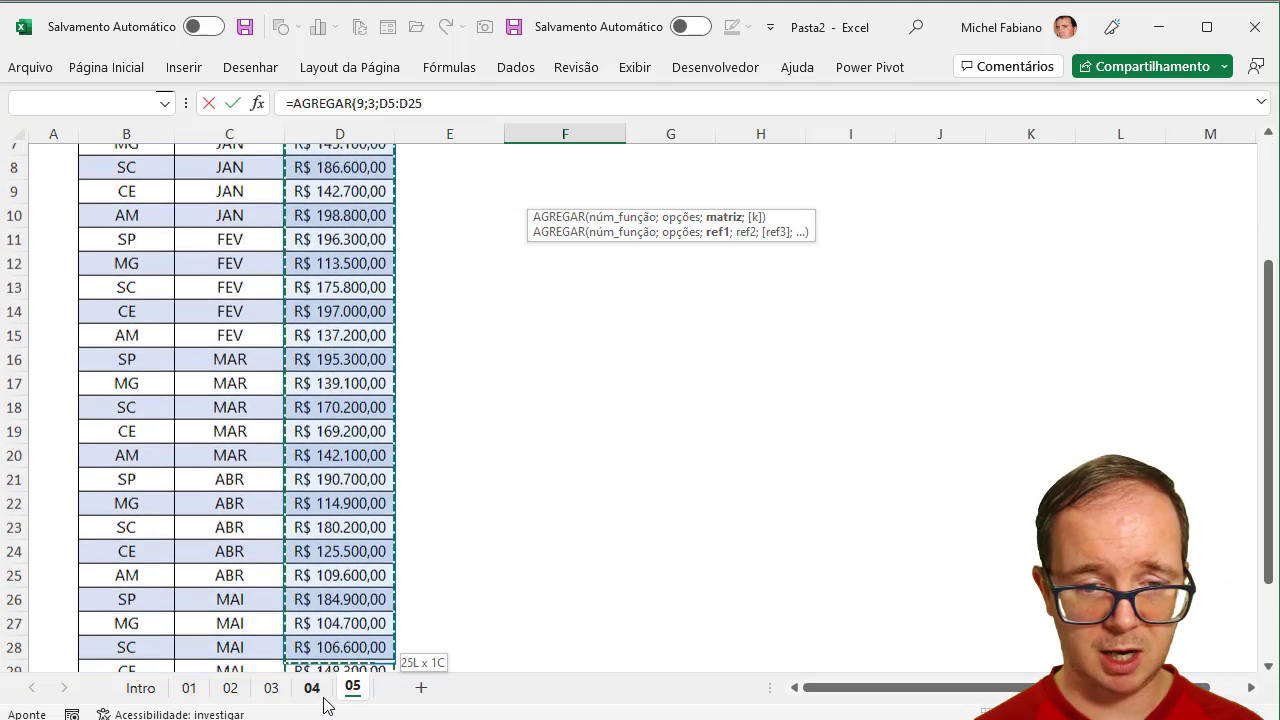
drag(325, 705, 337, 633)
text())
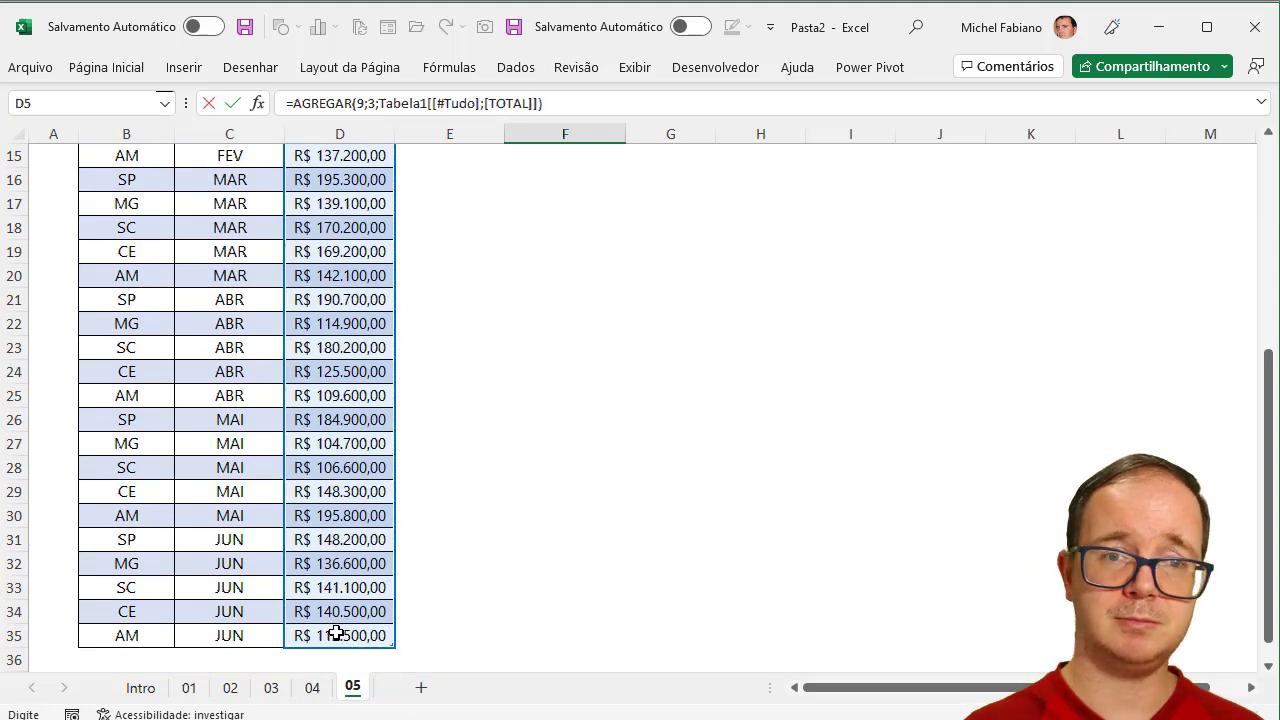
key(ctrl+Return)
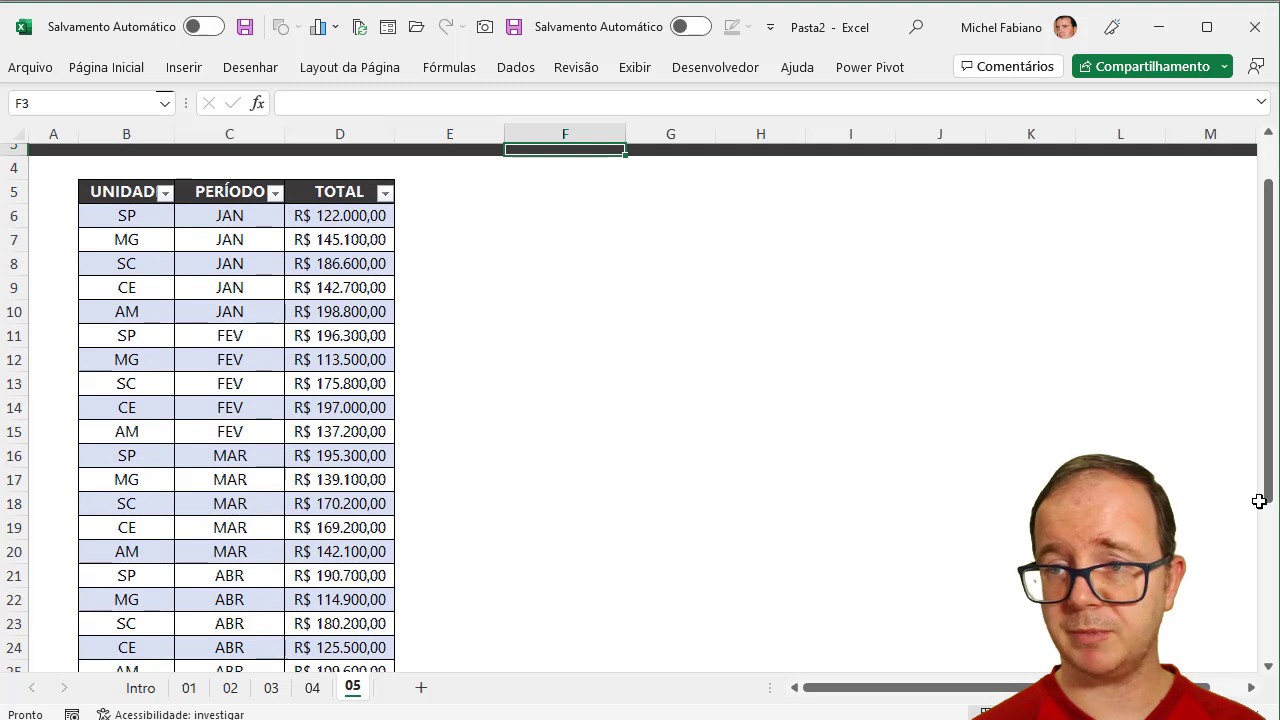
Step: Filter the UNIDADE column to SP only and widen column A
scroll(1259, 501, up, 1)
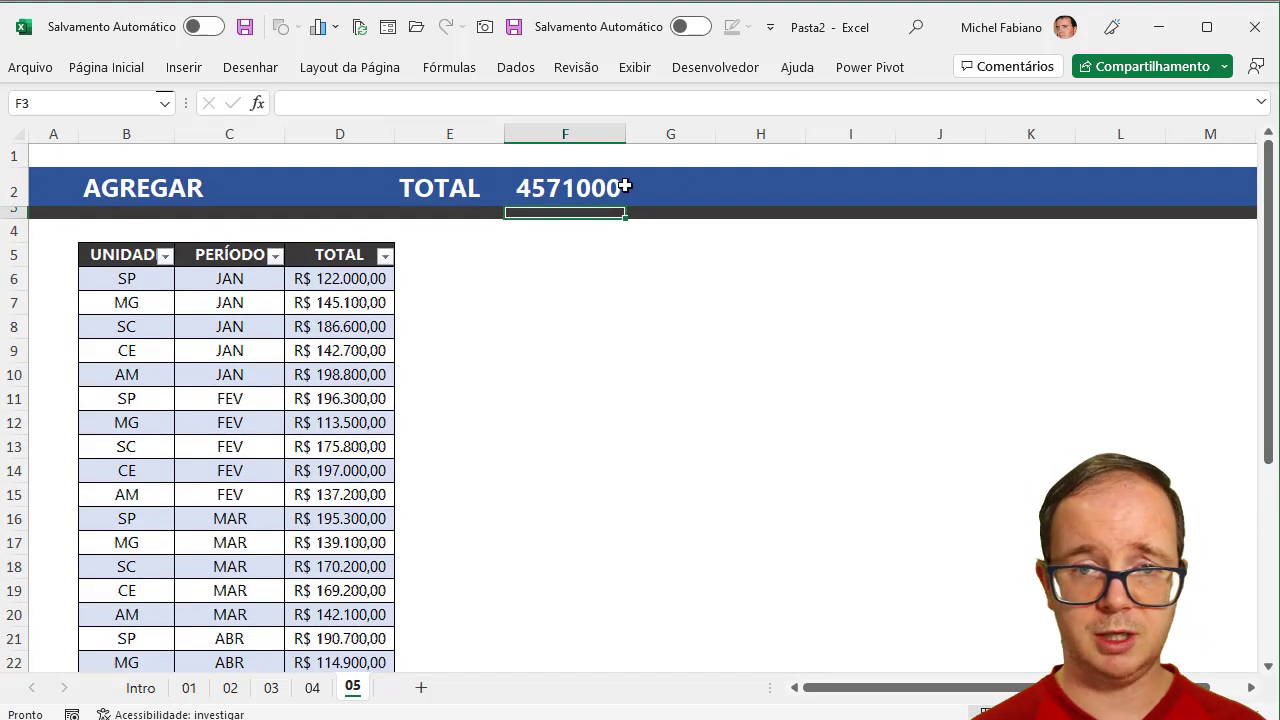
click(587, 190)
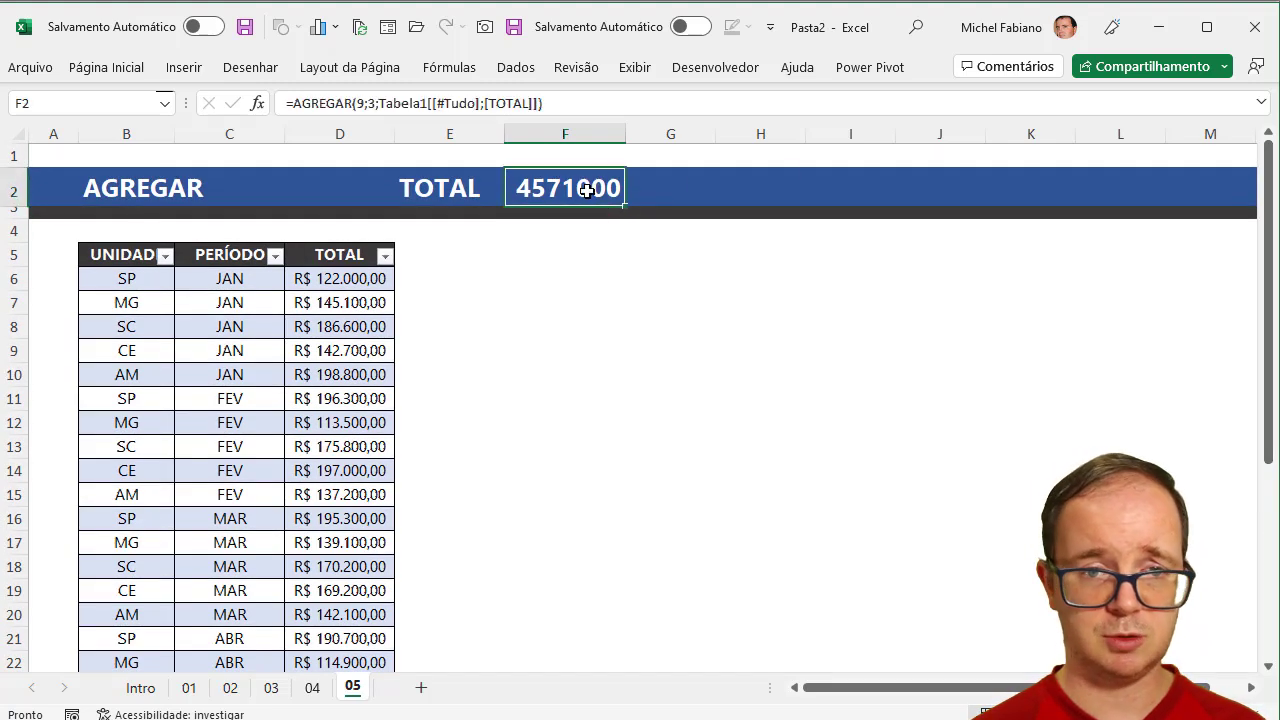
click(164, 256)
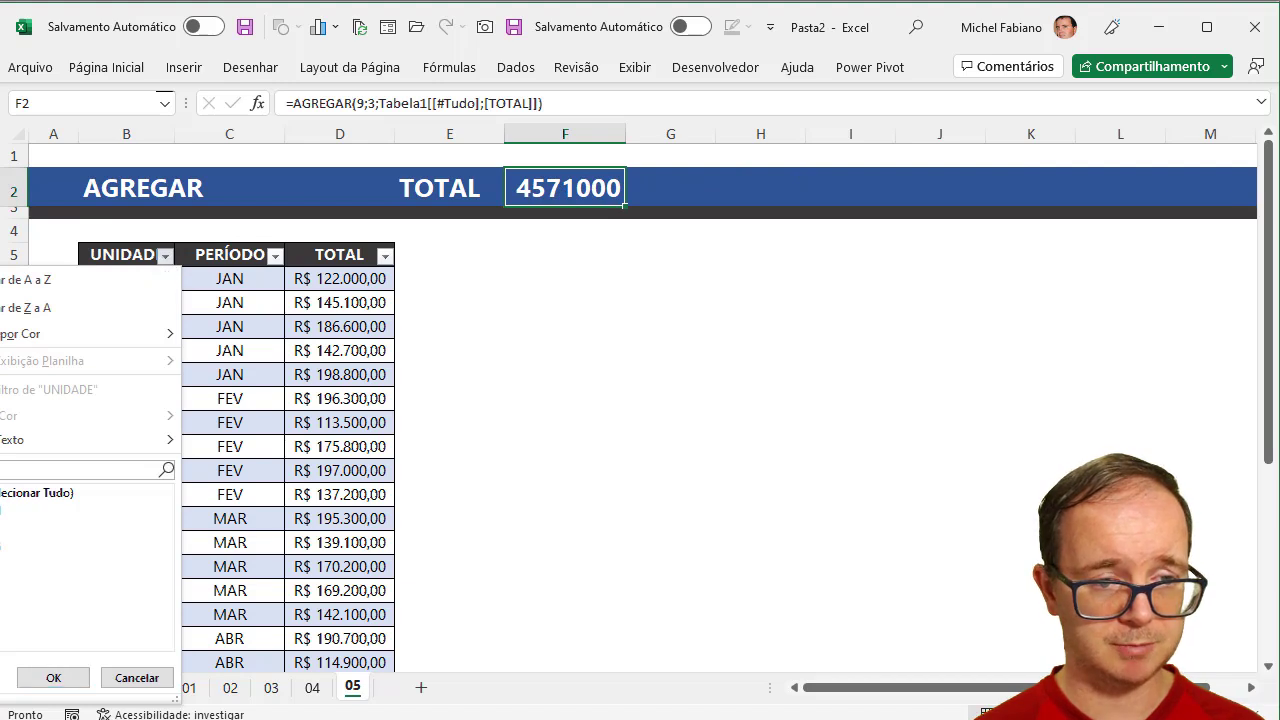
click(36, 493)
click(2, 510)
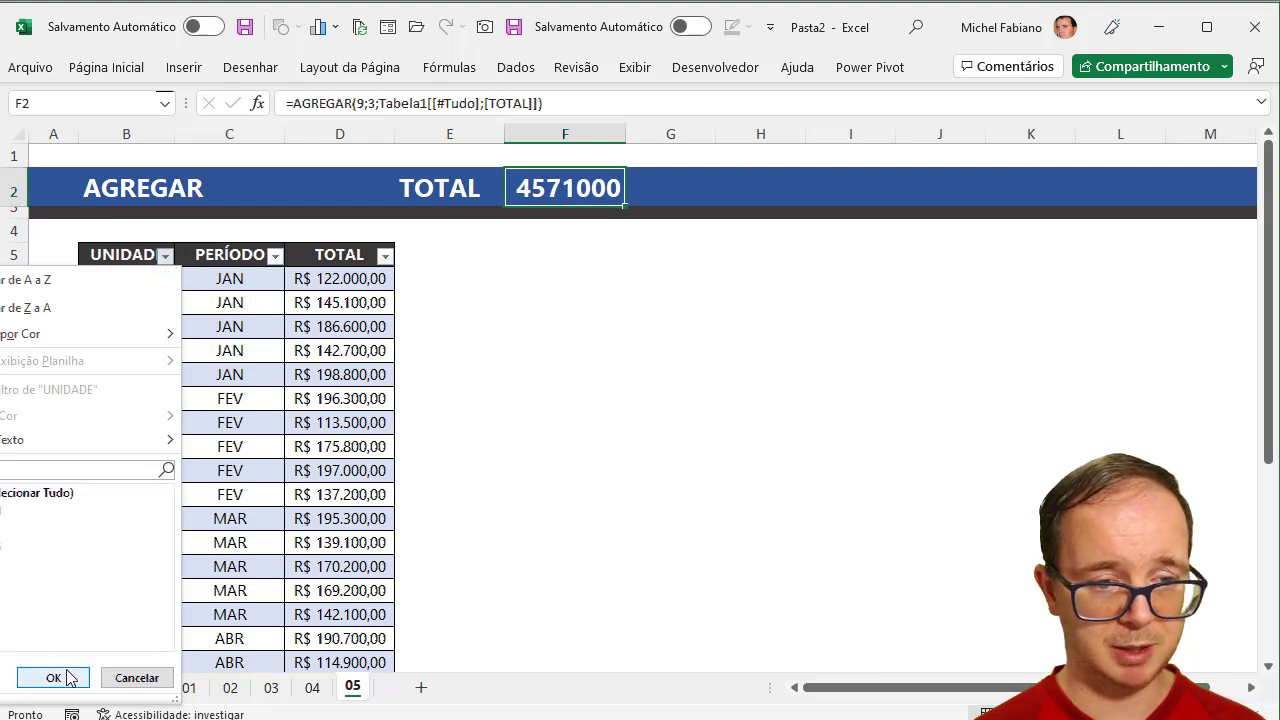
click(53, 678)
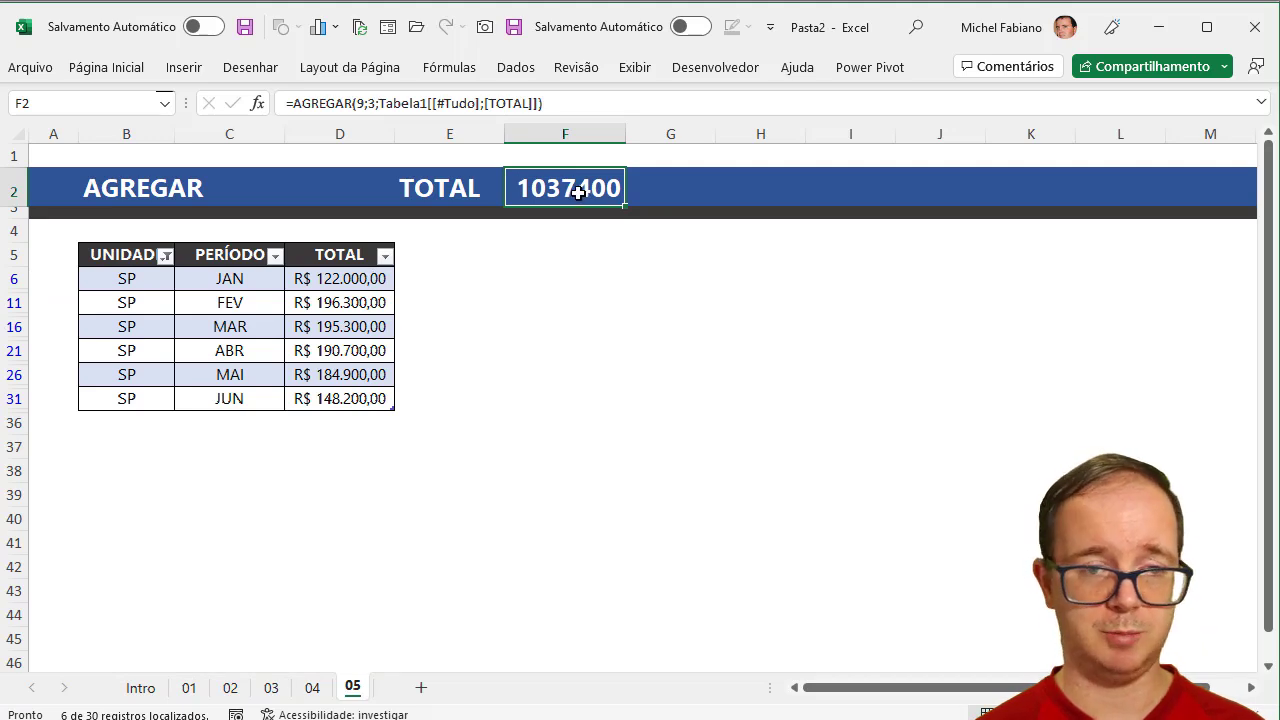
drag(79, 134, 164, 137)
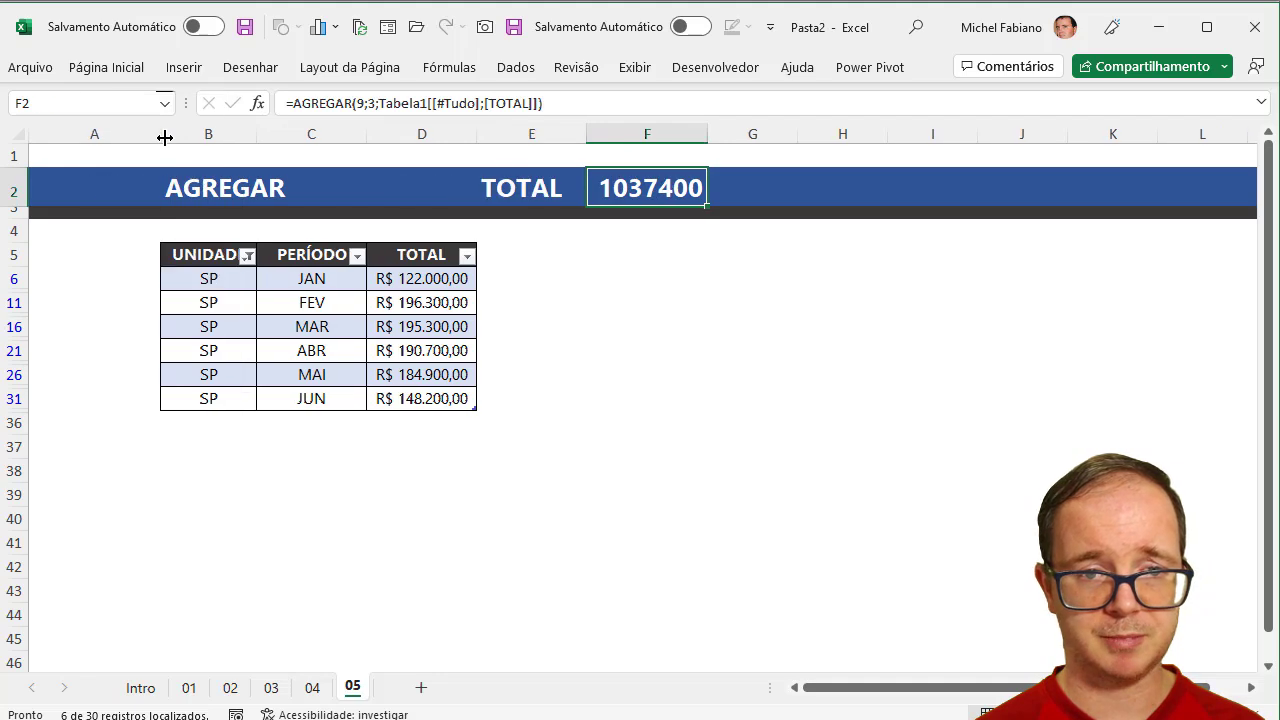
Step: Clear the UNIDADE filter, then filter it to CE only
click(247, 257)
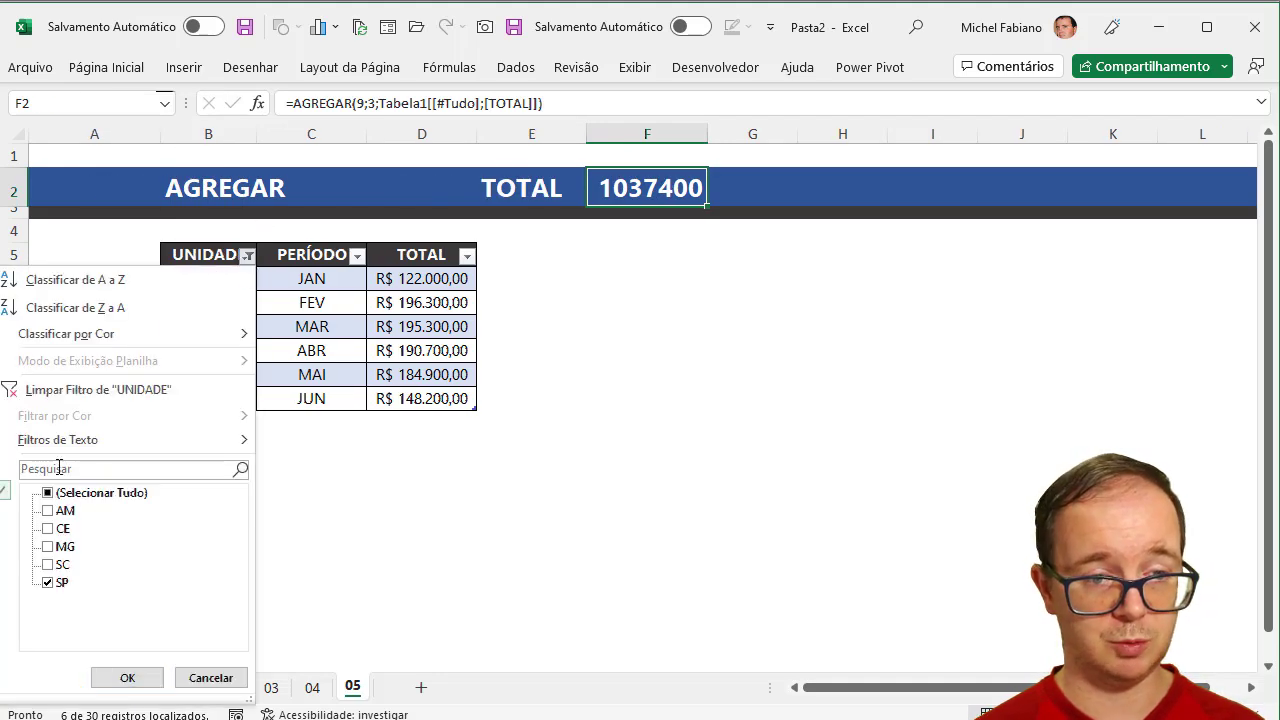
click(60, 396)
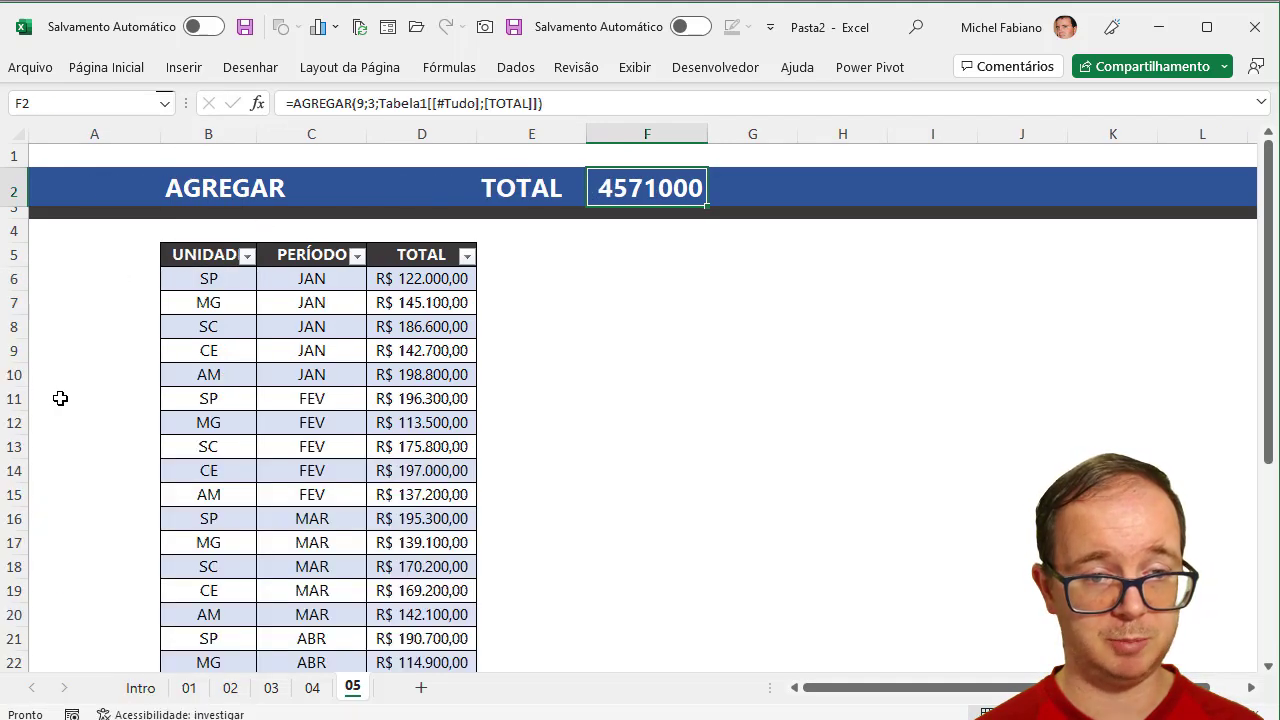
click(248, 258)
click(56, 494)
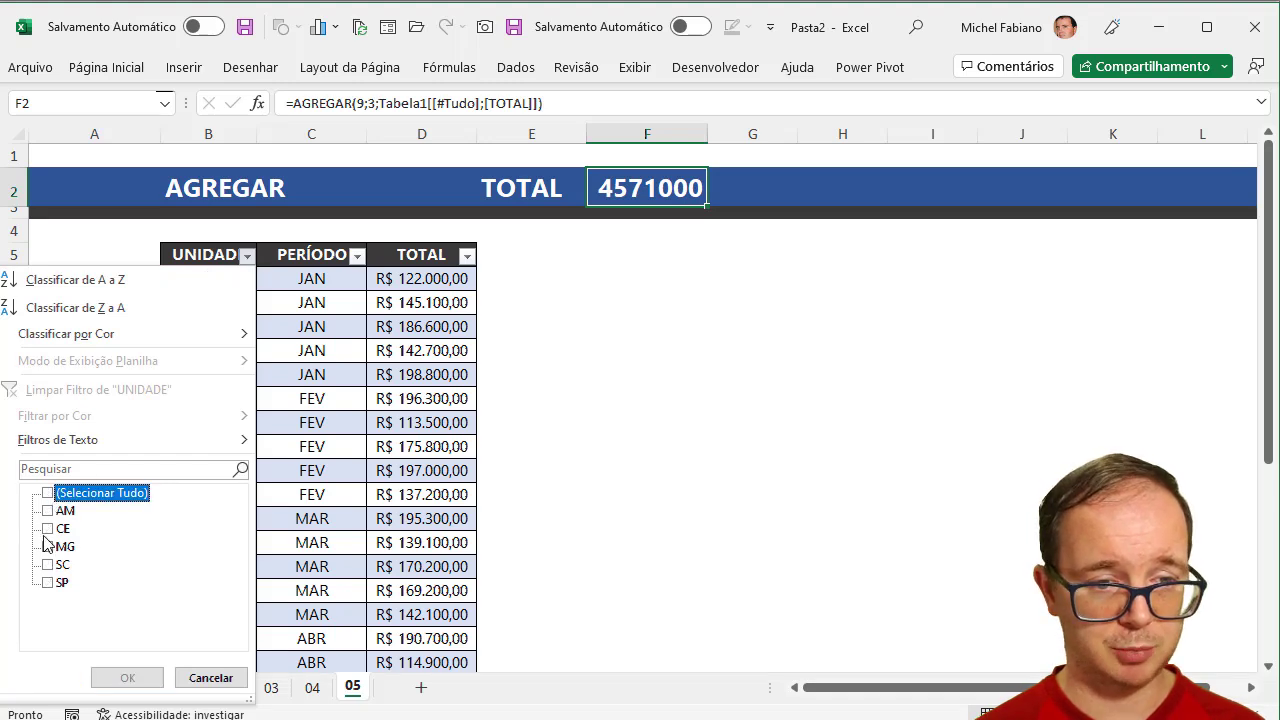
click(47, 529)
click(127, 678)
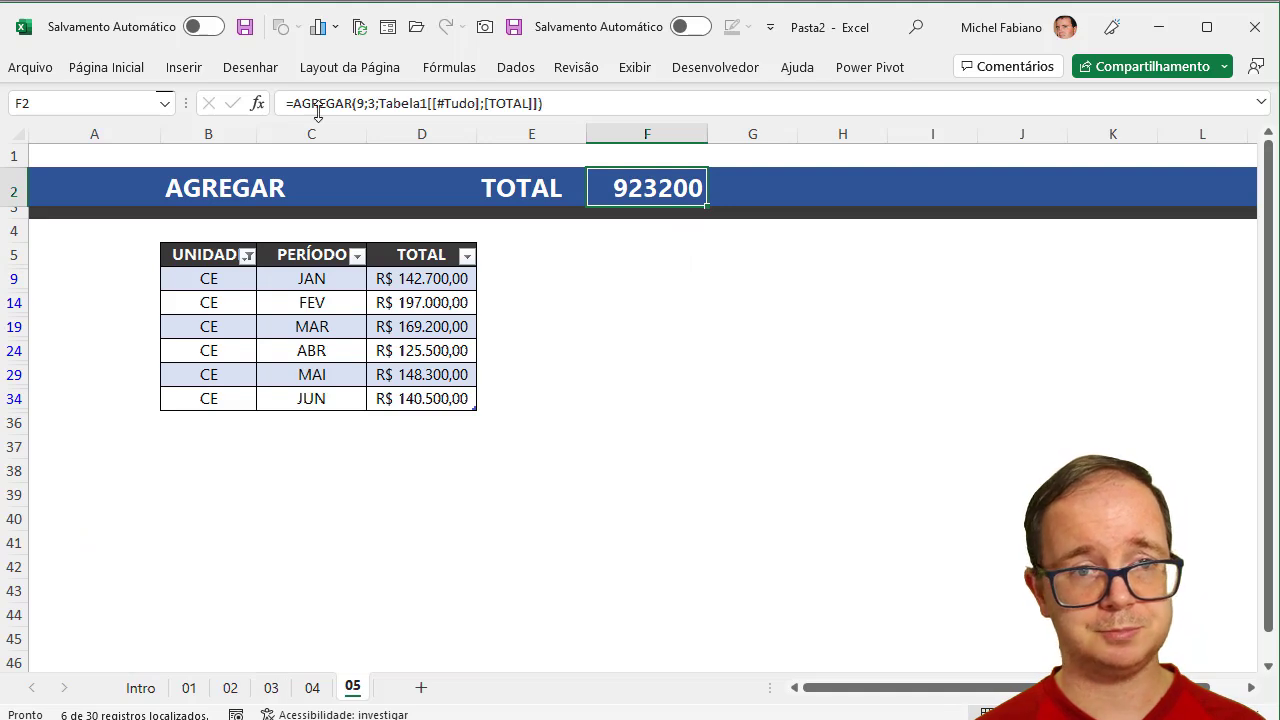
Step: Apply Contábil currency format to F2, showing R$ 923.200,00
click(118, 70)
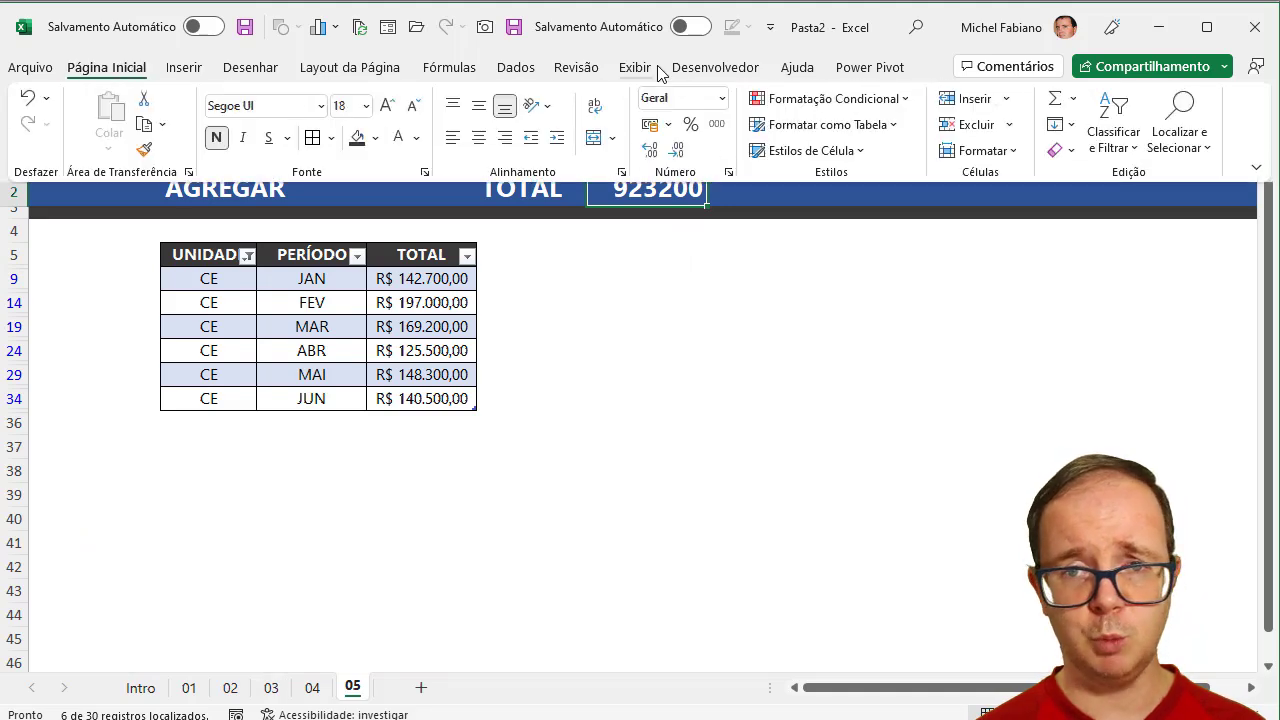
click(650, 127)
click(915, 203)
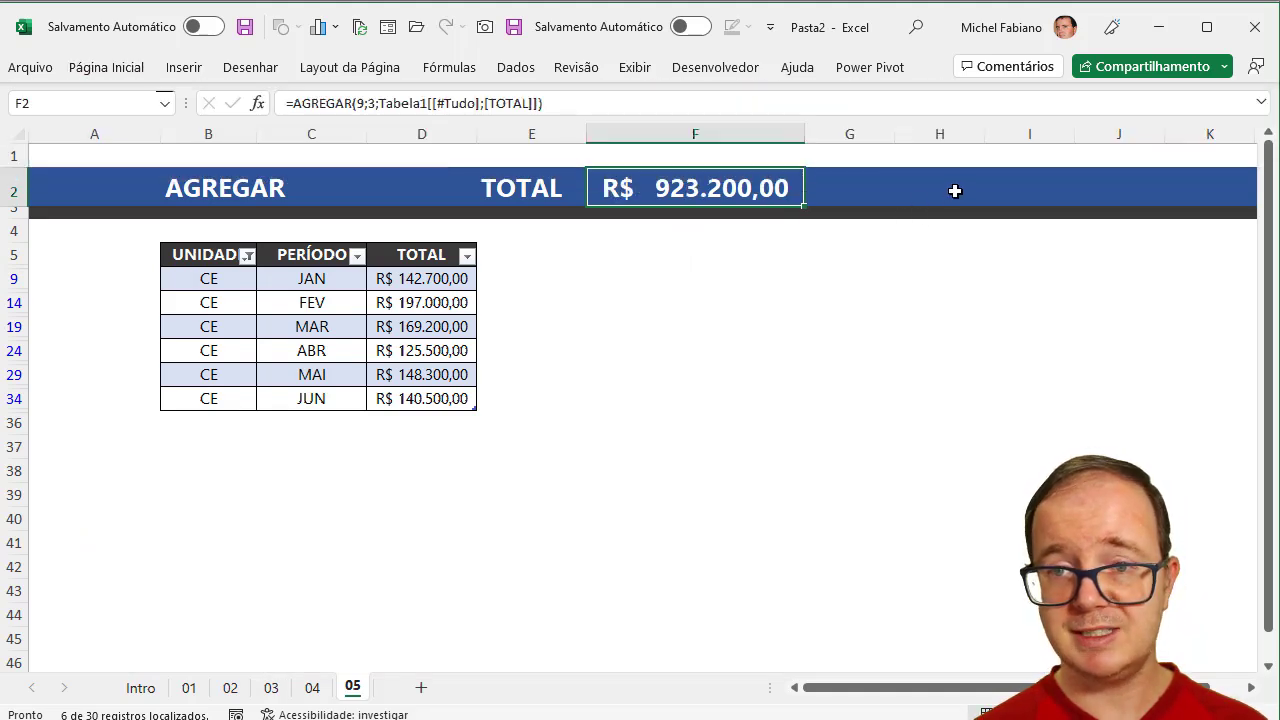
click(955, 191)
Step: Label H2 MÉDIA and enter =AGREGAR(1;3;D5:D34) in I2
text(M)
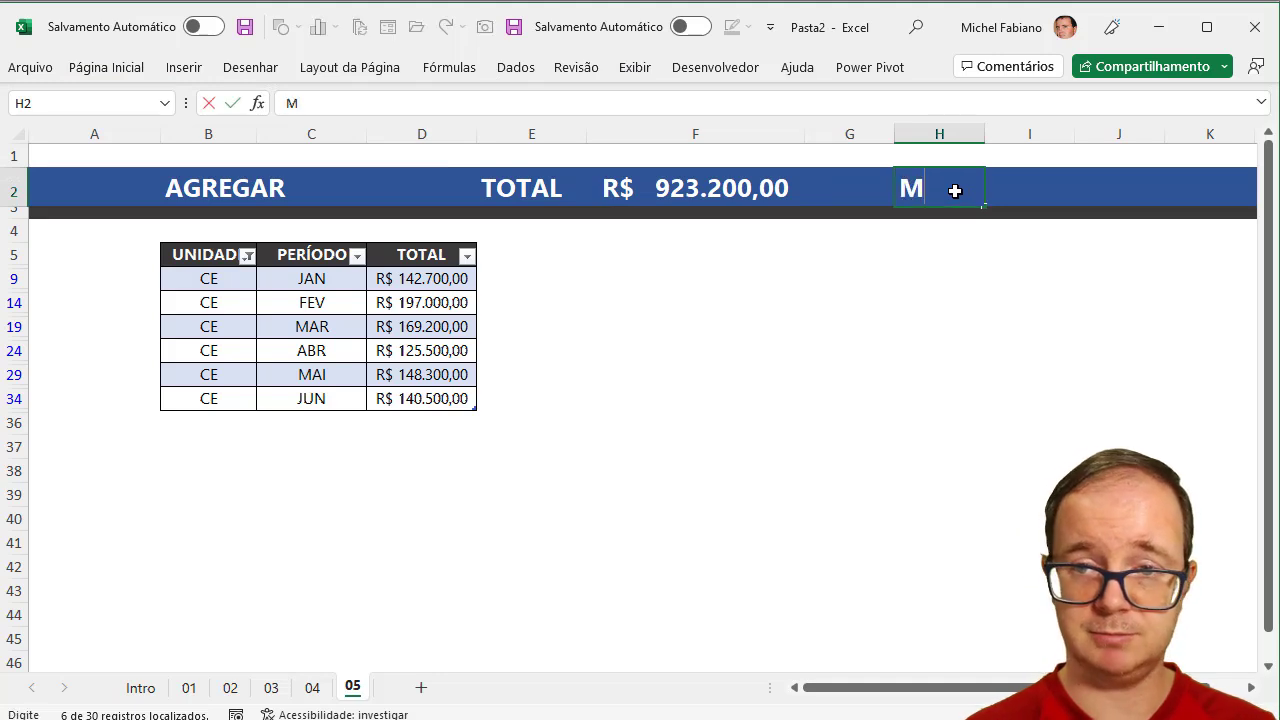
text(ÉDIA)
key(Tab)
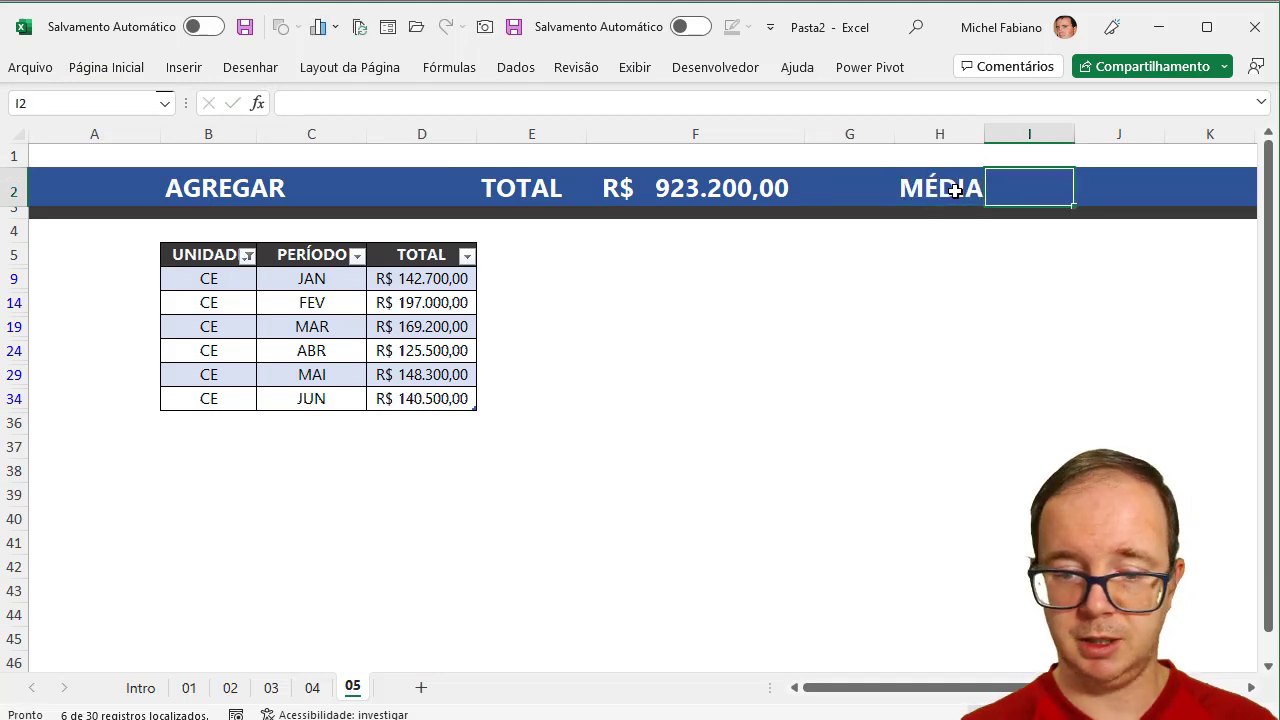
text(=AGREGAR)
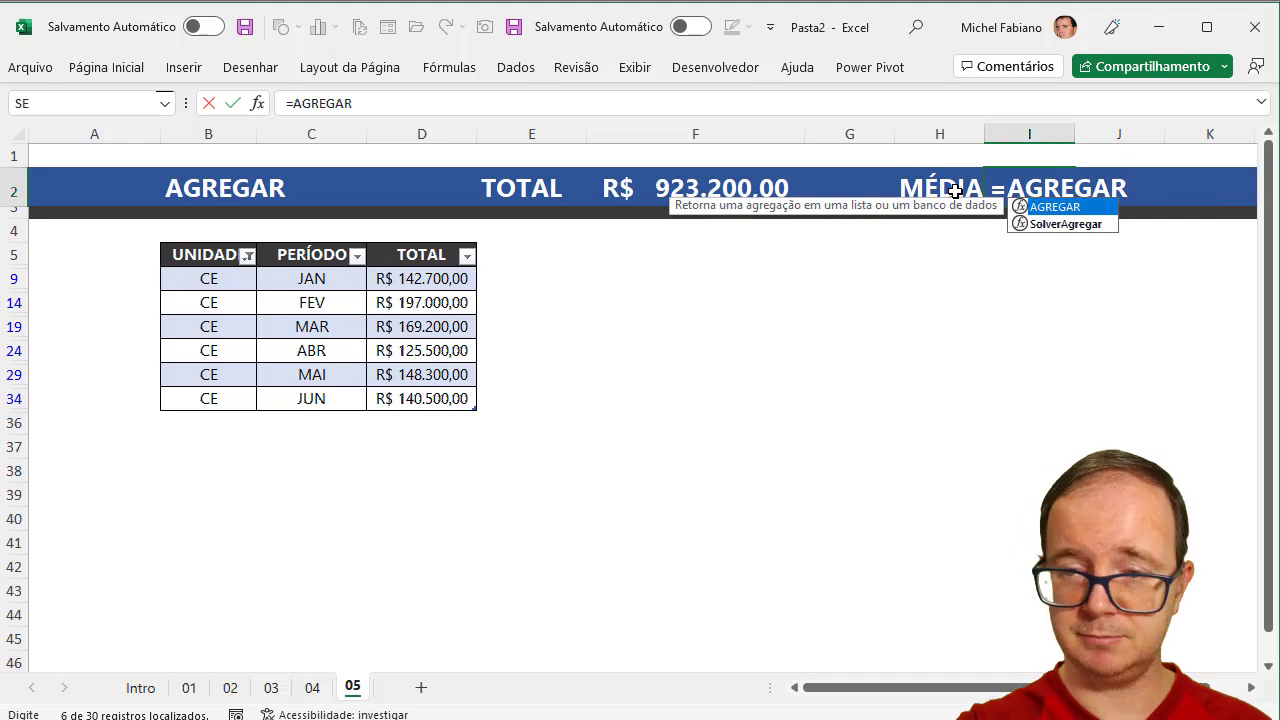
text(()
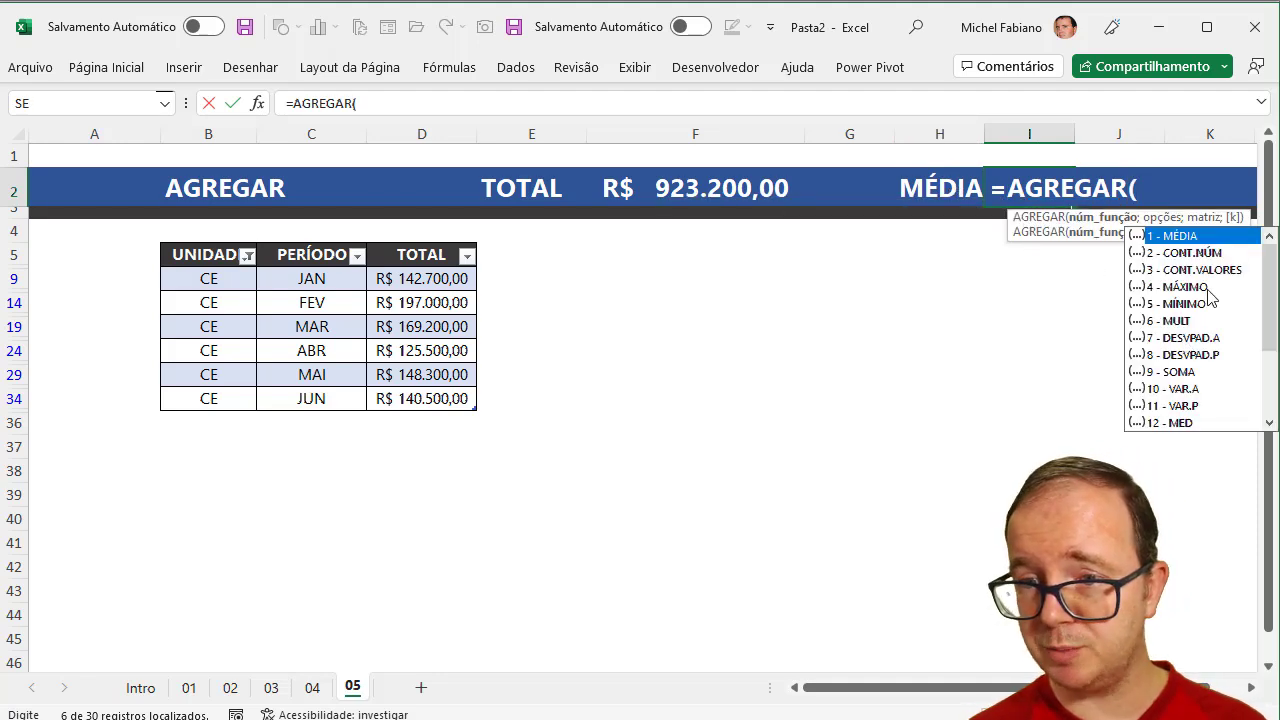
double_click(1190, 237)
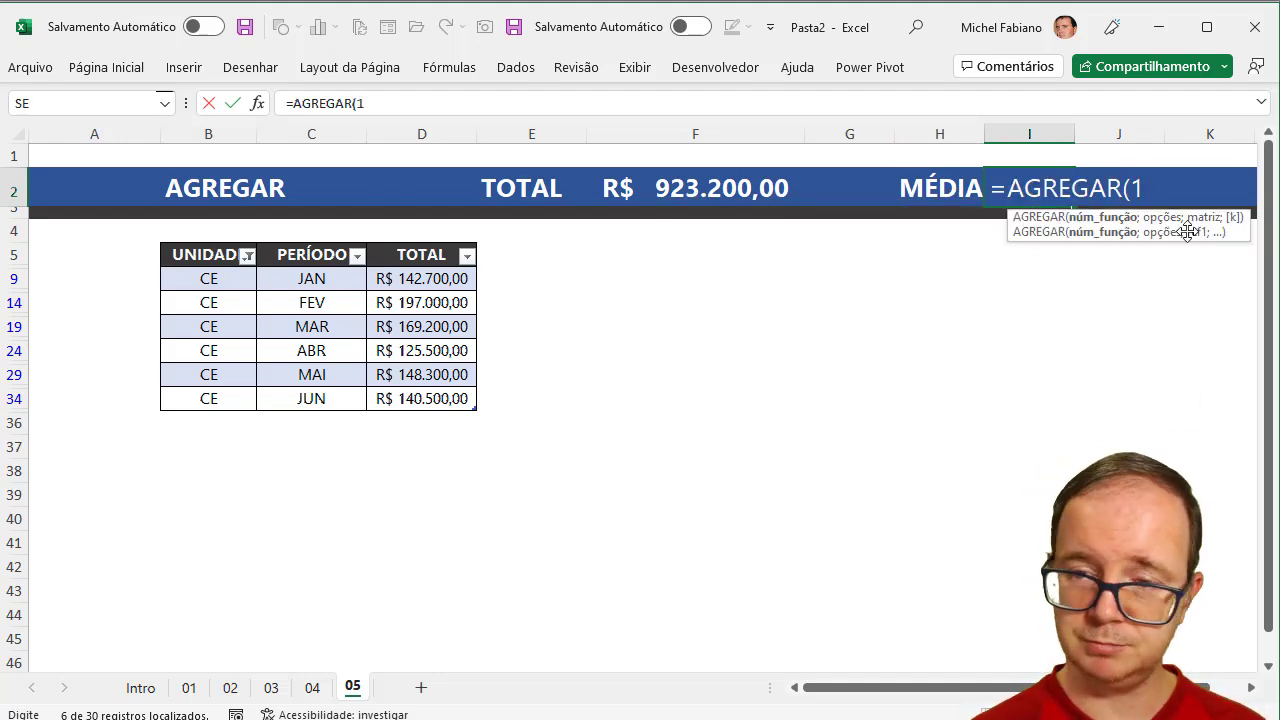
text(;)
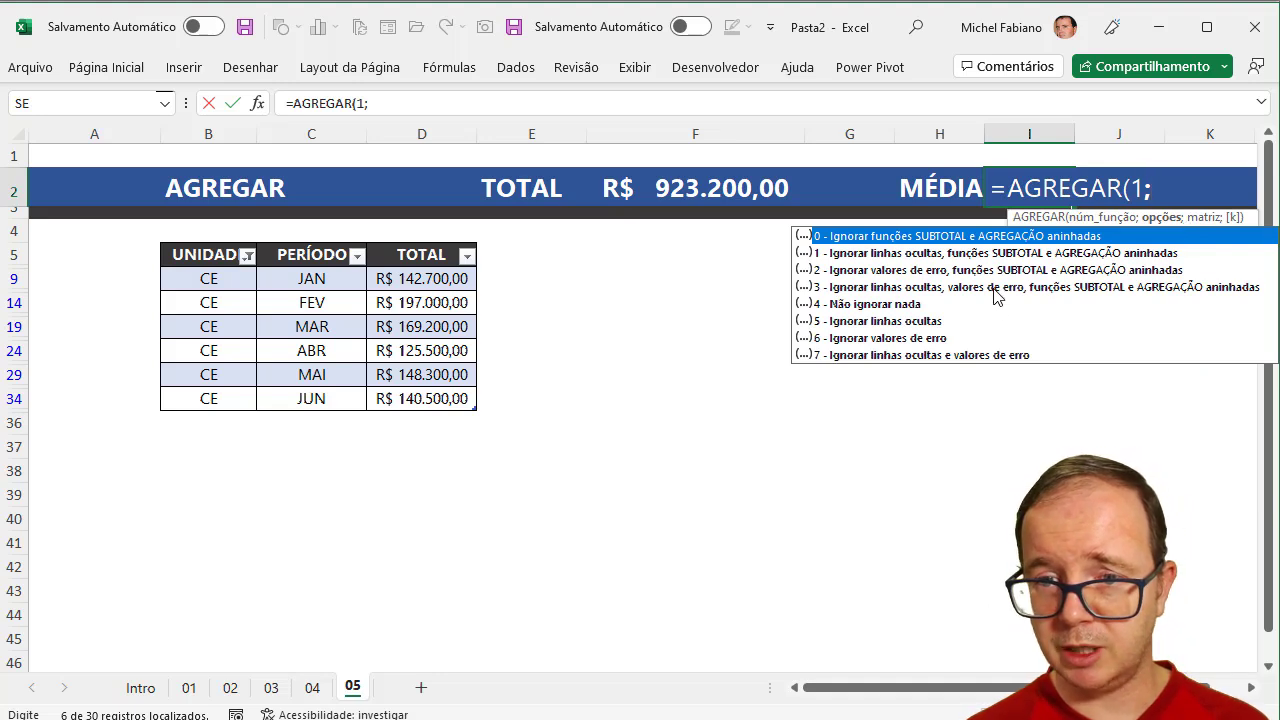
double_click(993, 288)
text(;)
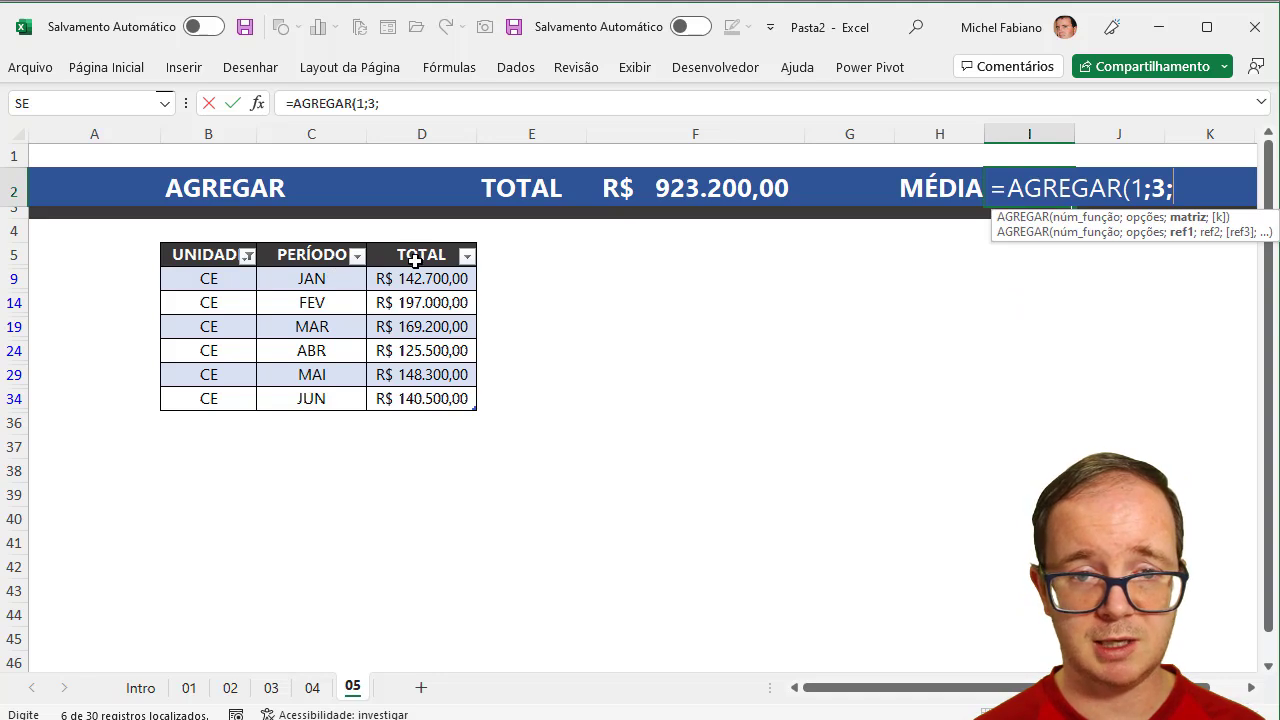
drag(415, 259, 426, 399)
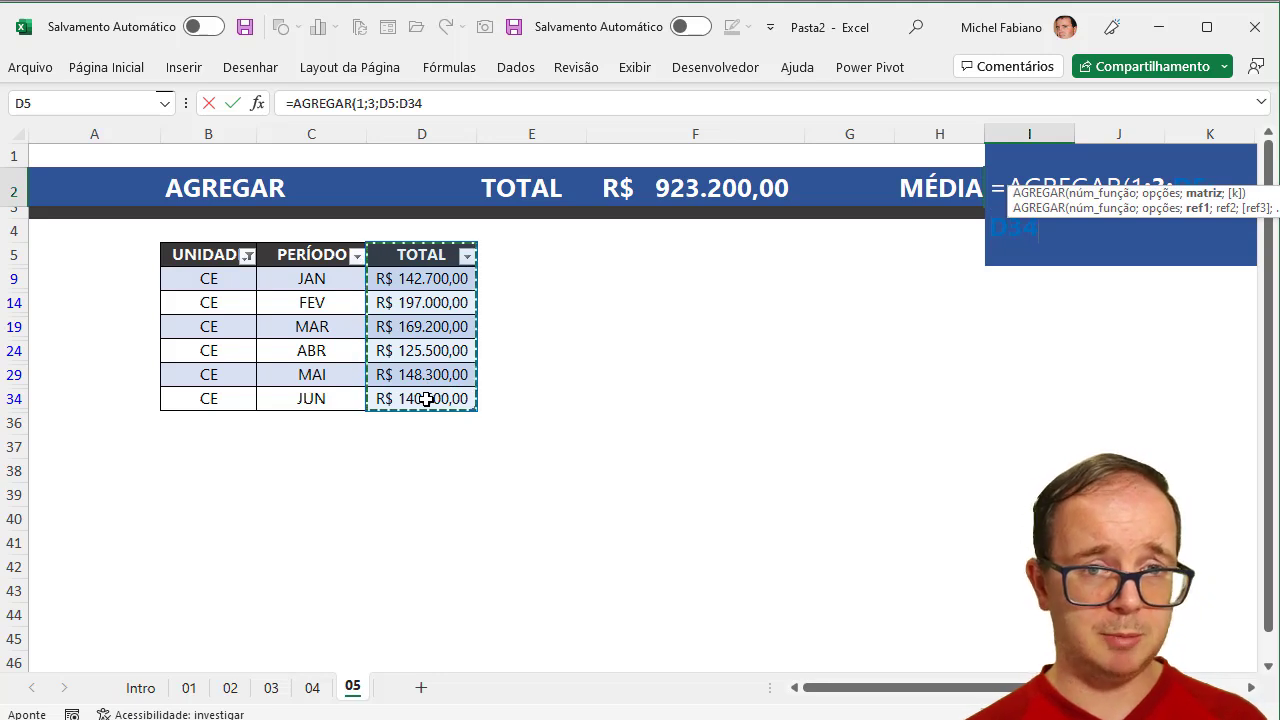
Step: Clear the UNIDADE filter and replace the average's D5:D34 range with the table's TOTAL column
click(247, 256)
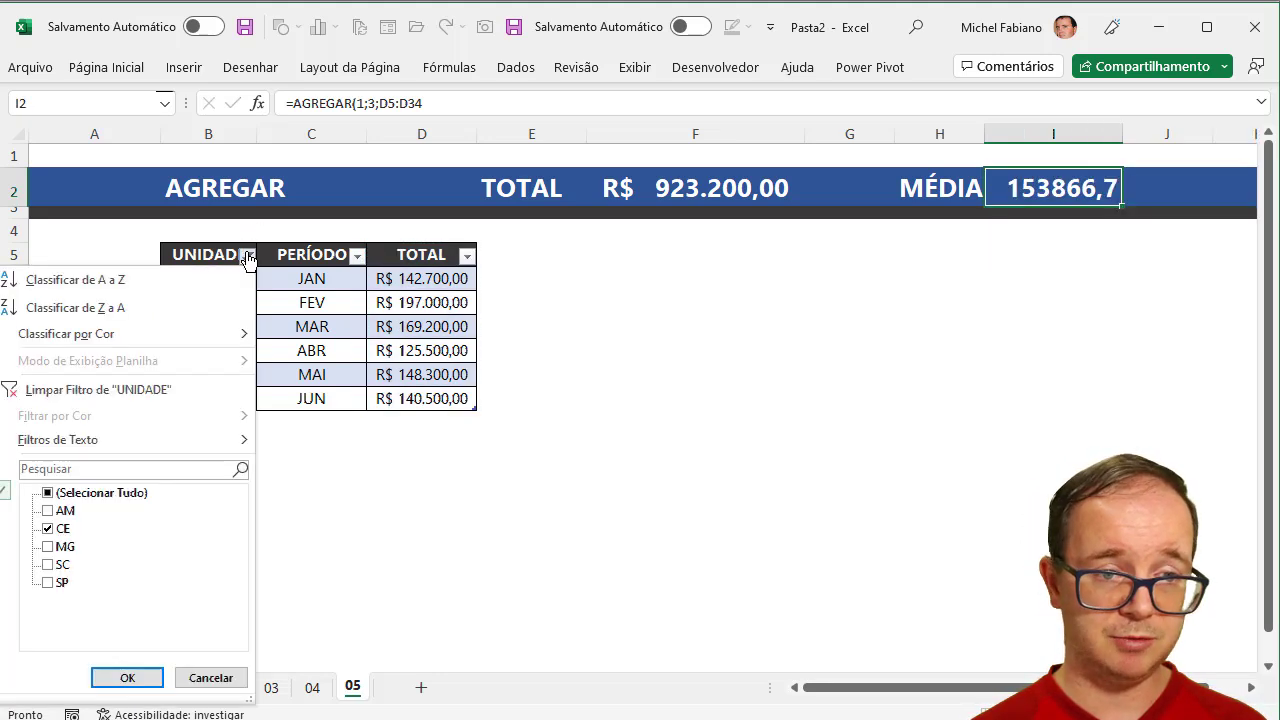
click(110, 392)
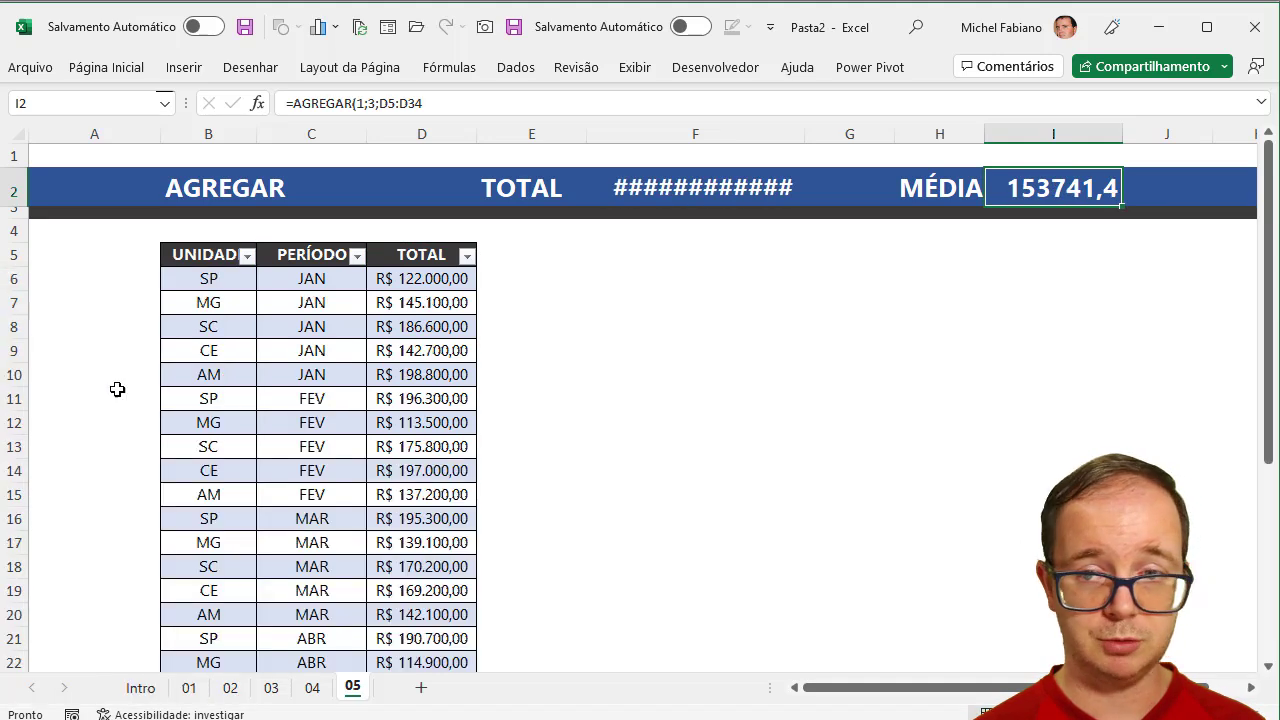
double_click(1086, 197)
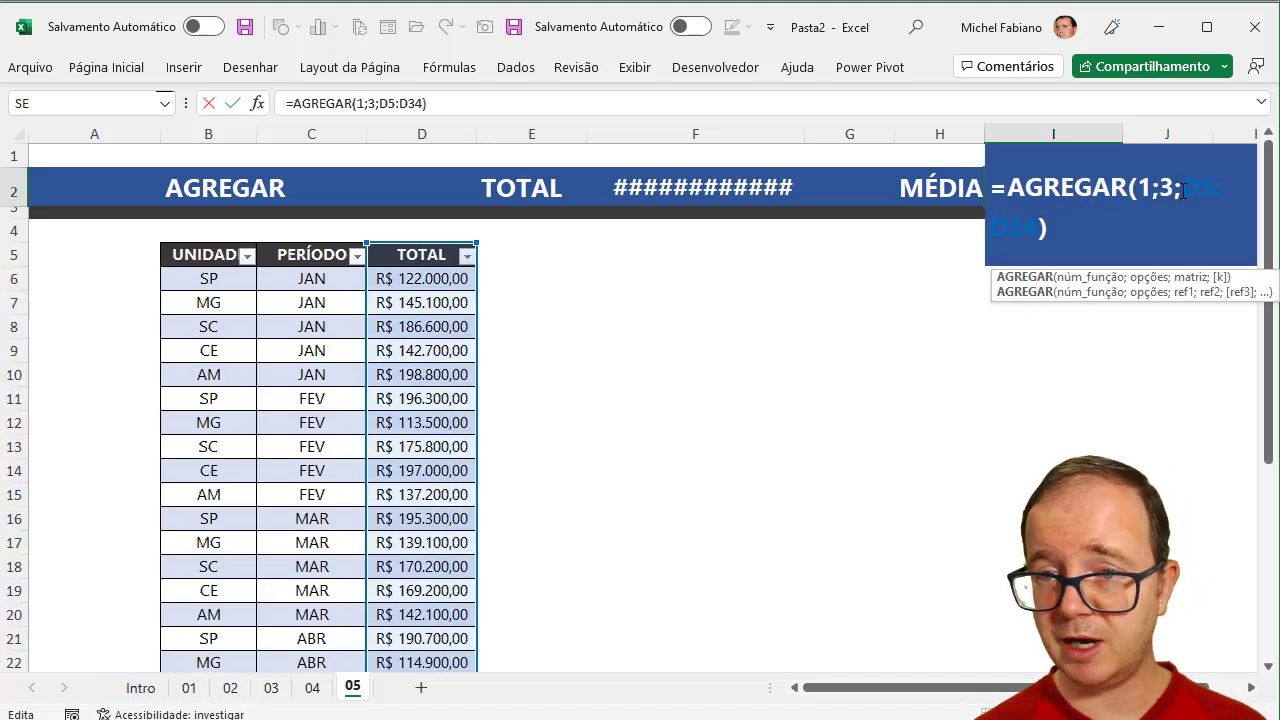
drag(1183, 190, 1038, 228)
key(Delete)
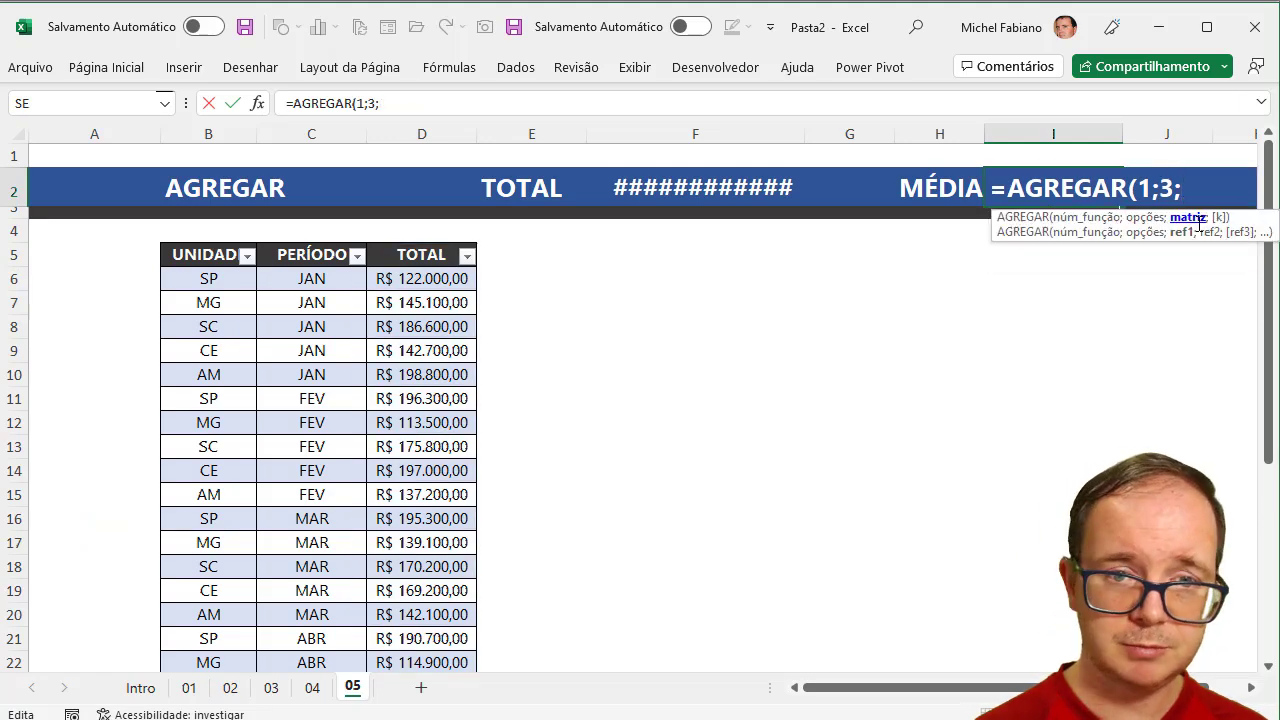
mouse_move(423, 254)
mouse_down()
mouse_move(420, 658)
mouse_move(426, 636)
mouse_up()
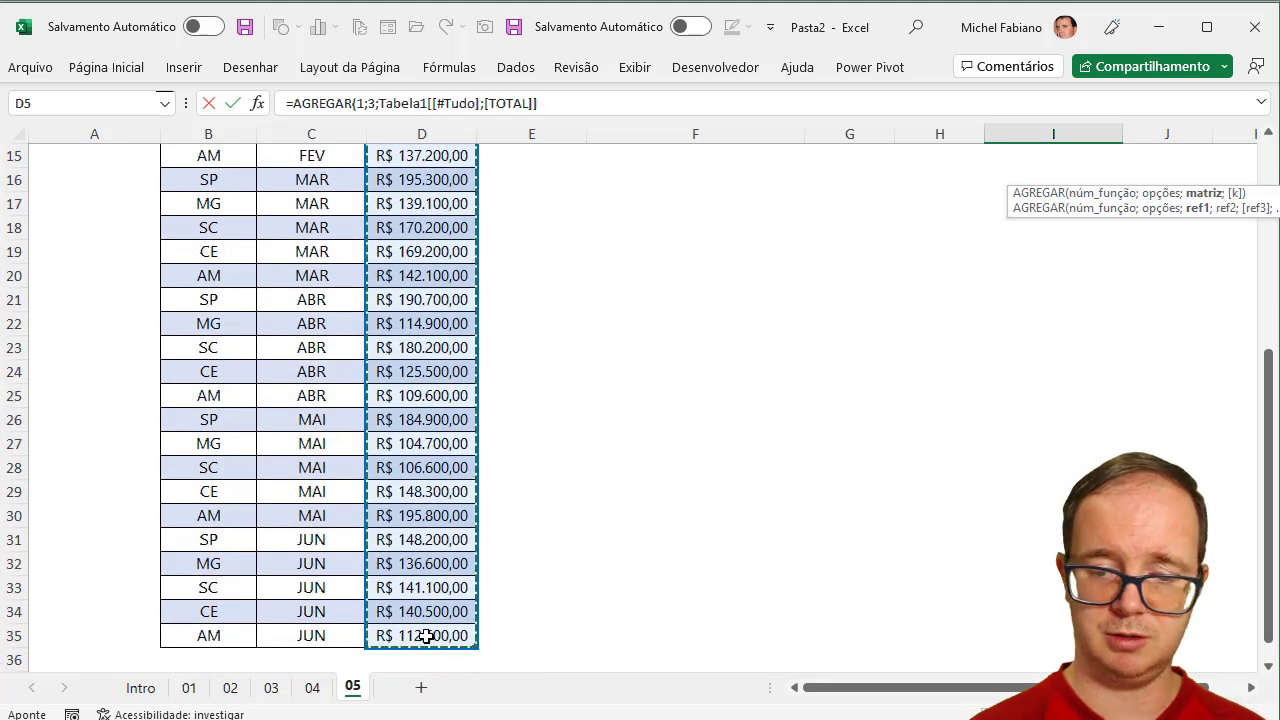
Step: Confirm the MÉDIA formula and auto-fit columns F and I
key(Return)
scroll(426, 636, up, 4)
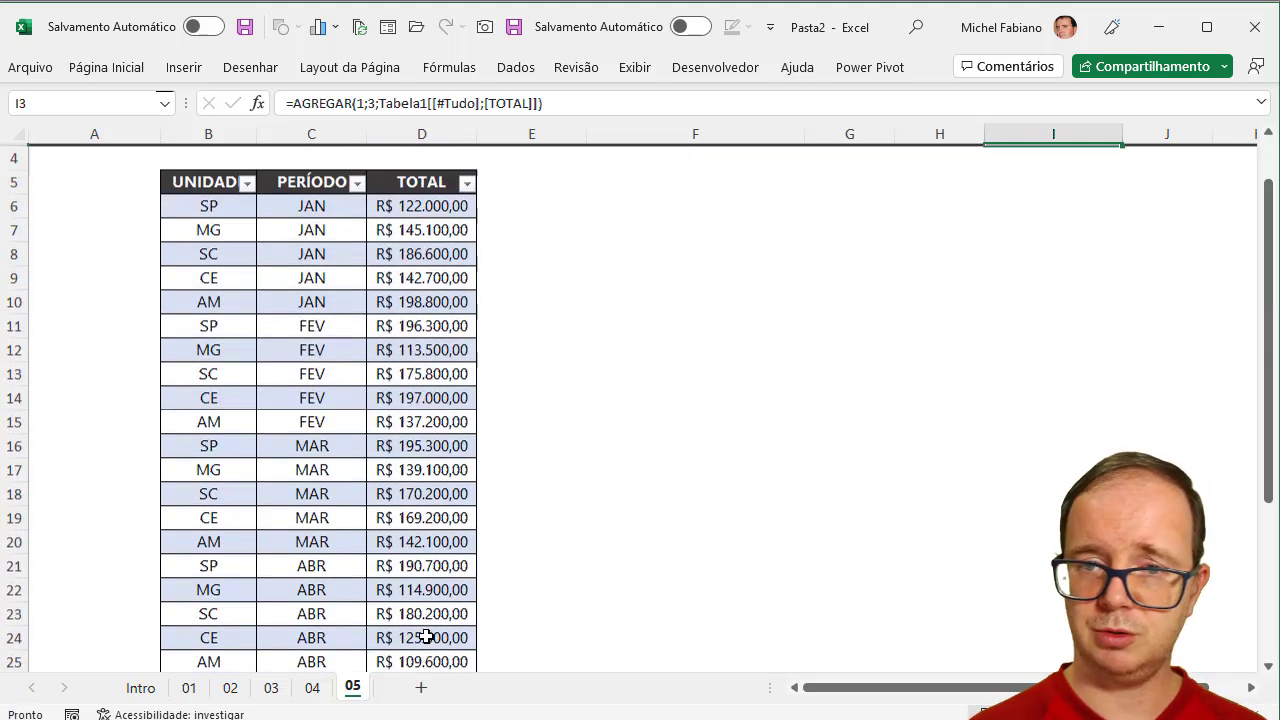
scroll(1270, 145, up, 1)
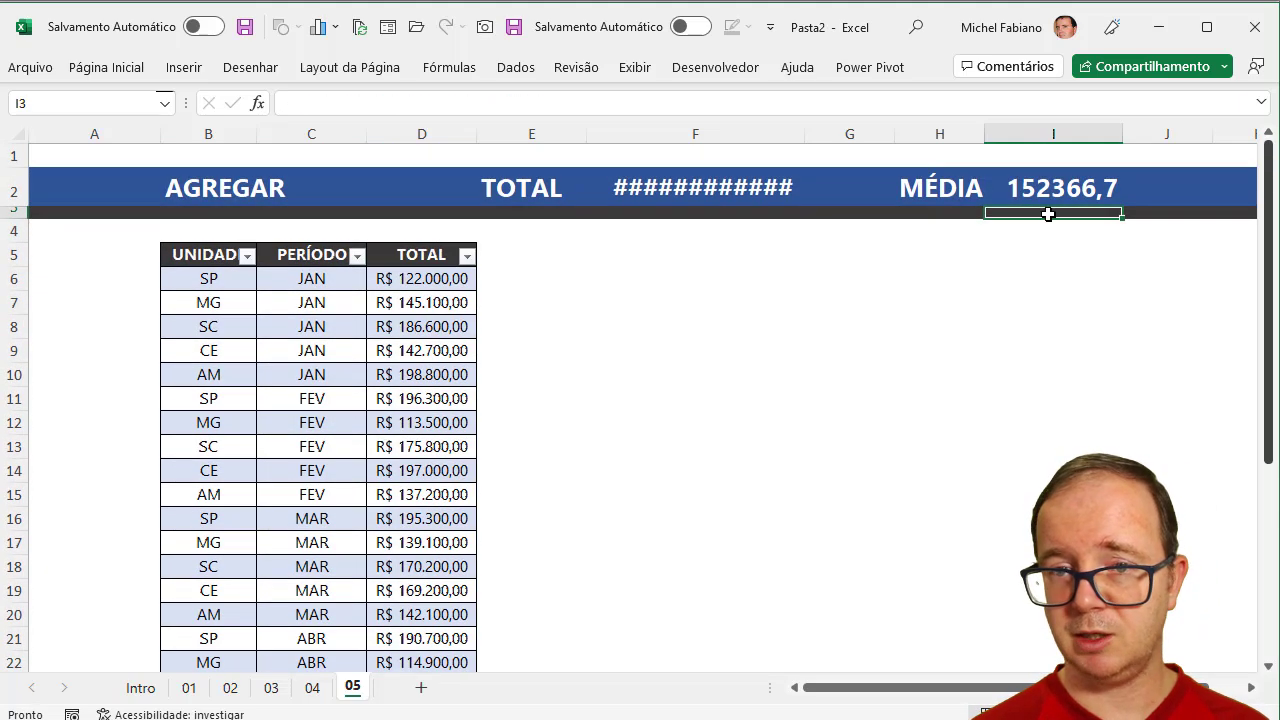
click(792, 133)
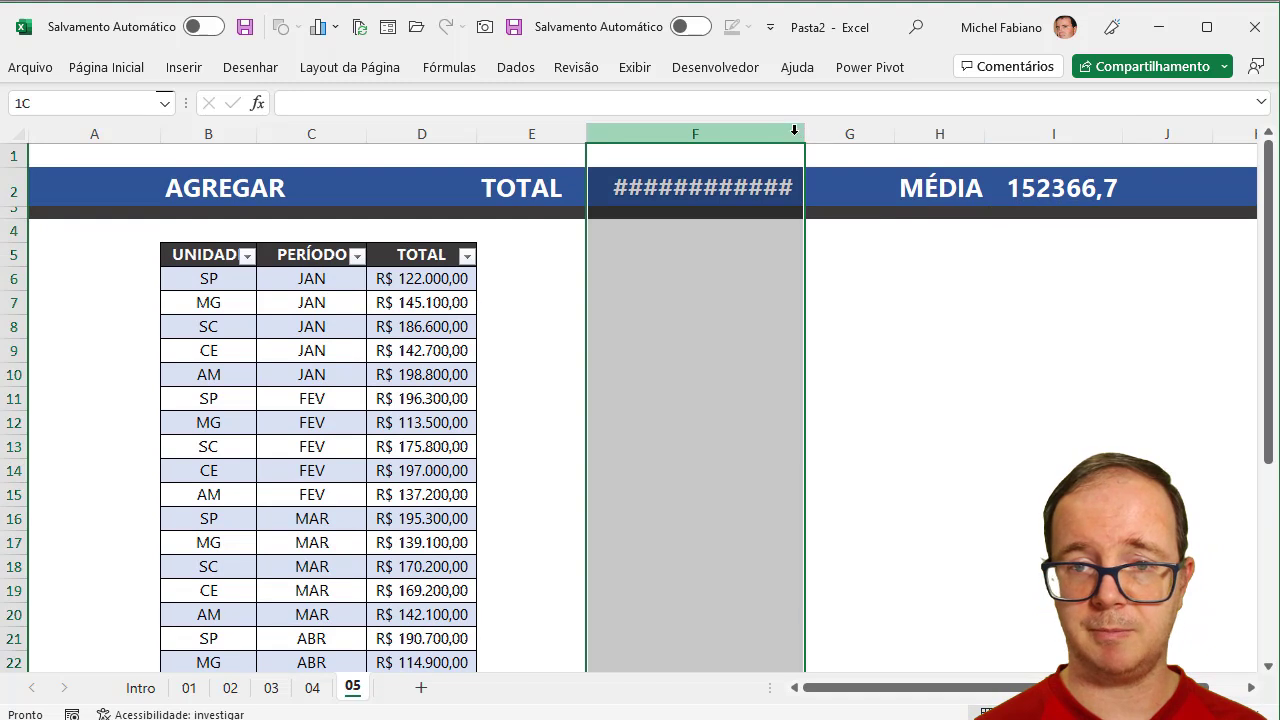
drag(802, 133, 802, 133)
double_click(802, 133)
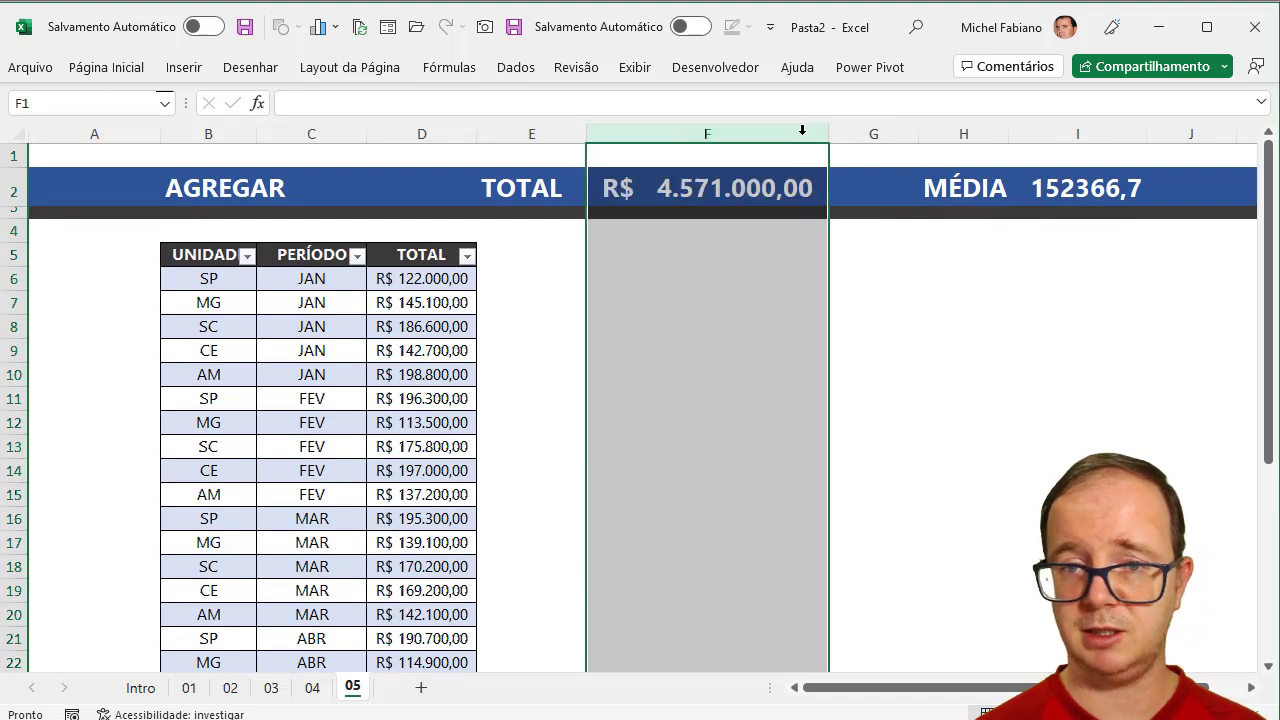
double_click(1146, 134)
Step: Copy F2's currency format to I2 with Format Painter, showing R$ 152.366,67
click(800, 190)
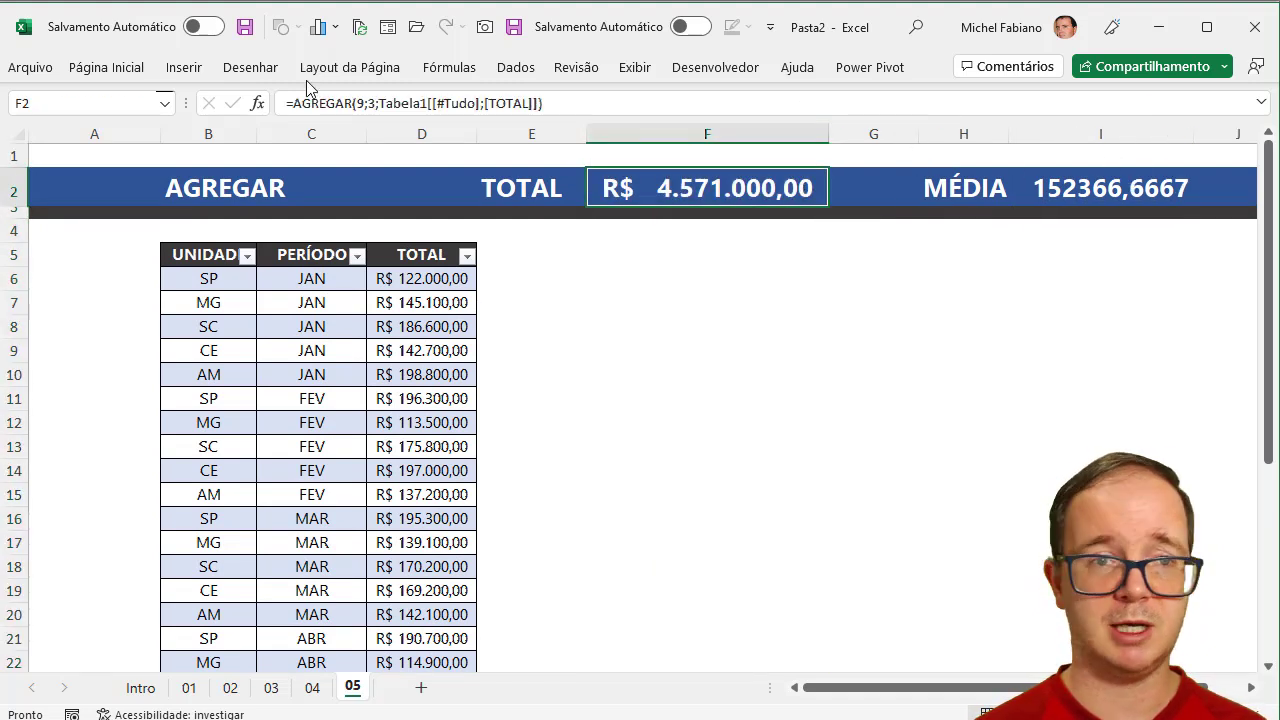
click(107, 66)
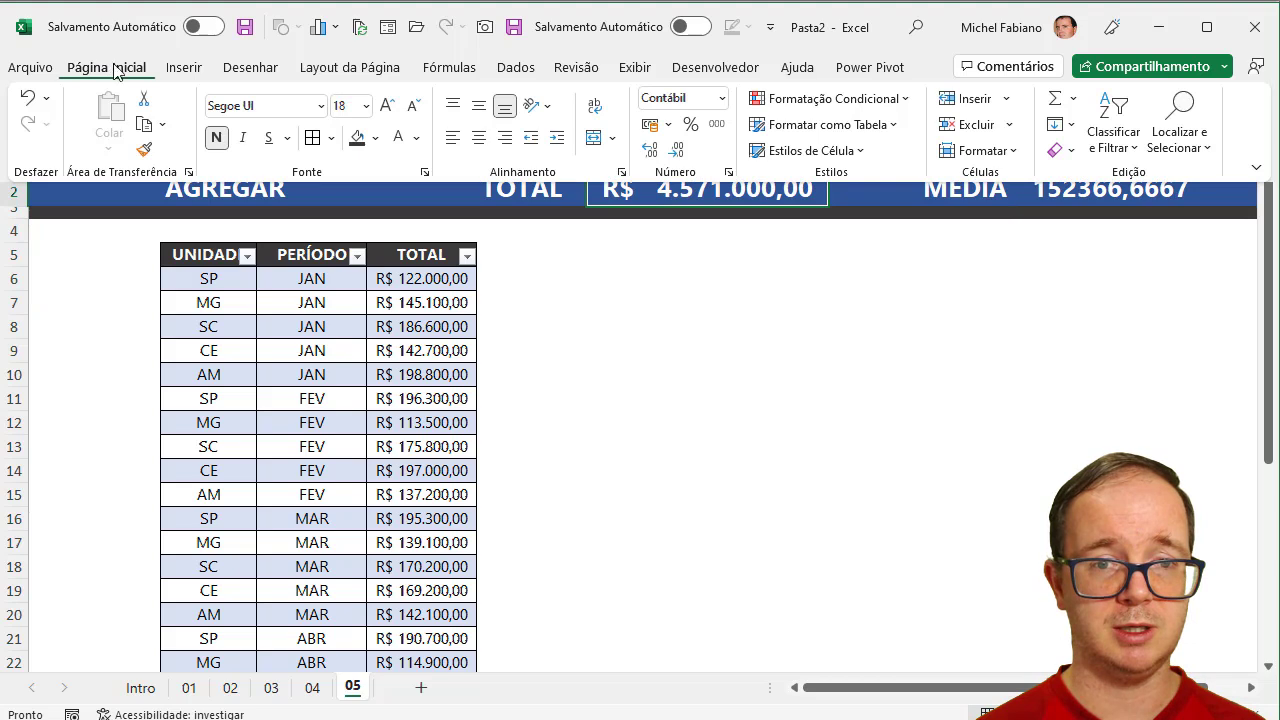
click(144, 149)
click(1087, 195)
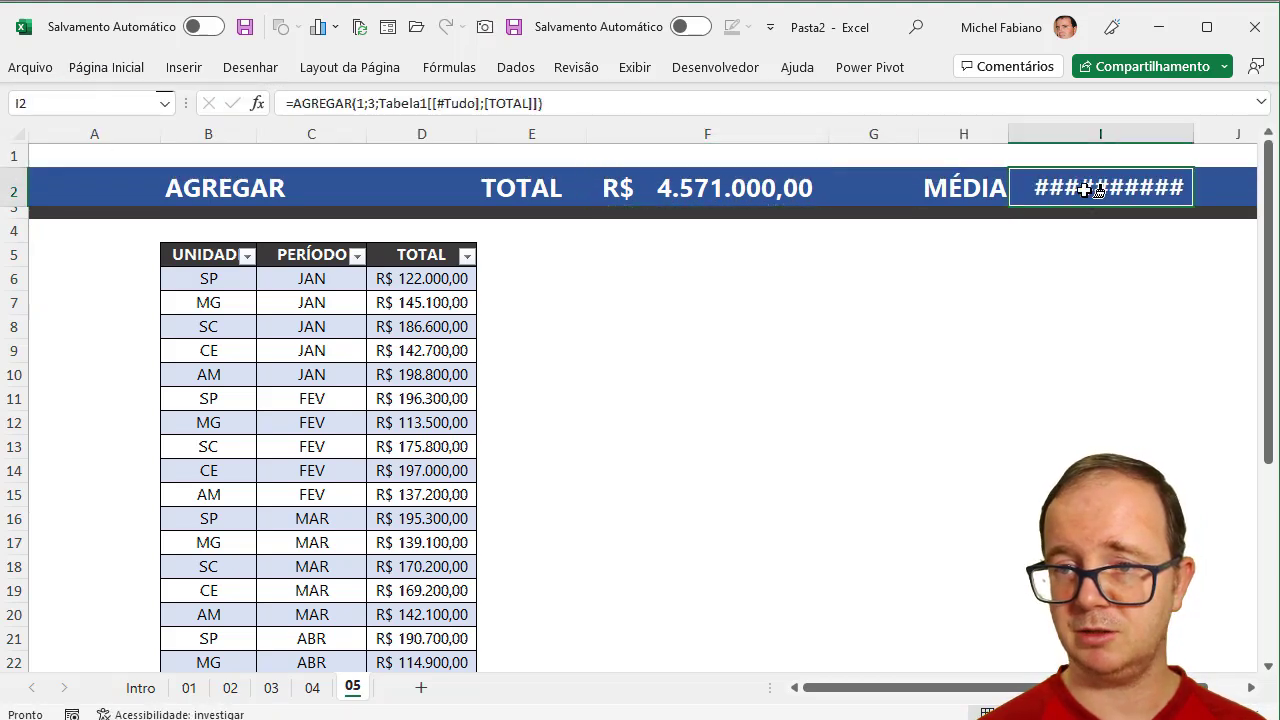
double_click(1197, 134)
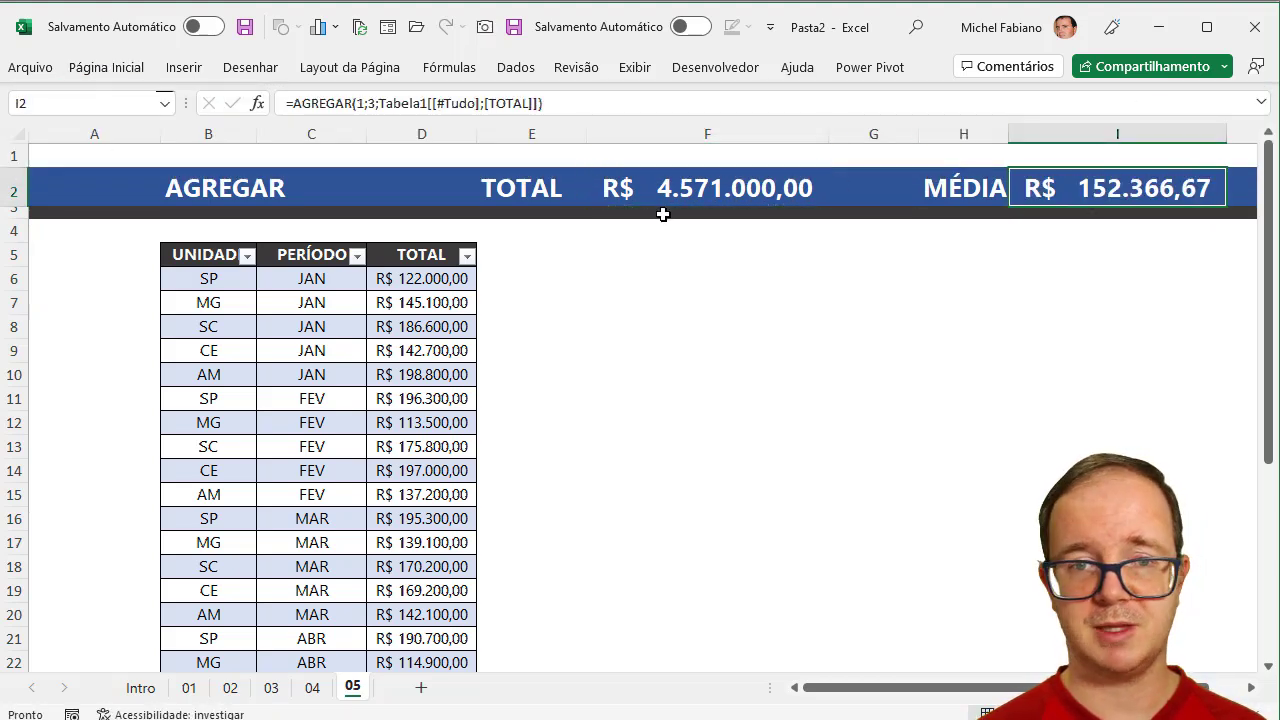
Step: Filter PERÍODO to JAN only, then clear the PERÍODO filter again
click(357, 258)
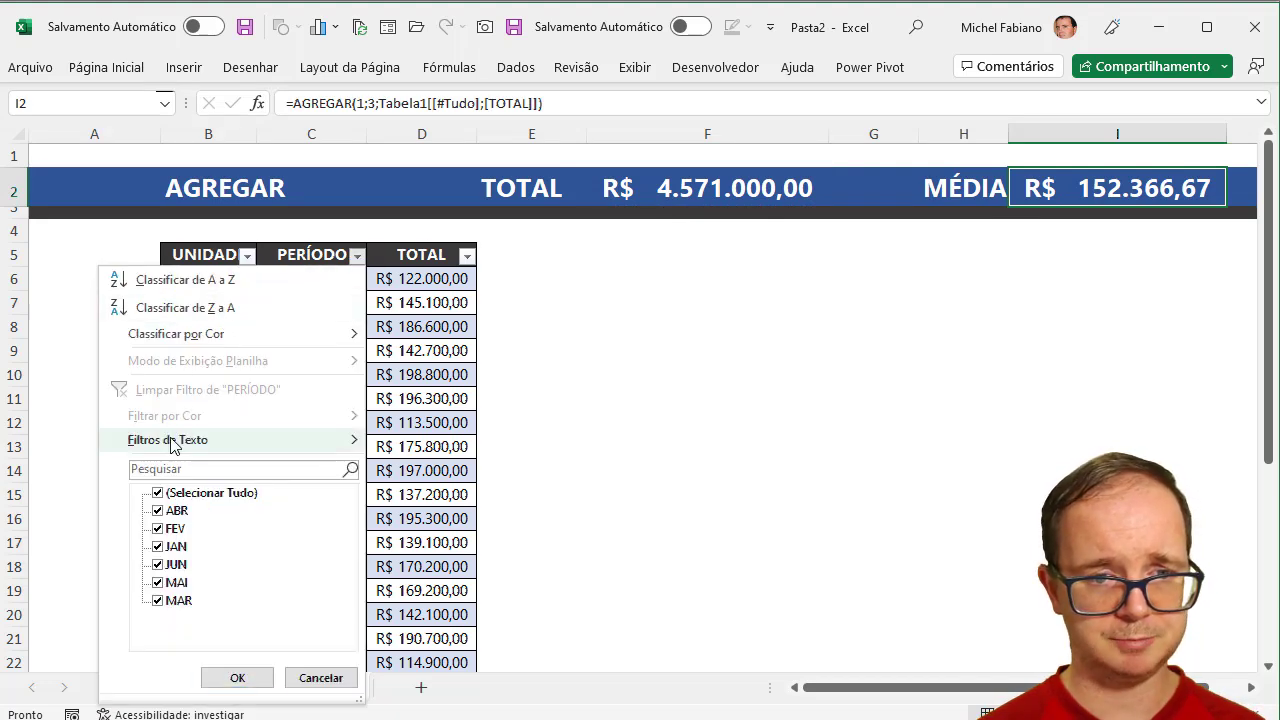
click(157, 492)
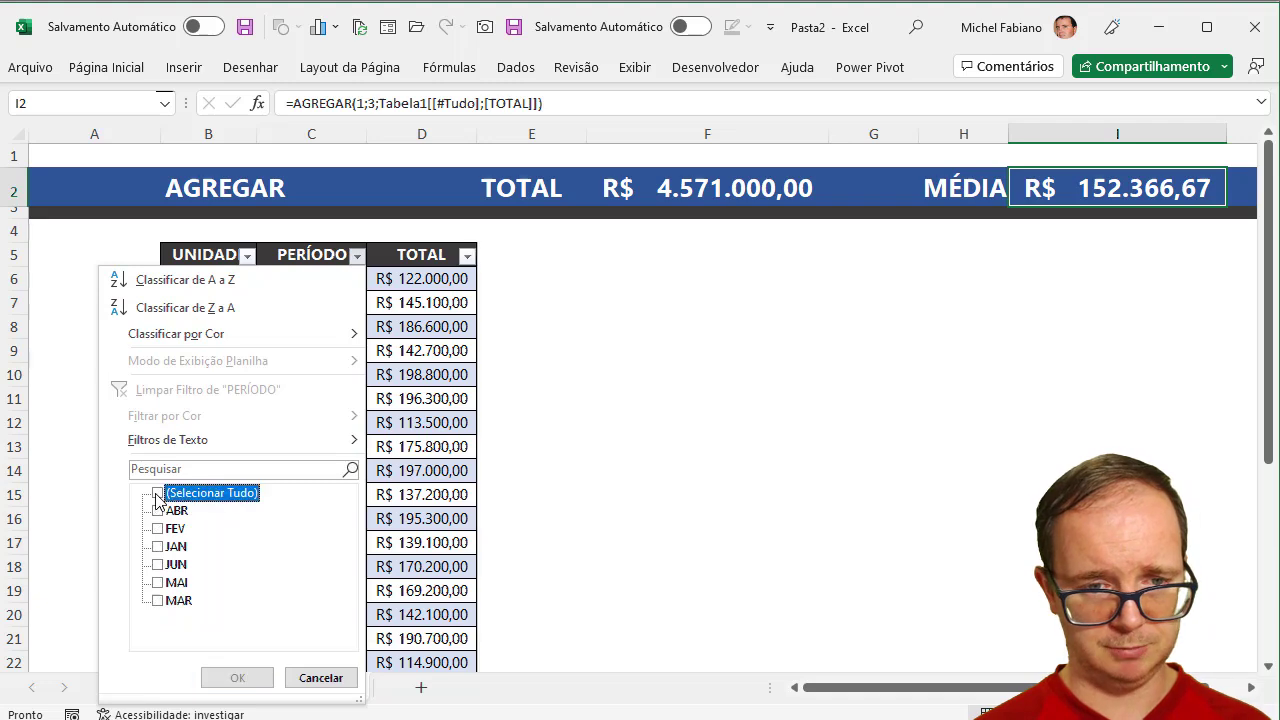
click(157, 546)
click(235, 677)
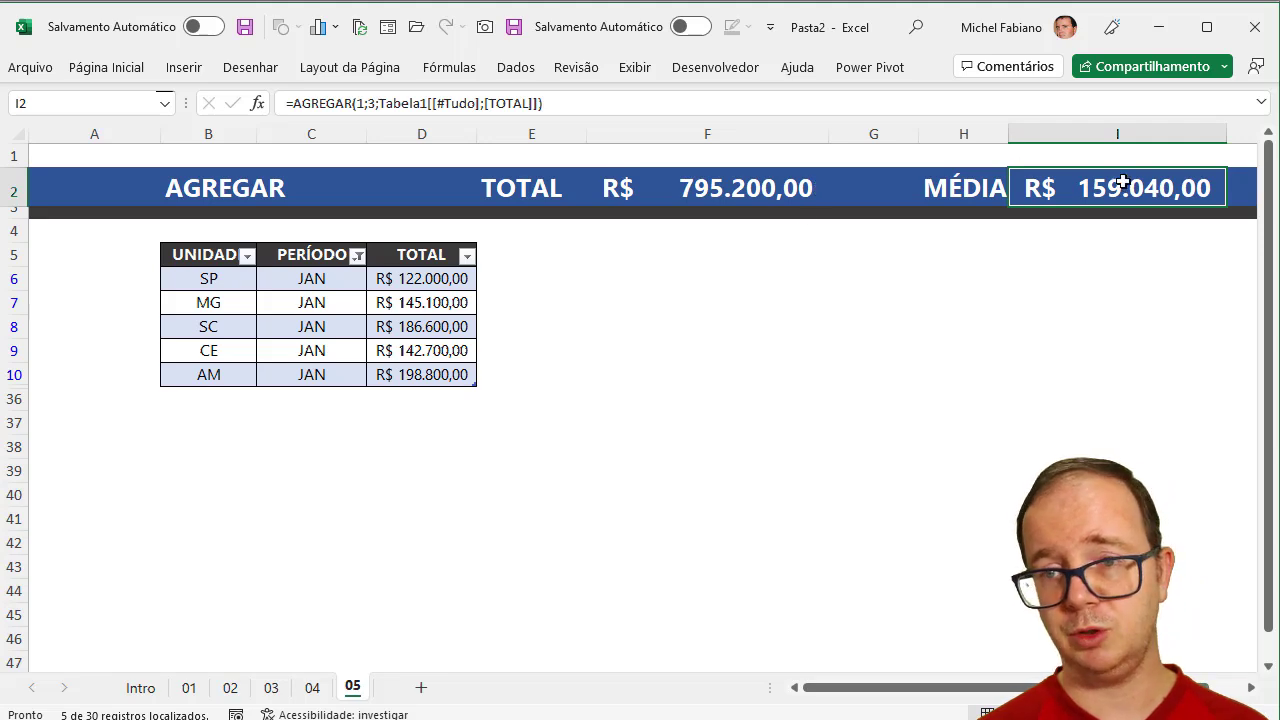
click(358, 258)
click(160, 390)
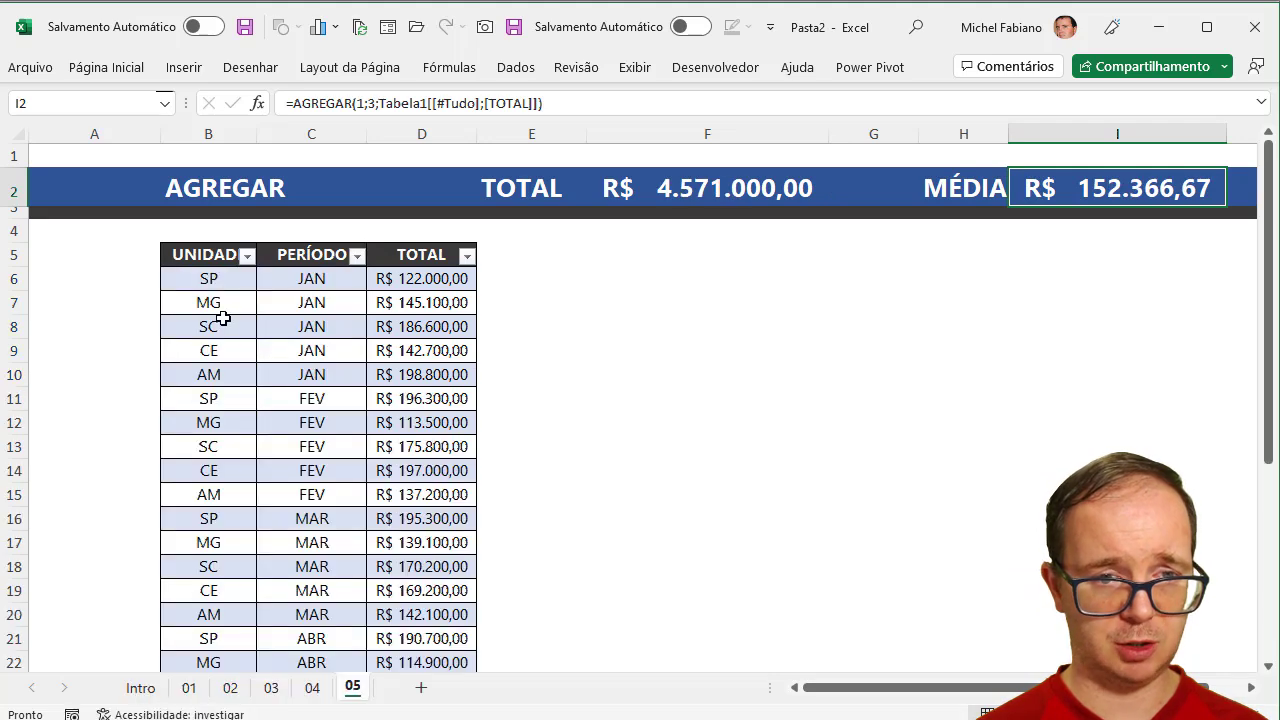
Step: Filter UNIDADE to MG only, giving TOTAL R$ 753.900,00 and MÉDIA R$ 125.650,00
click(246, 257)
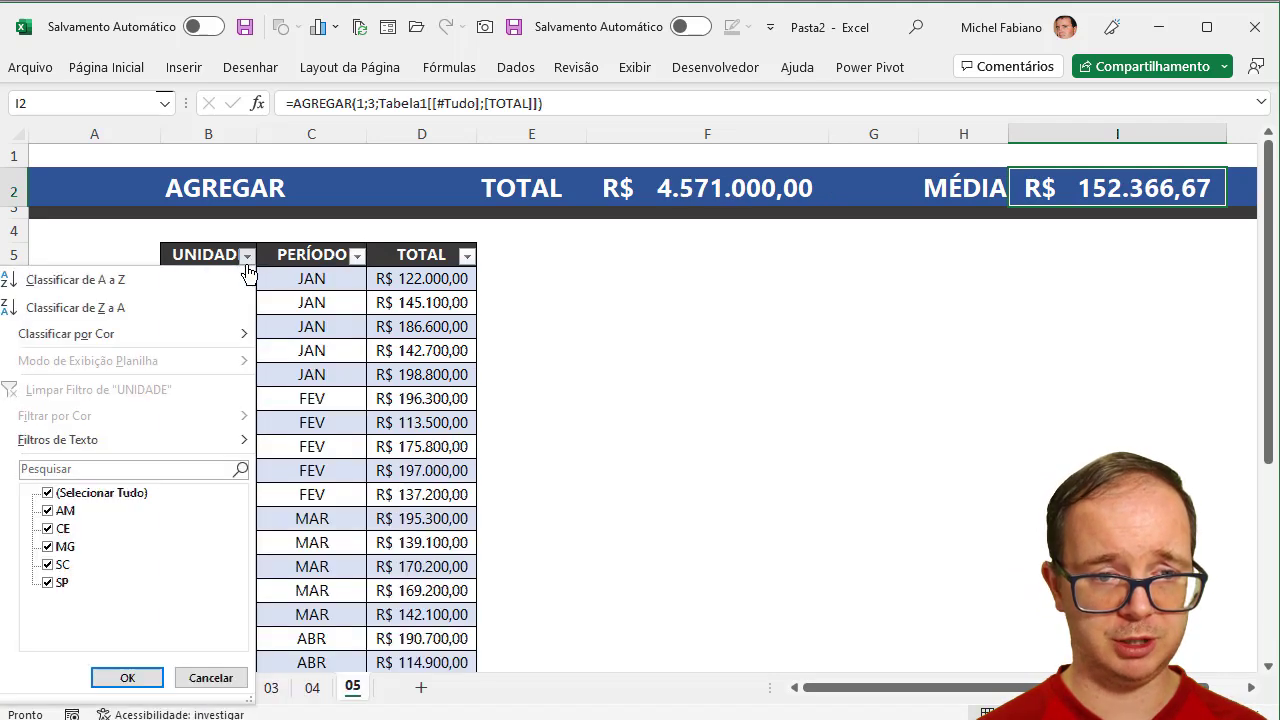
click(48, 547)
click(48, 493)
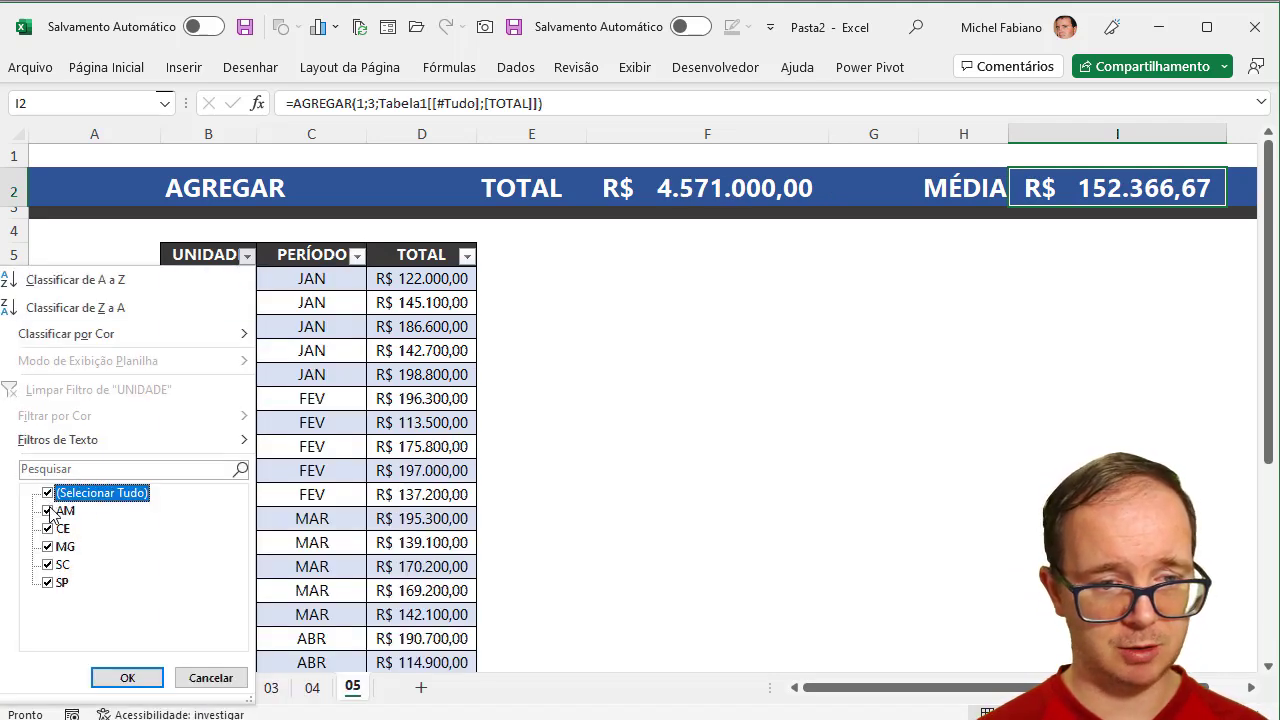
click(48, 493)
click(48, 547)
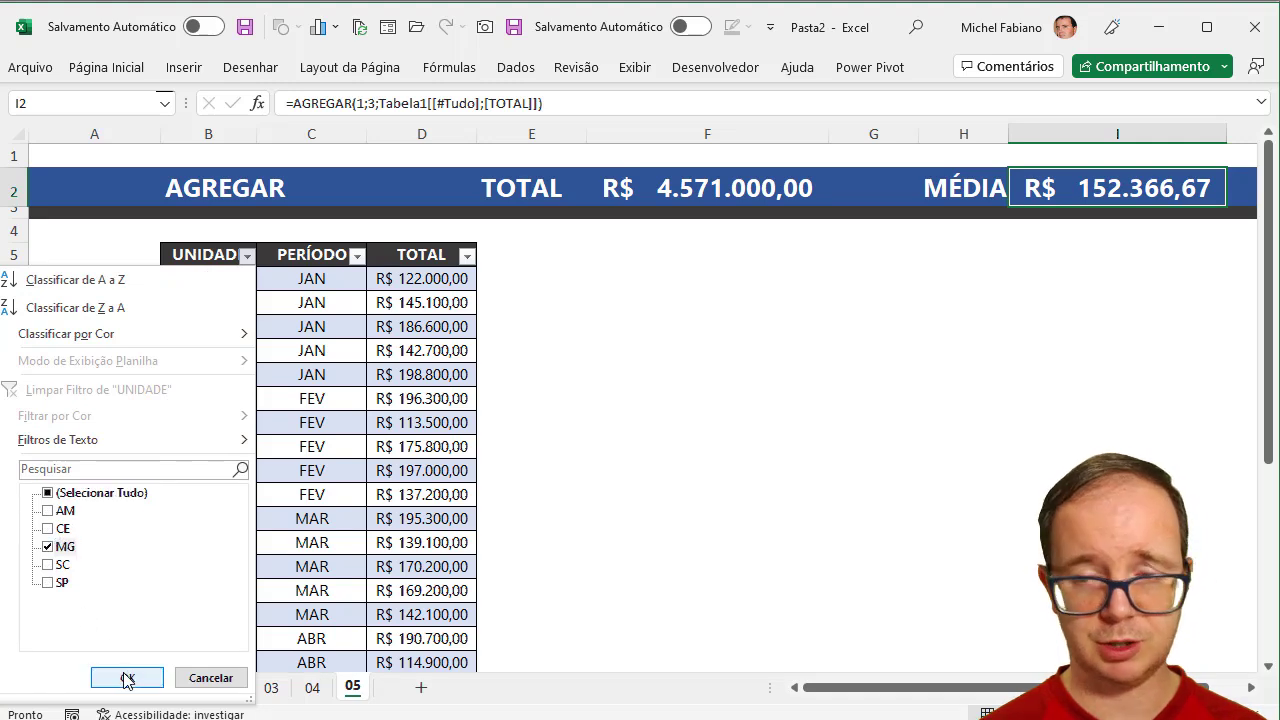
click(127, 678)
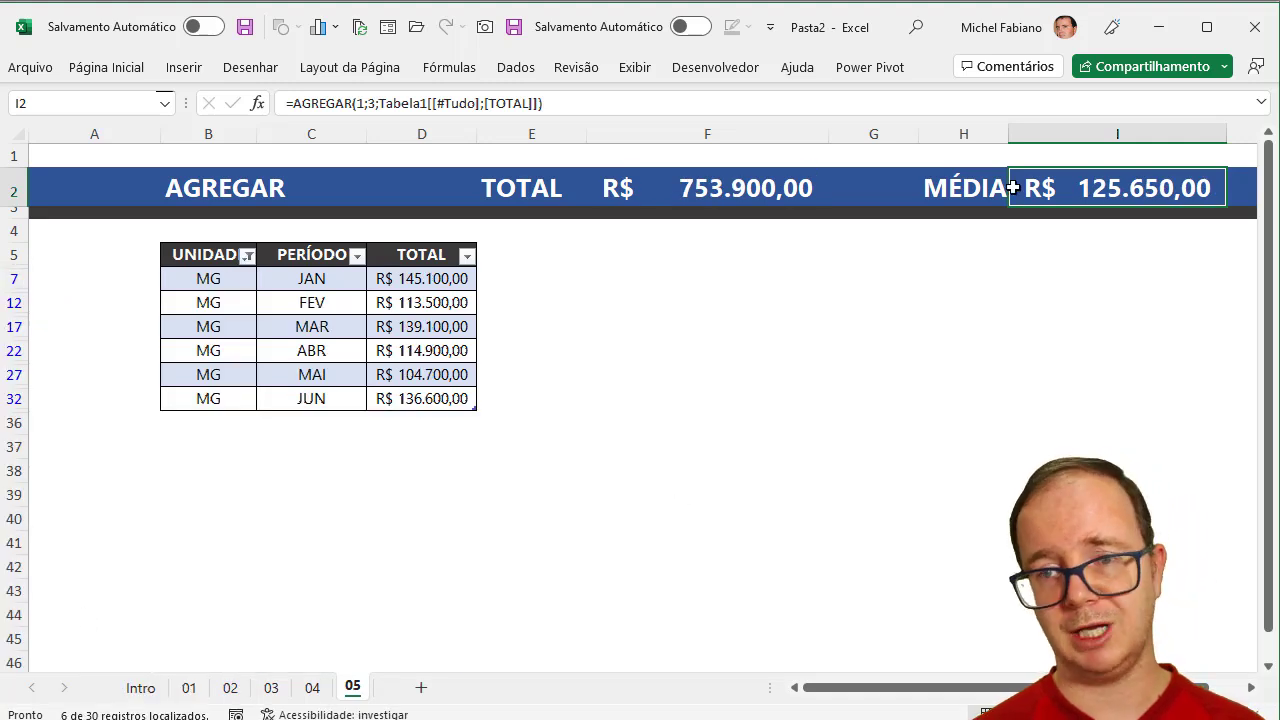